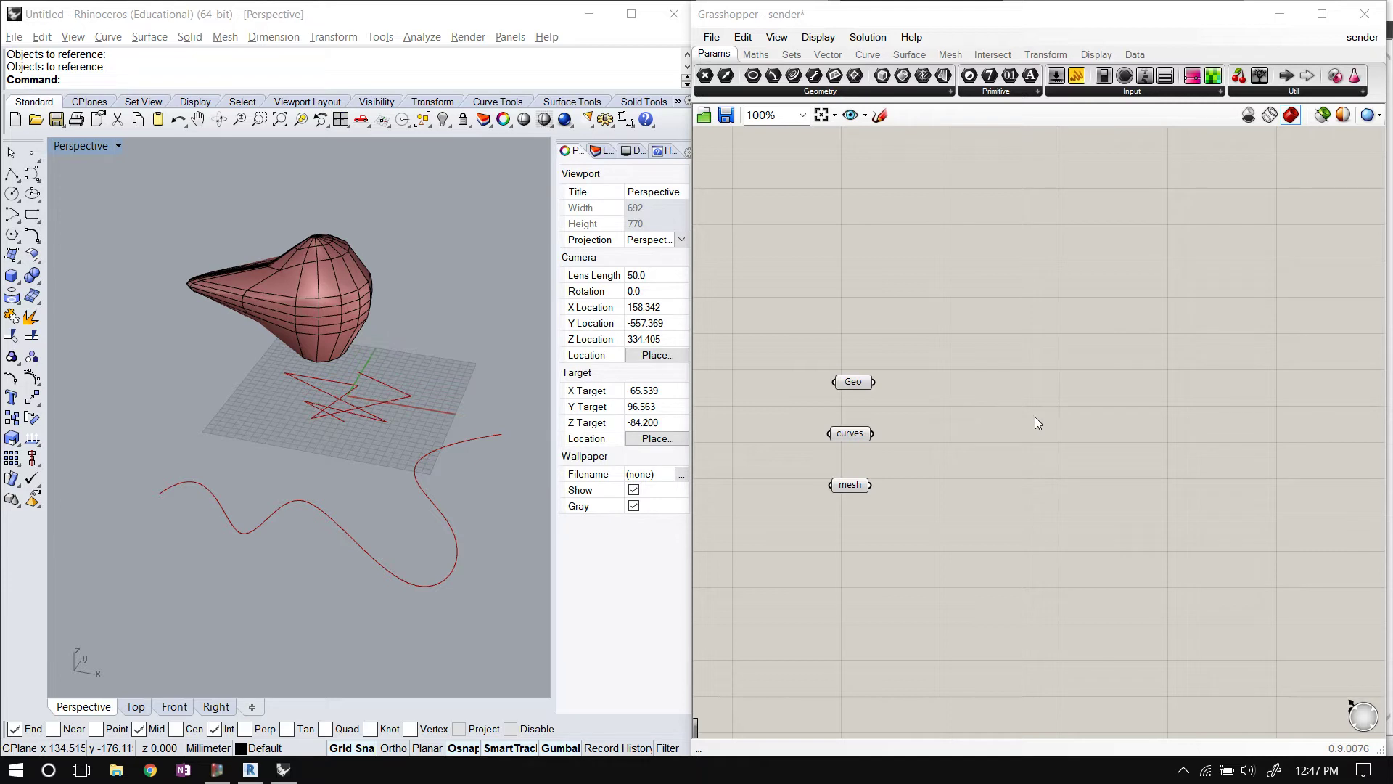
# Window-select the Geo, curves and mesh parameters, nudge them left, then deselect and return to Rhino
pyautogui.moveTo(908, 325); pyautogui.dragTo(851, 547)
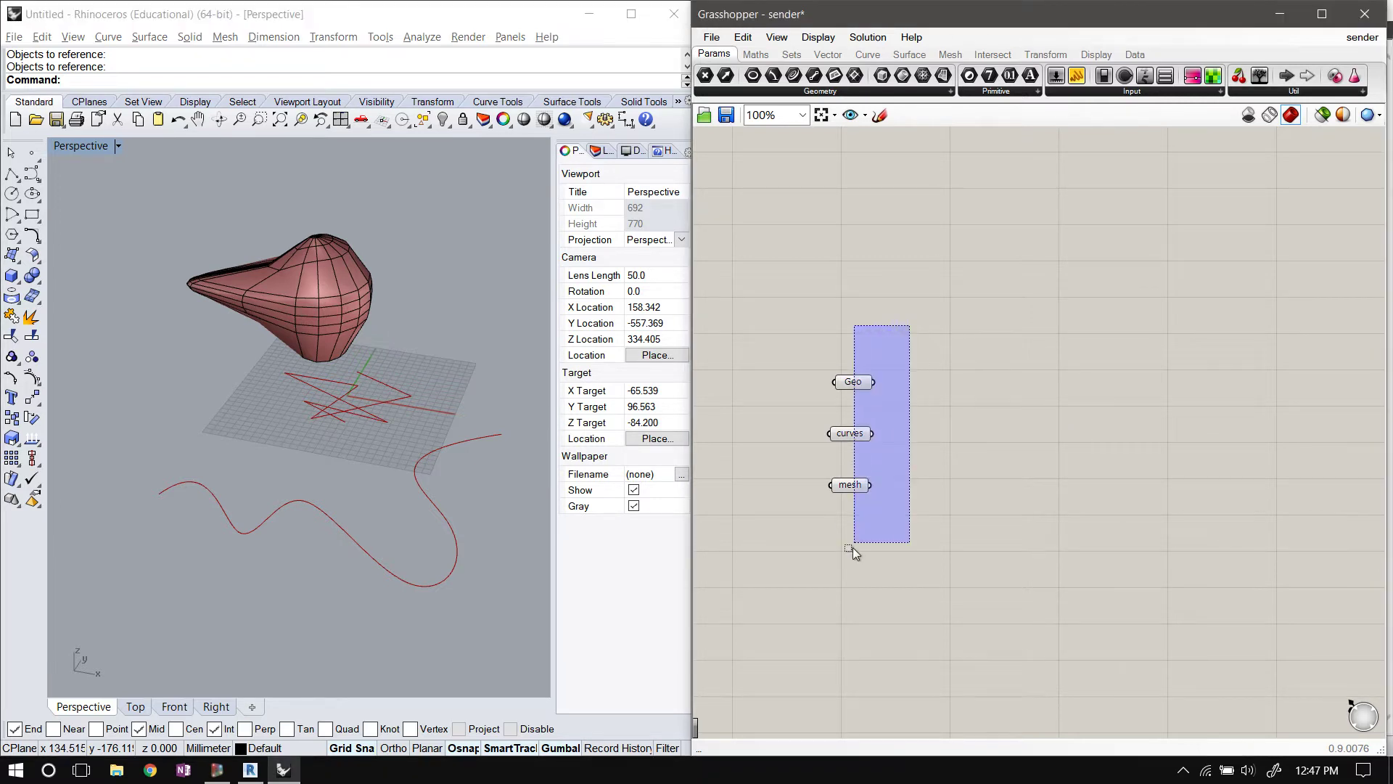
pyautogui.press('Left')
pyautogui.press('Left')
pyautogui.press('Left')
pyautogui.press('Left')
pyautogui.press('Left')
pyautogui.press('Left')
pyautogui.press('Left')
pyautogui.press('Left')
pyautogui.press('Left')
pyautogui.press('Left')
pyautogui.press('Left')
pyautogui.click(858, 400)
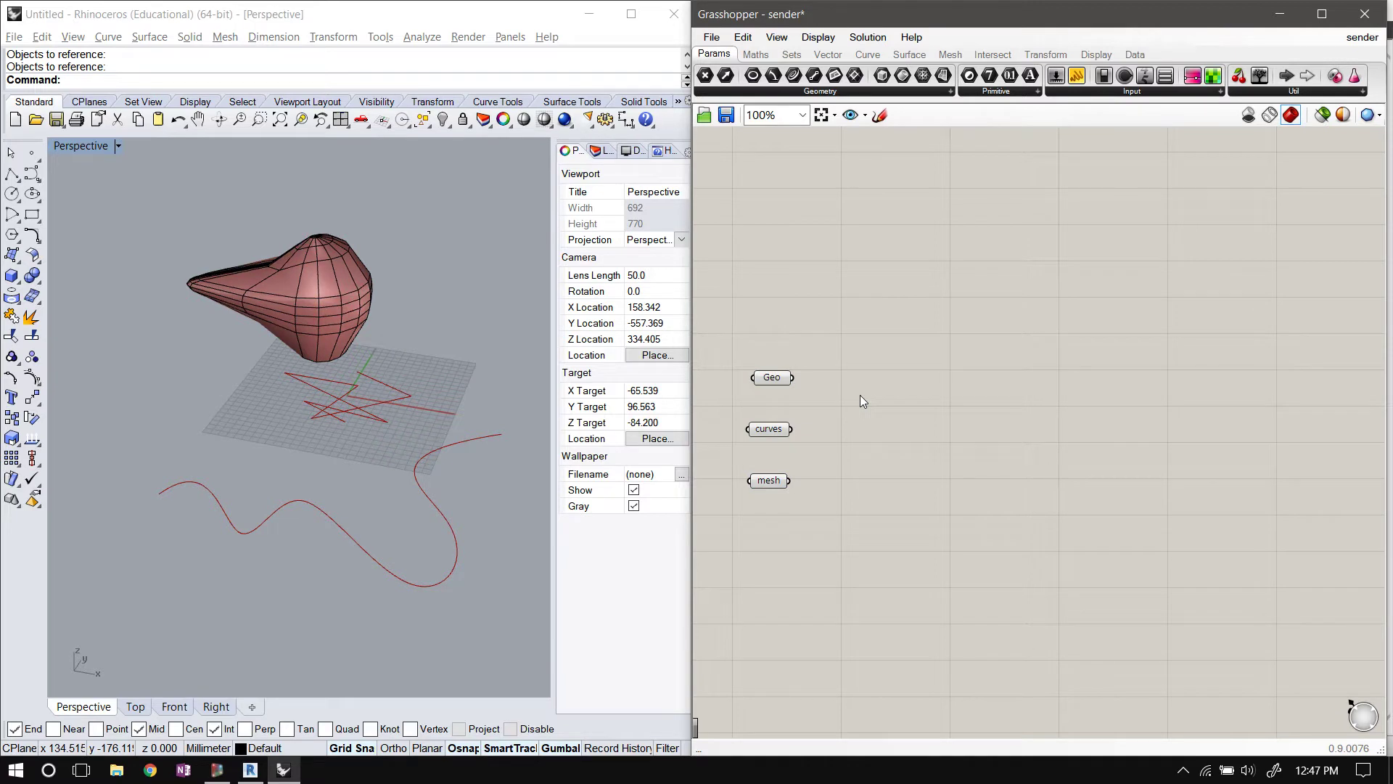
pyautogui.click(400, 26)
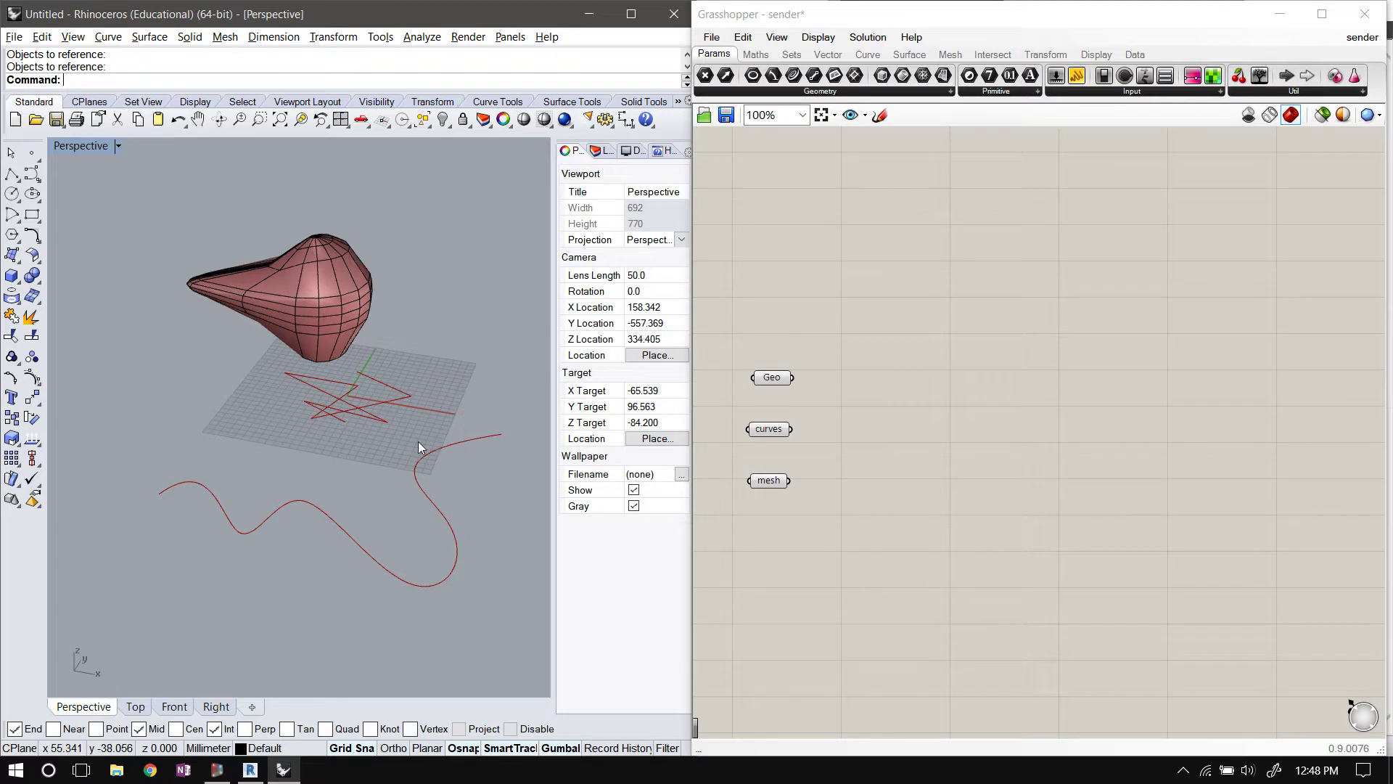
# Select Geo, curves and mesh in turn to see their lines, wavy curve and mesh in Rhino
pyautogui.click(833, 384)
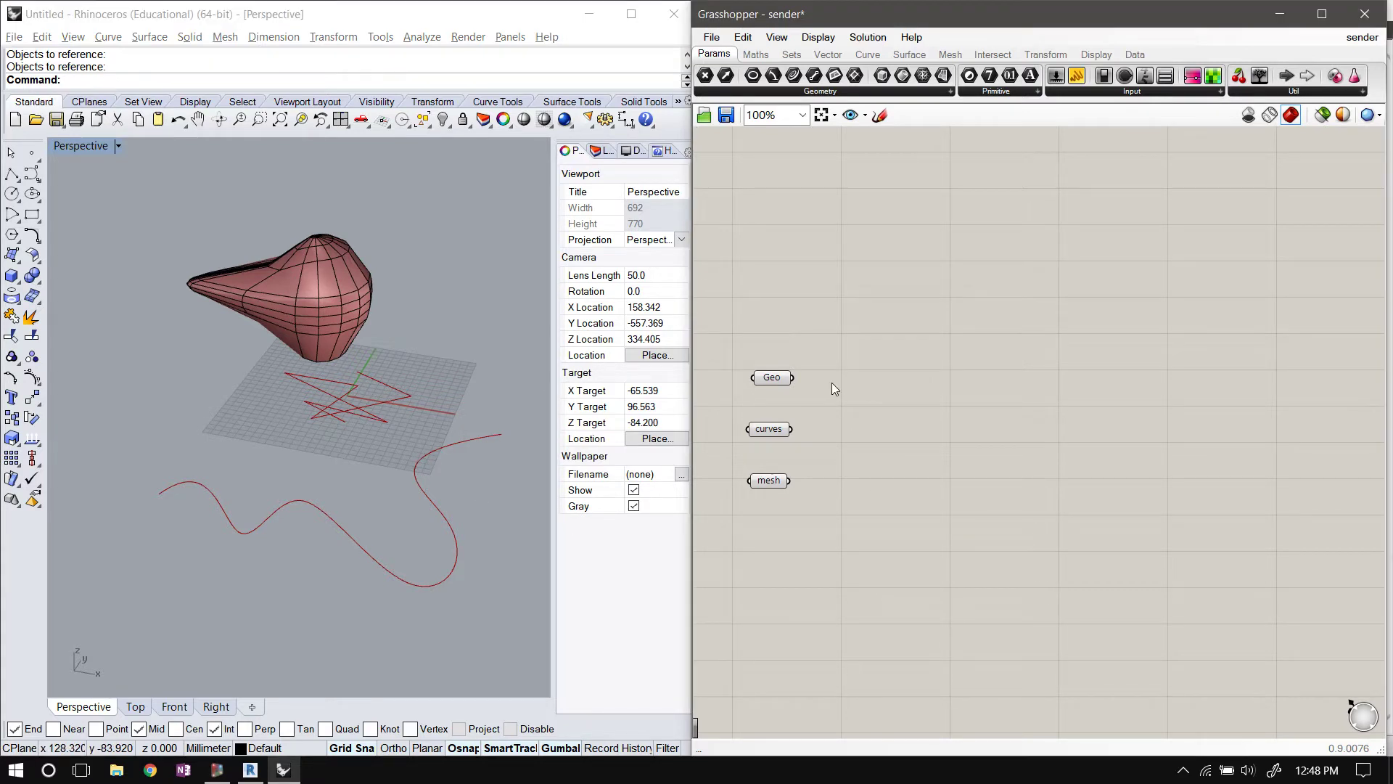
pyautogui.click(301, 13)
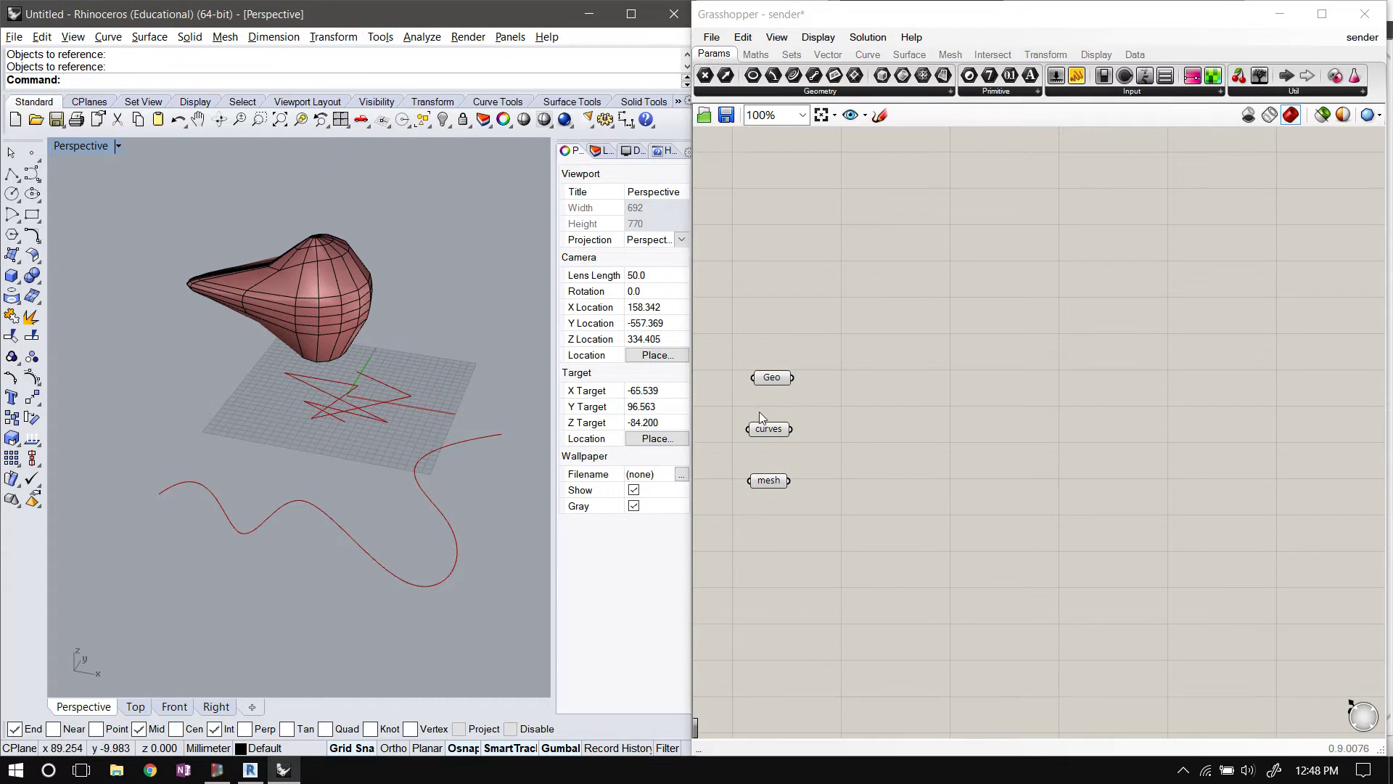
pyautogui.click(772, 378)
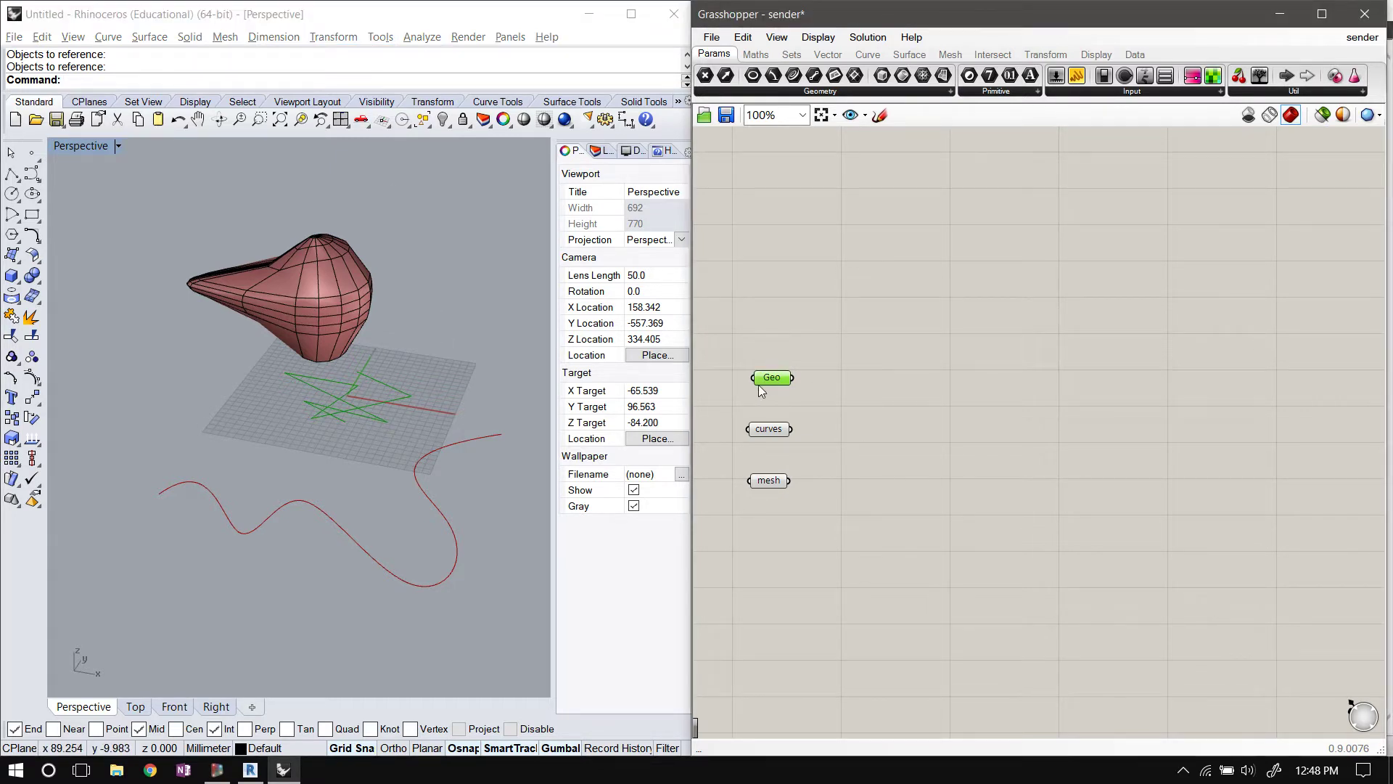
pyautogui.click(780, 429)
pyautogui.click(779, 482)
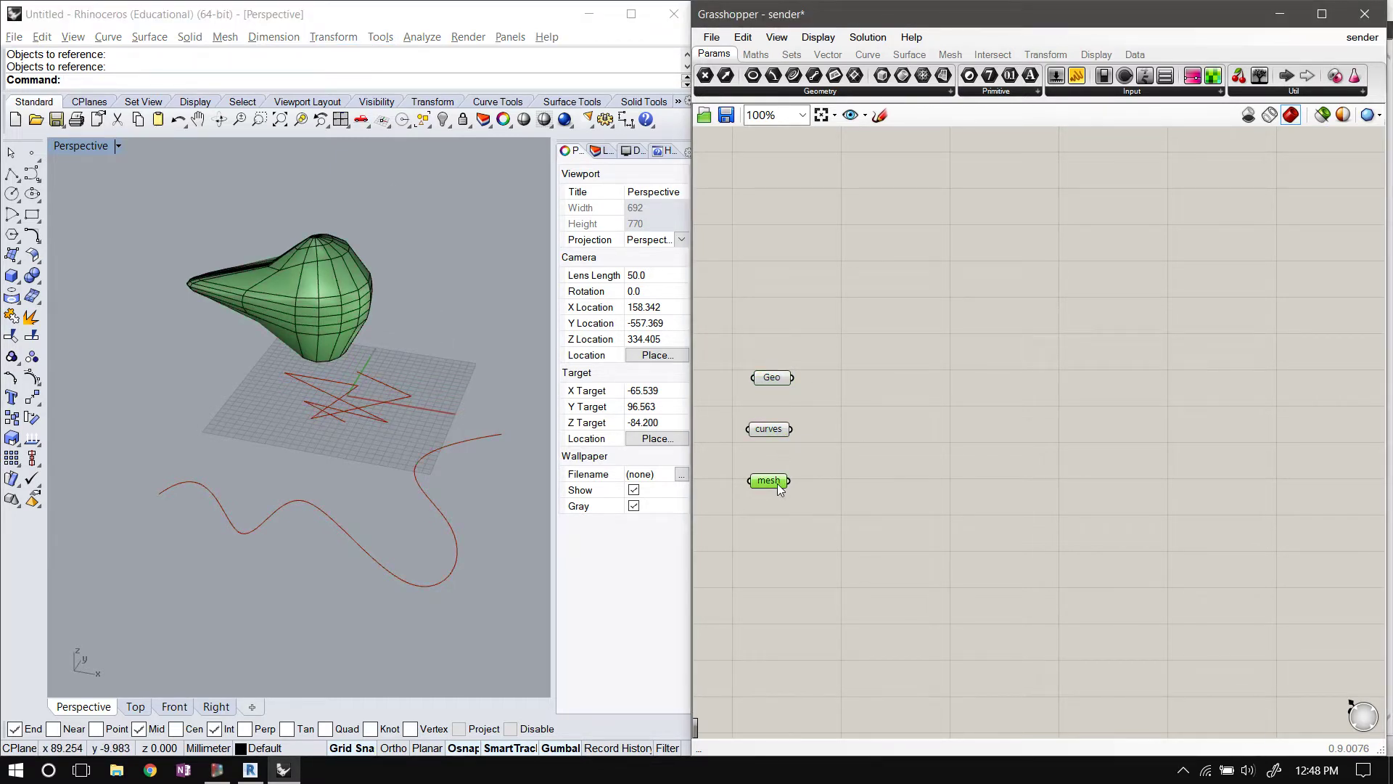
pyautogui.click(778, 370)
pyautogui.click(775, 378)
pyautogui.click(771, 430)
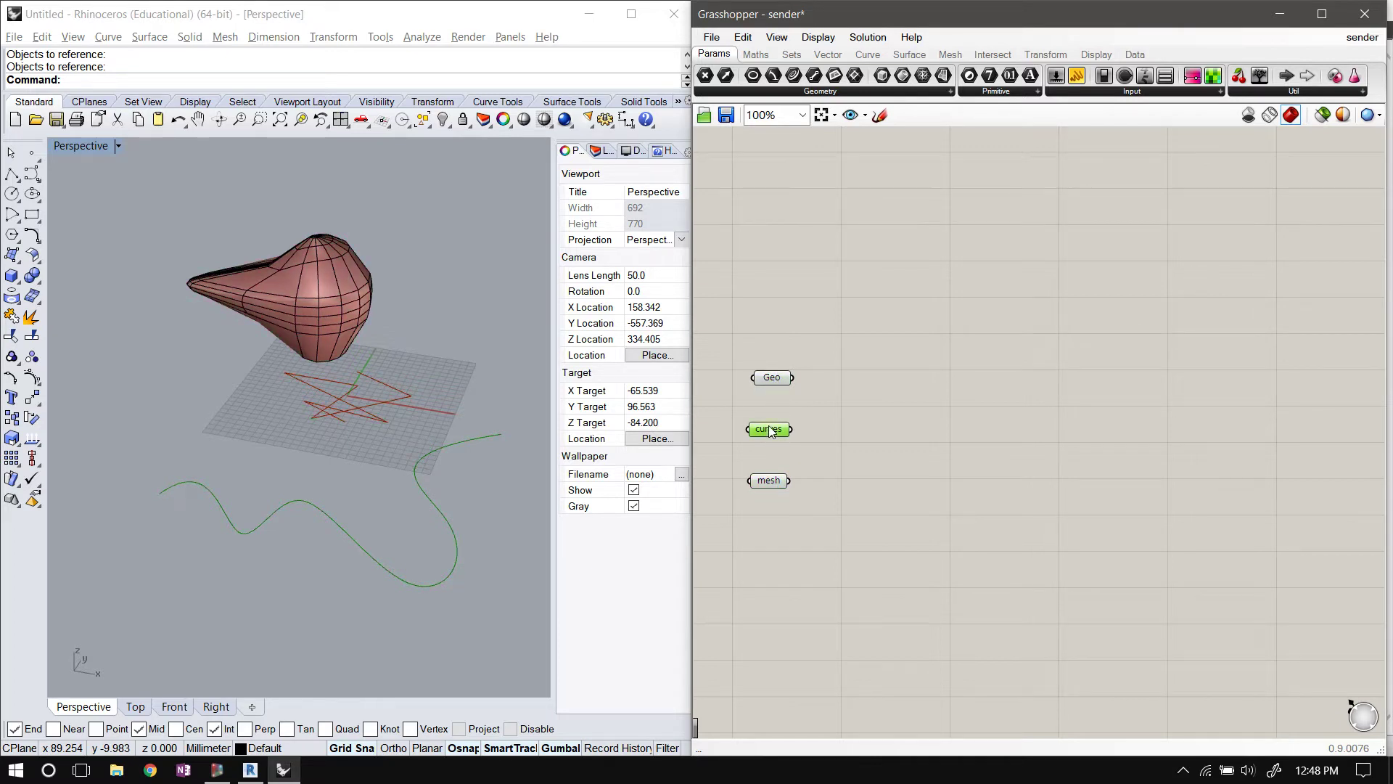
pyautogui.click(766, 482)
pyautogui.click(874, 539)
# Insert a LocalBinaryPipeSender component via 'sen' search and place it right of the parameters
pyautogui.doubleClick(932, 368)
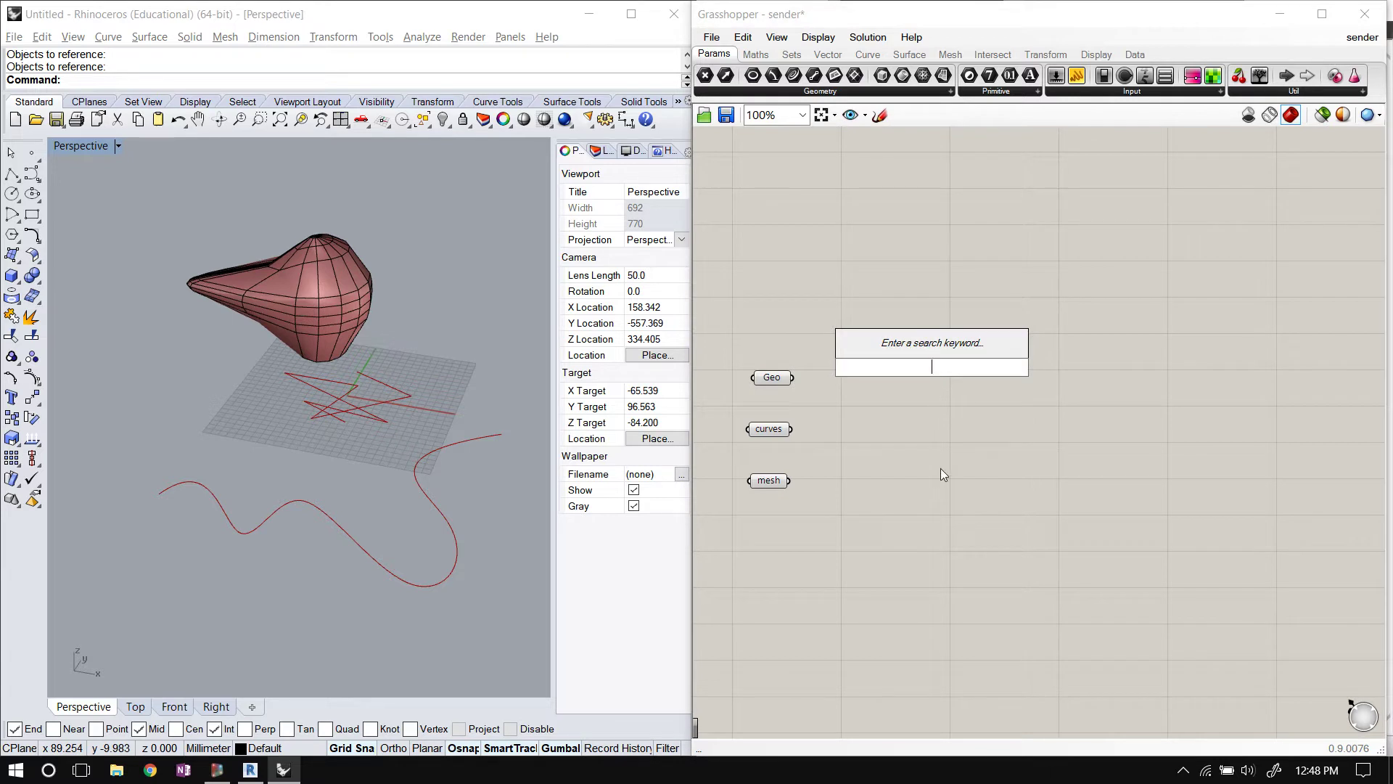
pyautogui.write('sen')
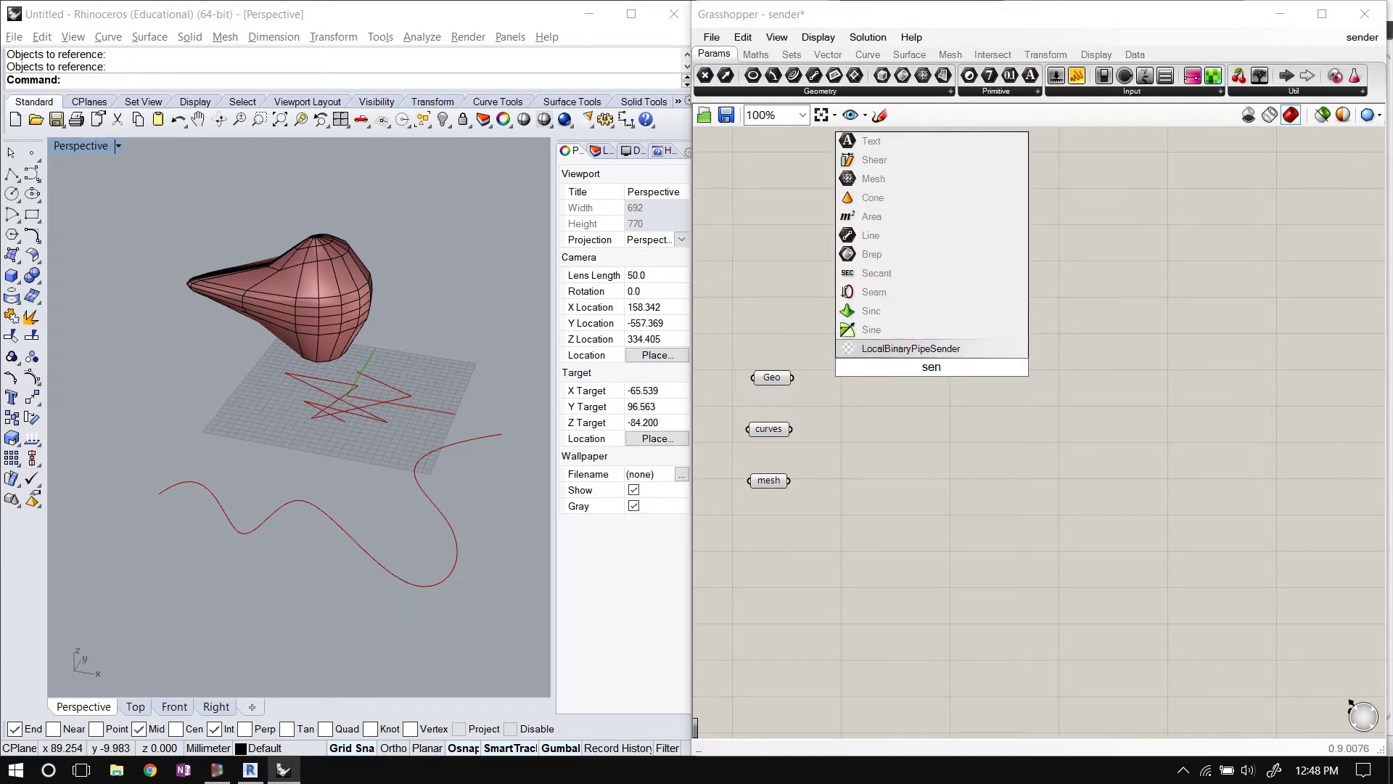
pyautogui.press('Return')
pyautogui.moveTo(912, 369); pyautogui.dragTo(981, 377)
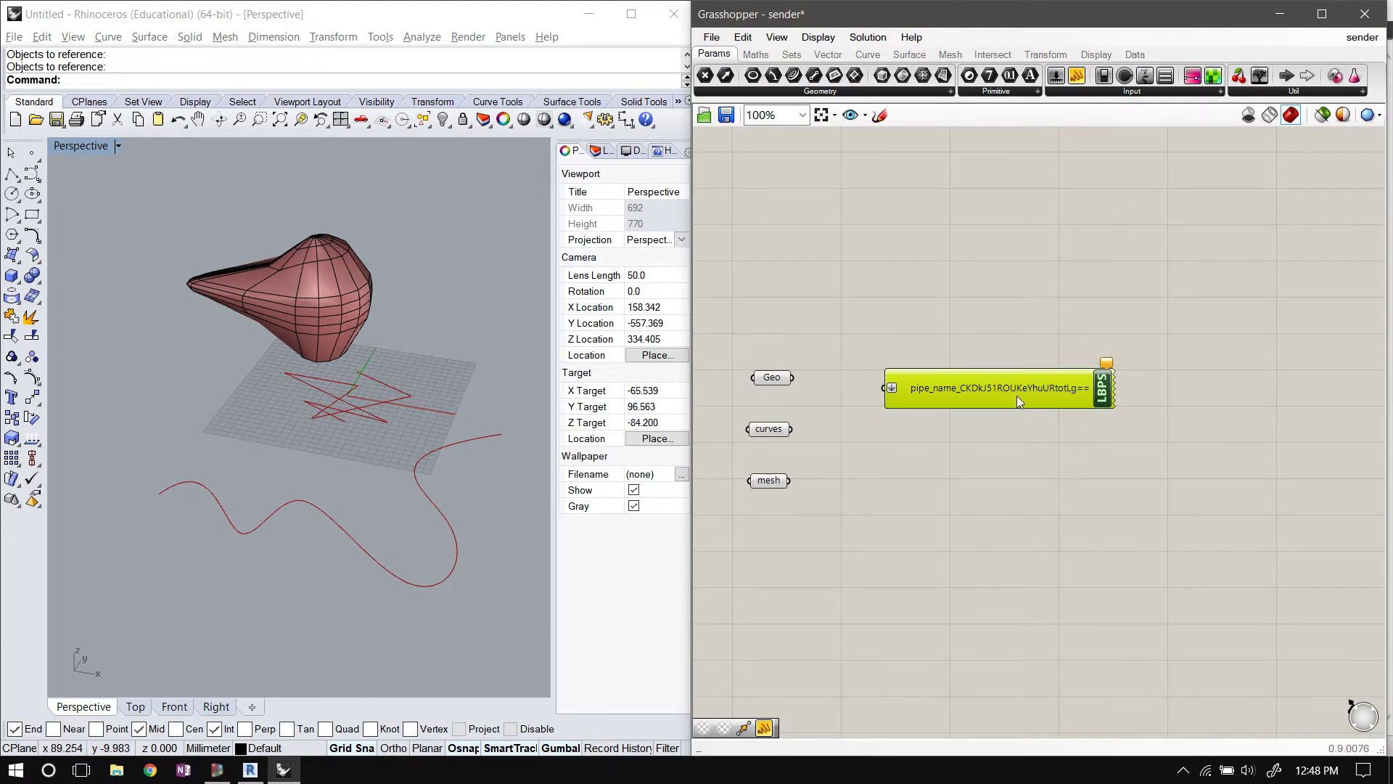
pyautogui.moveTo(1016, 391)
# Rename the LBPS input from its auto-generated name to my_pipe_name and move the sender left
pyautogui.moveTo(972, 388); pyautogui.dragTo(978, 378)
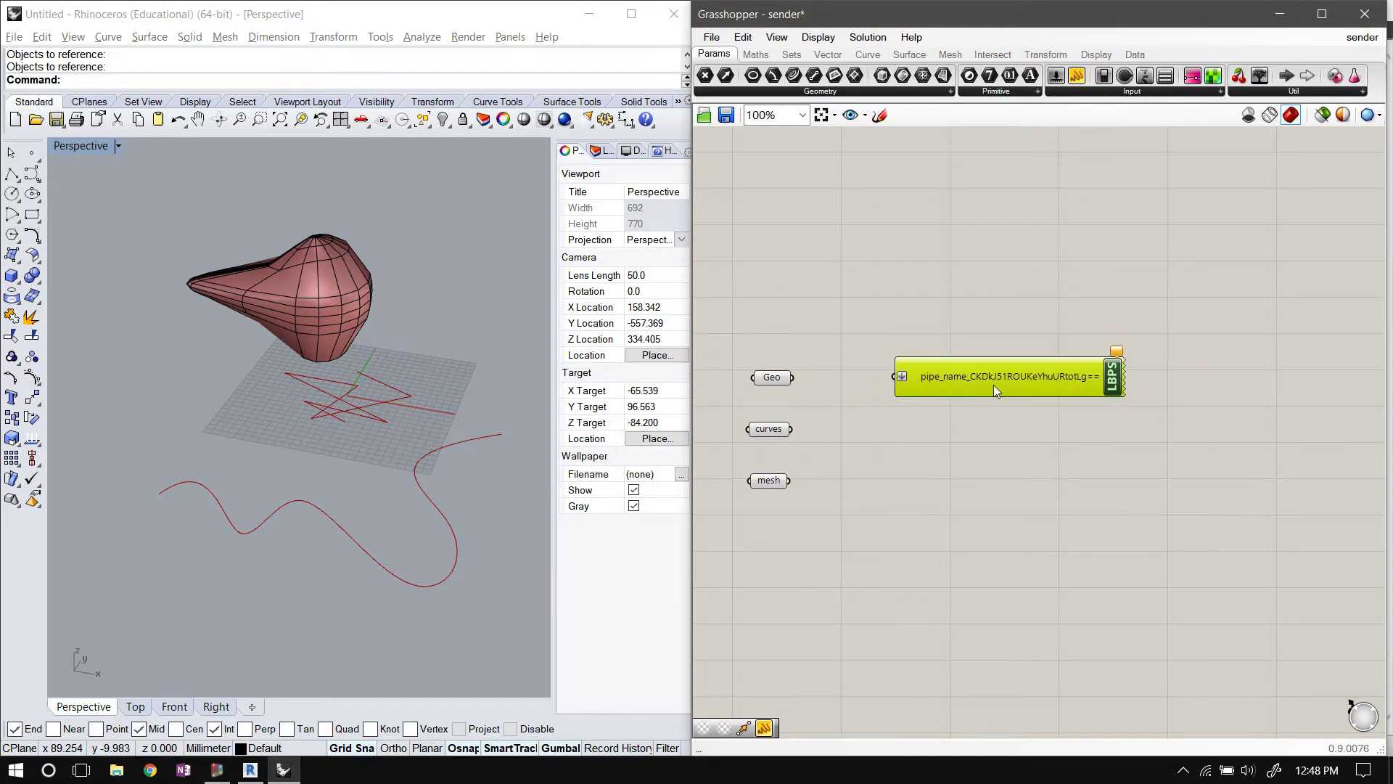
pyautogui.rightClick(985, 380)
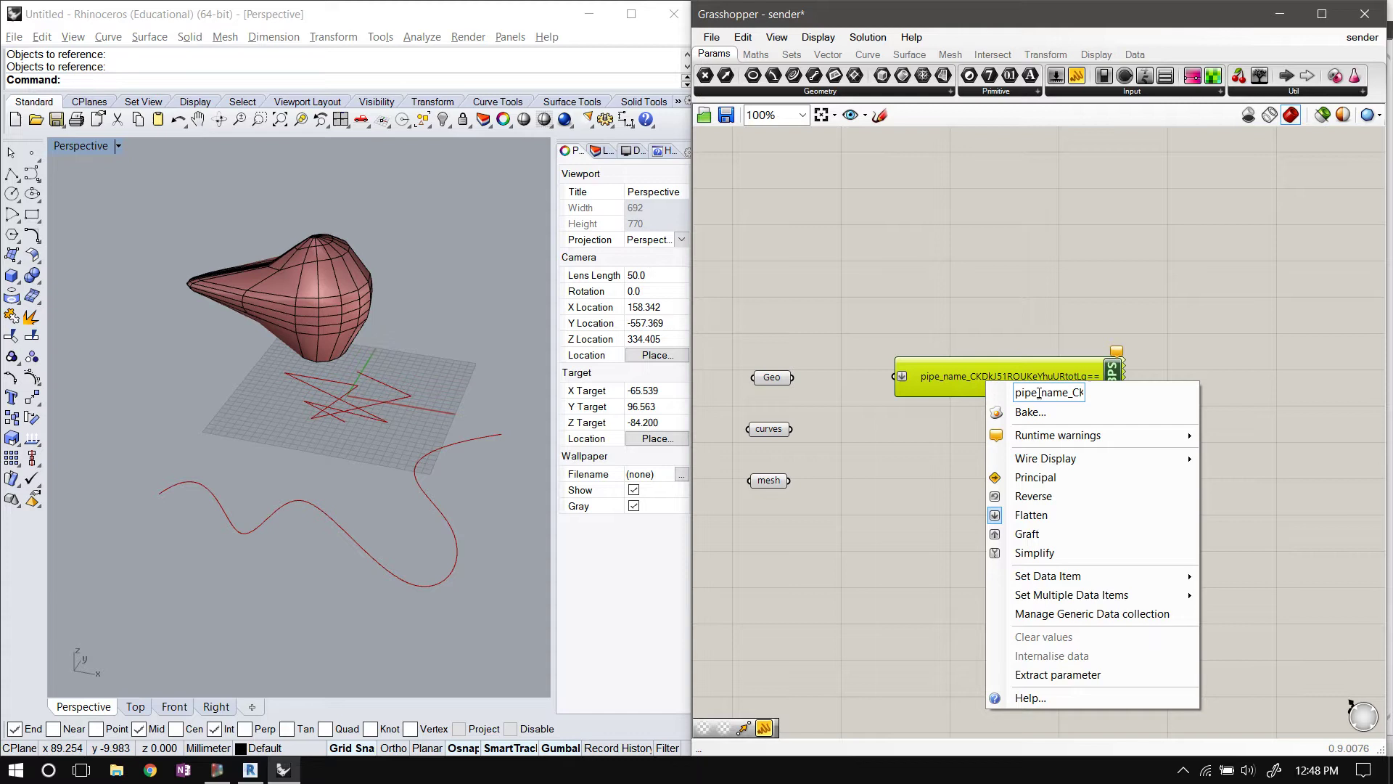
pyautogui.hotkey('ctrl', 'a')
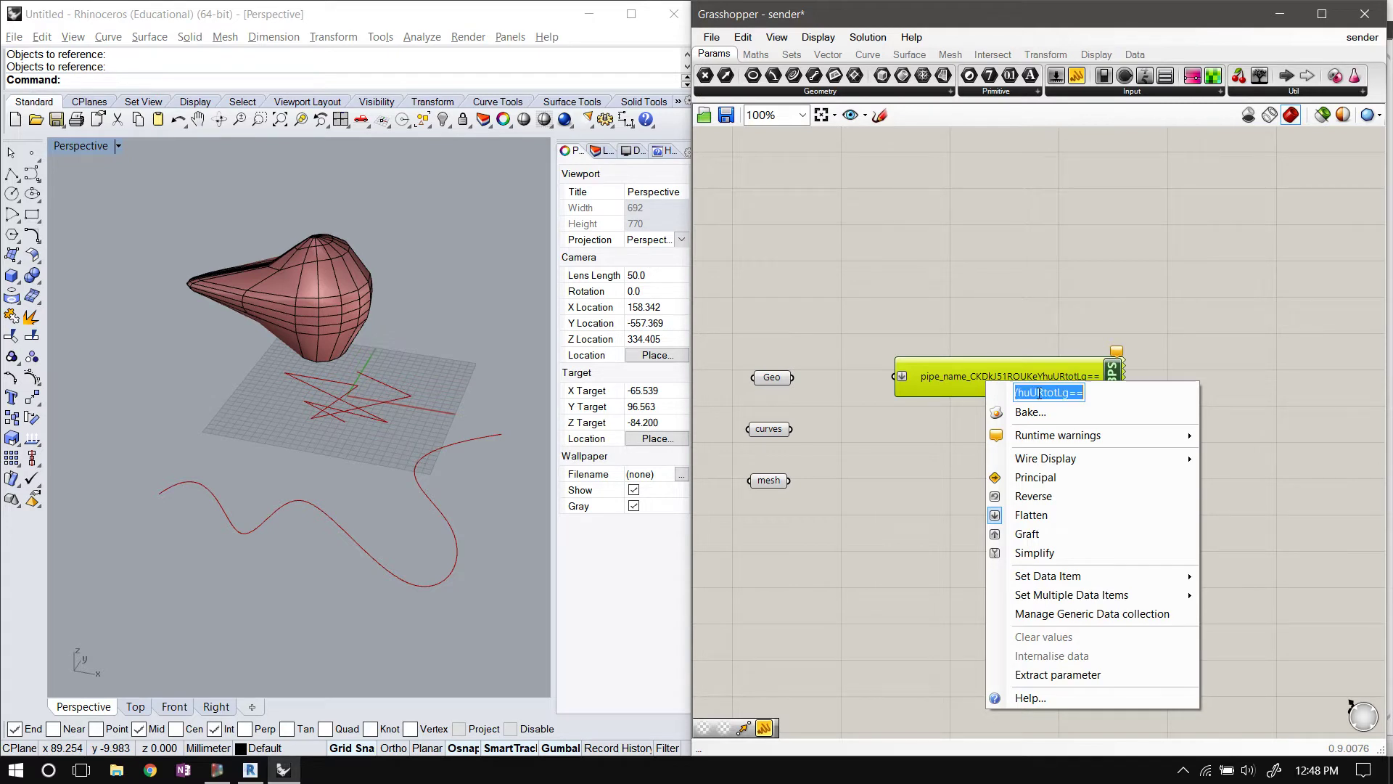
pyautogui.press('BackSpace')
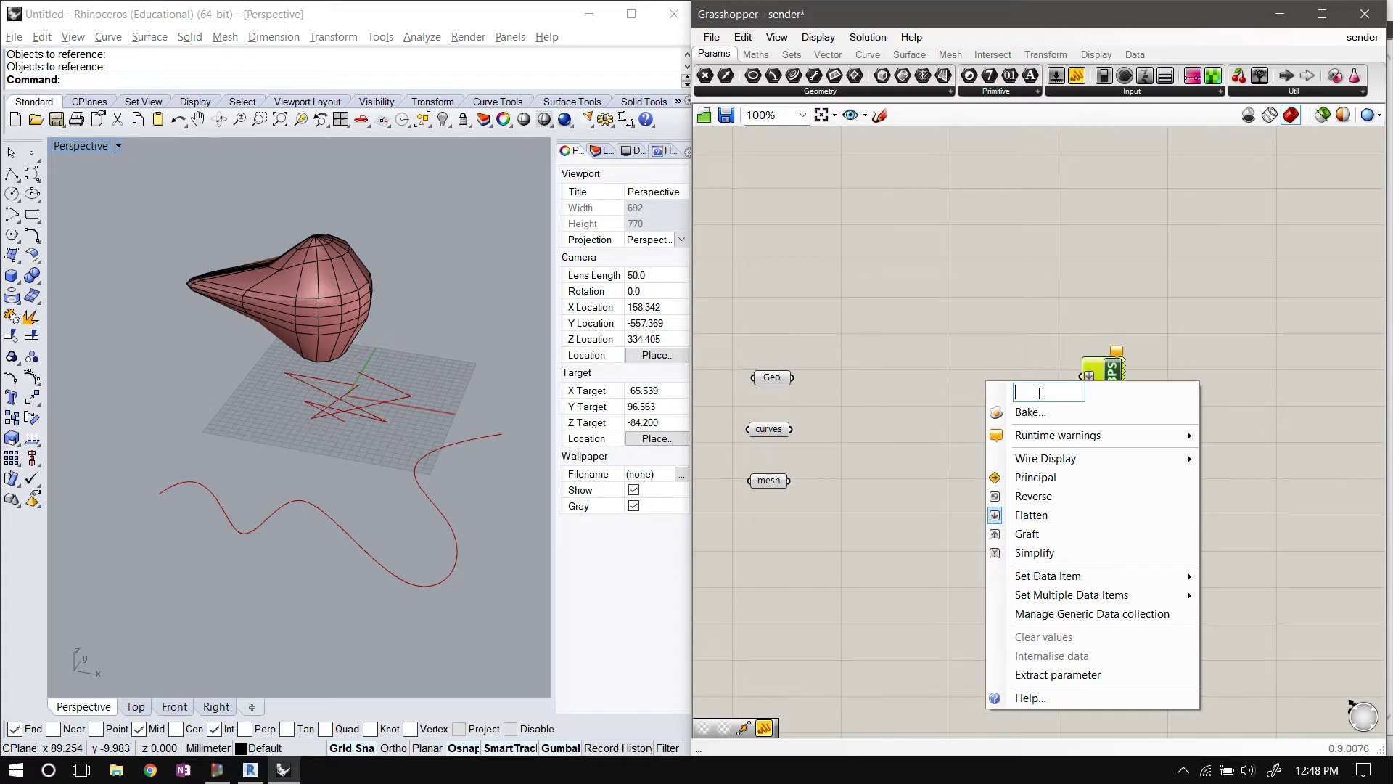
pyautogui.write('my_pipe_name')
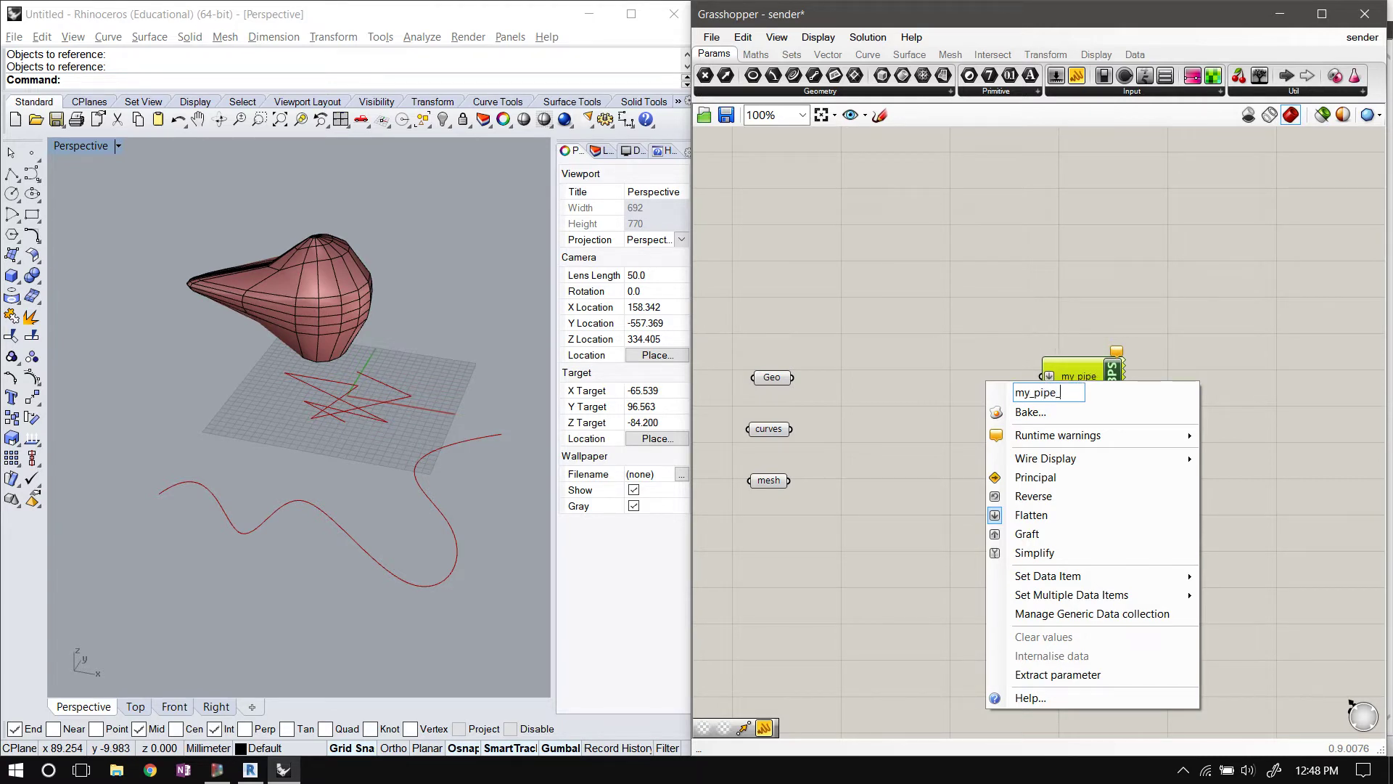
pyautogui.click(1050, 307)
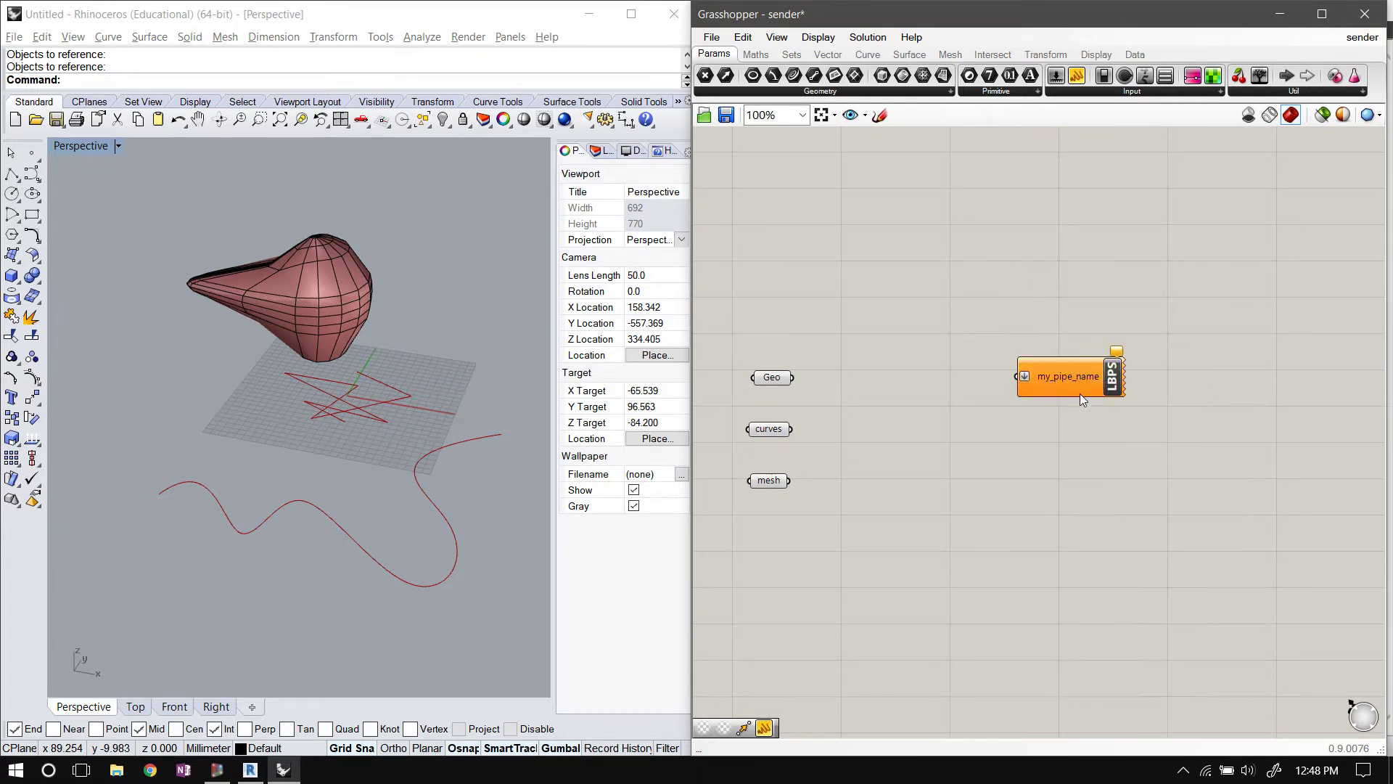
pyautogui.moveTo(1080, 394); pyautogui.dragTo(920, 398)
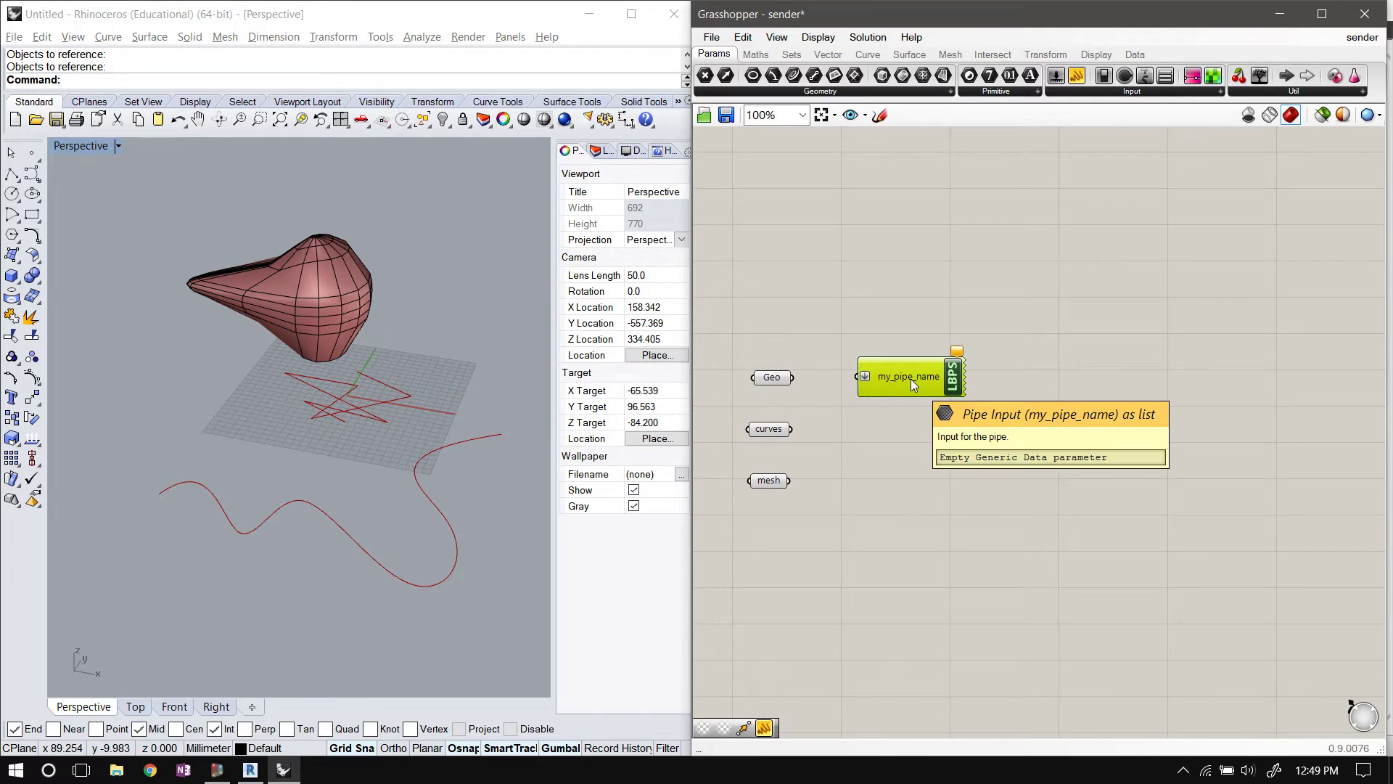
# Wire Geo's output into the my_pipe_name input and check the sender now awaits a listener
pyautogui.scroll(1, 911, 379)
pyautogui.moveTo(912, 379); pyautogui.dragTo(871, 377)
pyautogui.click(965, 430)
pyautogui.click(769, 379)
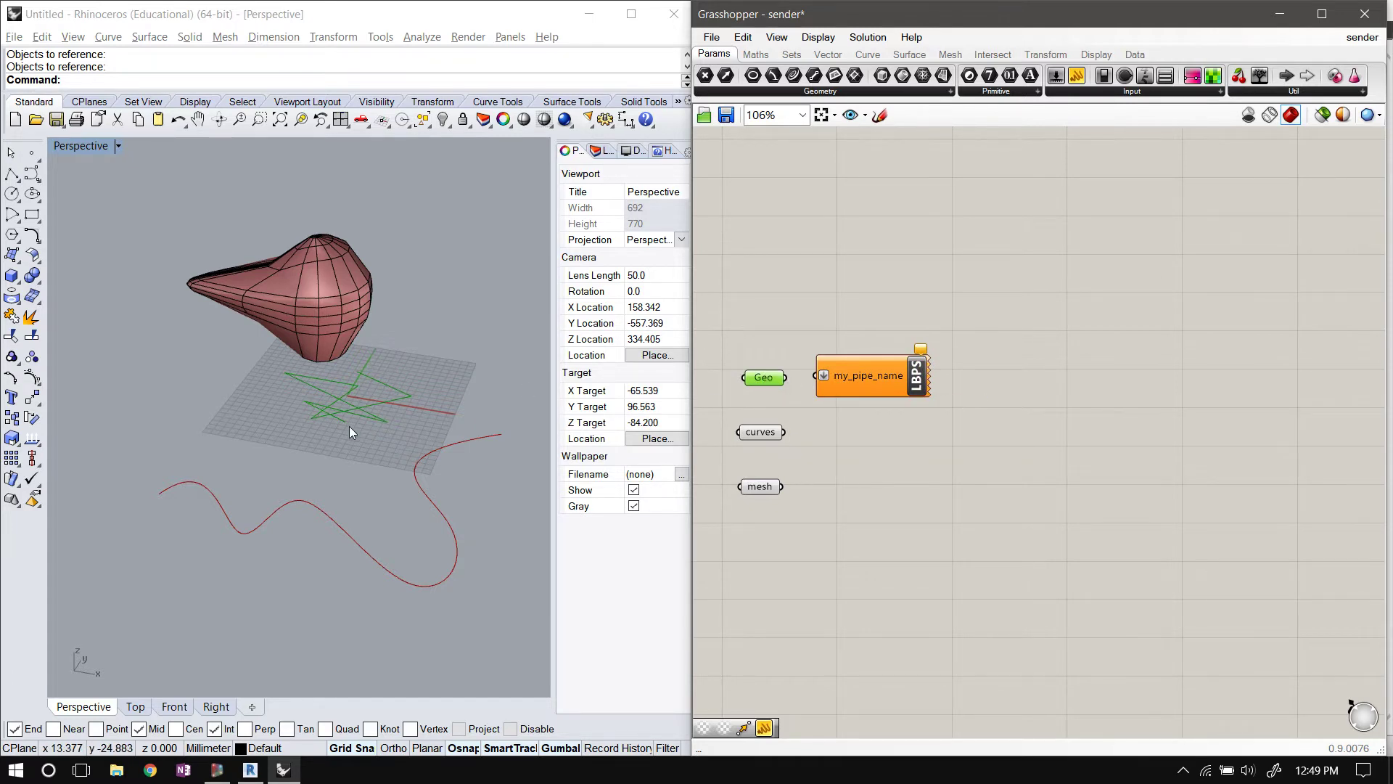
pyautogui.moveTo(786, 377); pyautogui.dragTo(817, 378)
pyautogui.click(976, 362)
pyautogui.click(921, 350)
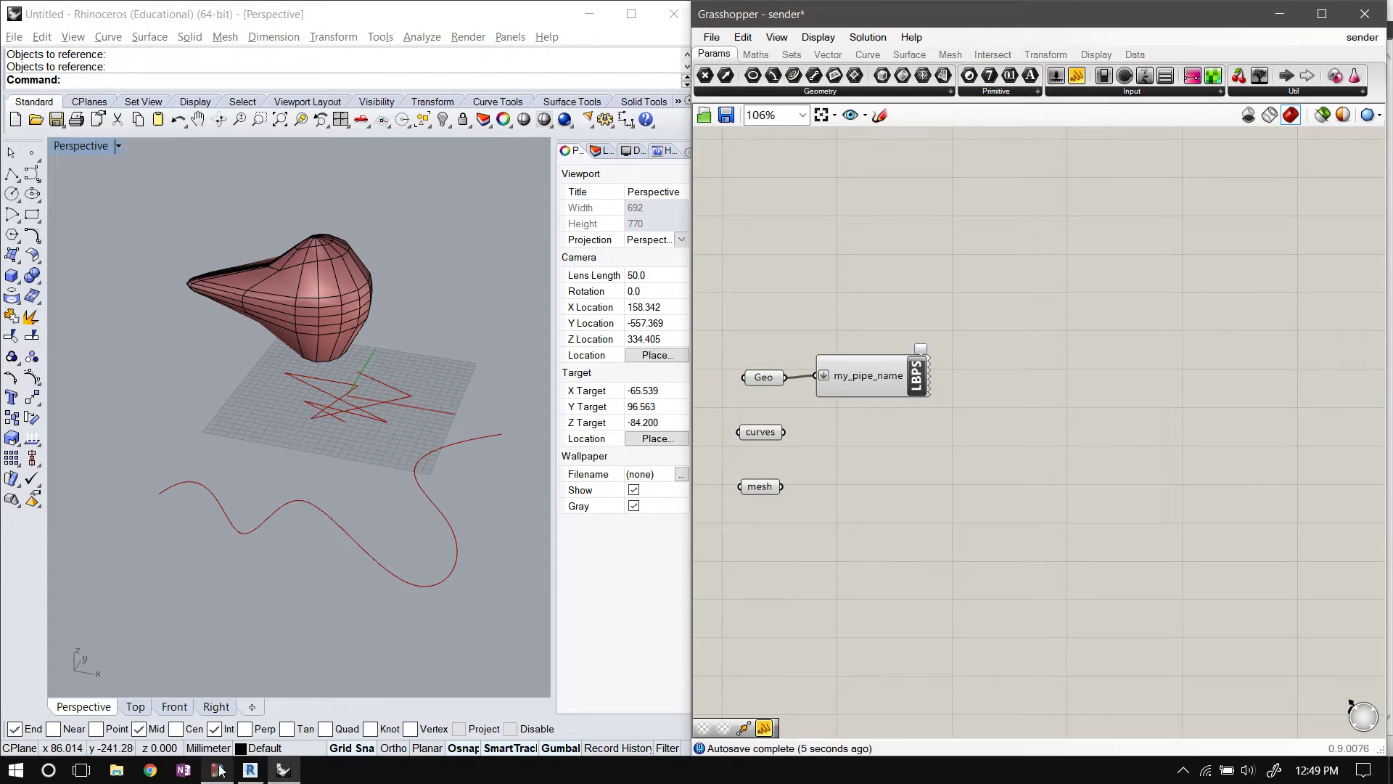
# In Dynamo, delete the PushToPipe node and pipeMesh string node, and disconnect String from PullFromPipe
pyautogui.moveTo(220, 770)
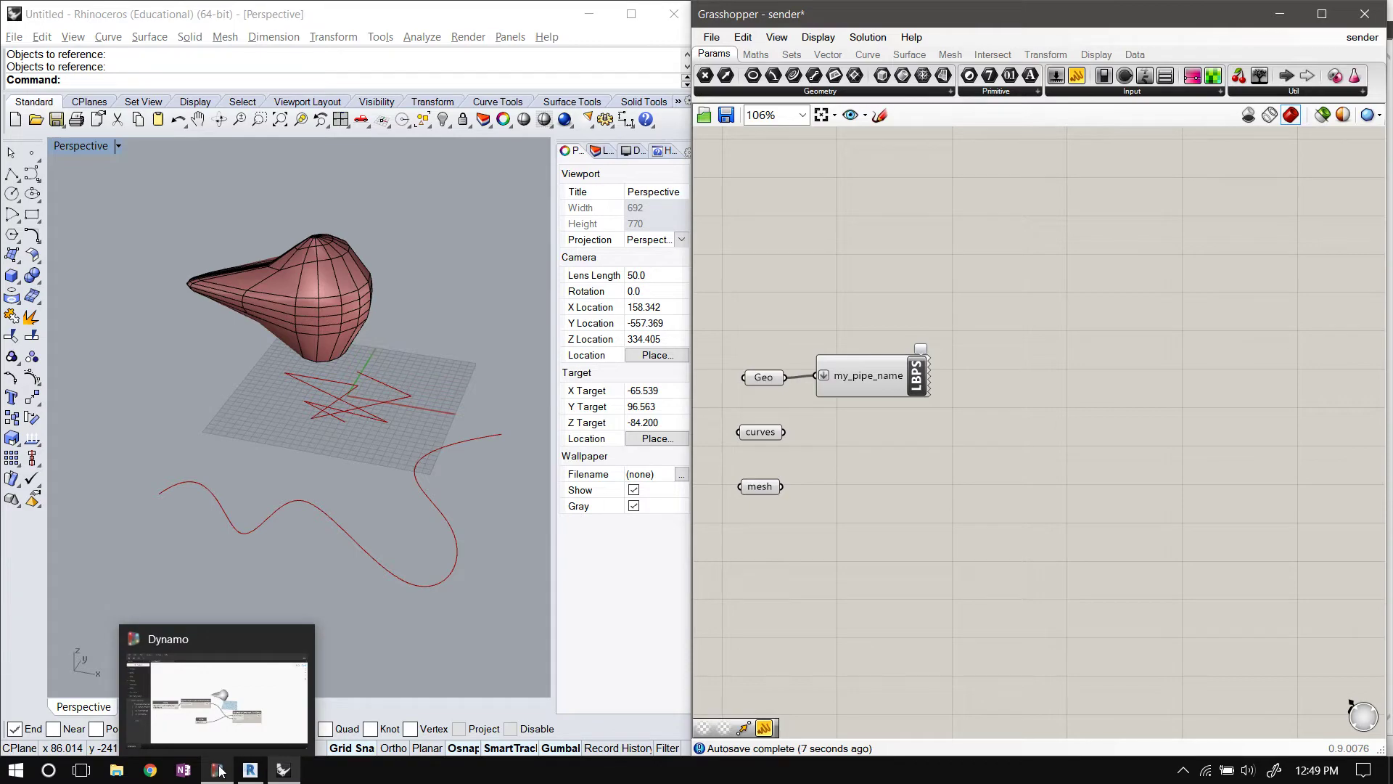
pyautogui.click(217, 769)
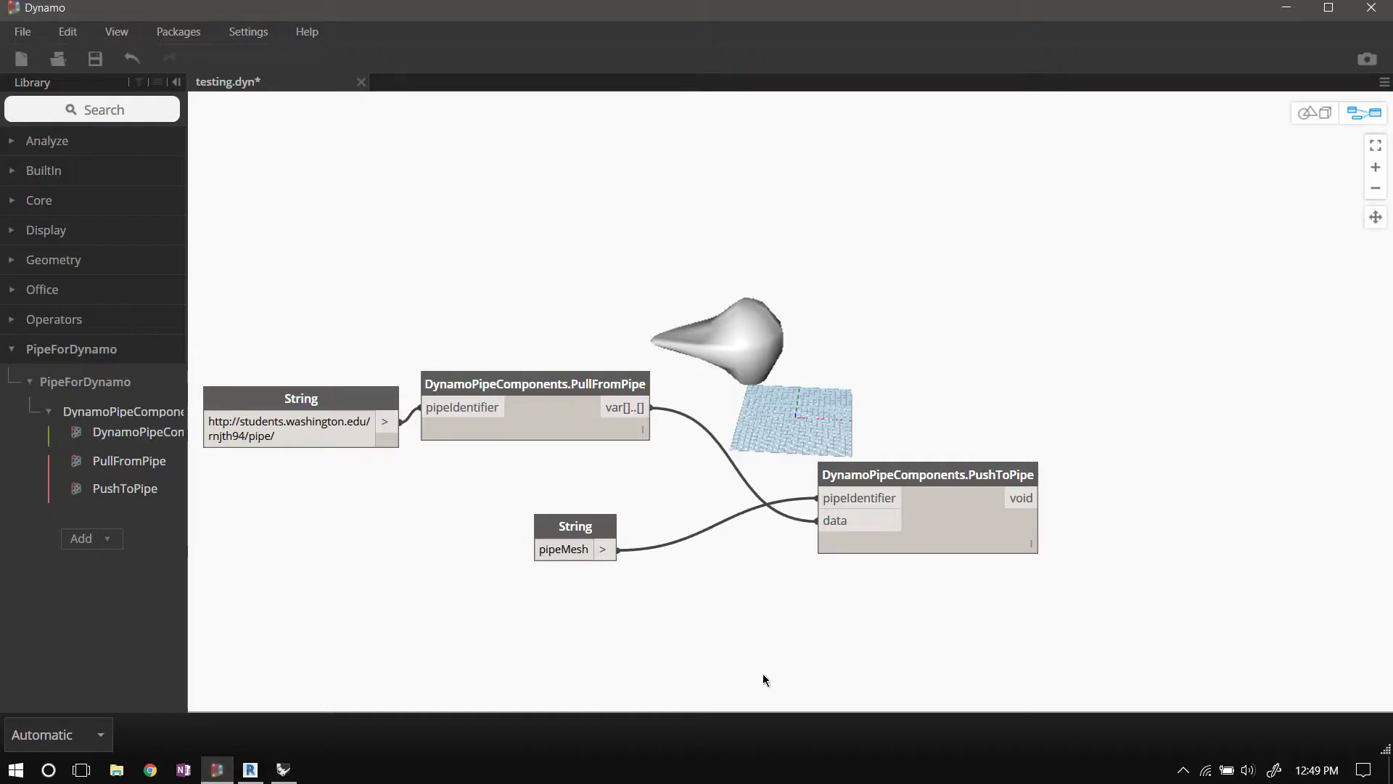
pyautogui.moveTo(1023, 381); pyautogui.dragTo(720, 597)
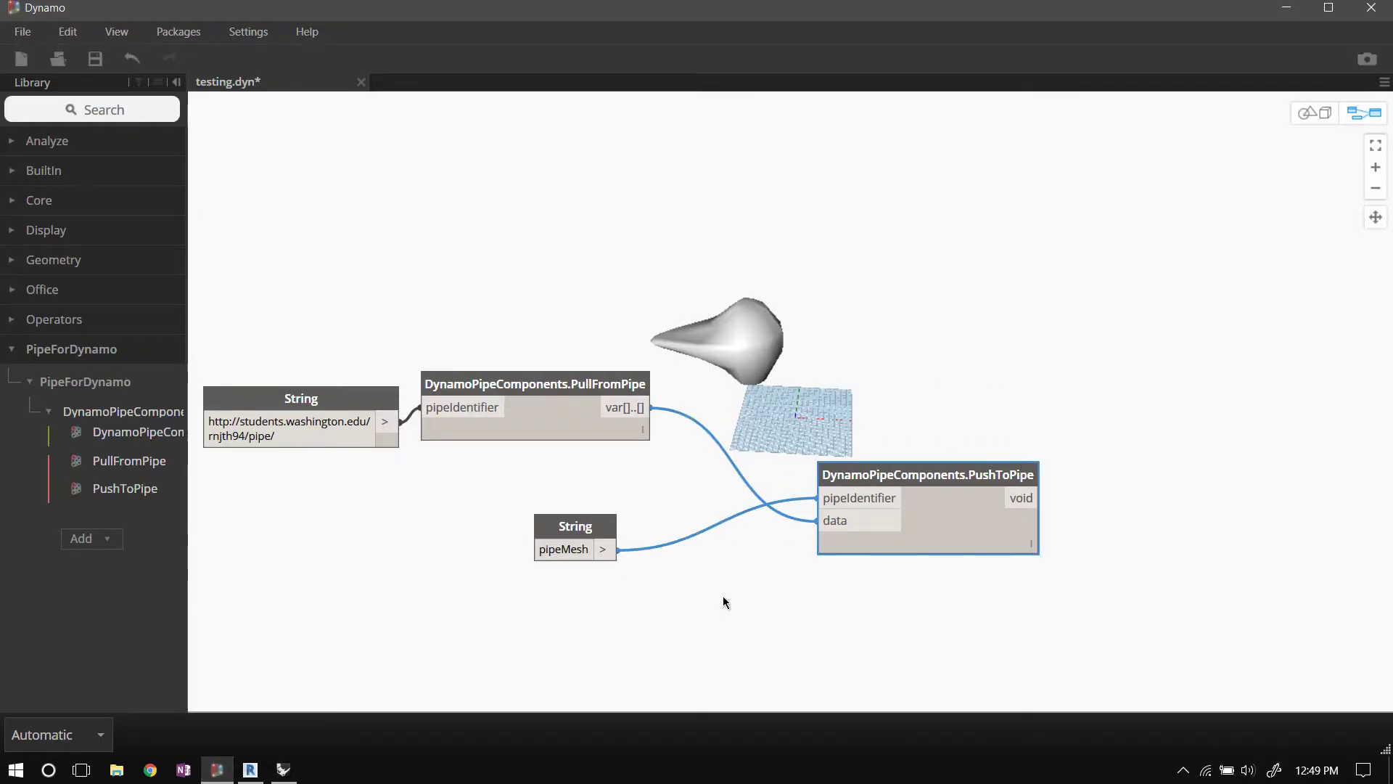
pyautogui.press('Delete')
pyautogui.click(582, 528)
pyautogui.press('Delete')
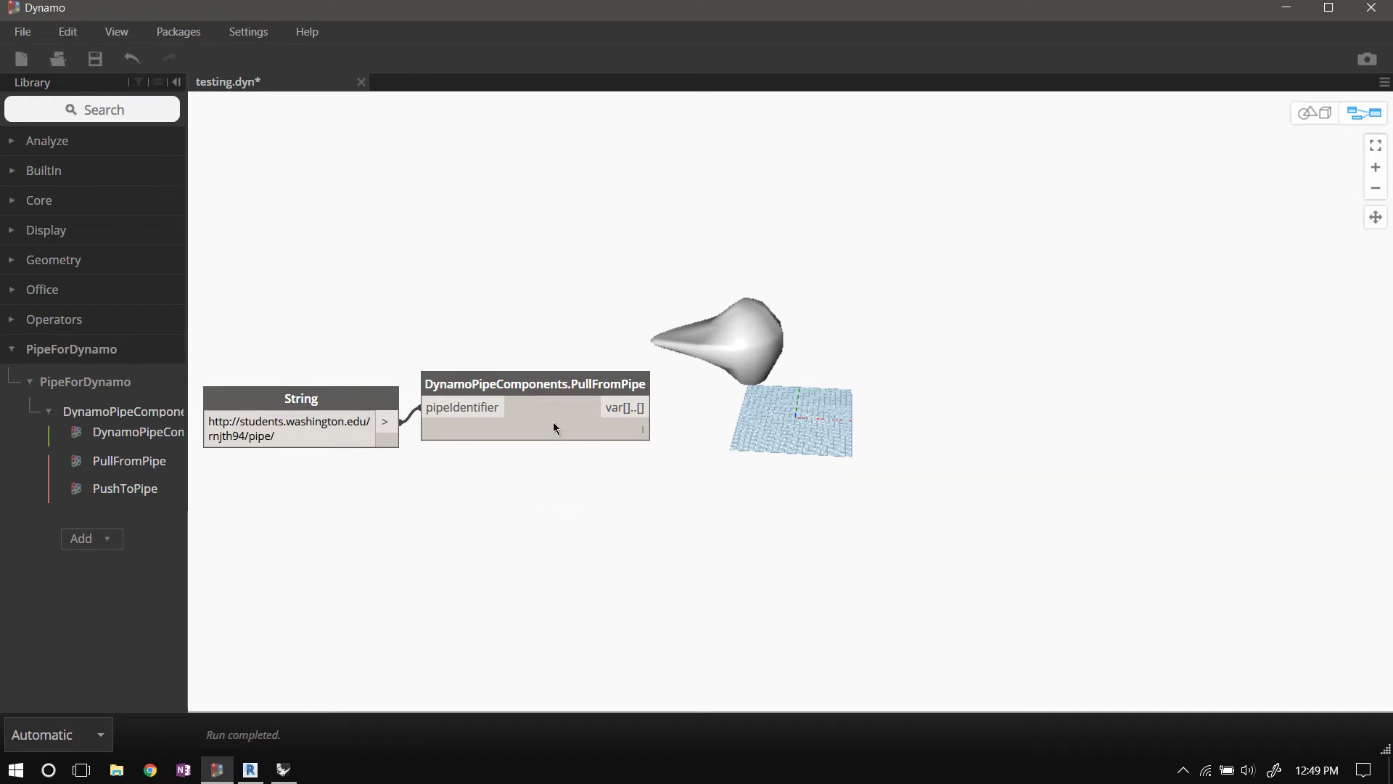
pyautogui.click(425, 408)
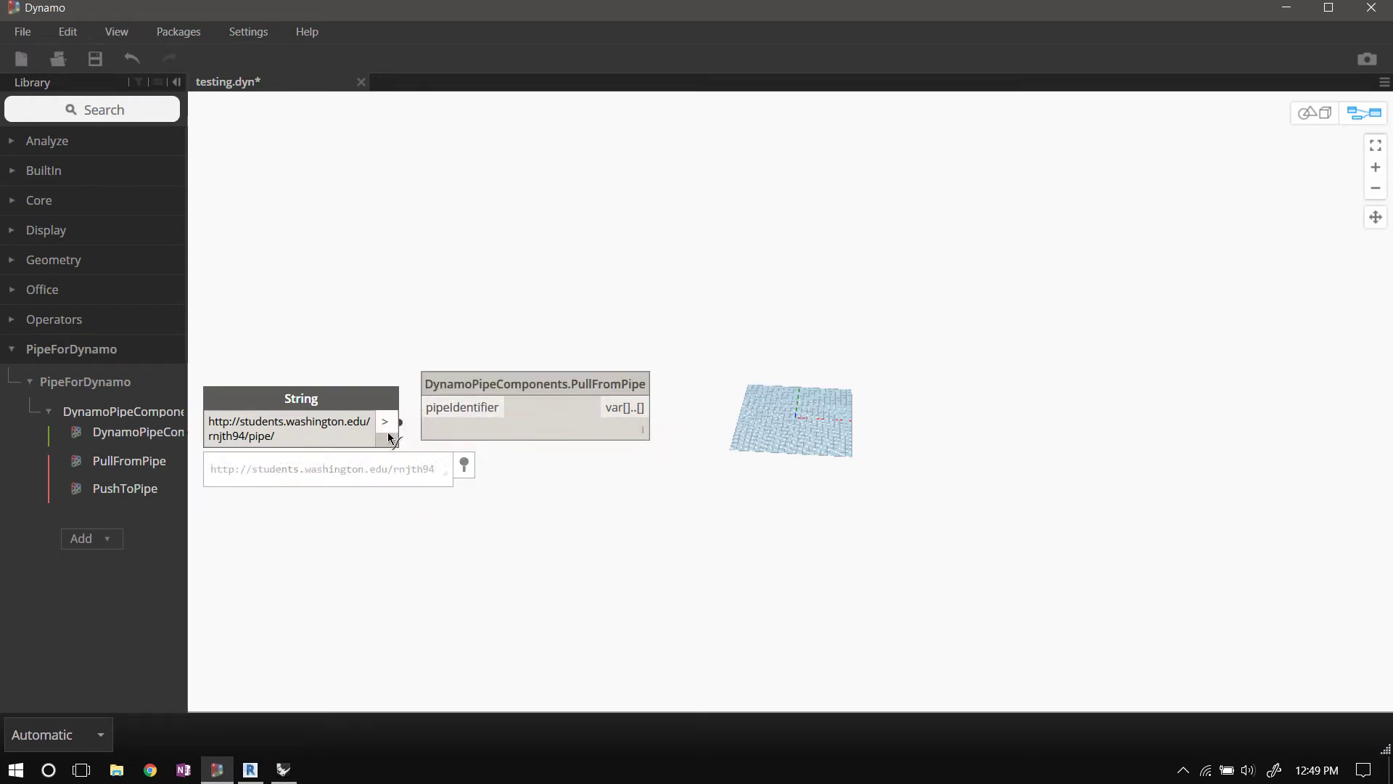
pyautogui.click(438, 578)
# Clear the URL from the String node and reposition the PullFromPipe node
pyautogui.moveTo(564, 394); pyautogui.dragTo(606, 422)
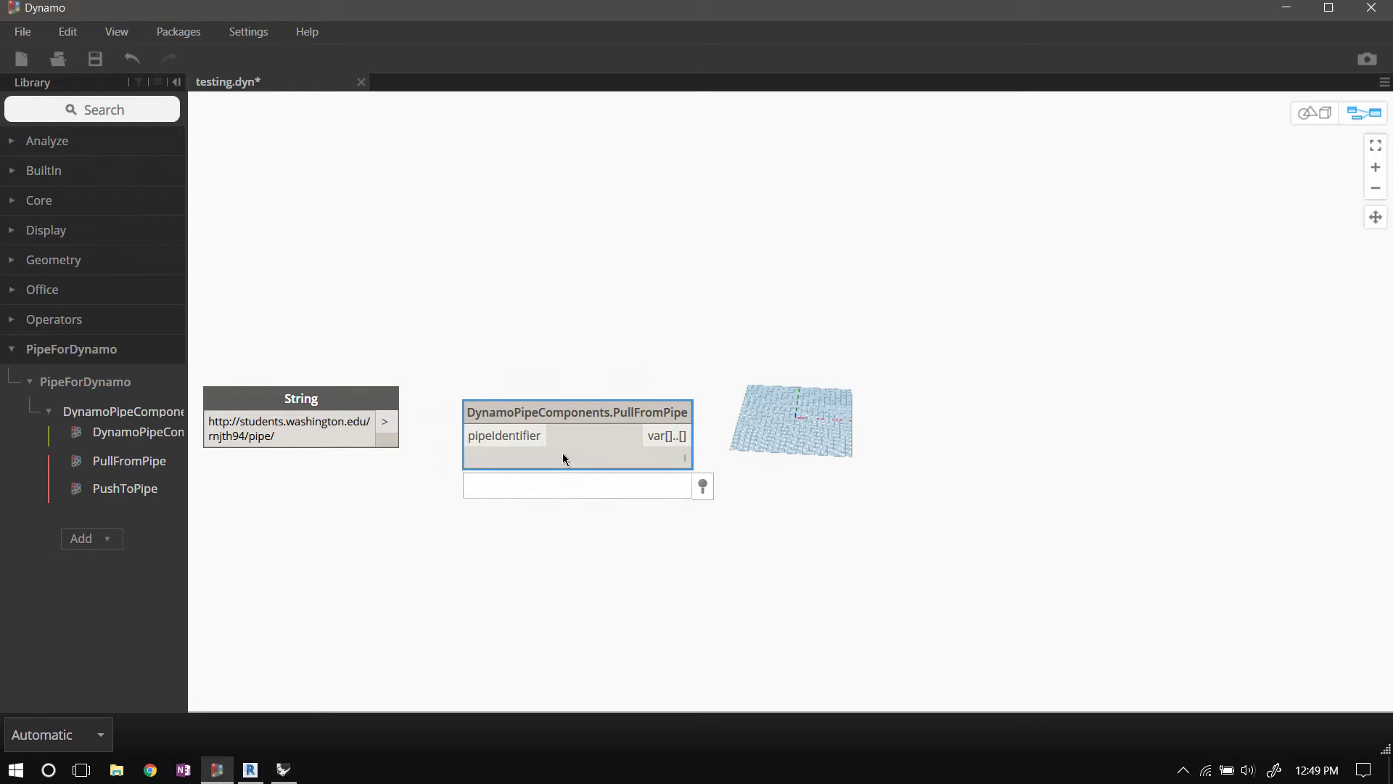
pyautogui.click(336, 433)
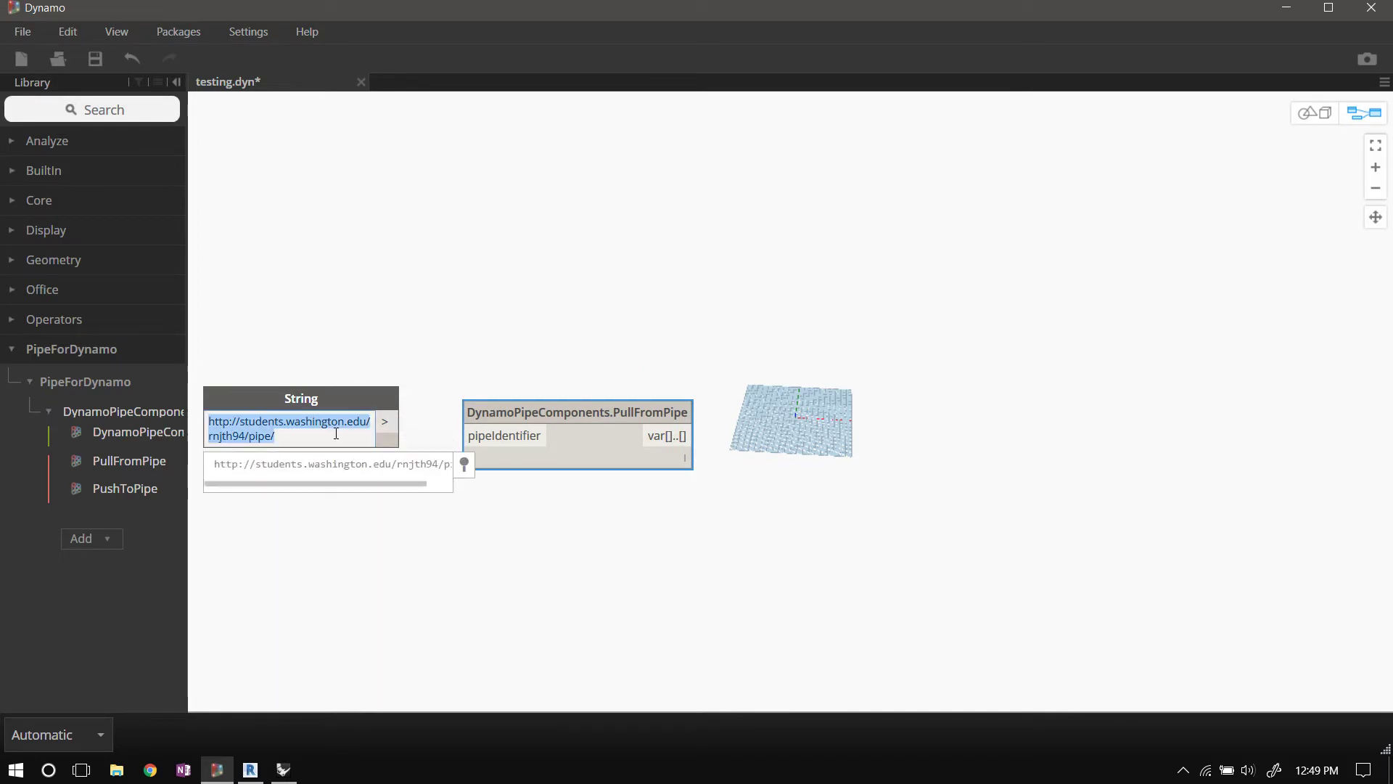
pyautogui.press('BackSpace')
pyautogui.click(292, 572)
pyautogui.moveTo(529, 423)
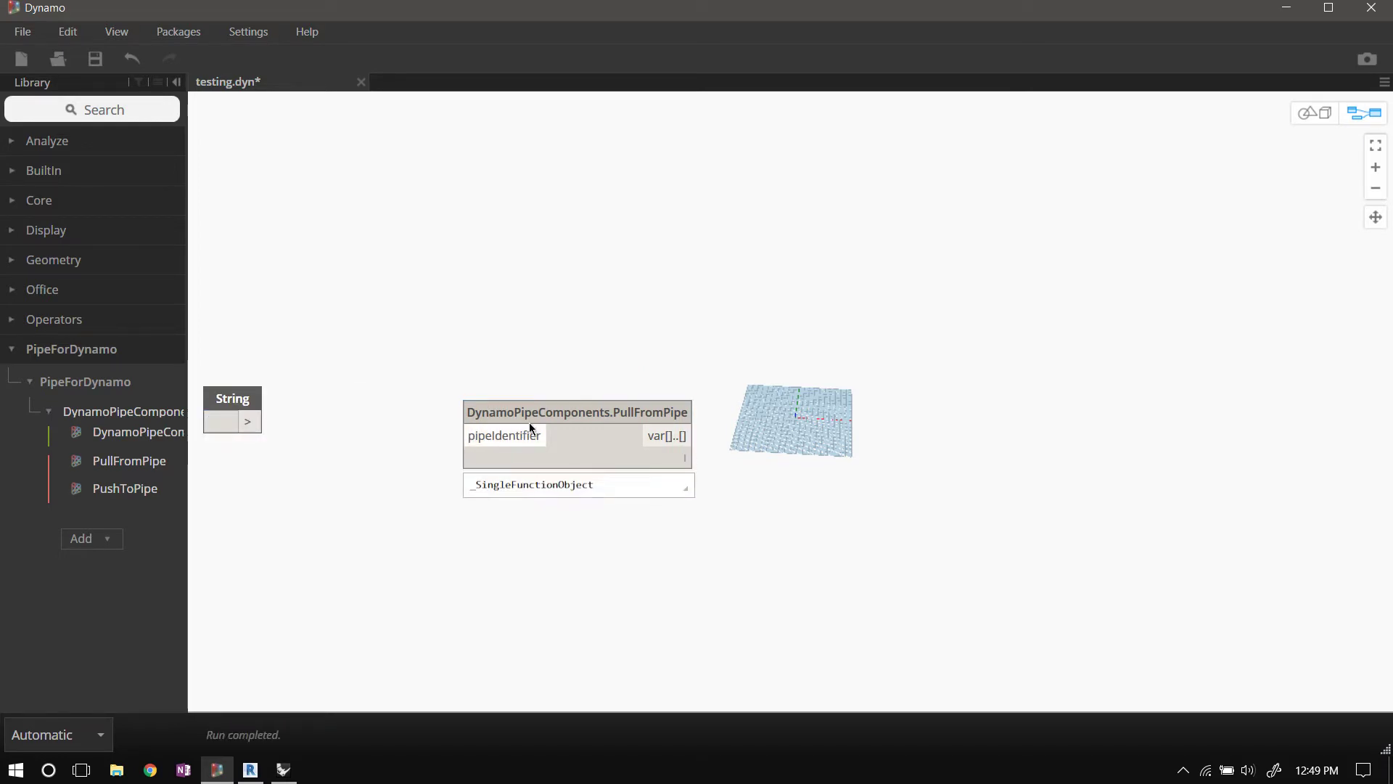
pyautogui.moveTo(530, 426); pyautogui.dragTo(480, 423)
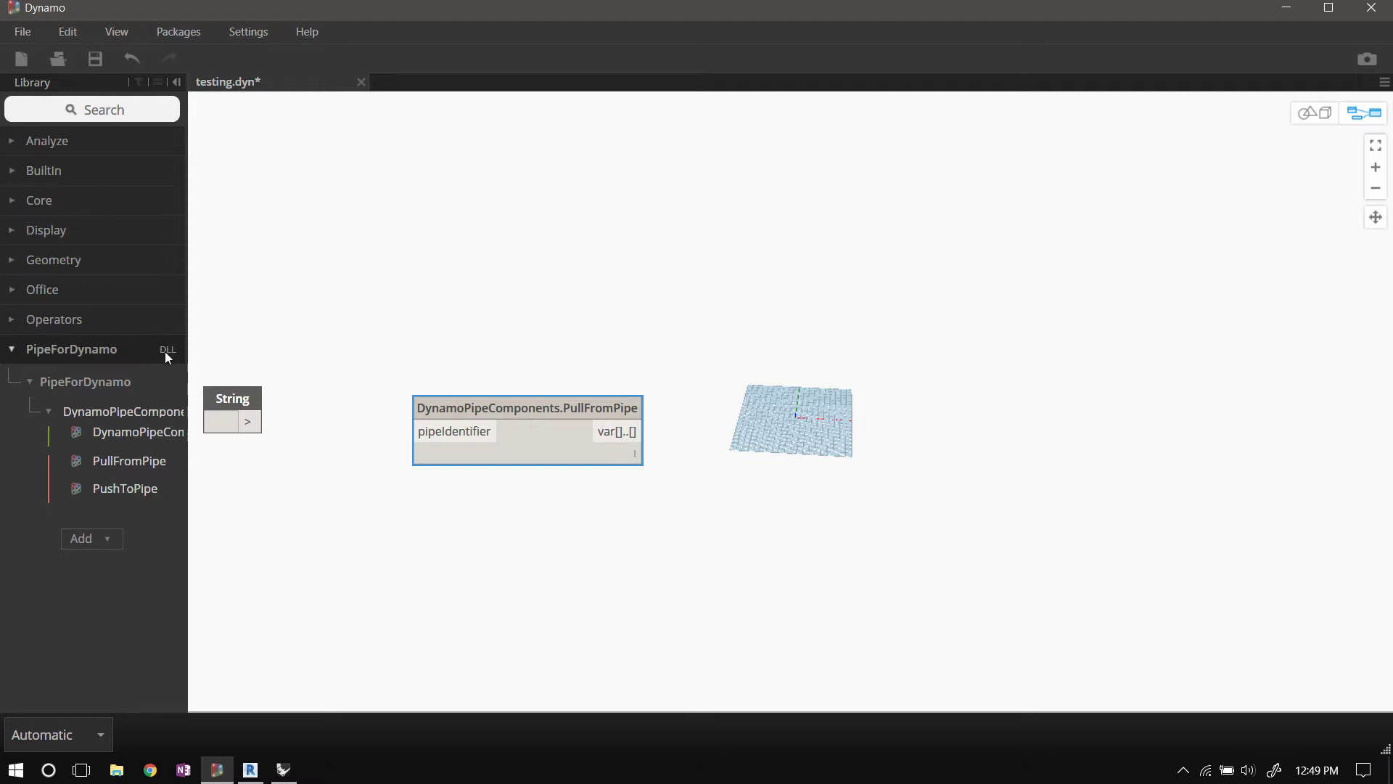
# Place PullFromPipe beside the String node and glance at the Rhino sender before returning
pyautogui.moveTo(164, 460)
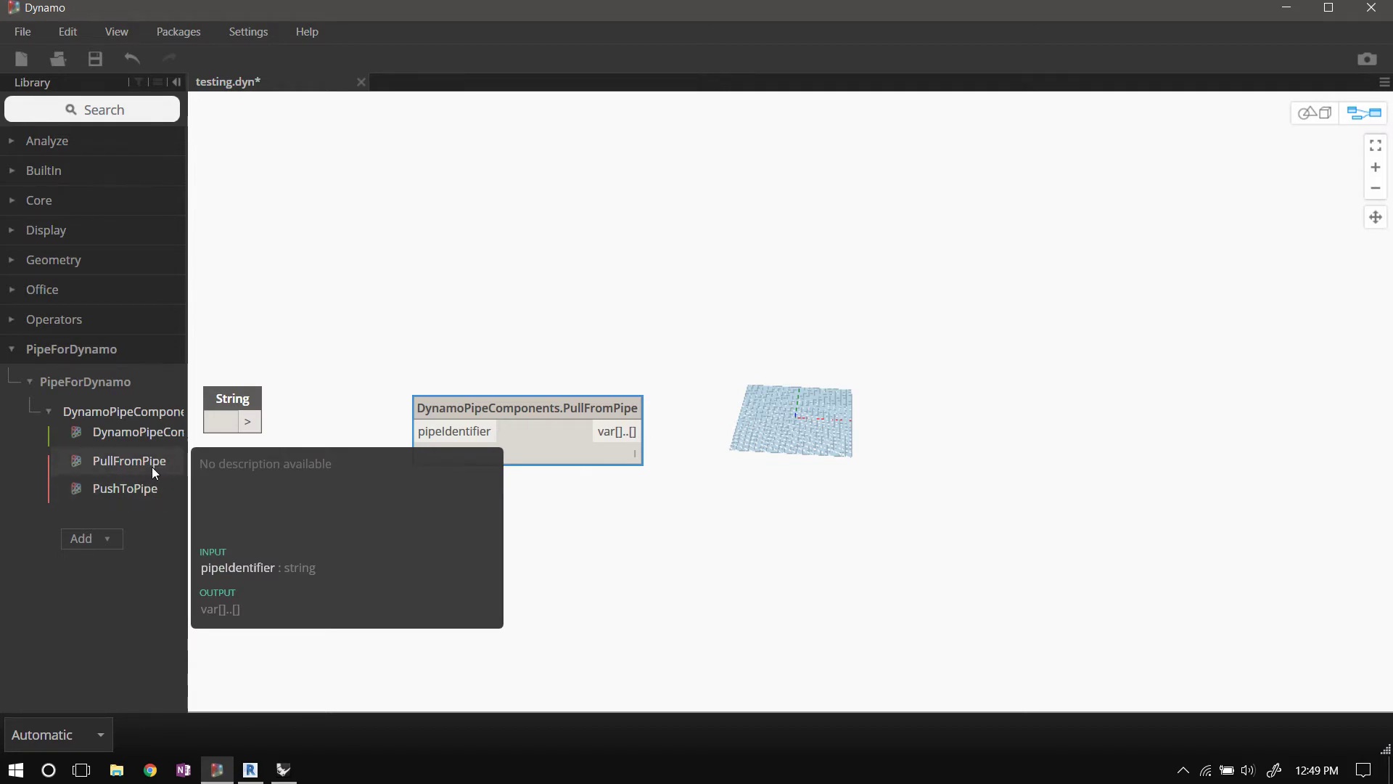
pyautogui.moveTo(152, 500)
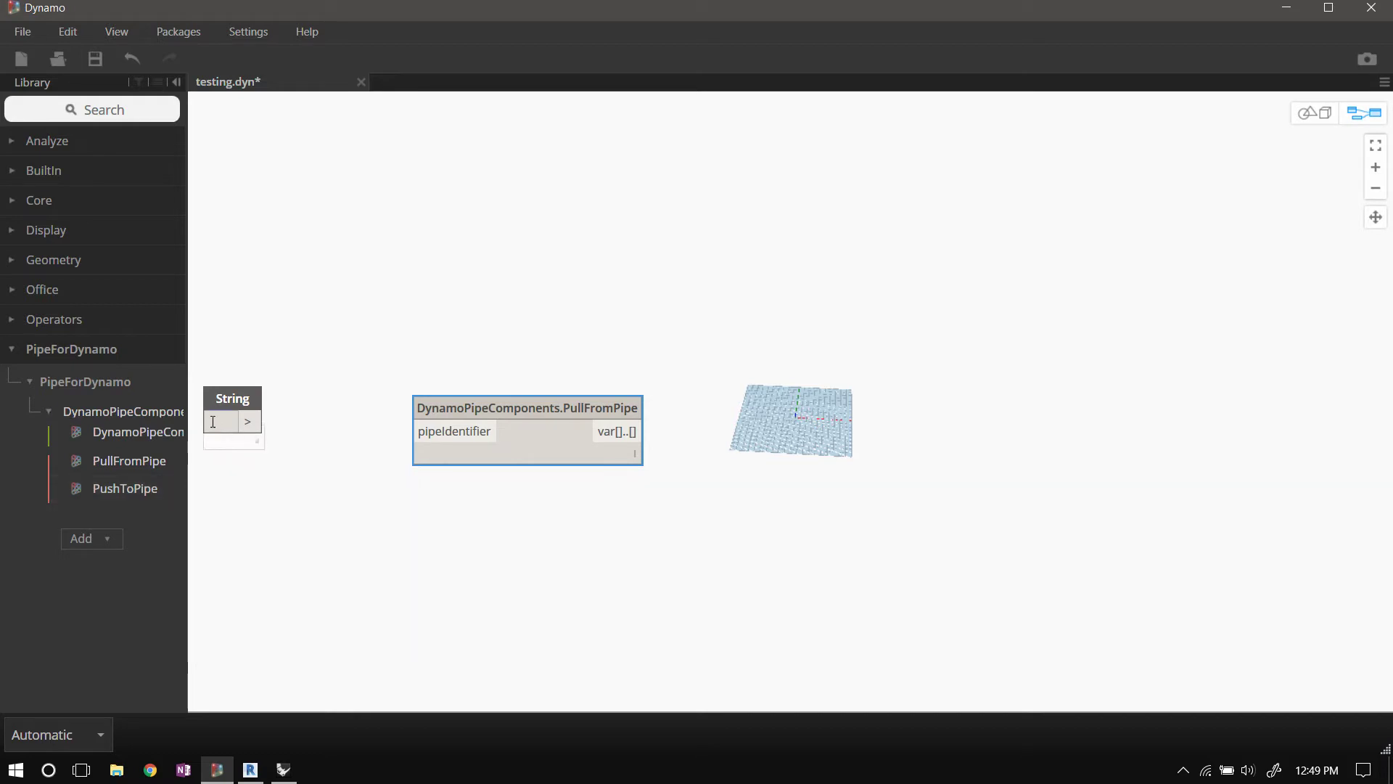
pyautogui.moveTo(501, 408)
pyautogui.moveTo(501, 408); pyautogui.dragTo(438, 394)
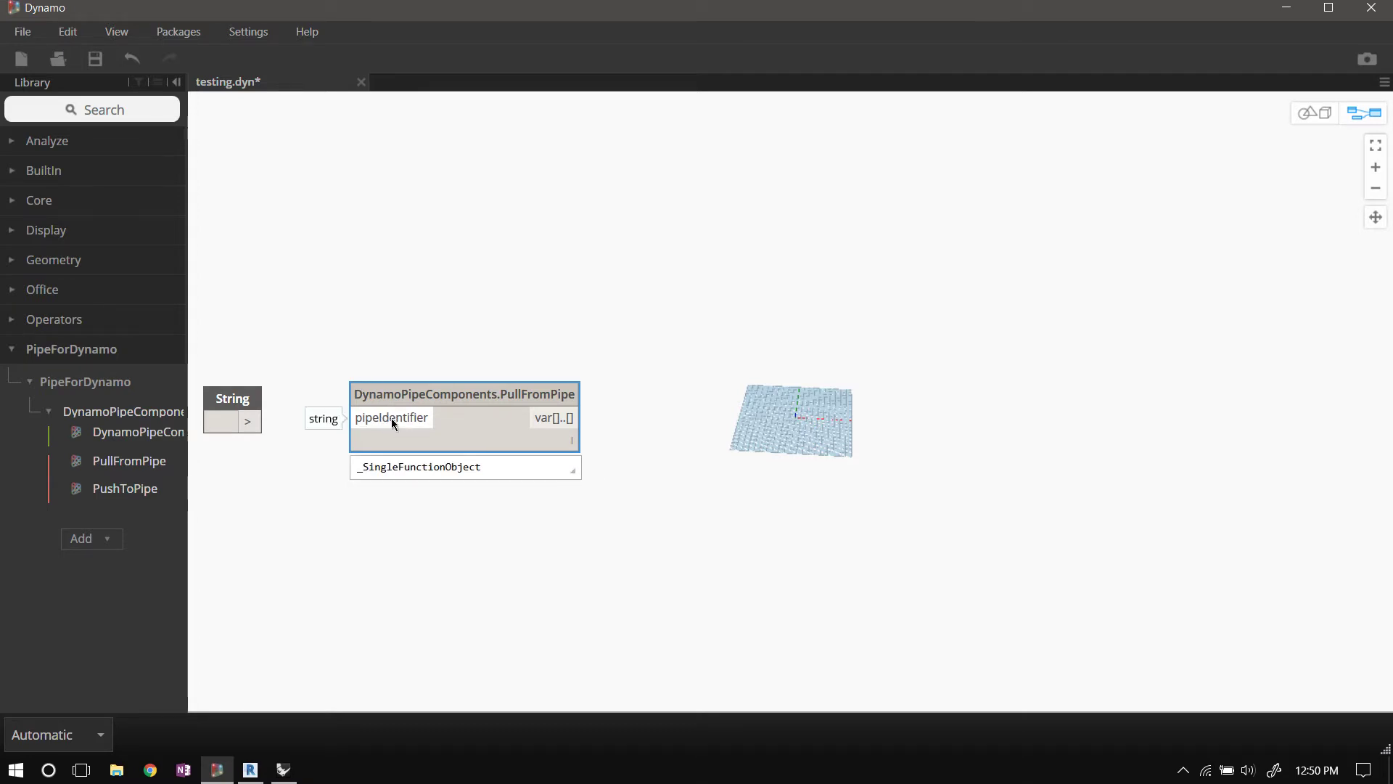
pyautogui.click(289, 769)
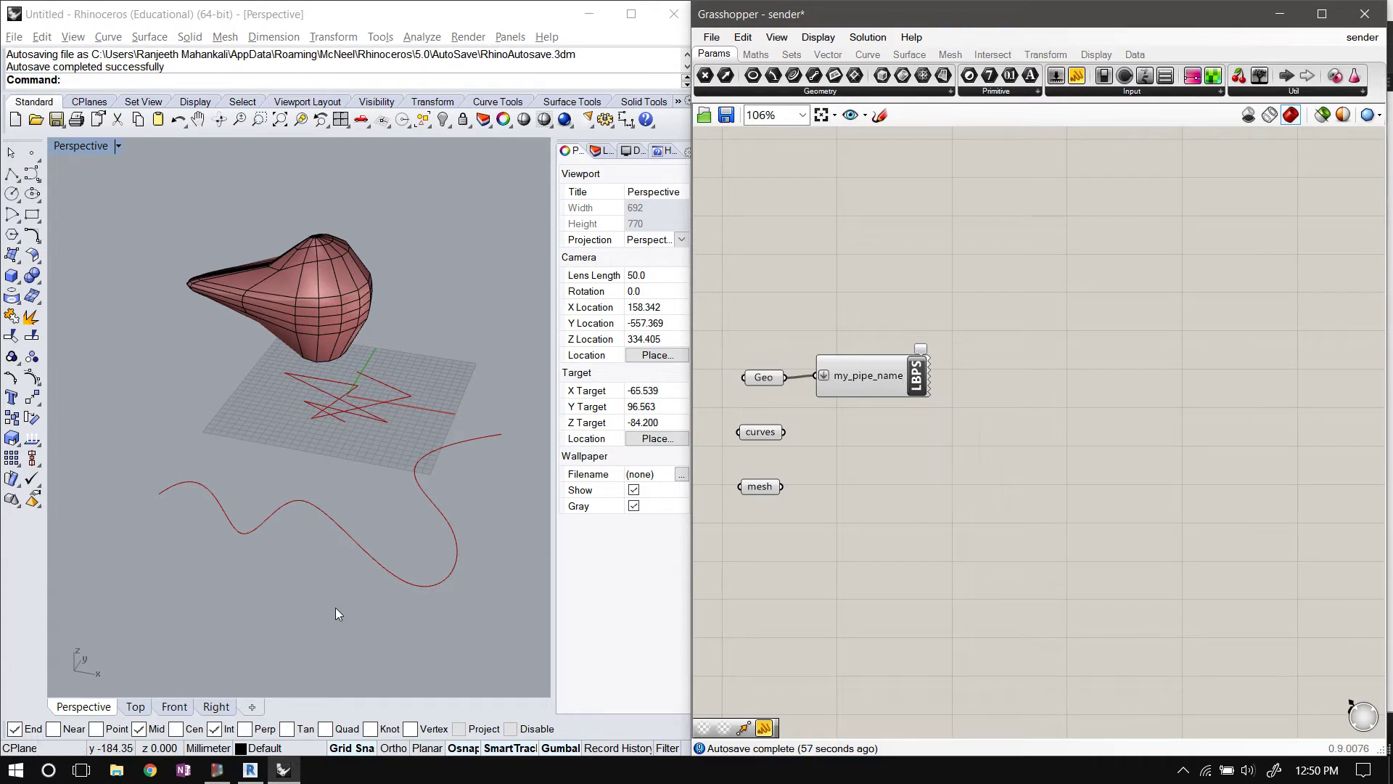
pyautogui.click(250, 769)
pyautogui.click(216, 769)
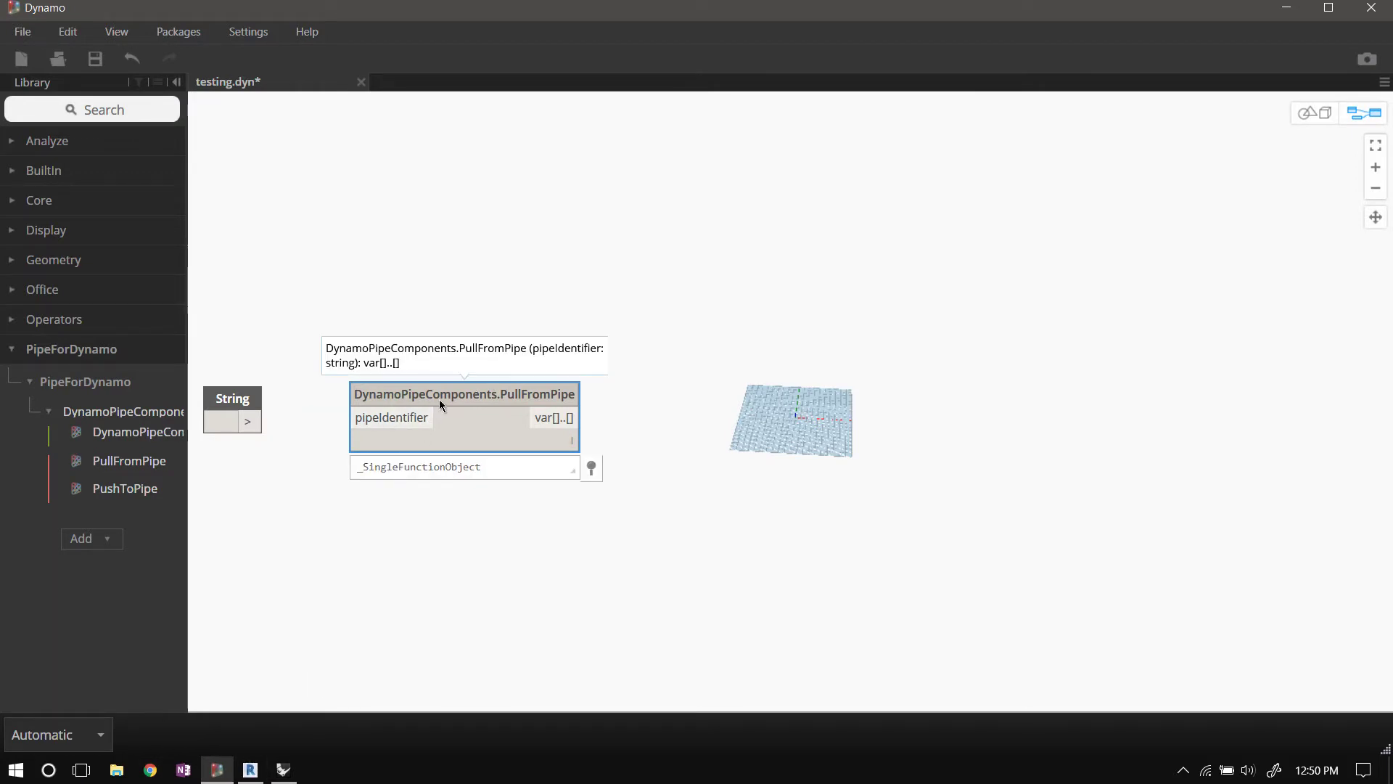
# Enter my_pipe_name in the String node and wire it to PullFromPipe's pipeIdentifier input
pyautogui.moveTo(439, 398); pyautogui.dragTo(482, 404)
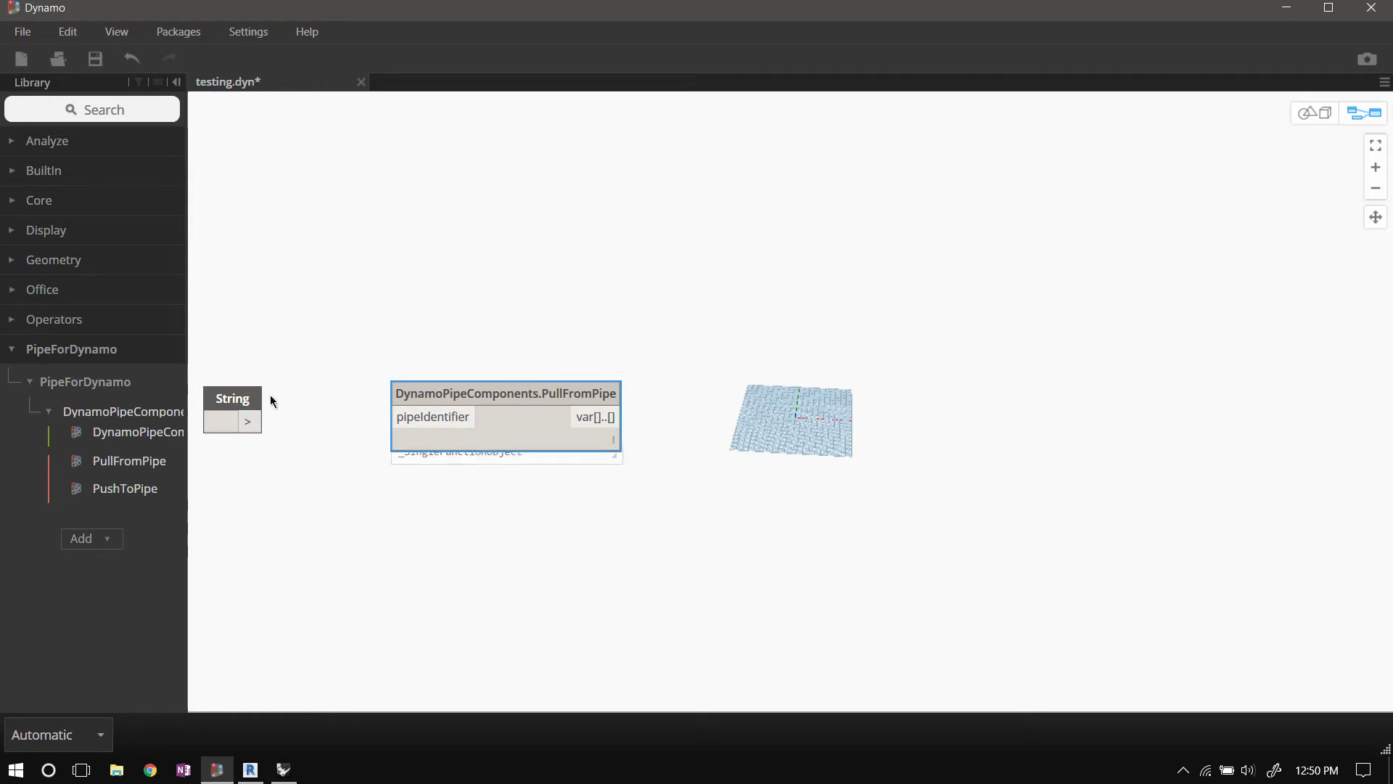
pyautogui.moveTo(239, 403); pyautogui.dragTo(285, 406)
pyautogui.click(268, 426)
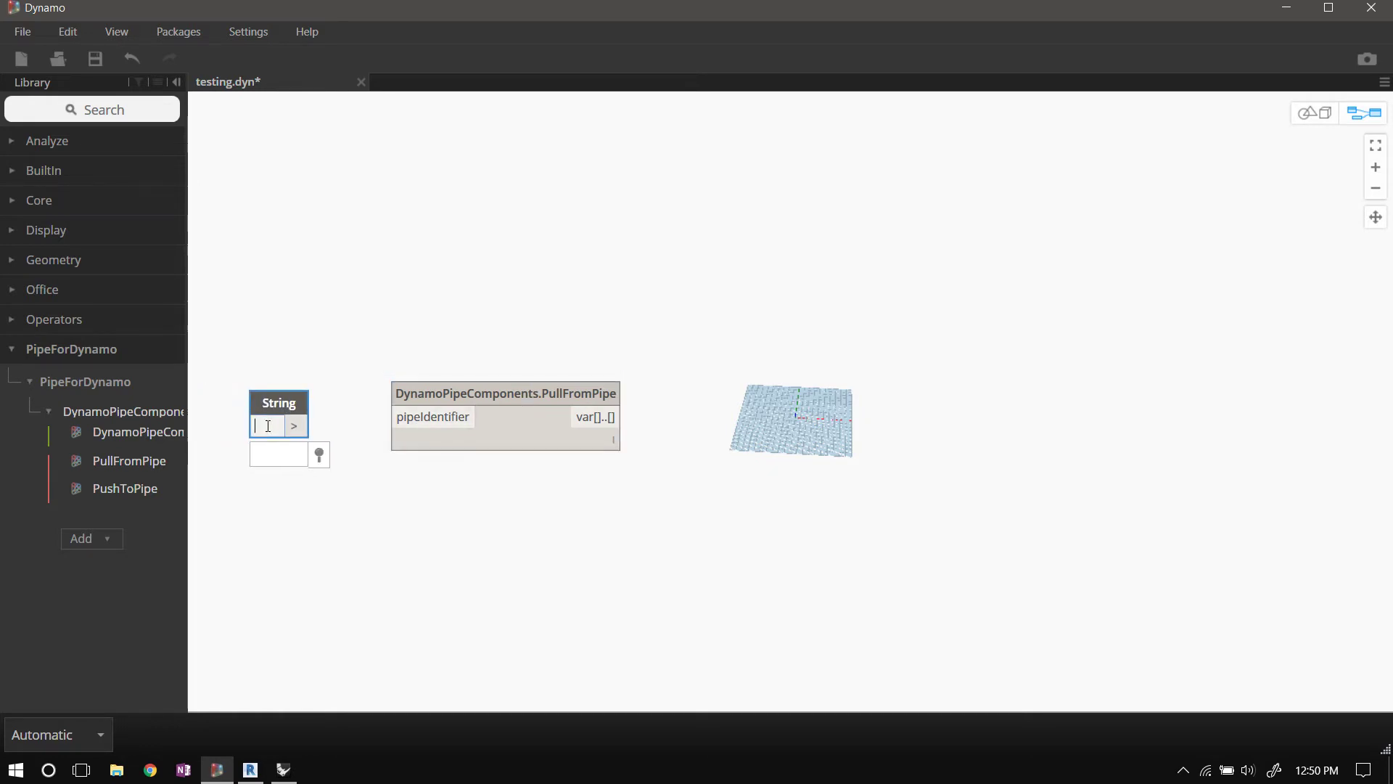
pyautogui.write('my_pipe_')
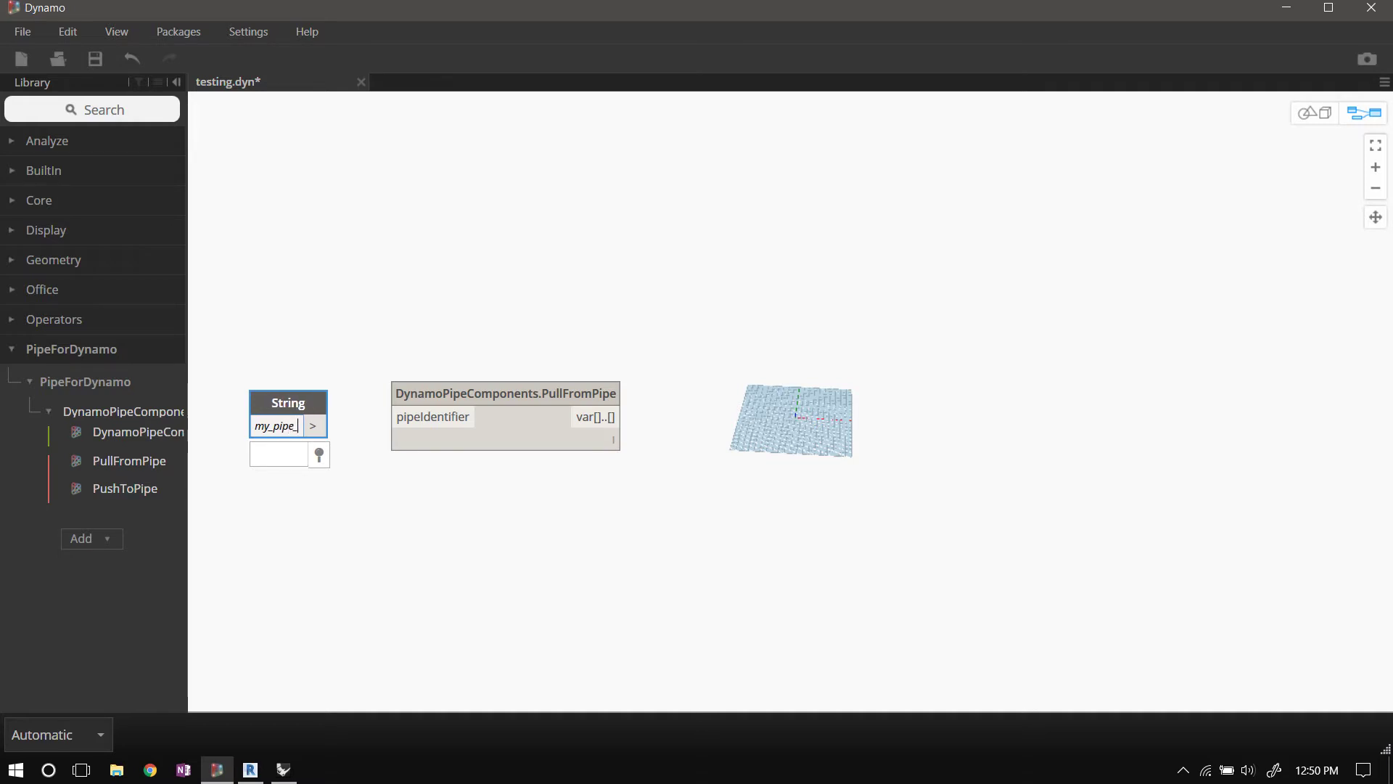
pyautogui.write('name')
pyautogui.click(349, 450)
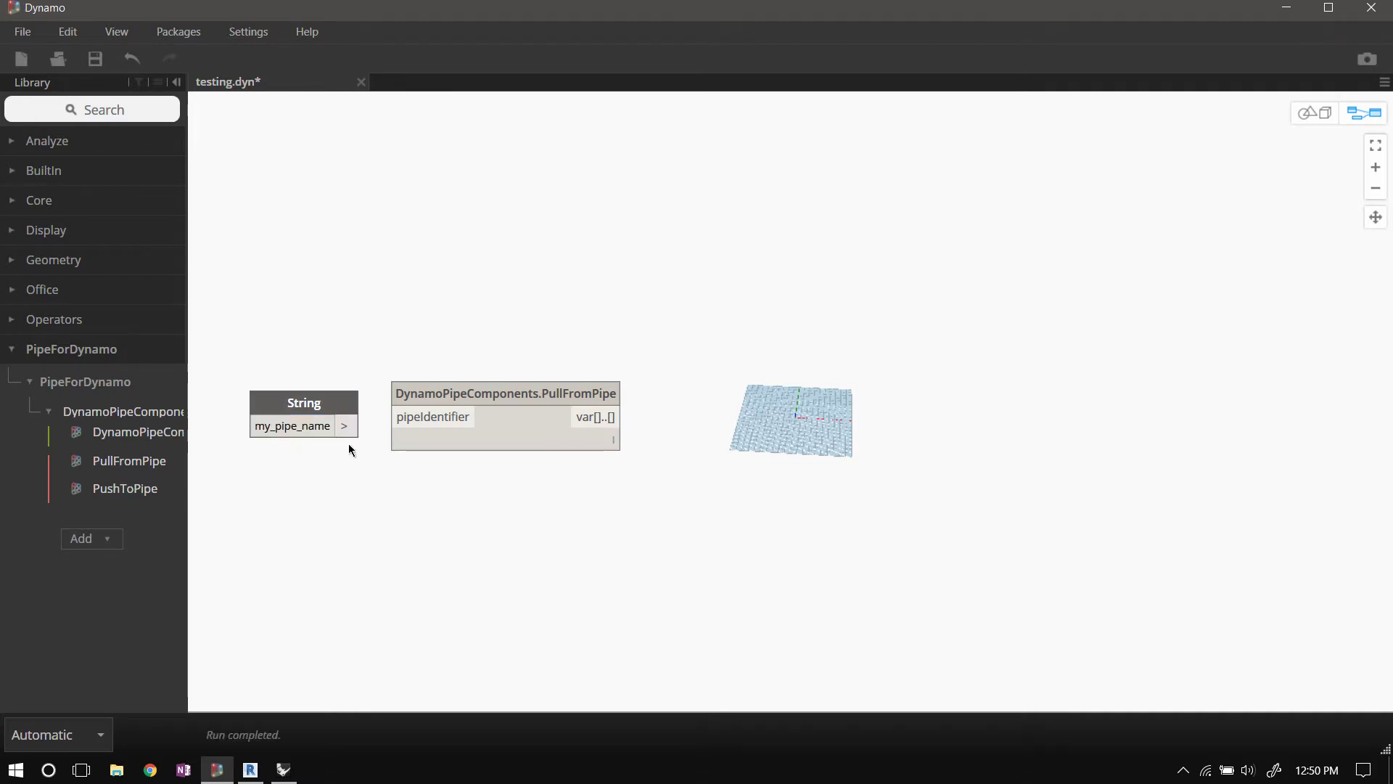
pyautogui.moveTo(354, 427); pyautogui.dragTo(392, 416)
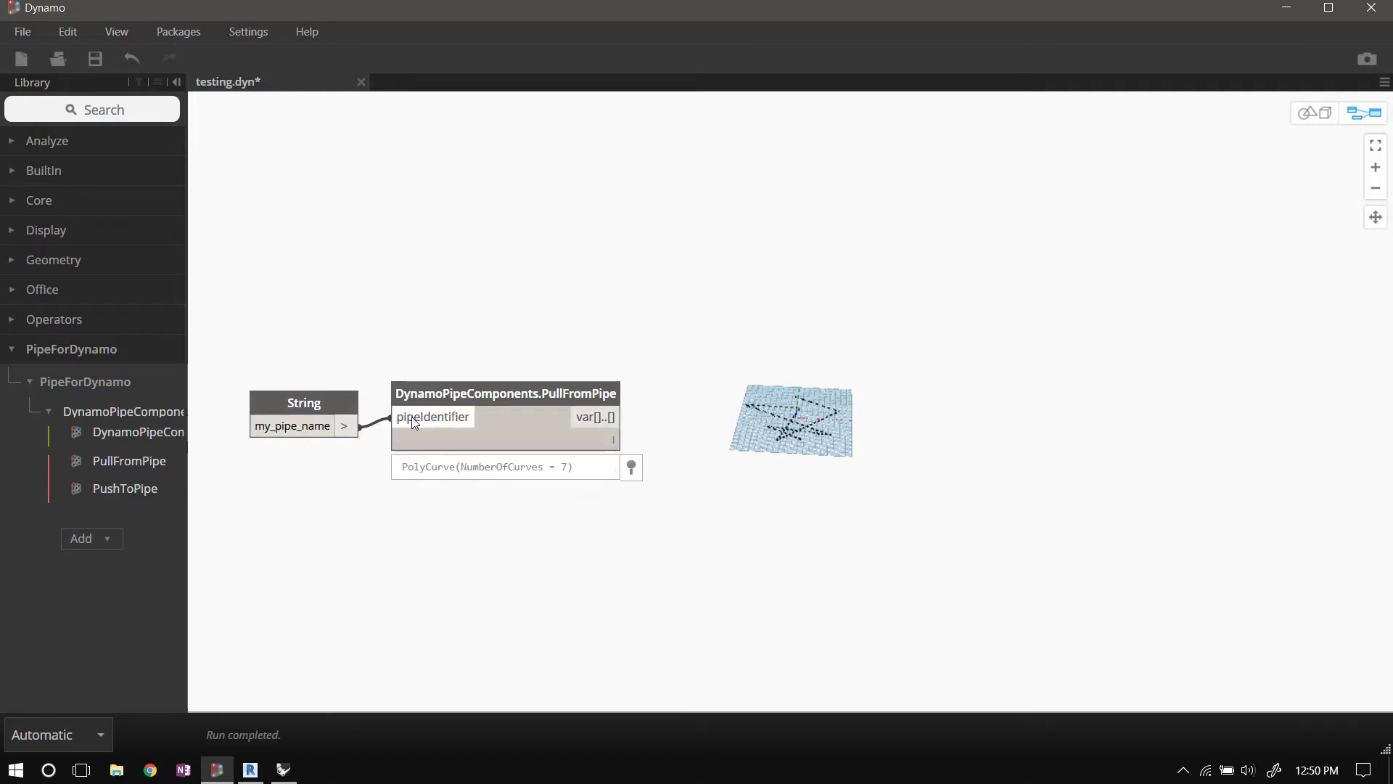
# Zoom and orbit the 3D preview to inspect the received 7-curve PolyCurve
pyautogui.click(1314, 112)
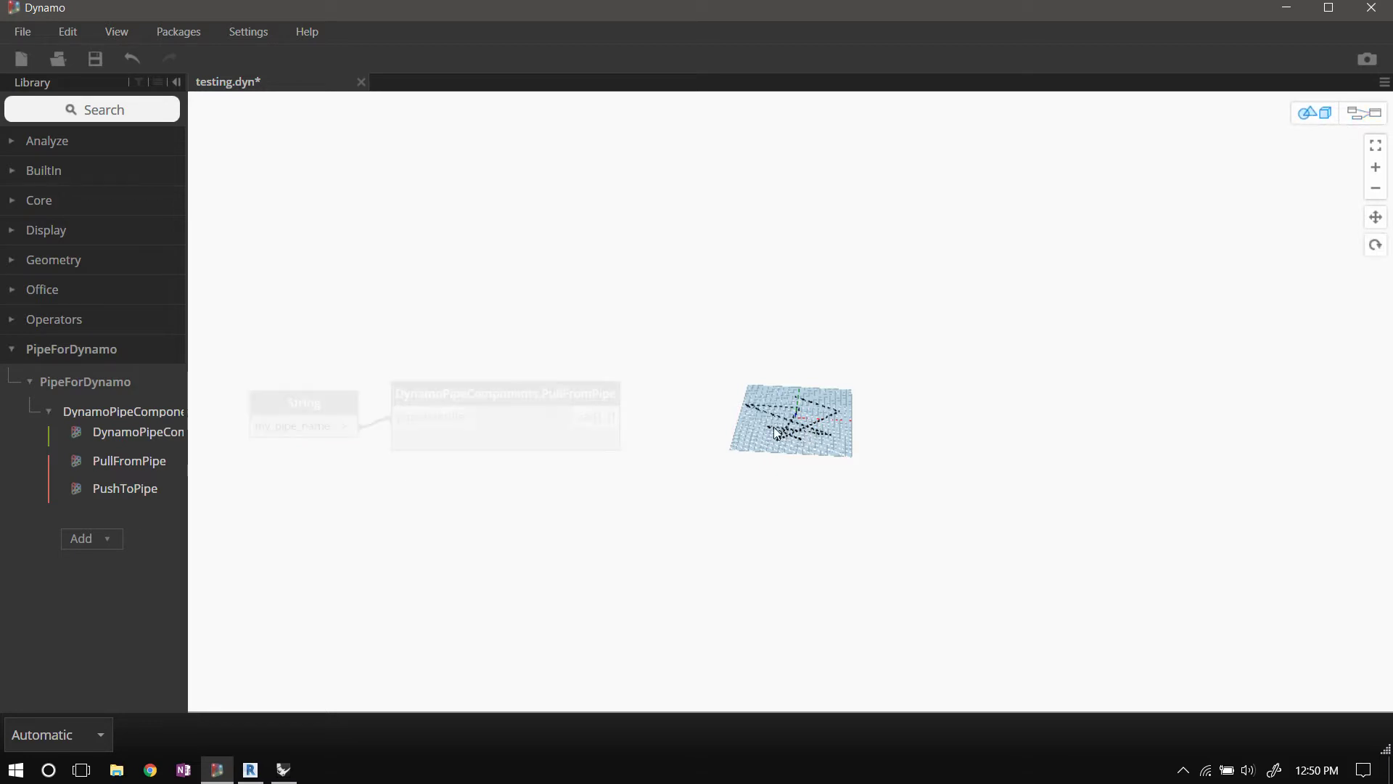
pyautogui.scroll(6, 798, 429)
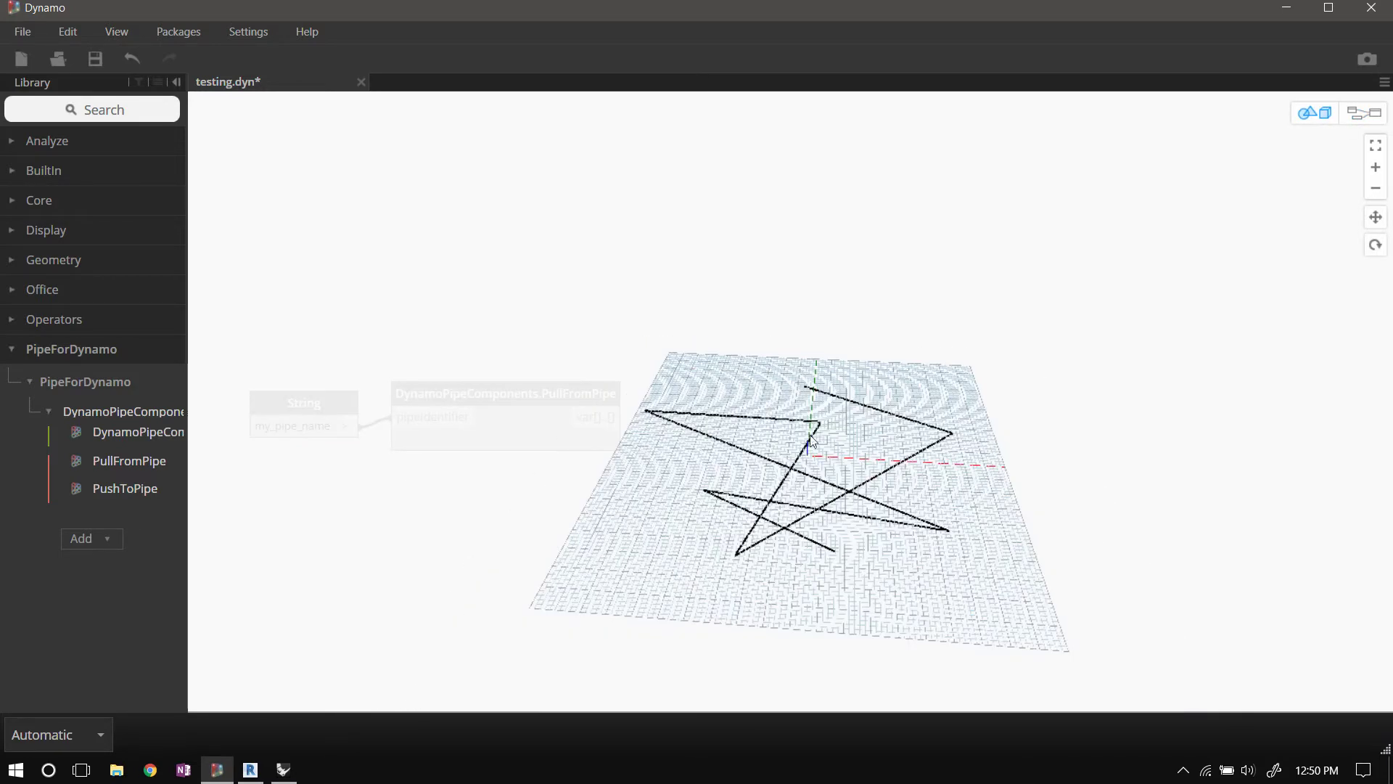
pyautogui.click(1364, 113)
pyautogui.rightClick(833, 479)
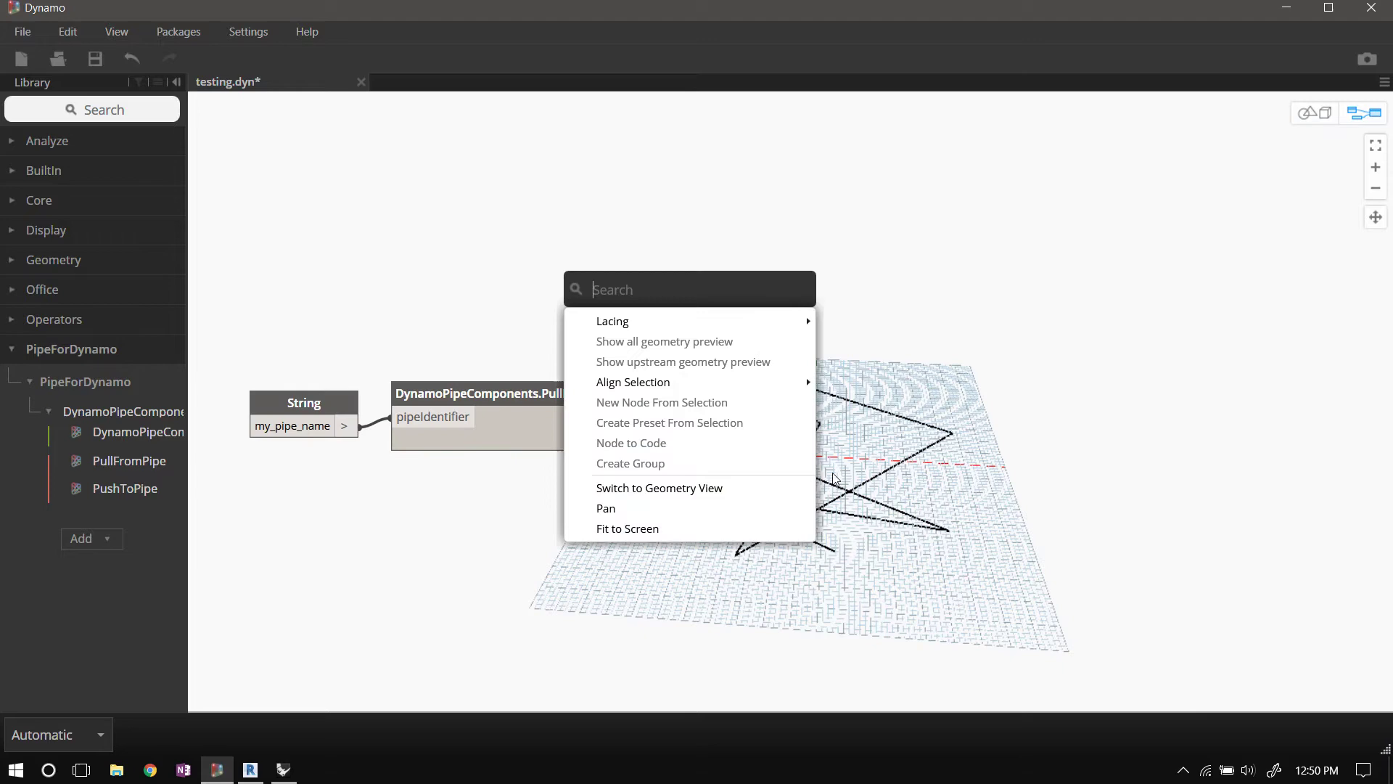
pyautogui.click(833, 479)
pyautogui.click(1315, 112)
pyautogui.moveTo(1103, 181); pyautogui.dragTo(1115, 430, button='right')
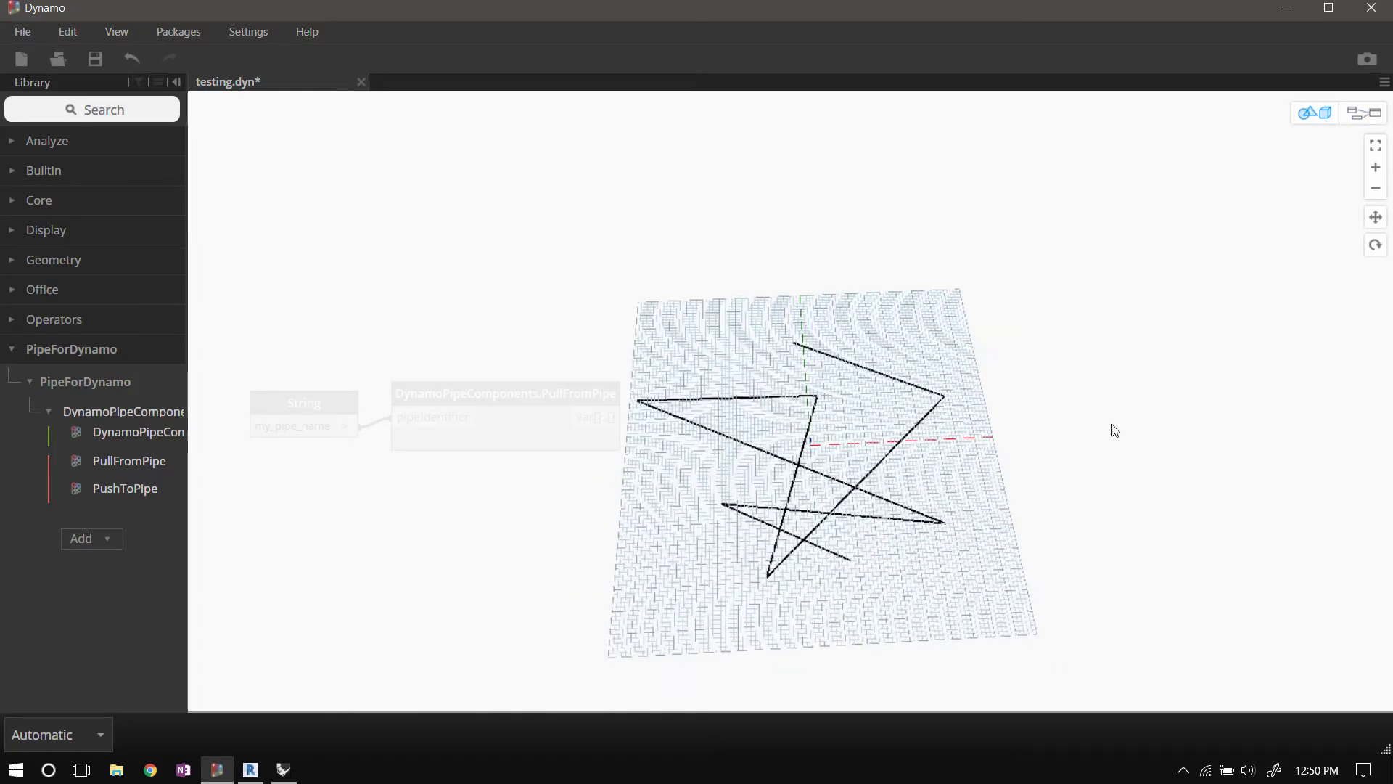
pyautogui.moveTo(283, 769)
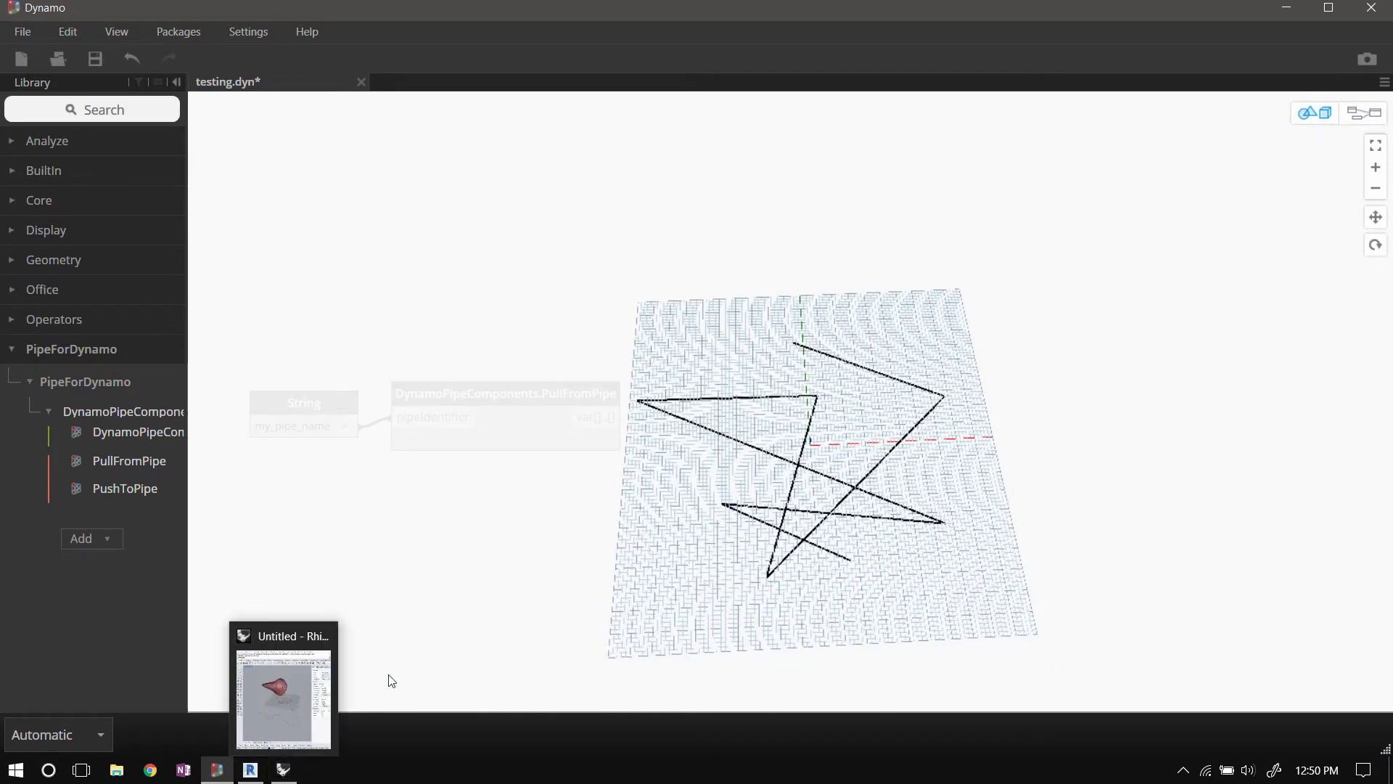
# Shift the my_pipe_name sender right and add a Move component above it via 'move' search
pyautogui.click(286, 773)
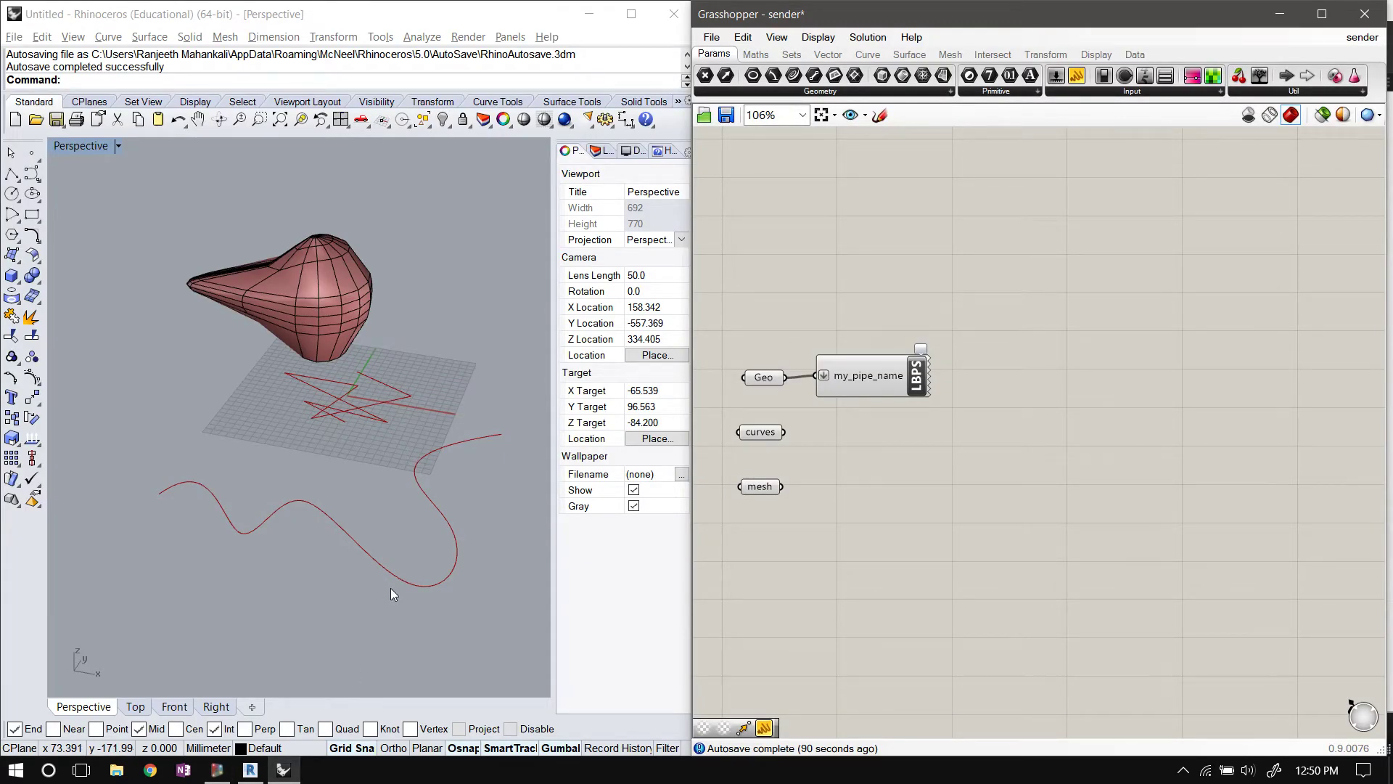
pyautogui.moveTo(899, 380); pyautogui.dragTo(1061, 372)
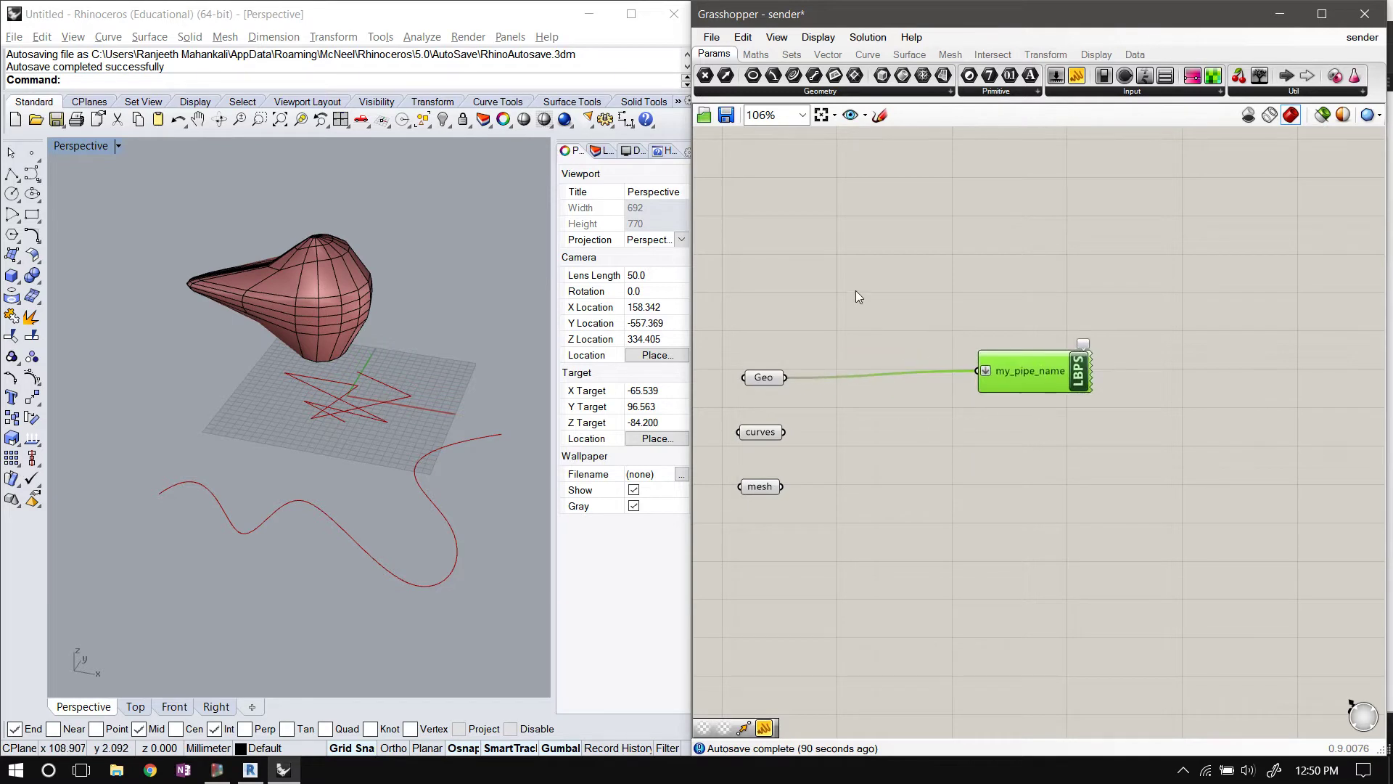
pyautogui.rightClick(843, 282)
pyautogui.doubleClick(844, 281)
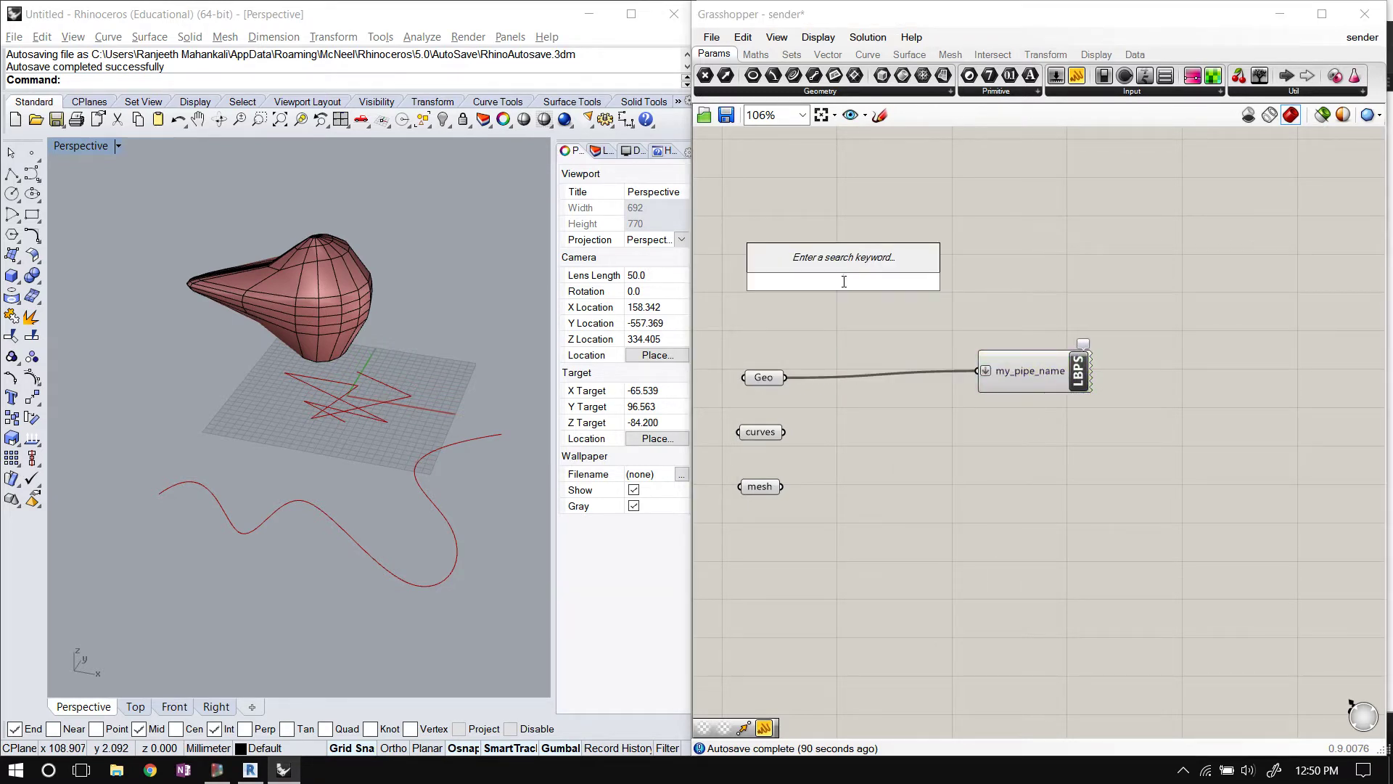
pyautogui.write('move')
pyautogui.press('Return')
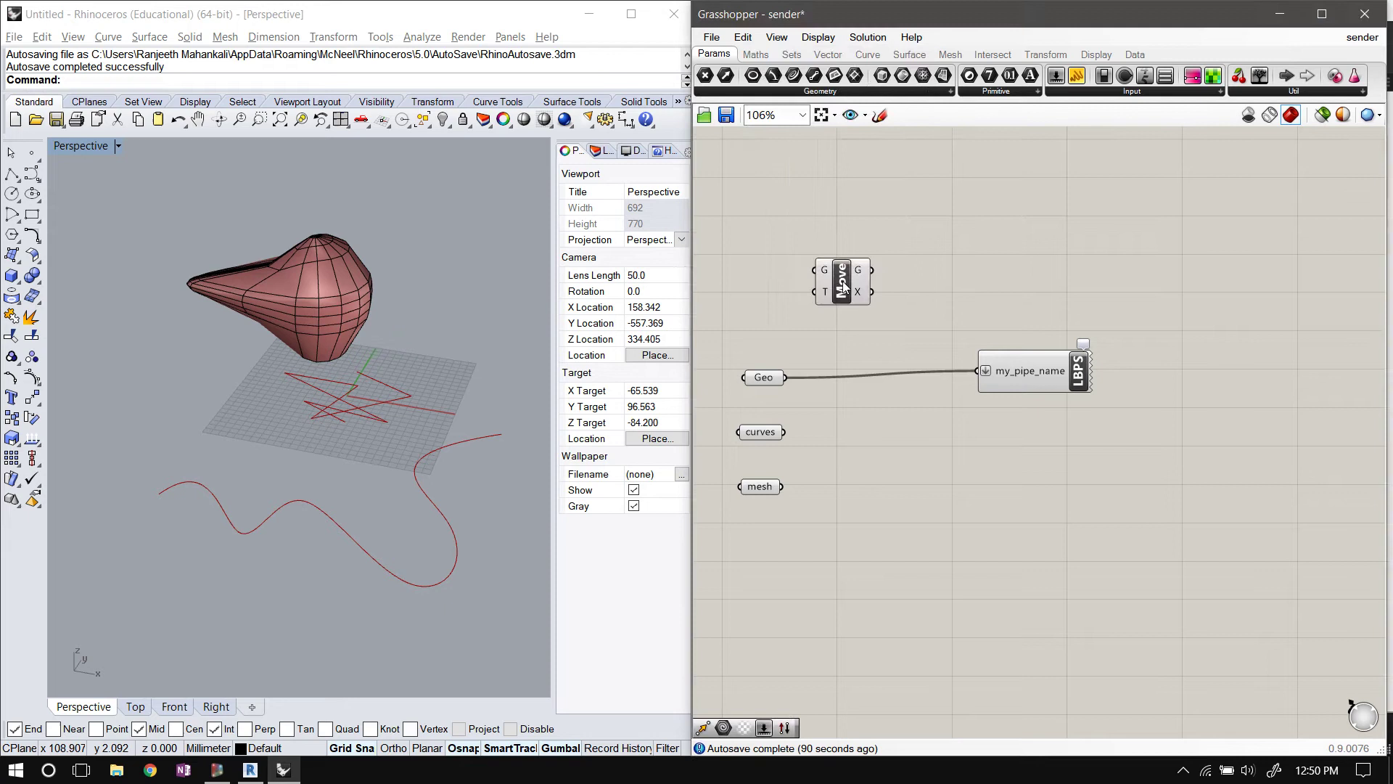
pyautogui.moveTo(843, 286); pyautogui.dragTo(864, 301)
# Wire Geo into Move's G input and orbit the Rhino view to check the curves
pyautogui.moveTo(786, 377); pyautogui.dragTo(835, 284)
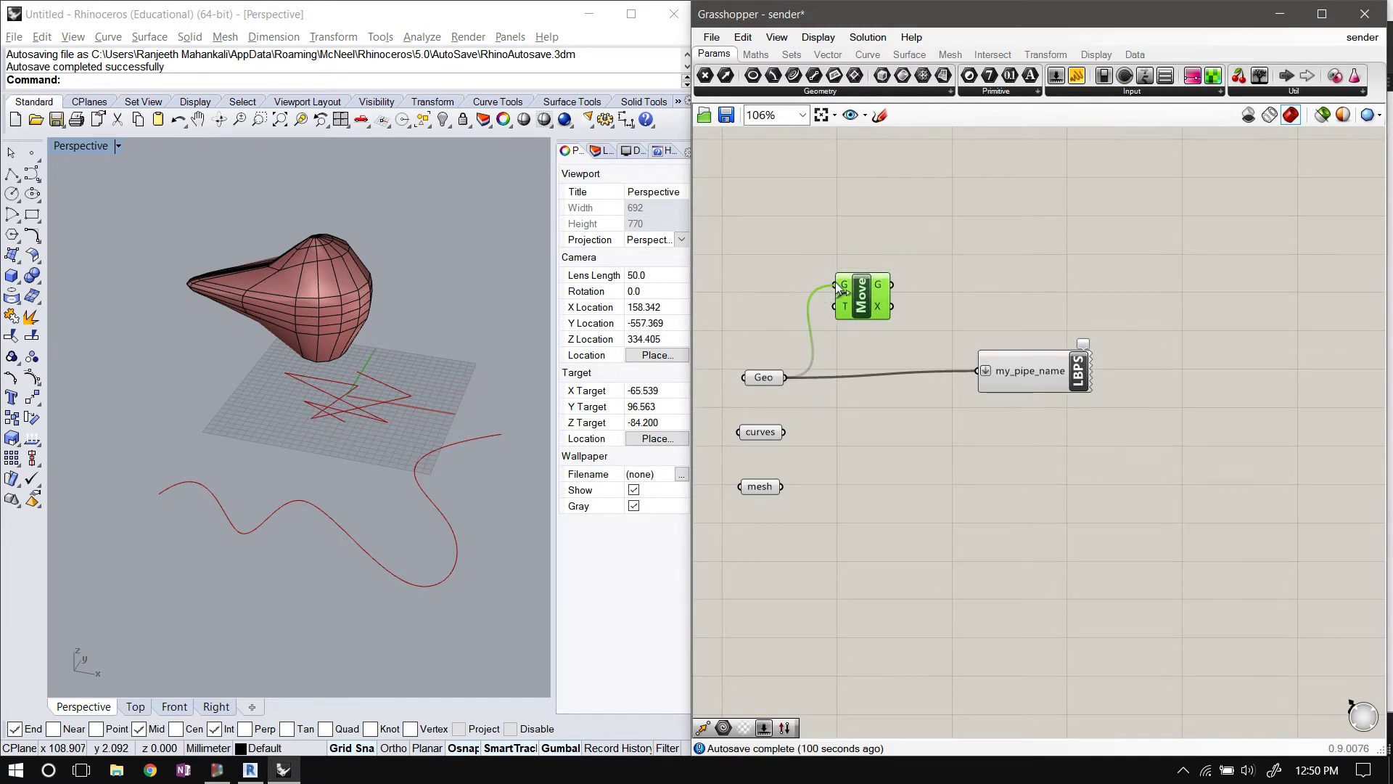
pyautogui.click(766, 377)
pyautogui.moveTo(284, 511); pyautogui.dragTo(326, 452, button='right')
pyautogui.scroll(5, 447, 286)
pyautogui.click(877, 382)
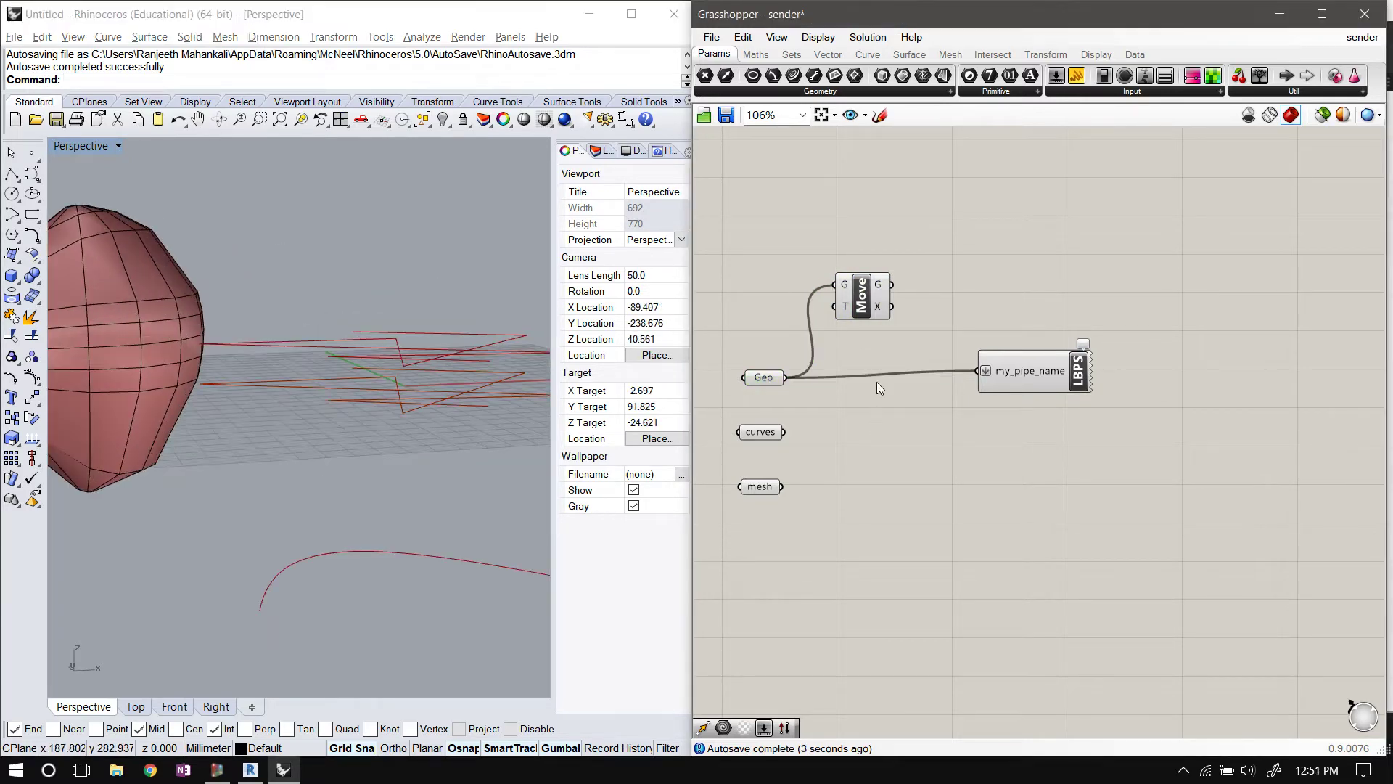
pyautogui.click(862, 295)
pyautogui.moveTo(248, 498); pyautogui.dragTo(180, 426, button='right')
pyautogui.scroll(-4, 217, 432)
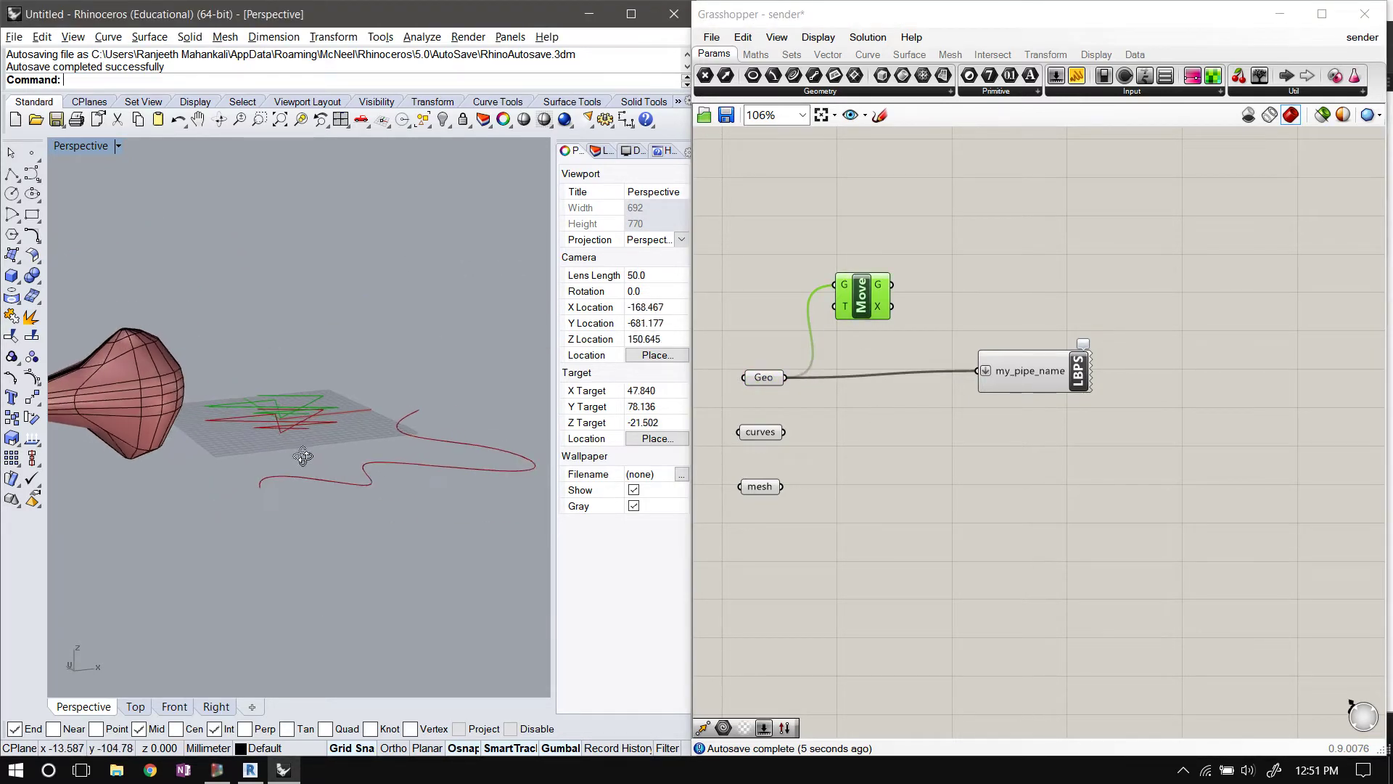
pyautogui.moveTo(287, 435); pyautogui.dragTo(291, 406, button='right')
pyautogui.scroll(3, 290, 407)
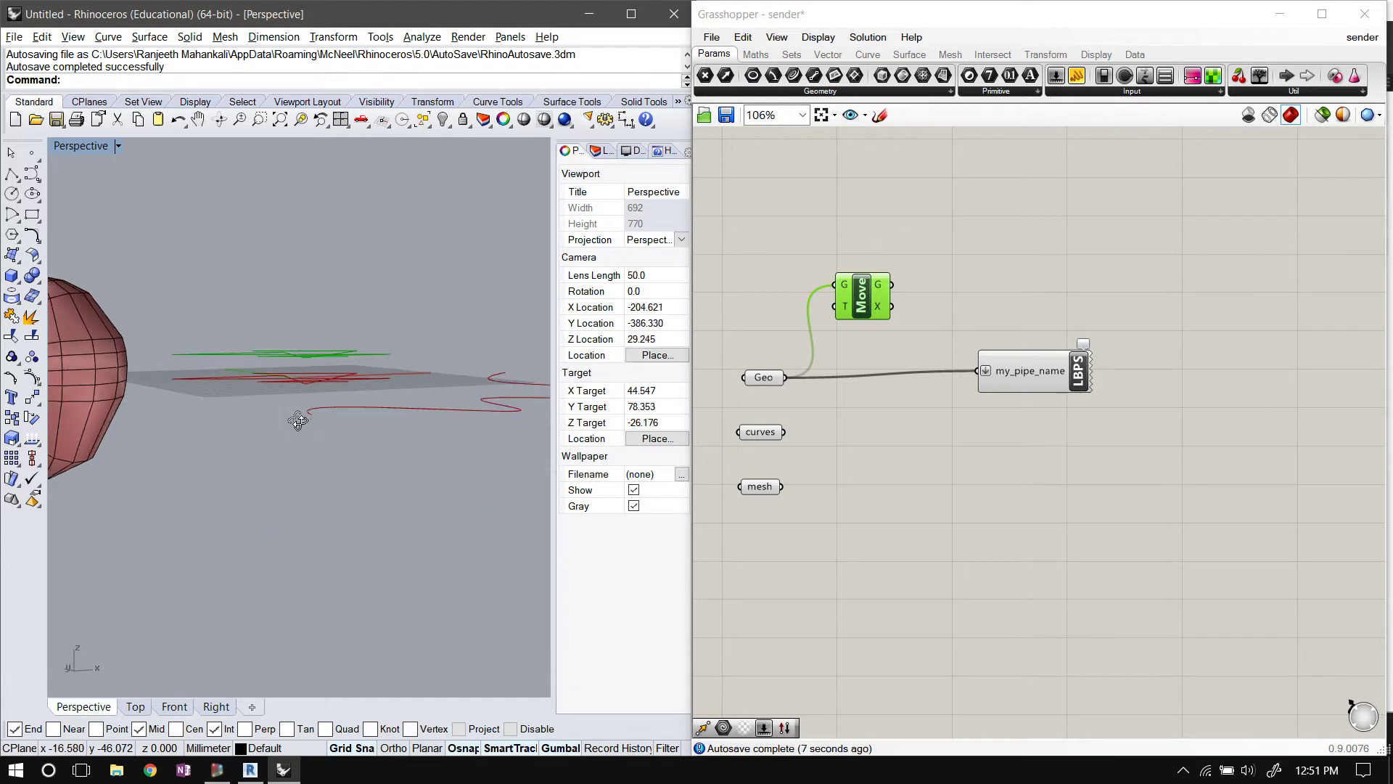
# Connect Move's output to the my_pipe_name sender input
pyautogui.click(900, 284)
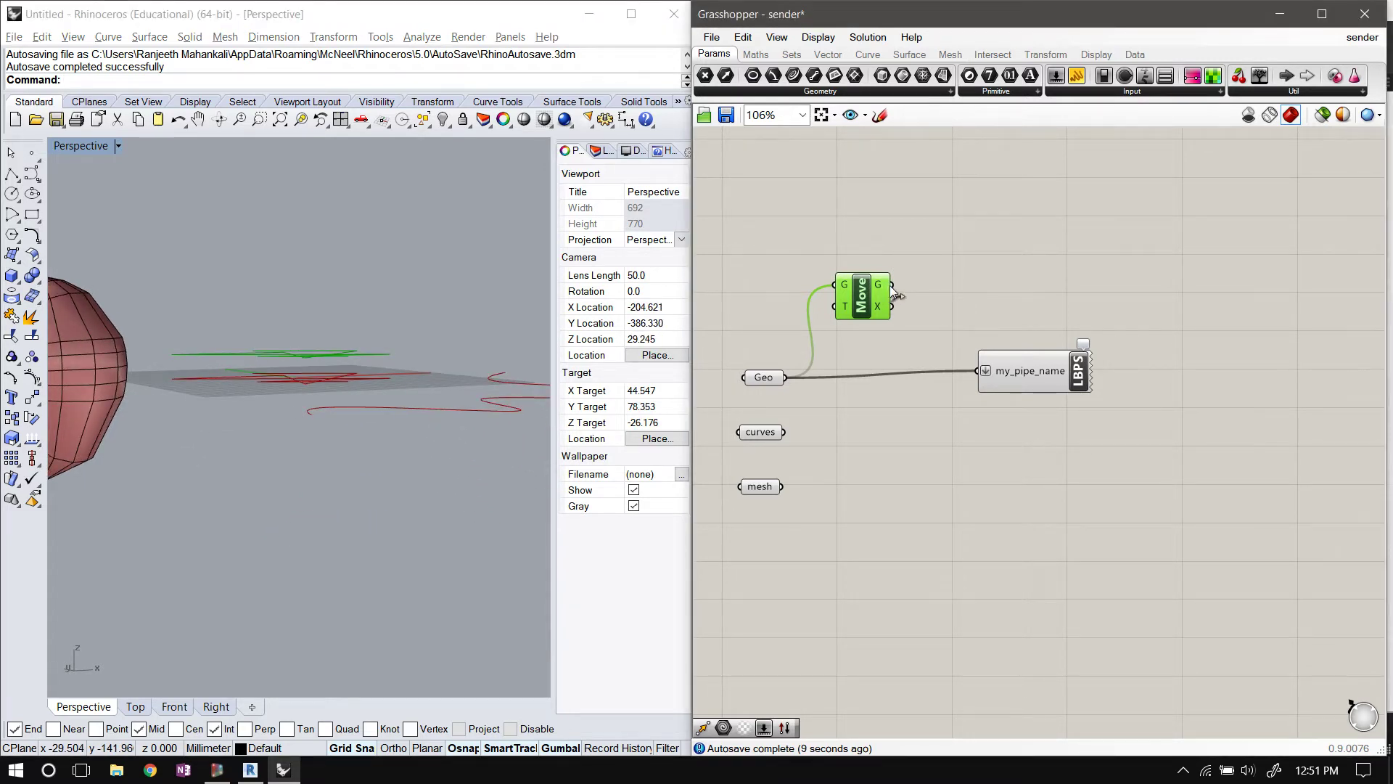
pyautogui.moveTo(895, 288); pyautogui.dragTo(982, 372)
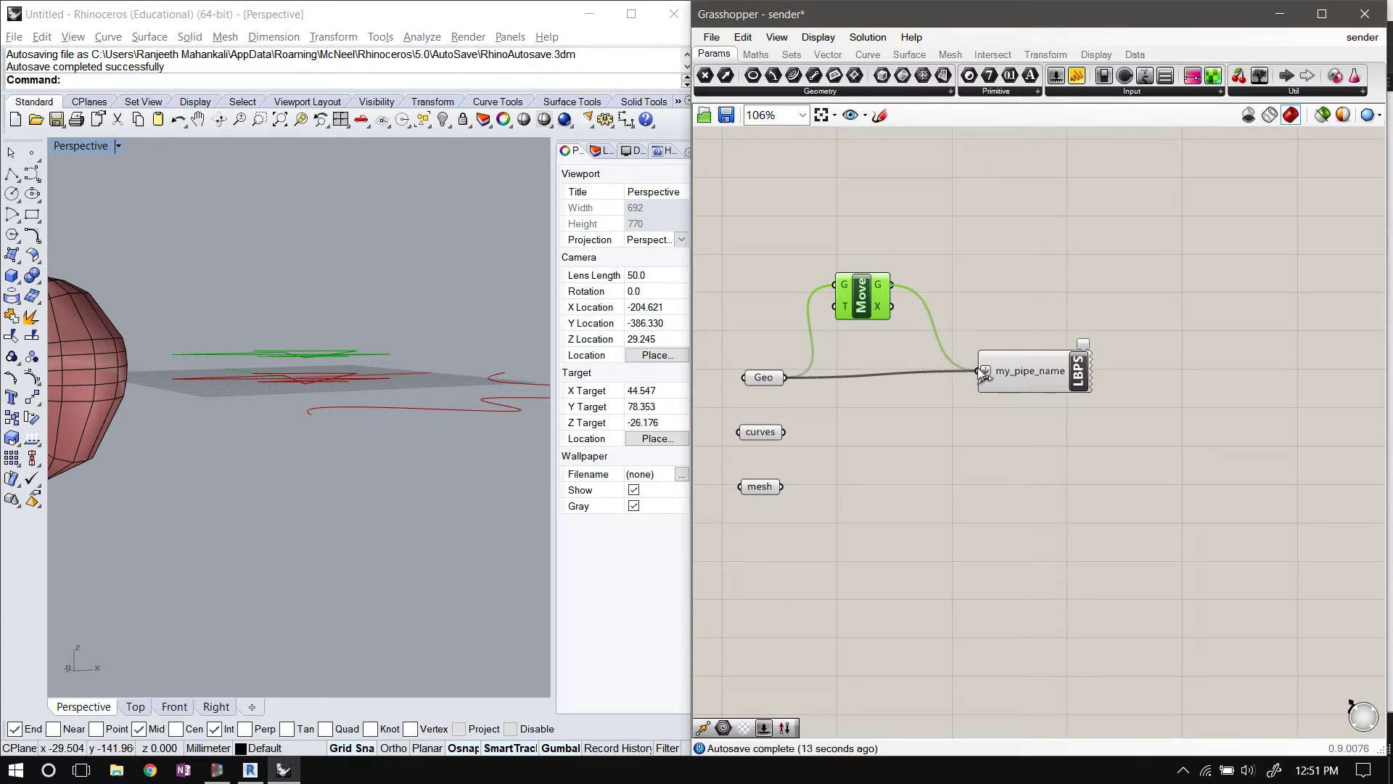
pyautogui.click(1073, 415)
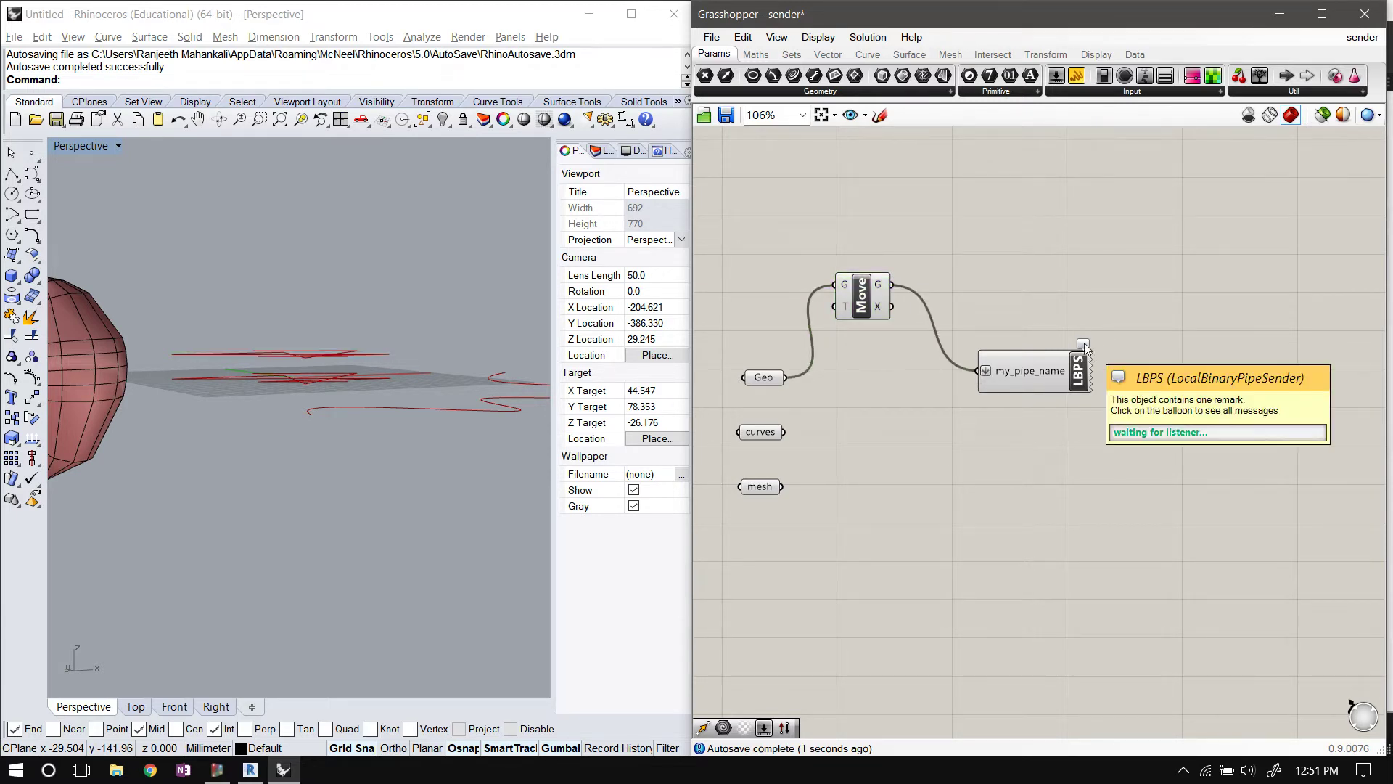
# In Dynamo, lower PullFromPipe slightly and orbit the preview to a flatter view of the polycurve
pyautogui.click(217, 769)
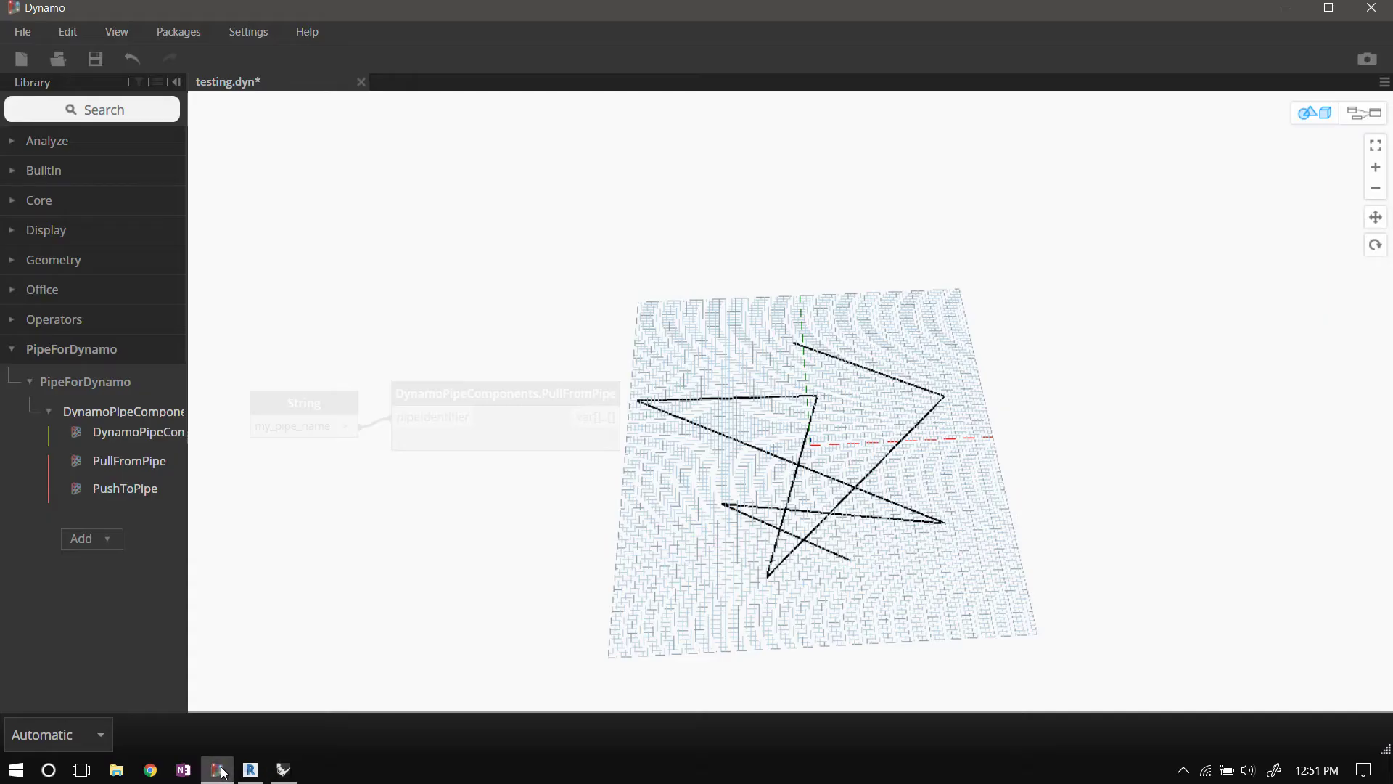
pyautogui.click(1363, 113)
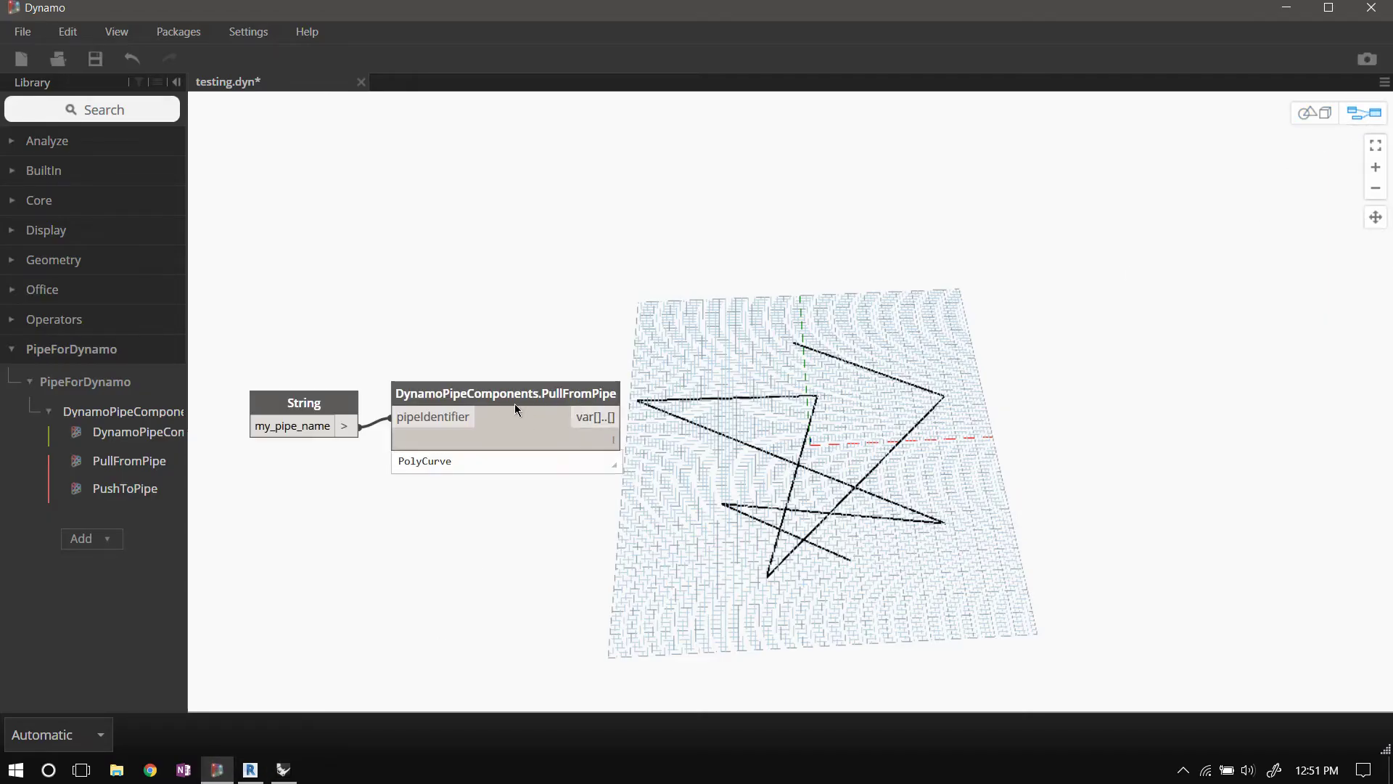
pyautogui.click(485, 410)
pyautogui.moveTo(484, 410); pyautogui.dragTo(484, 452)
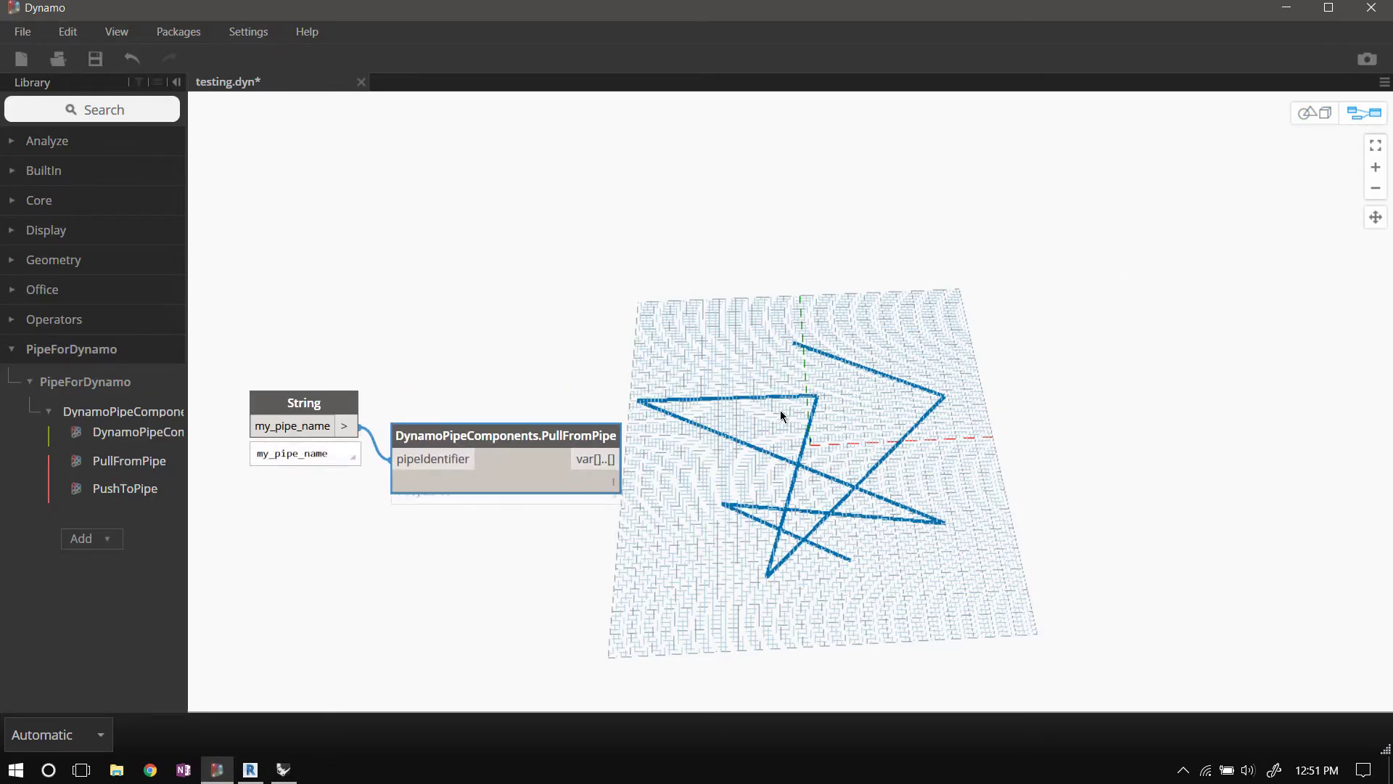
pyautogui.click(1308, 113)
pyautogui.moveTo(1139, 442); pyautogui.dragTo(1124, 369, button='right')
pyautogui.click(1363, 113)
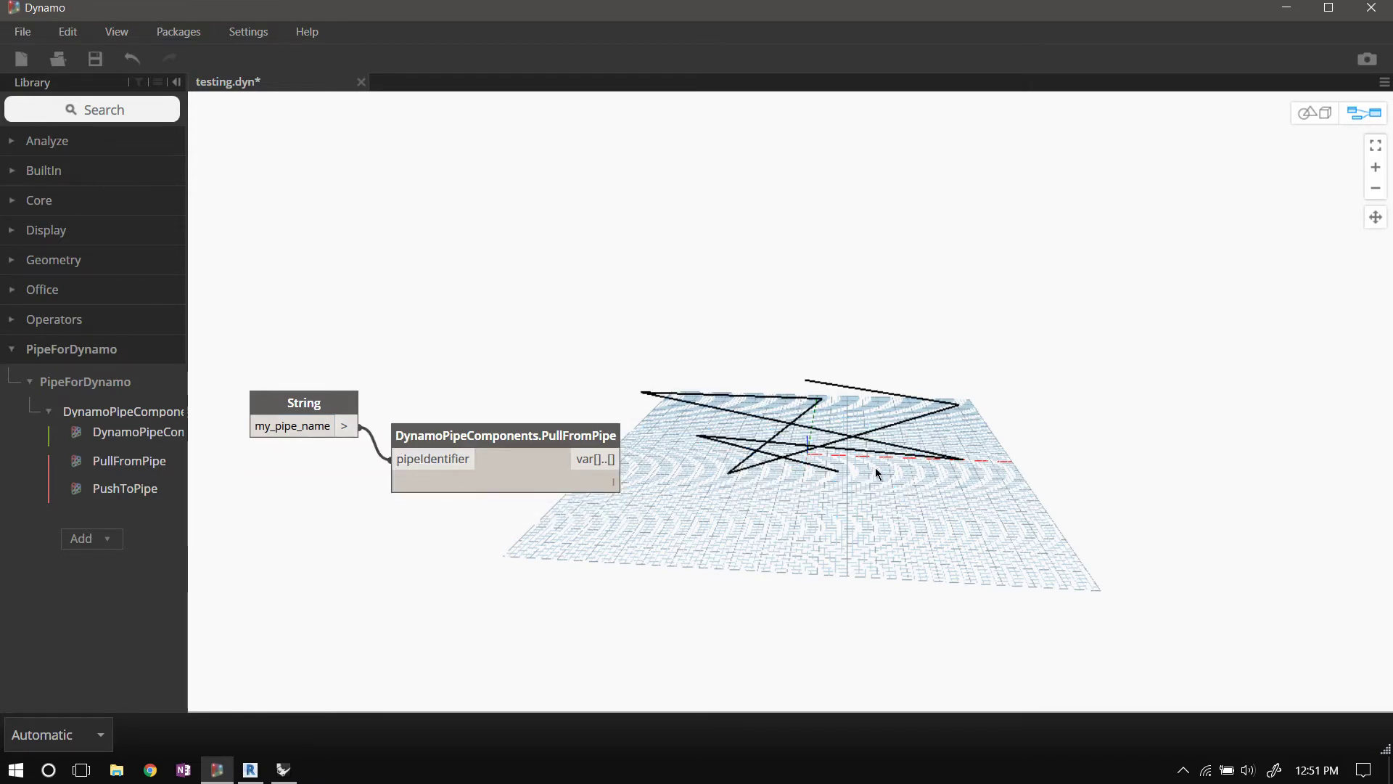
# Orbit around the pulled polycurve, then raise the Grasshopper sender level with Move
pyautogui.click(1315, 112)
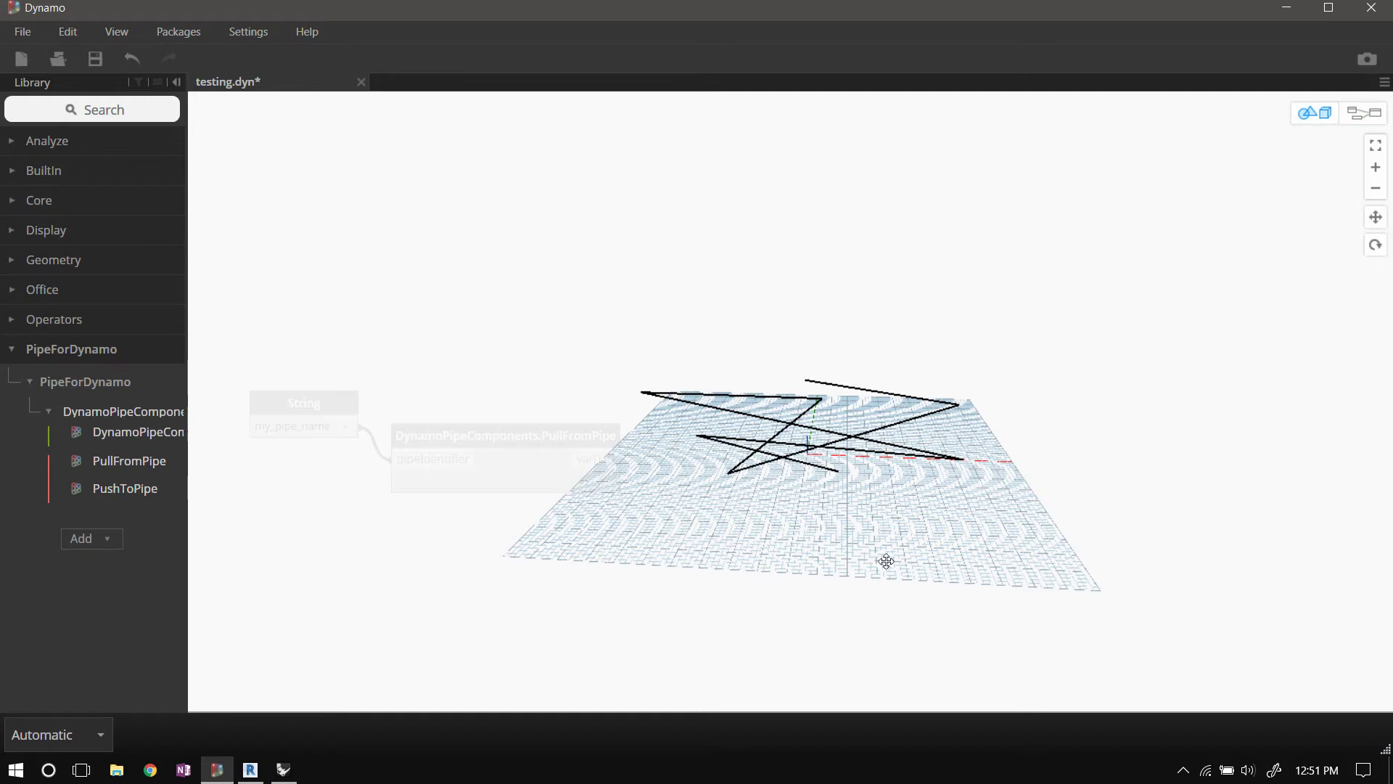
pyautogui.moveTo(886, 559); pyautogui.dragTo(862, 581, button='right')
pyautogui.click(283, 769)
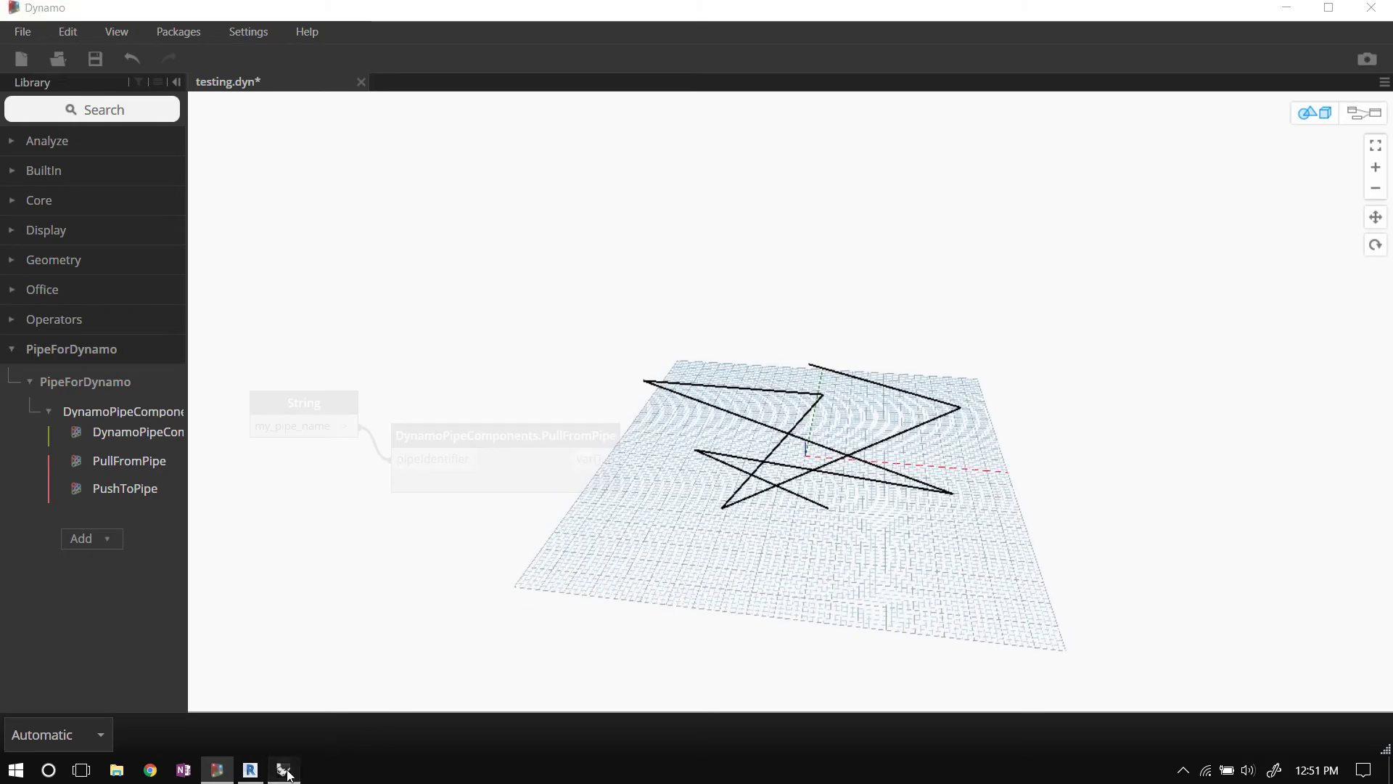
pyautogui.moveTo(1045, 363)
pyautogui.mouseDown()
pyautogui.moveTo(1065, 391)
pyautogui.moveTo(1046, 337)
pyautogui.mouseUp()
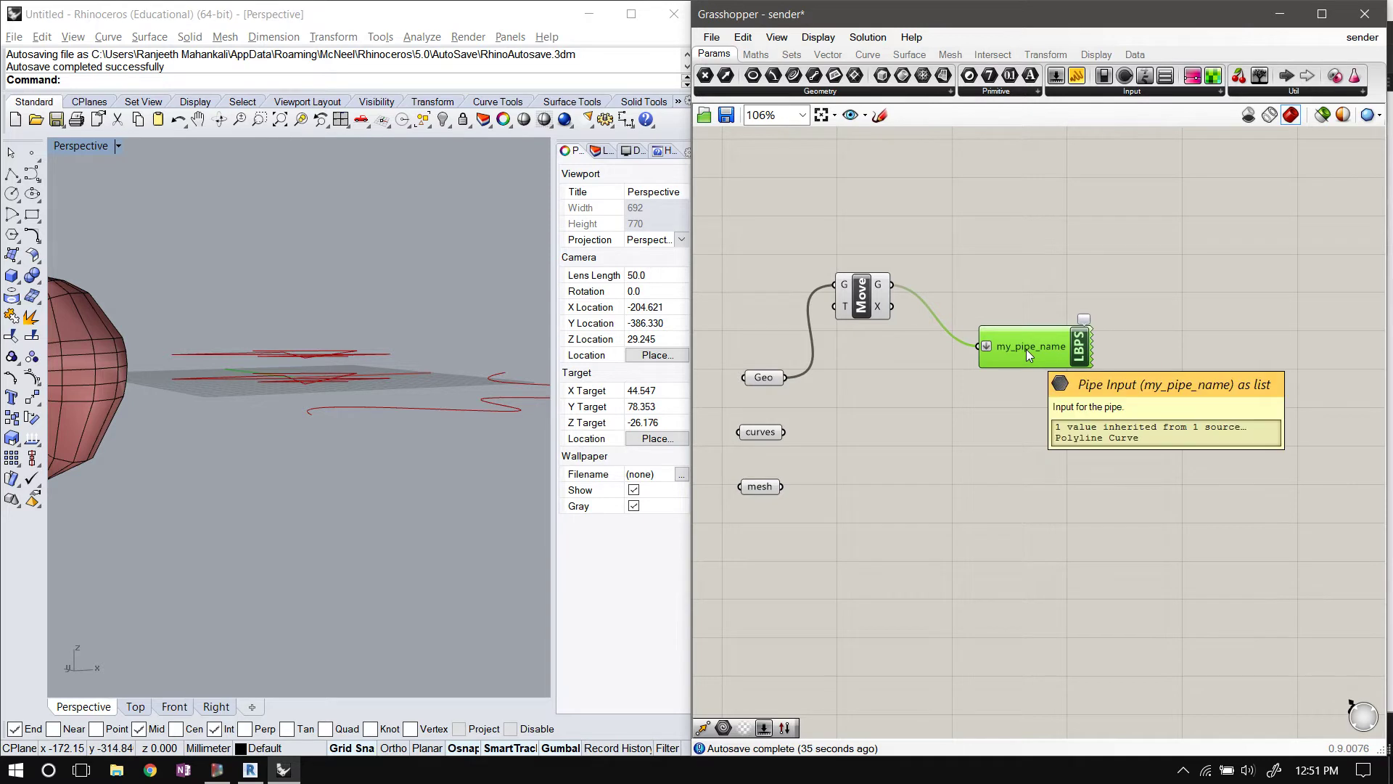
# Drag Move down beside the sender, confirm its Polyline Curve input, then bring Dynamo forward
pyautogui.moveTo(861, 303); pyautogui.dragTo(873, 352)
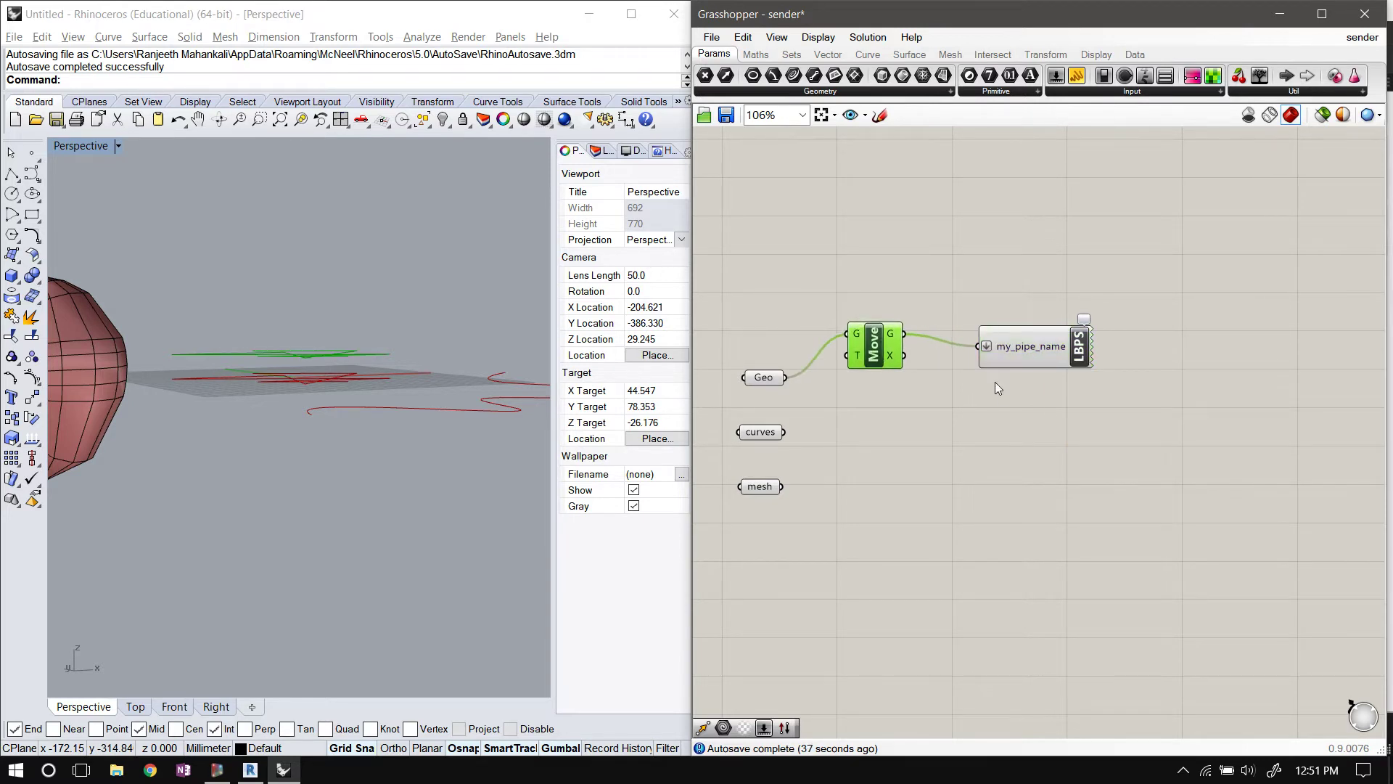
pyautogui.moveTo(1011, 367)
pyautogui.click(217, 769)
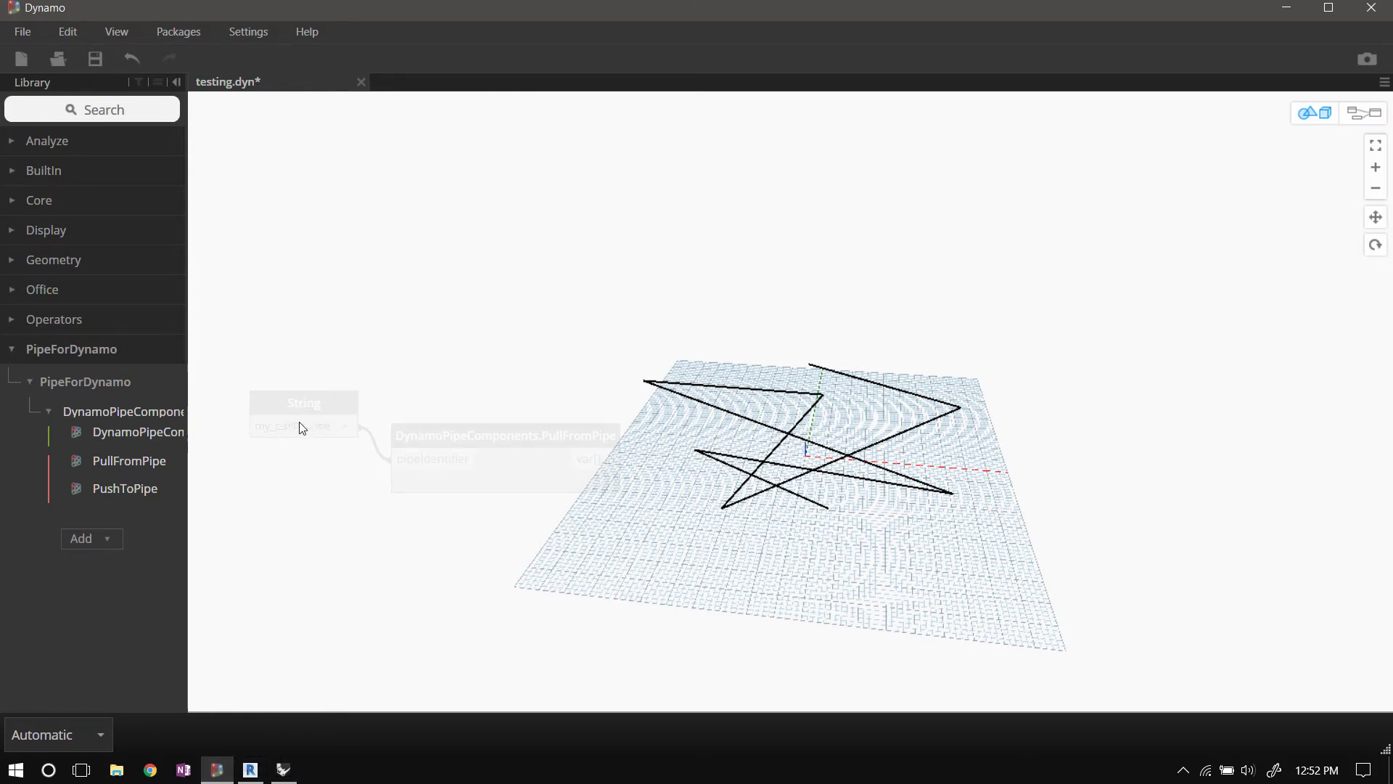
# Bring the node graph forward, check the String node reads my_pipe_name, then switch to Rhino
pyautogui.click(1366, 115)
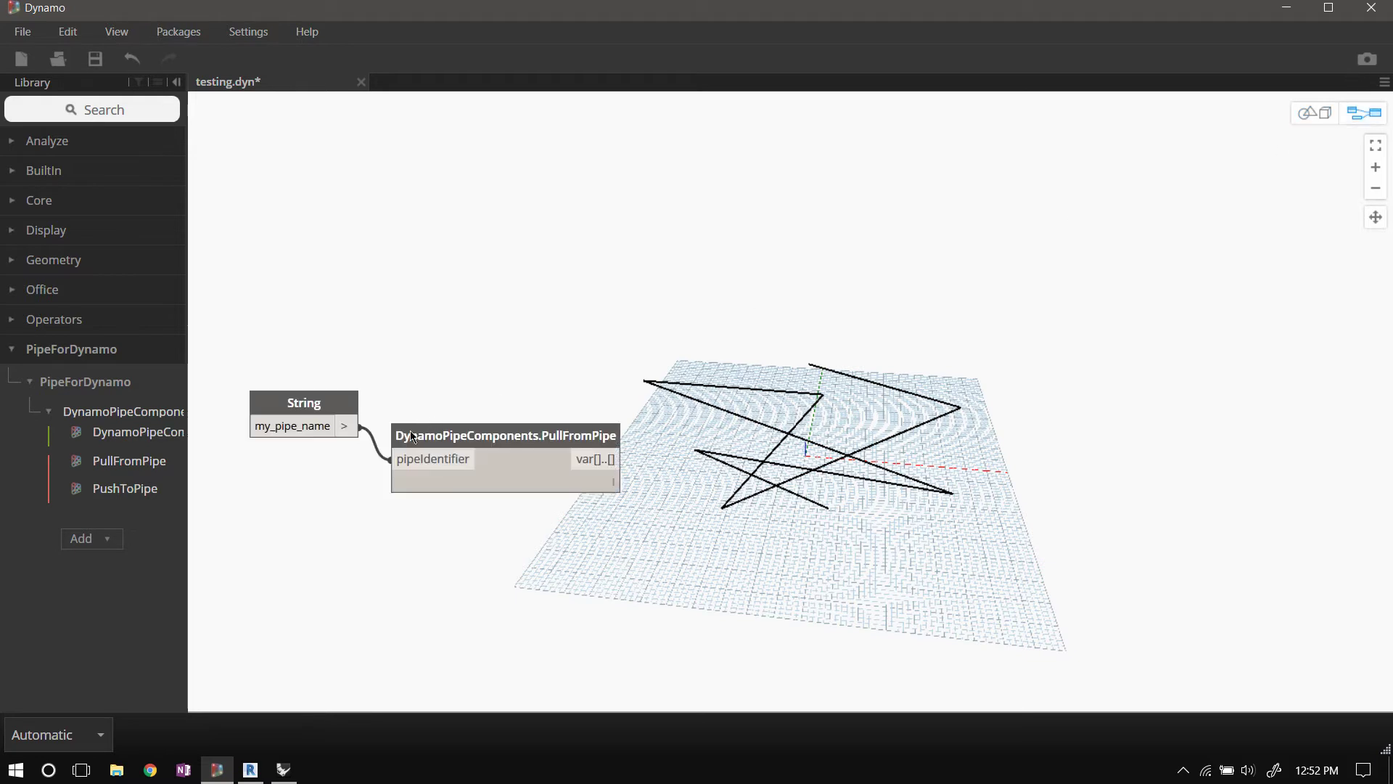
pyautogui.doubleClick(292, 425)
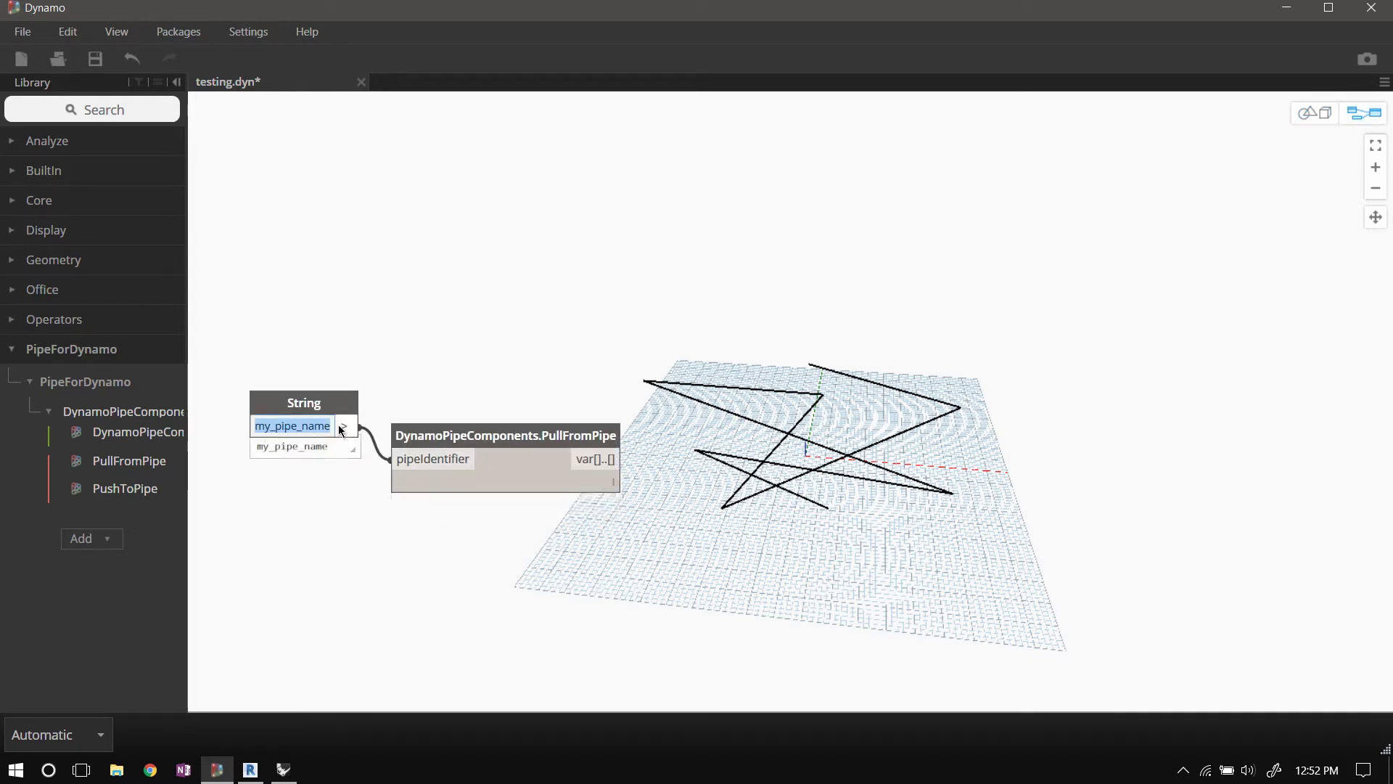
pyautogui.click(276, 780)
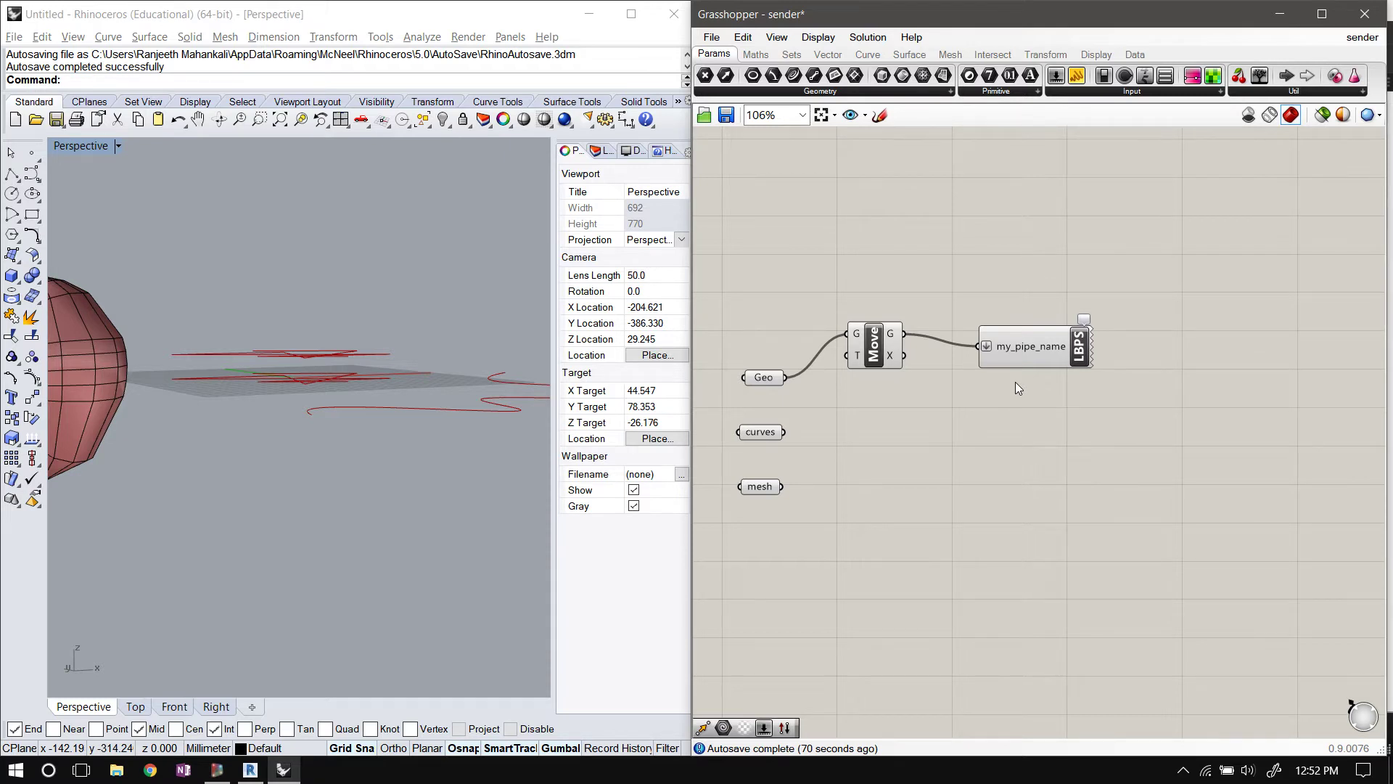
# Move the my_pipe_name sender lower and further left, closer to the Move component
pyautogui.moveTo(1015, 358); pyautogui.dragTo(1029, 352)
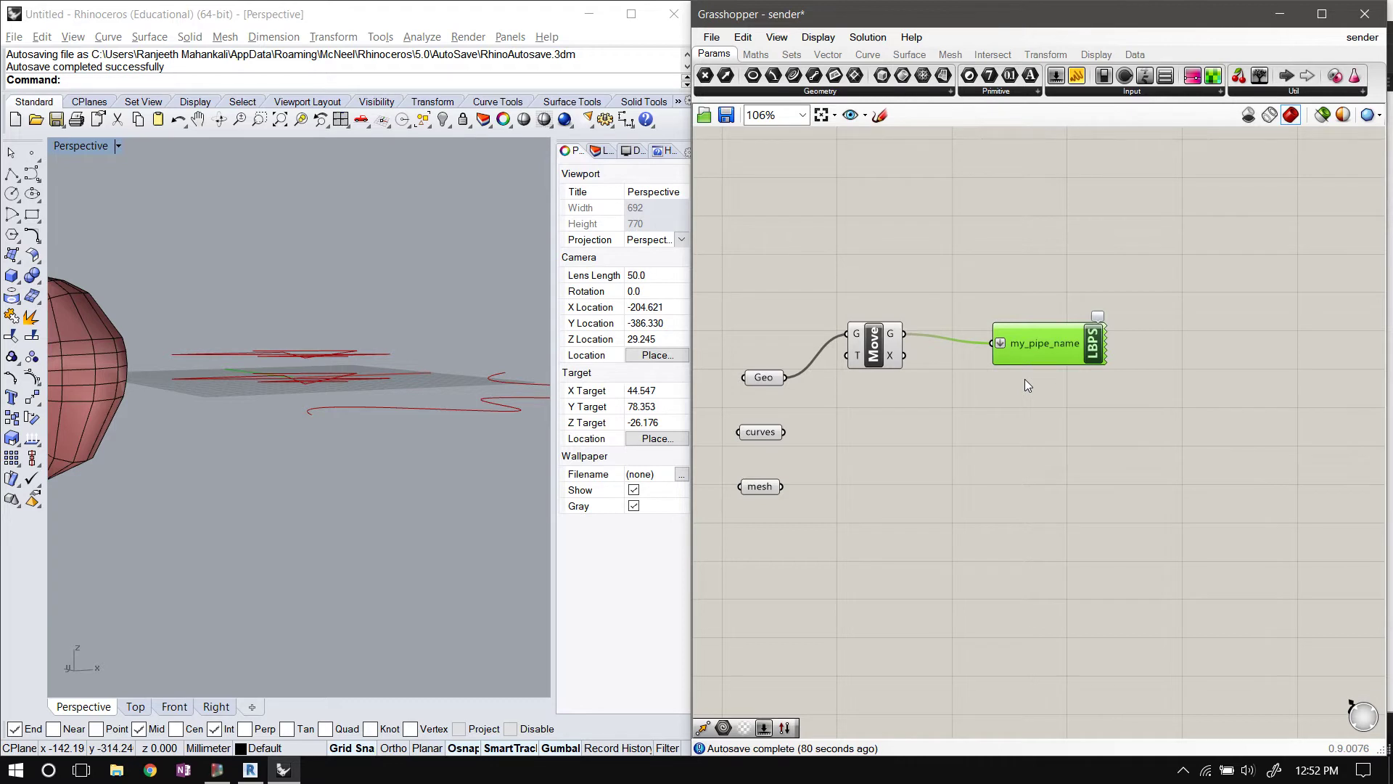
pyautogui.moveTo(1042, 355); pyautogui.dragTo(1015, 401)
pyautogui.click(997, 412)
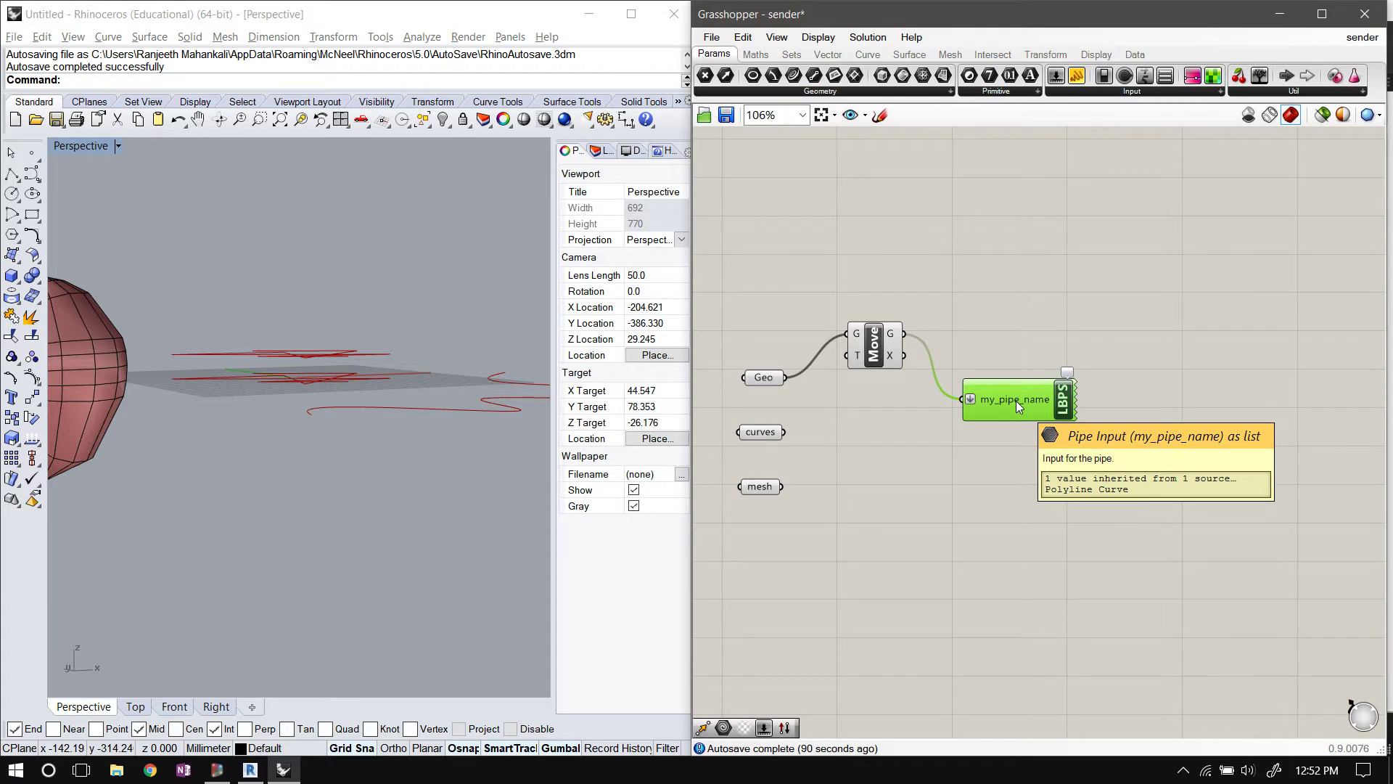
# Rename the pipe sender's input from my_pipe_name to the pasted university web pipe URL
pyautogui.rightClick(1016, 400)
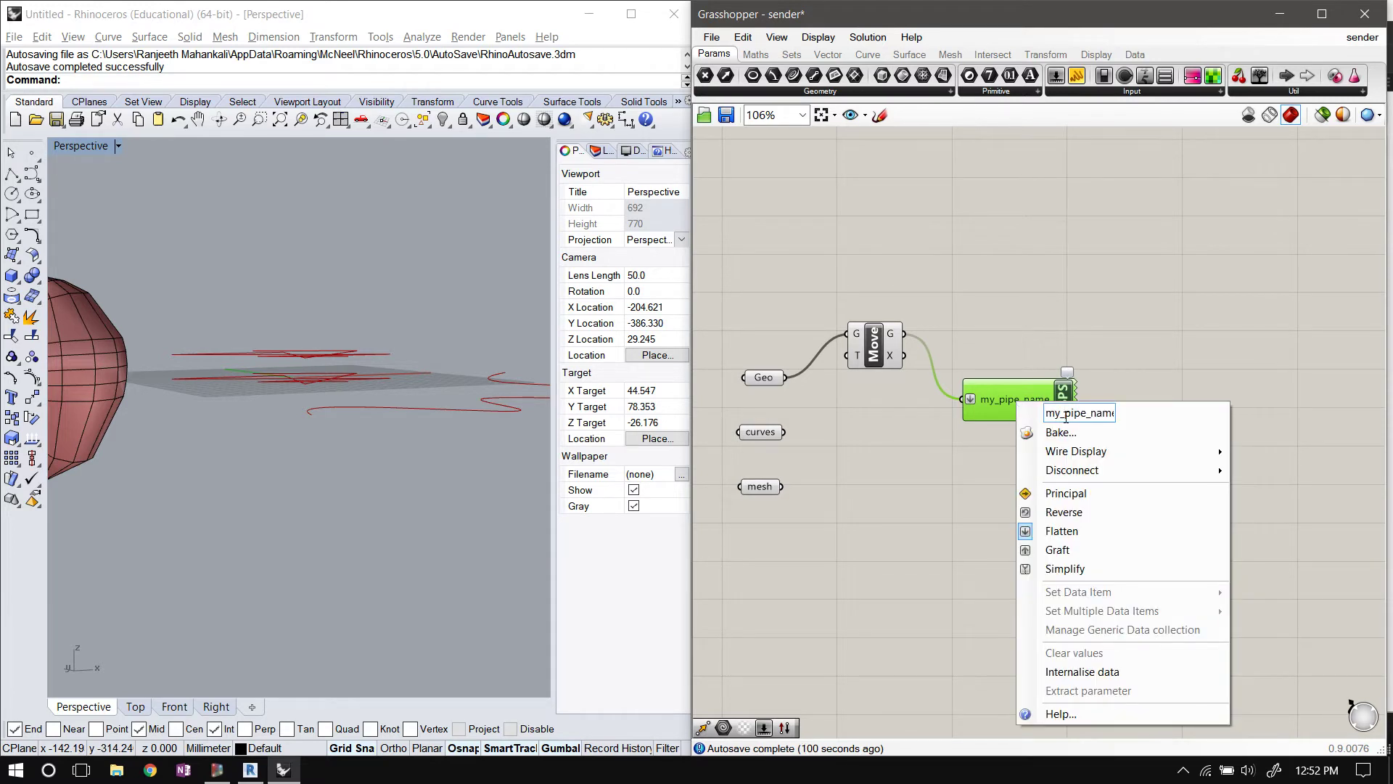
pyautogui.doubleClick(1066, 414)
pyautogui.click(978, 464)
pyautogui.moveTo(1012, 407); pyautogui.dragTo(1018, 392)
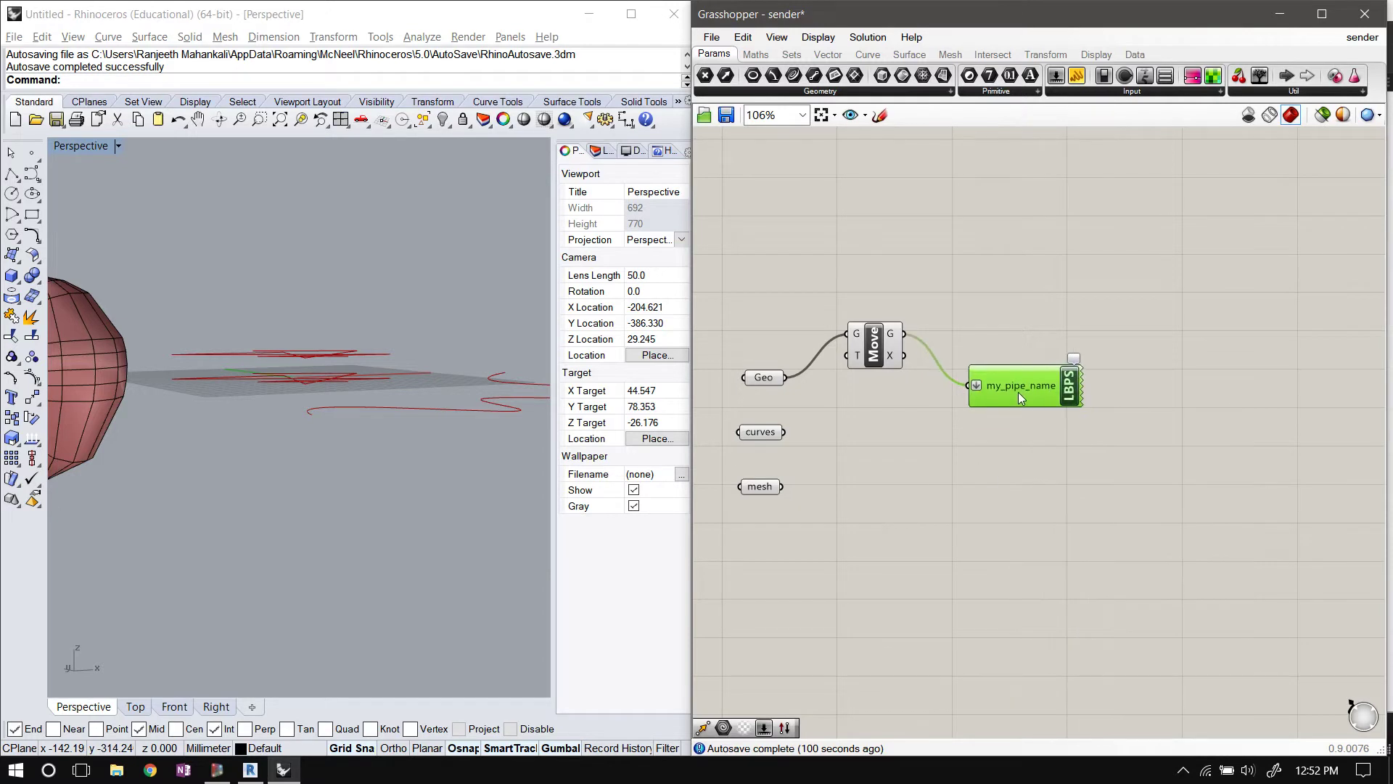
pyautogui.rightClick(1012, 383)
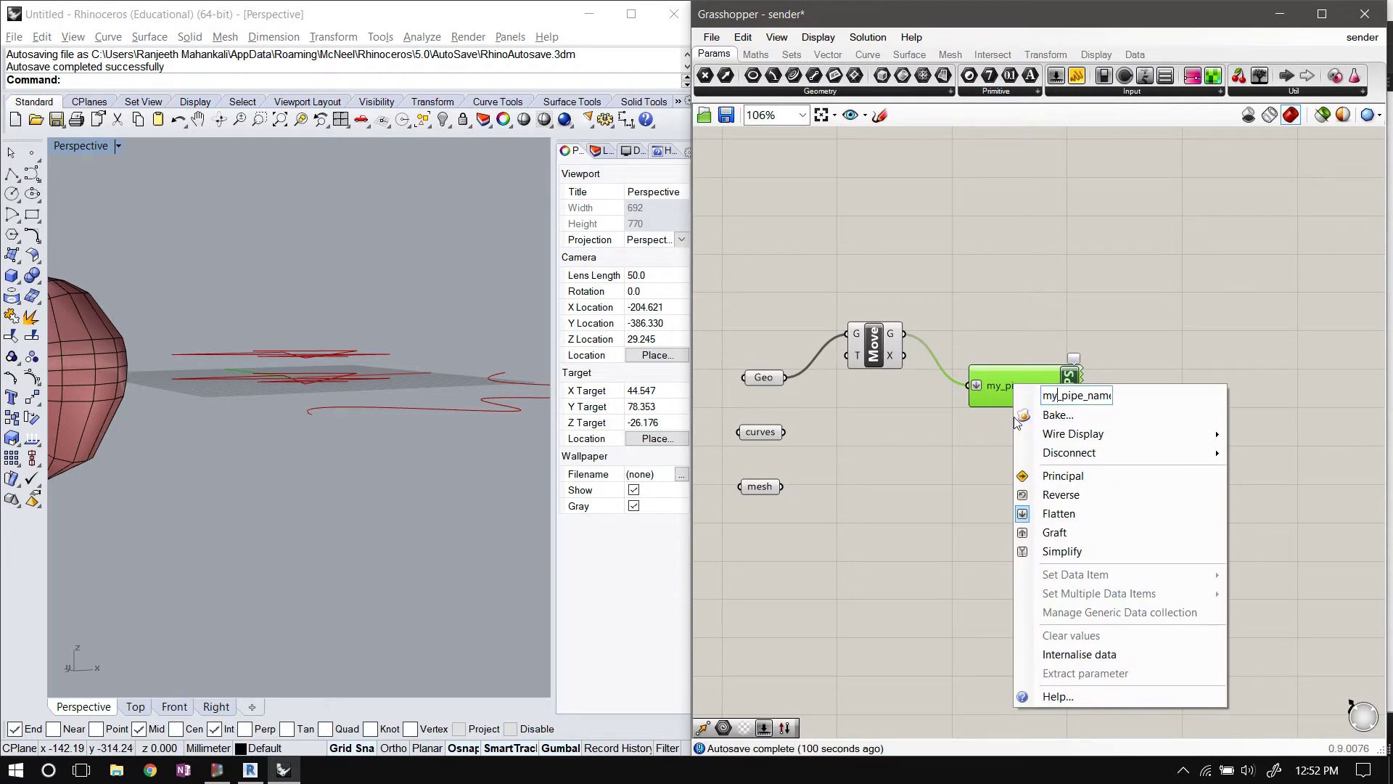
pyautogui.hotkey('ctrl', 'a')
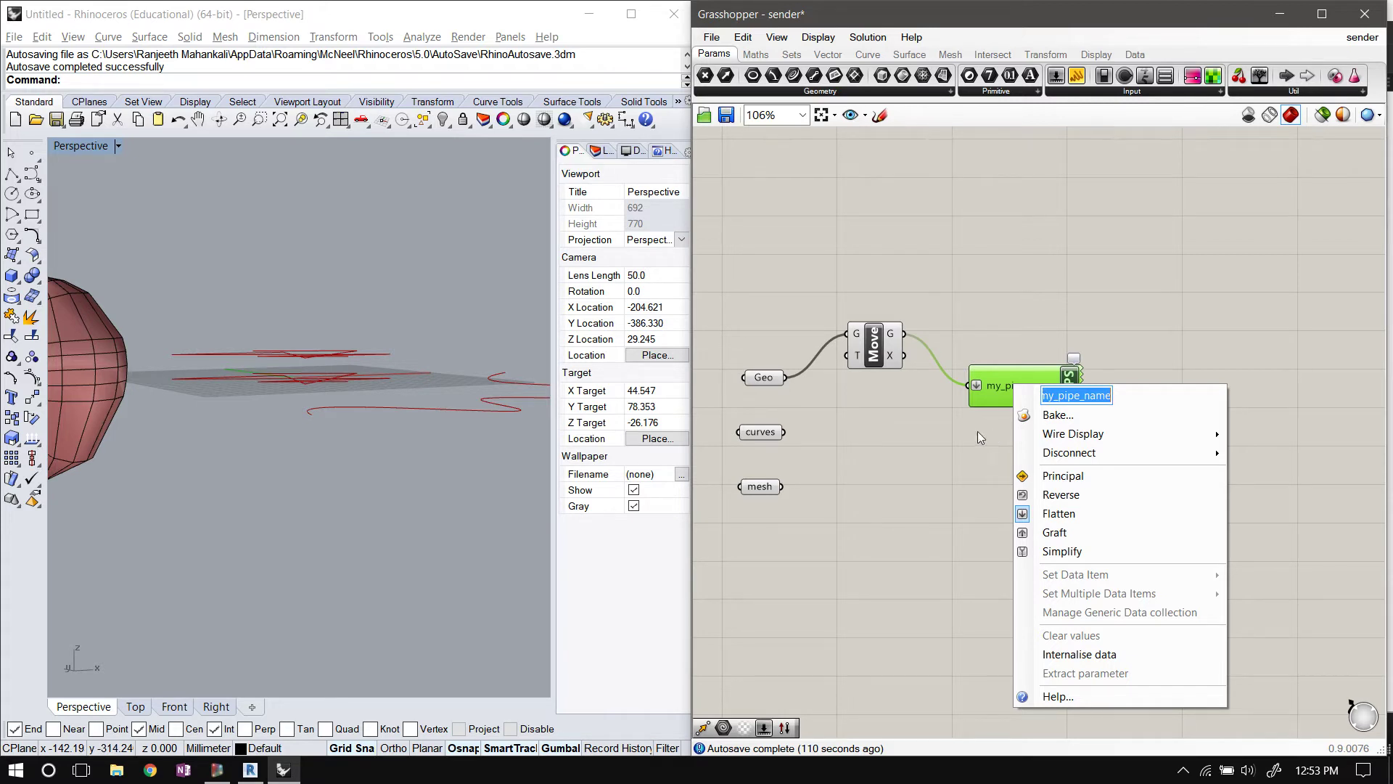
pyautogui.press('Return')
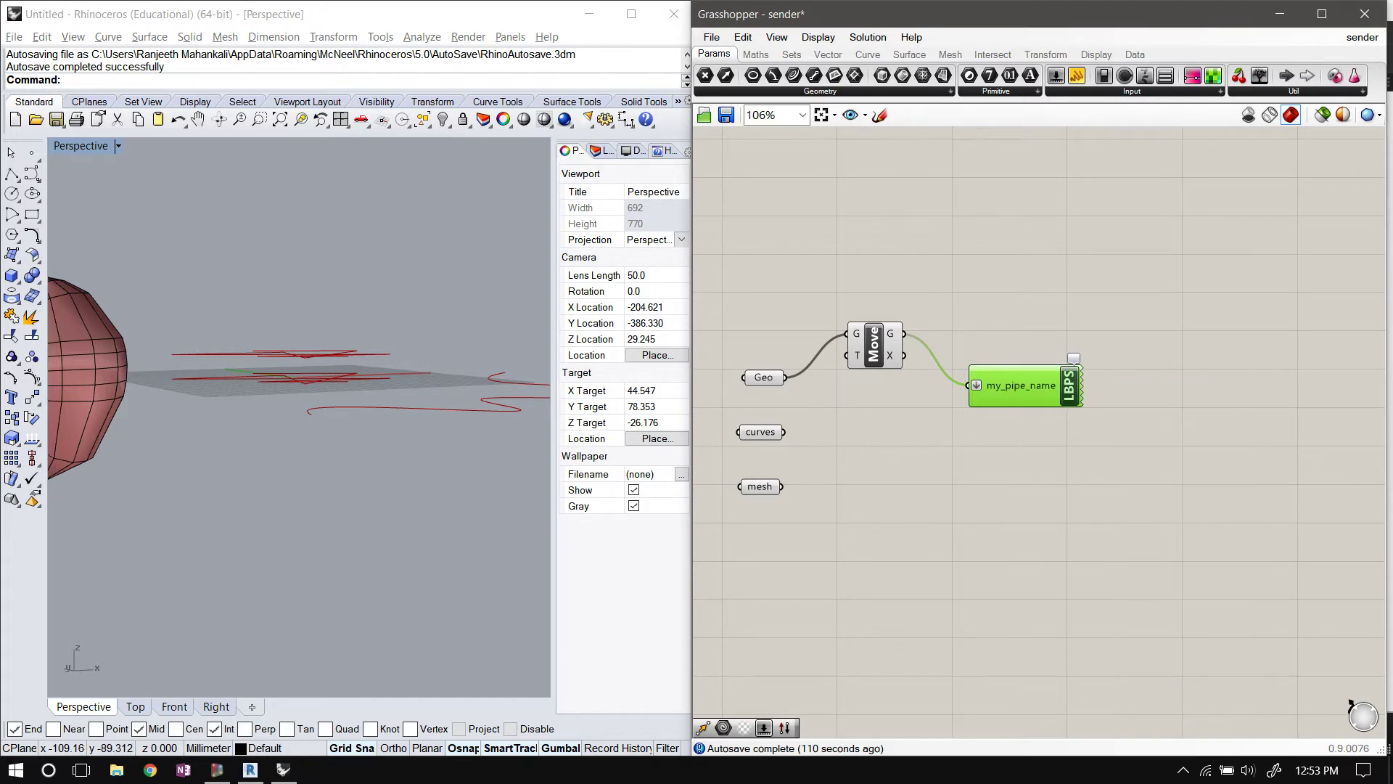
pyautogui.rightClick(1036, 390)
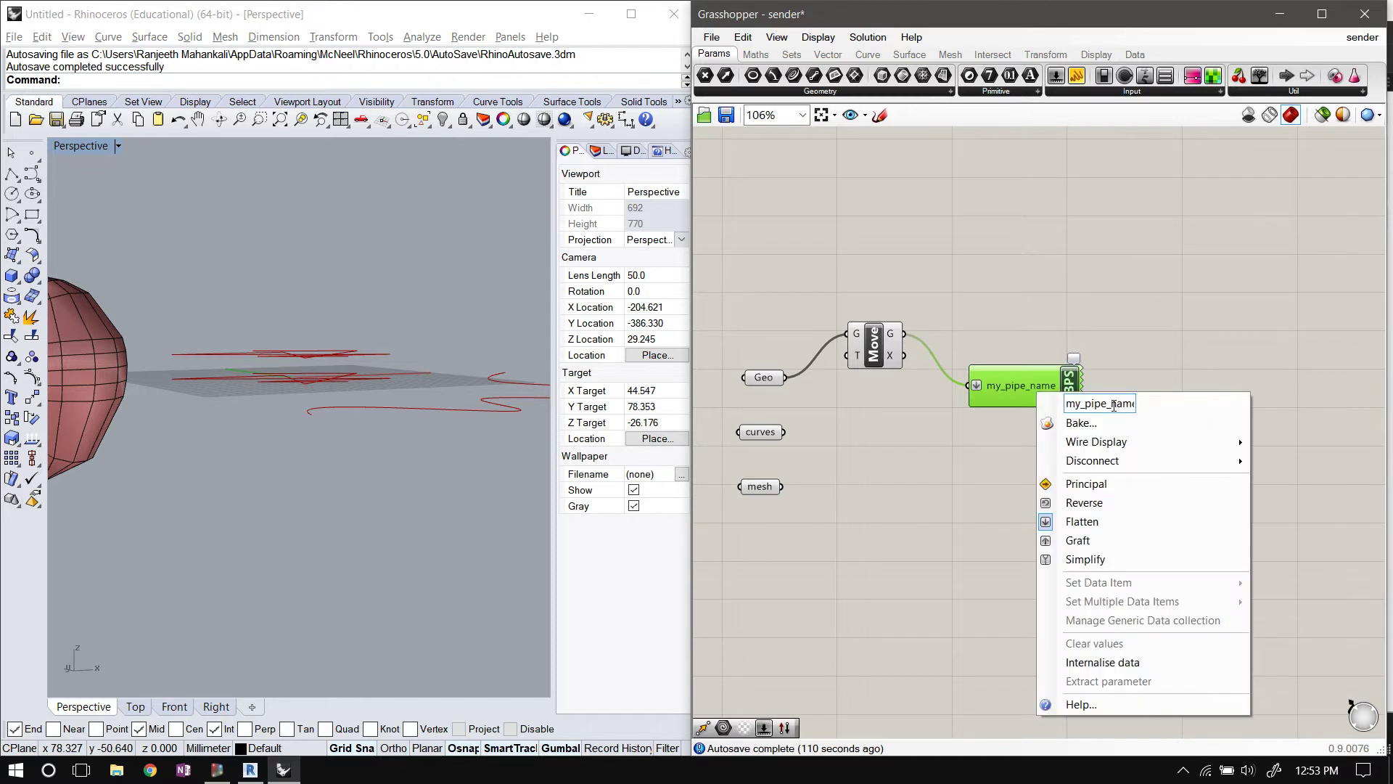
pyautogui.doubleClick(1114, 405)
pyautogui.write('http://students.washington.edu/rnjth94/pipe/')
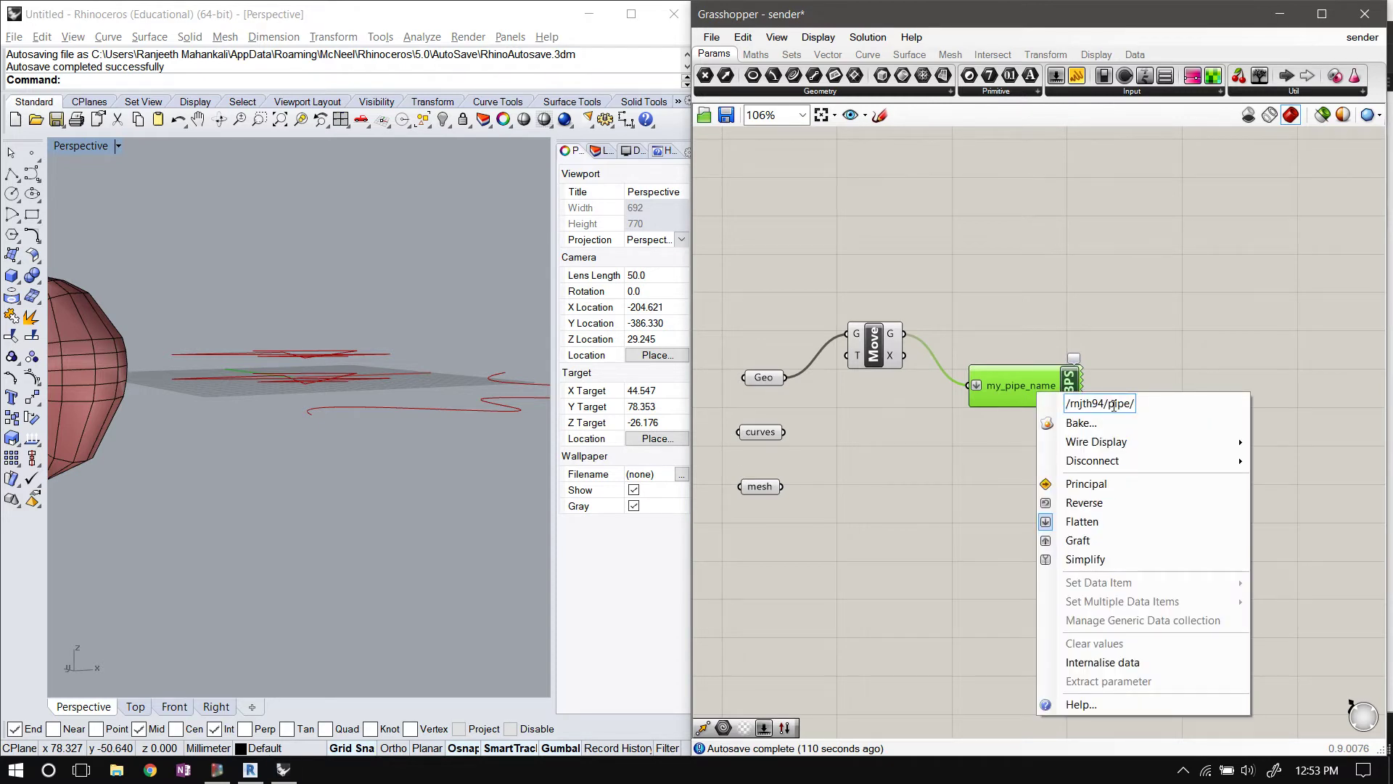
pyautogui.press('Return')
# Rearrange the pipe and Move components and wire the curves parameter into the pipe input
pyautogui.moveTo(974, 388); pyautogui.dragTo(1070, 340)
pyautogui.click(1066, 390)
pyautogui.moveTo(1172, 309)
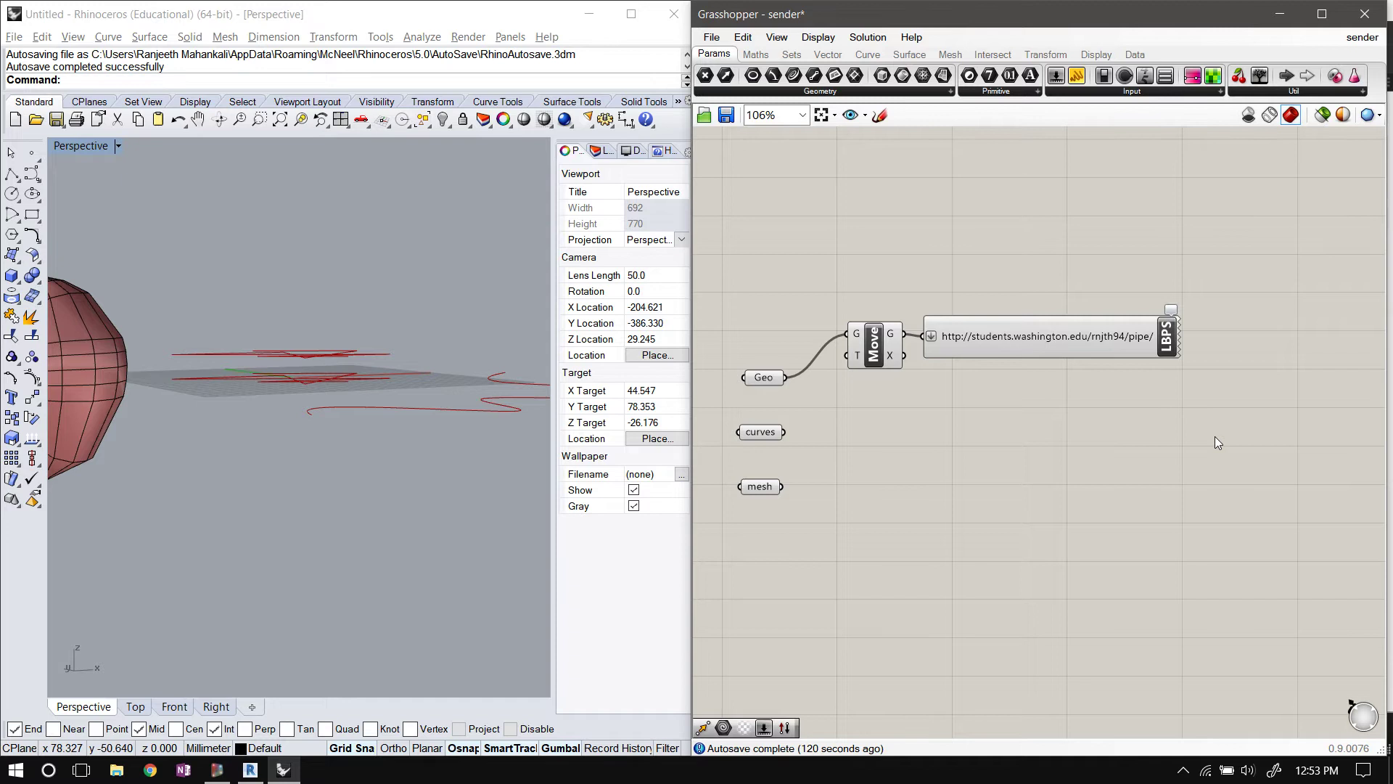
pyautogui.click(1034, 340)
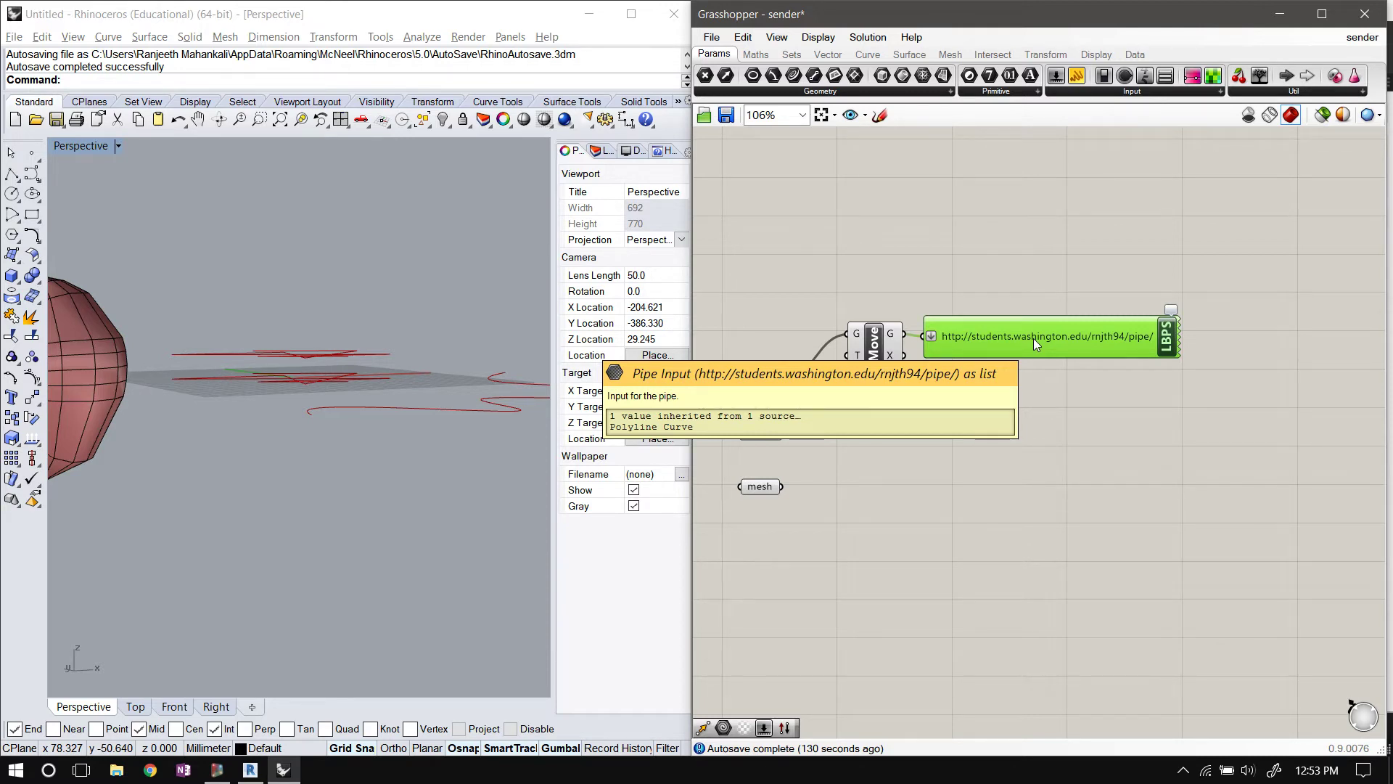
pyautogui.click(873, 353)
pyautogui.moveTo(873, 353); pyautogui.dragTo(860, 353)
pyautogui.moveTo(991, 332); pyautogui.dragTo(999, 340)
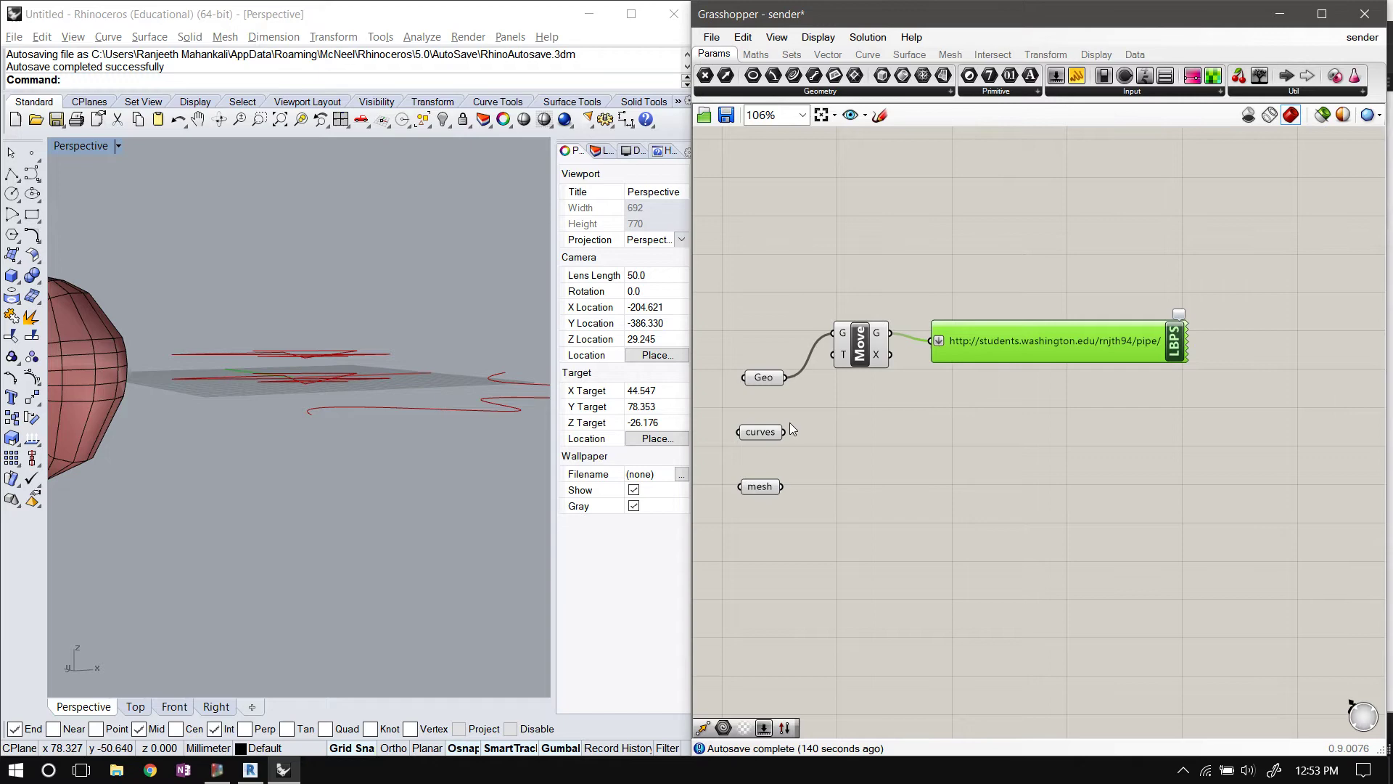
pyautogui.moveTo(973, 337); pyautogui.dragTo(955, 402)
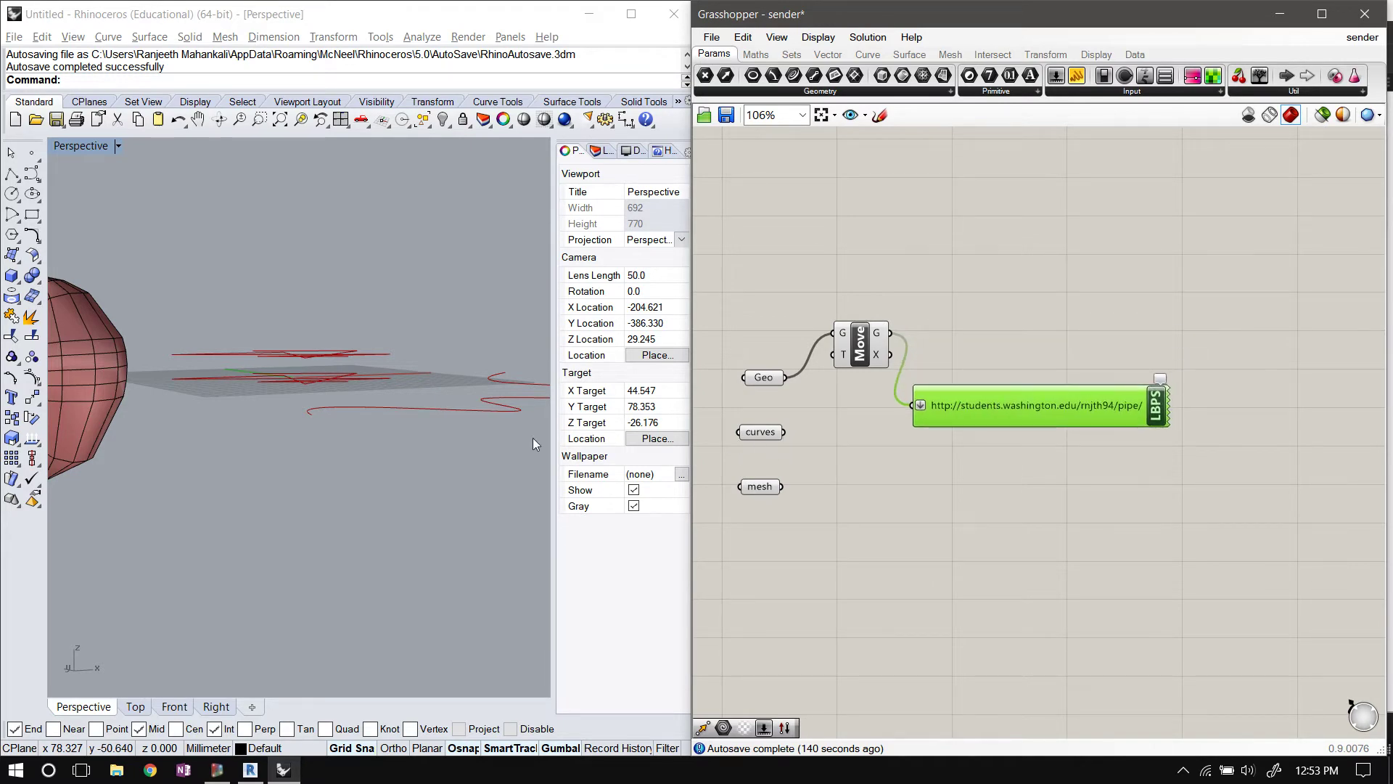
pyautogui.moveTo(533, 438)
pyautogui.mouseDown(button='right')
pyautogui.moveTo(347, 337)
pyautogui.moveTo(203, 451)
pyautogui.moveTo(508, 446)
pyautogui.mouseUp(button='right')
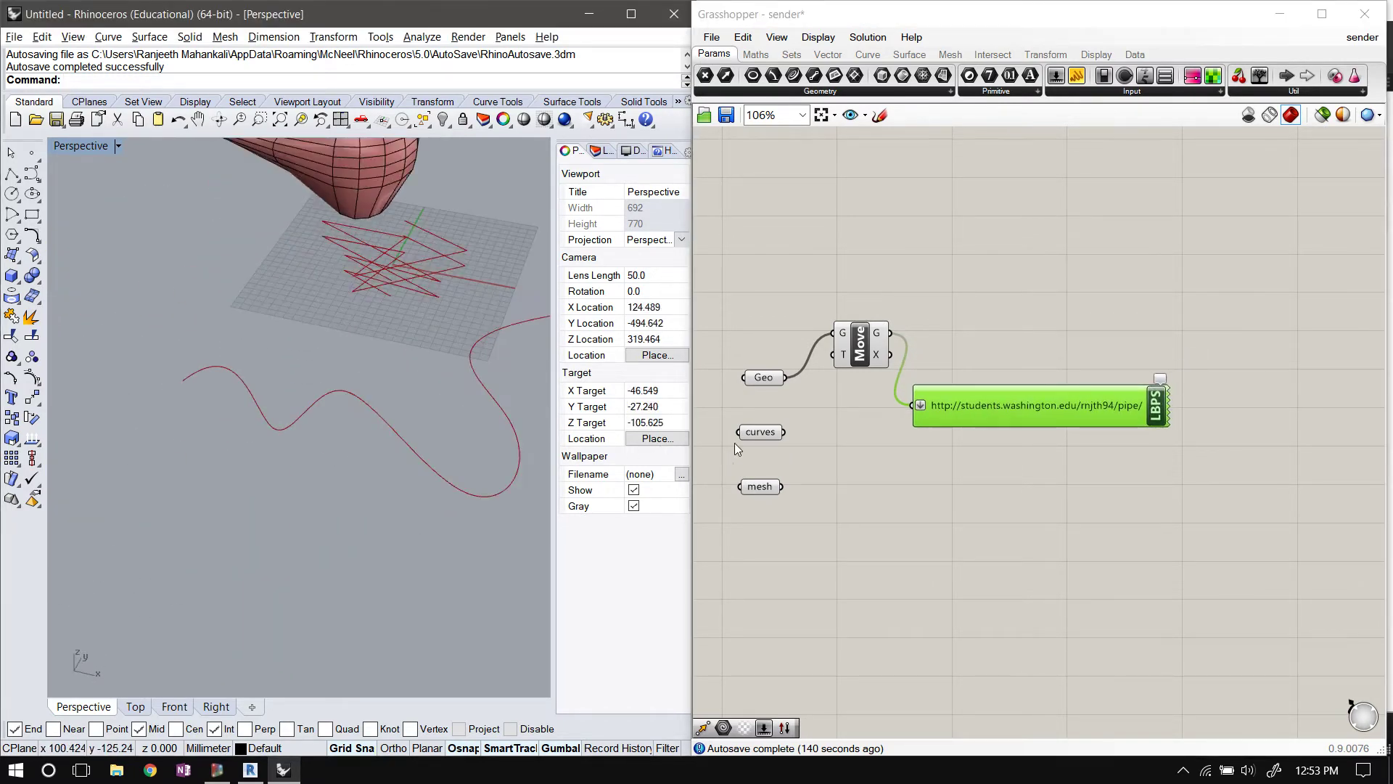
pyautogui.moveTo(784, 432); pyautogui.dragTo(998, 402)
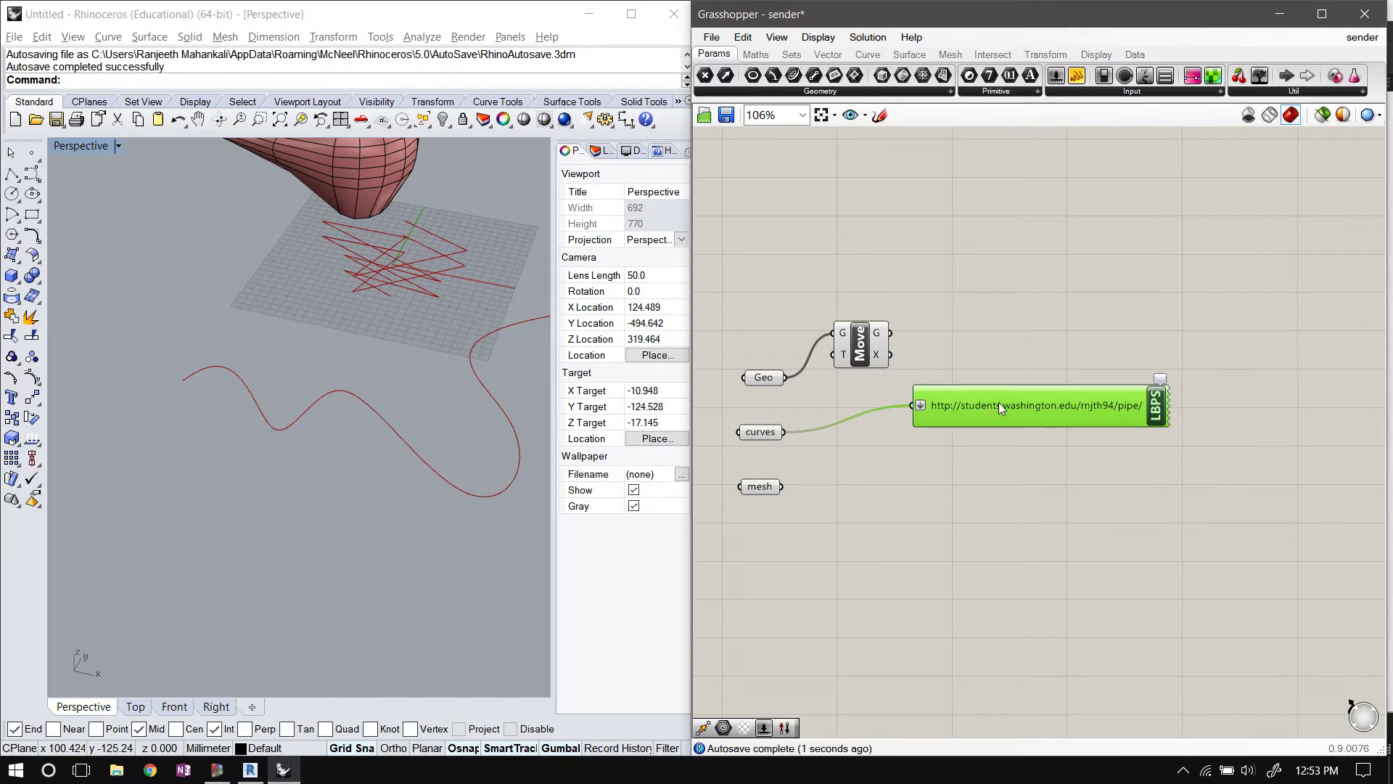
# In Dynamo, replace the String node's pipe name with the pasted pipe URL
pyautogui.click(220, 773)
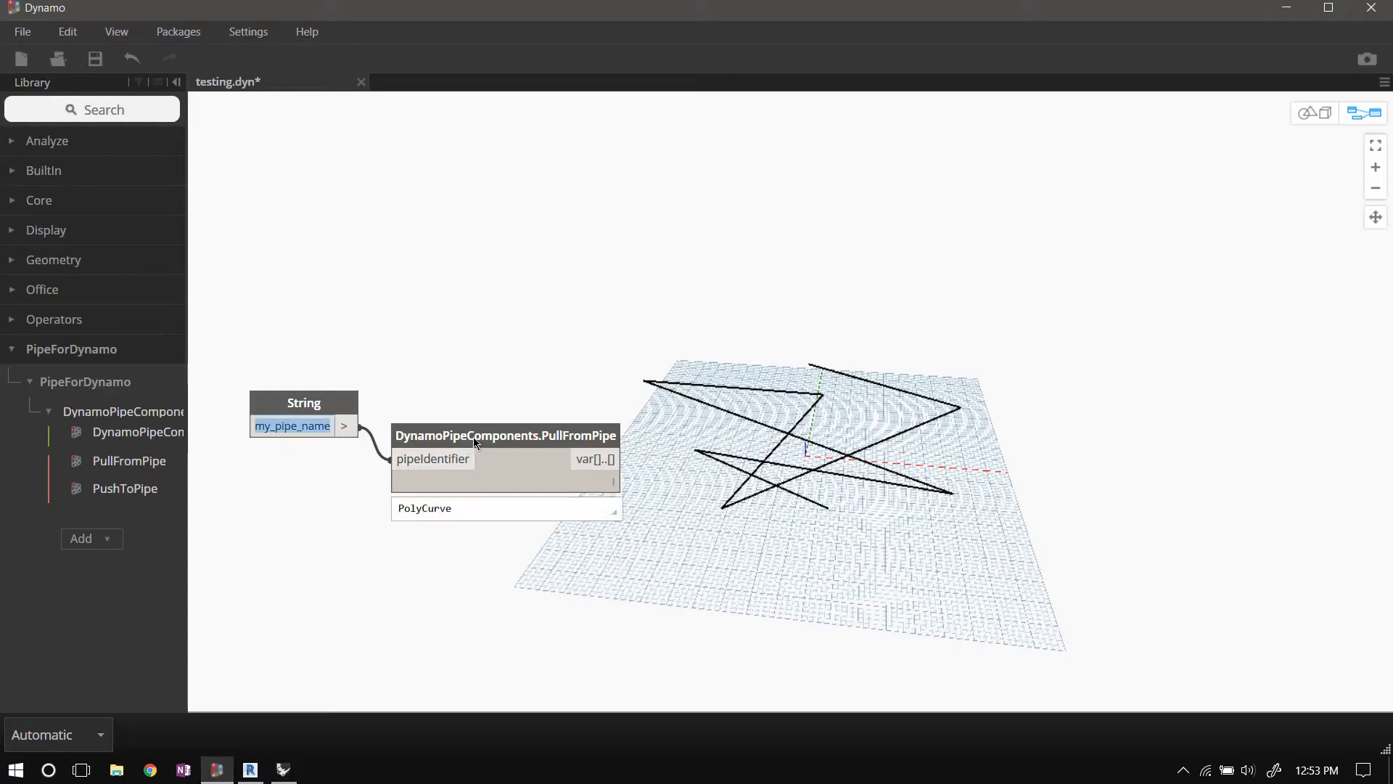
pyautogui.click(432, 483)
pyautogui.click(401, 566)
pyautogui.doubleClick(292, 432)
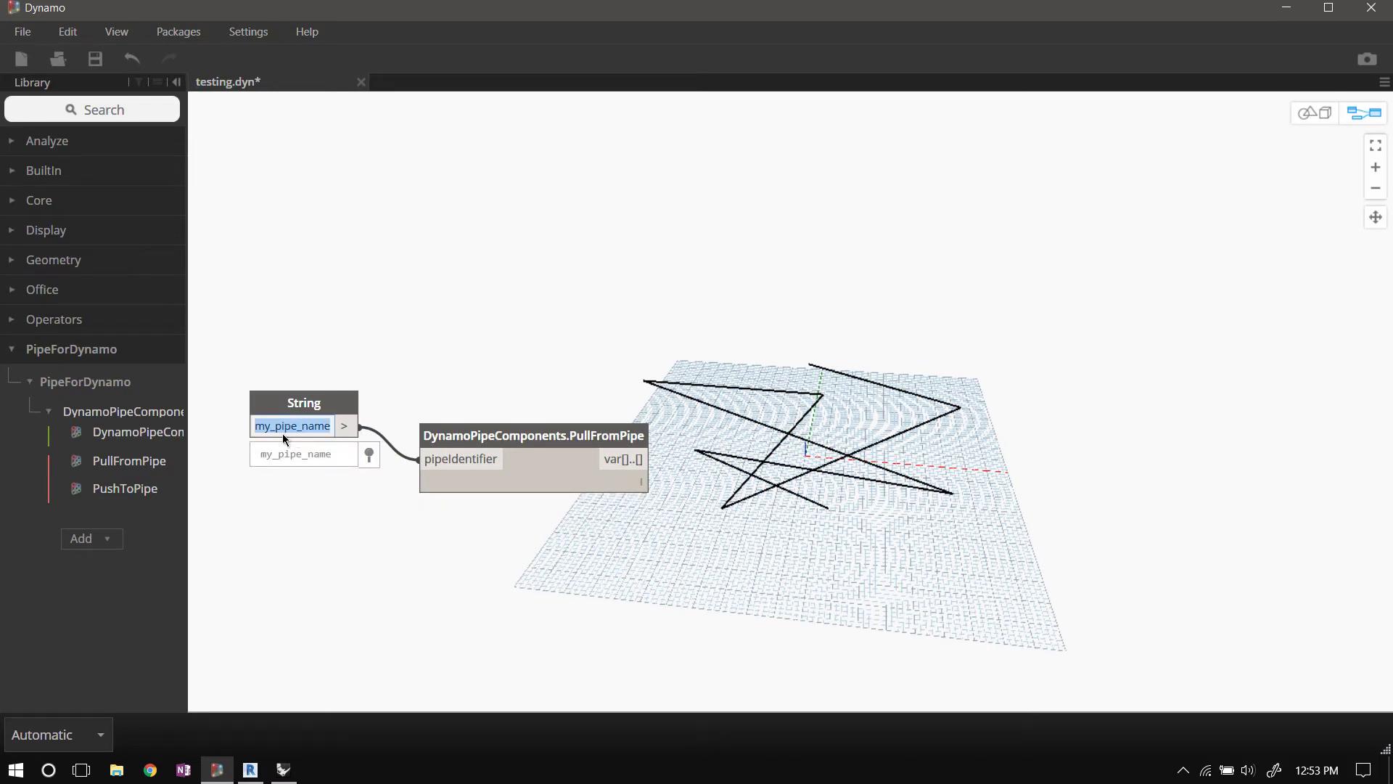
pyautogui.write('http://students.washington.edu/rnjth94/pipe/')
pyautogui.moveTo(355, 408); pyautogui.dragTo(306, 415)
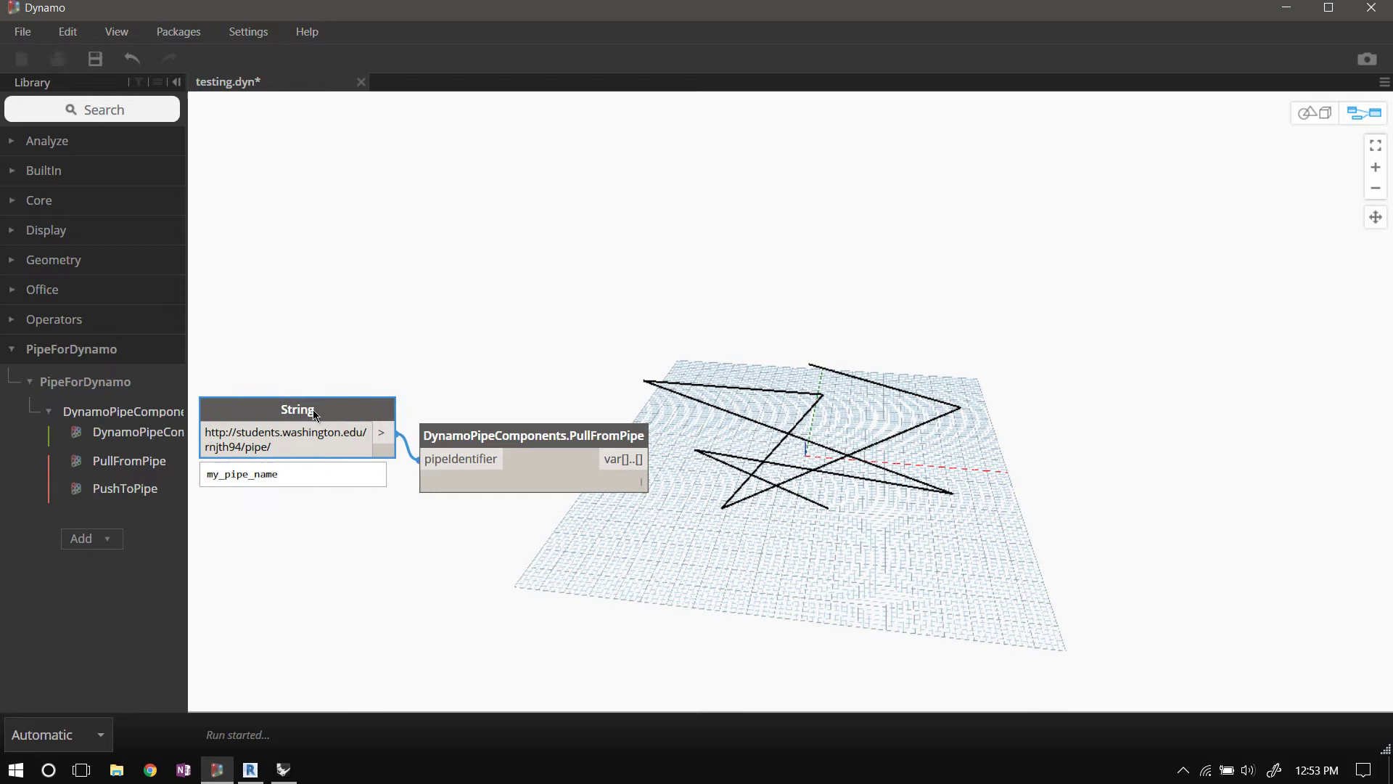
# Check the pulled wavy curve in Dynamo's 3D preview, then go back to Rhino
pyautogui.click(1351, 111)
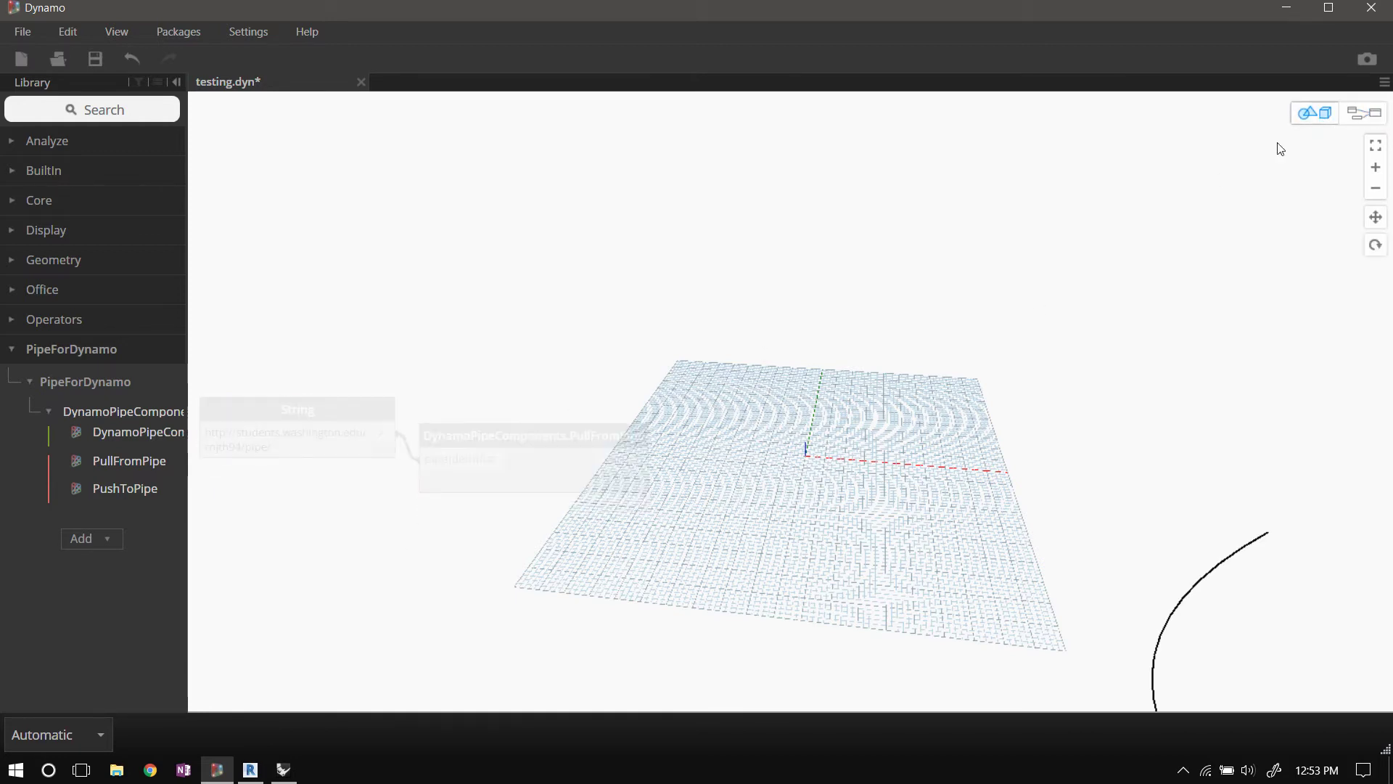
pyautogui.scroll(-6, 846, 286)
pyautogui.moveTo(851, 484); pyautogui.dragTo(813, 512, button='right')
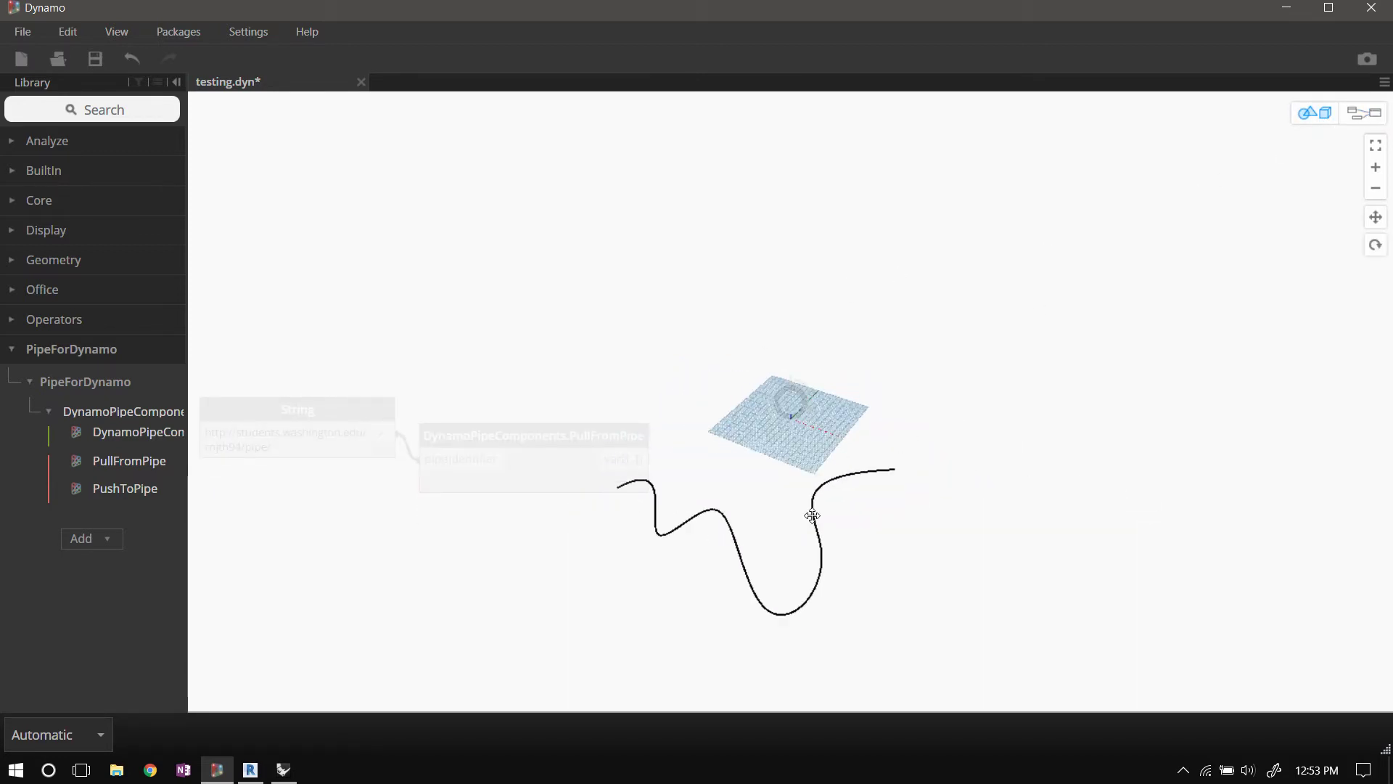
pyautogui.click(283, 769)
# Select the red wavy curve in Rhino and check Dynamo's node graph
pyautogui.scroll(-5, 160, 440)
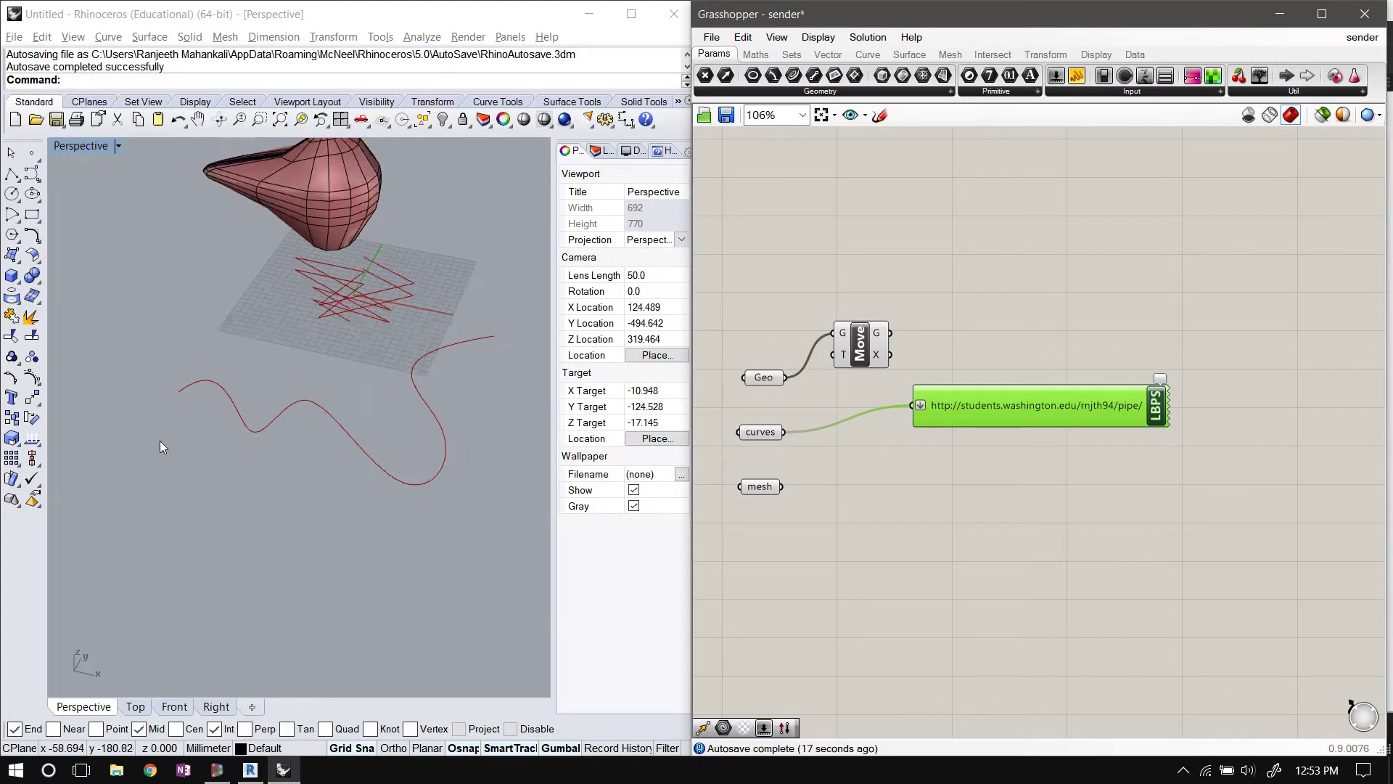
pyautogui.click(228, 434)
pyautogui.click(228, 434)
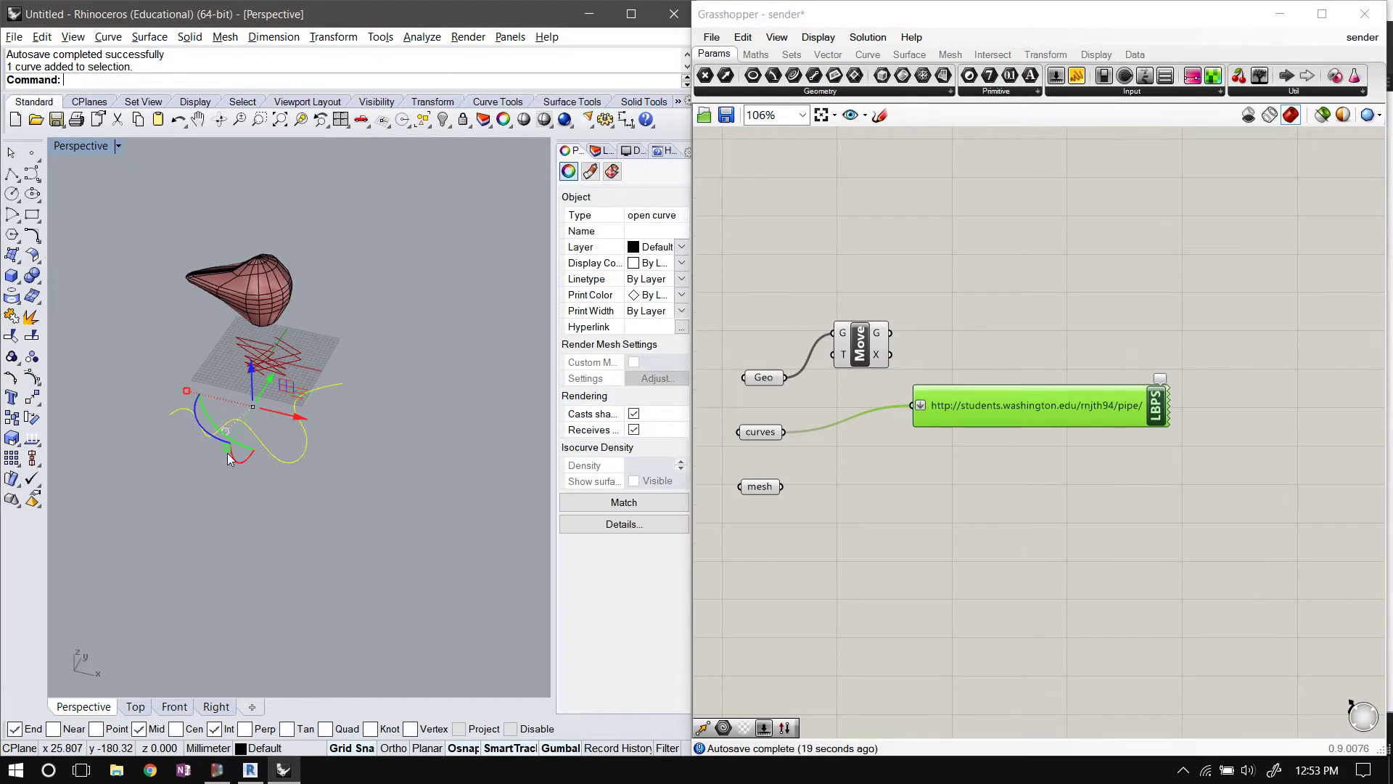
pyautogui.click(227, 529)
pyautogui.hotkey('alt', 'Tab')
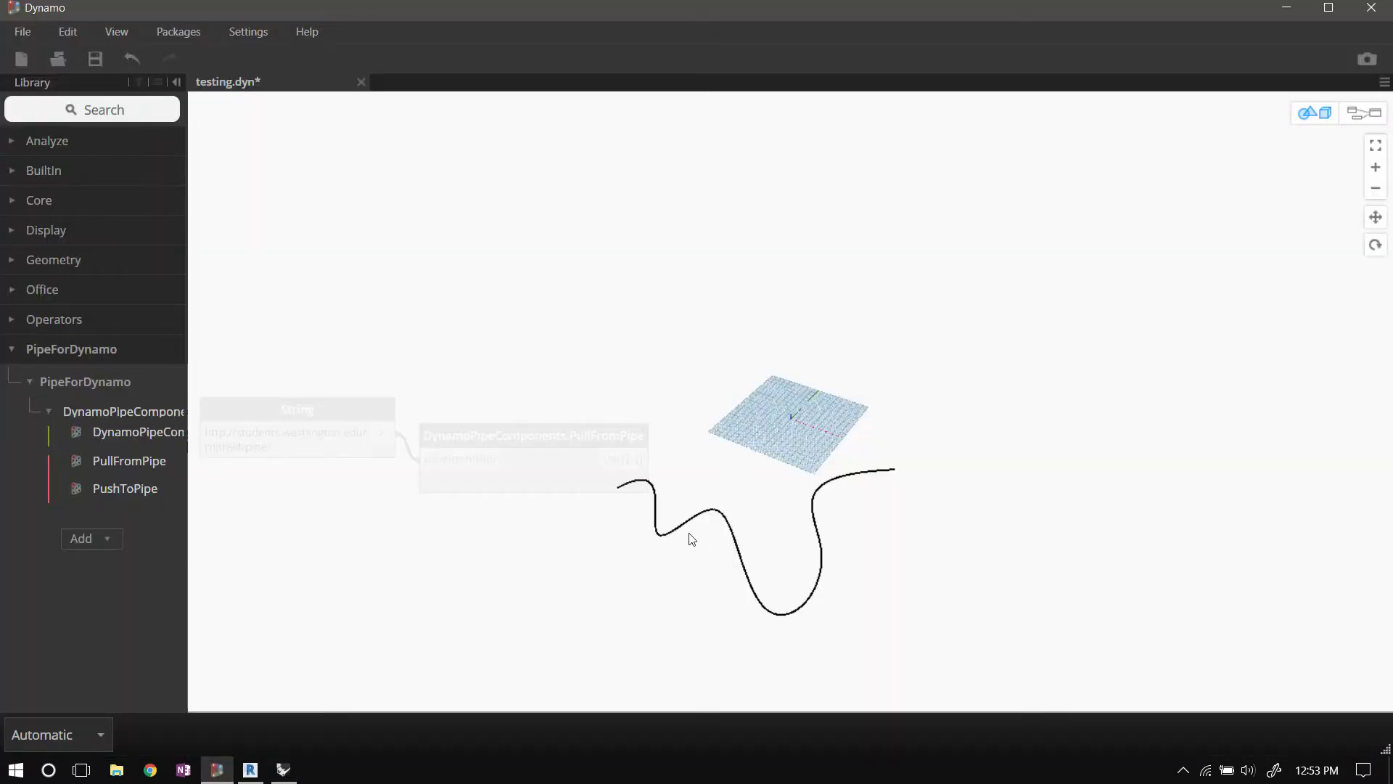
pyautogui.click(1364, 112)
pyautogui.hotkey('alt', 'Tab')
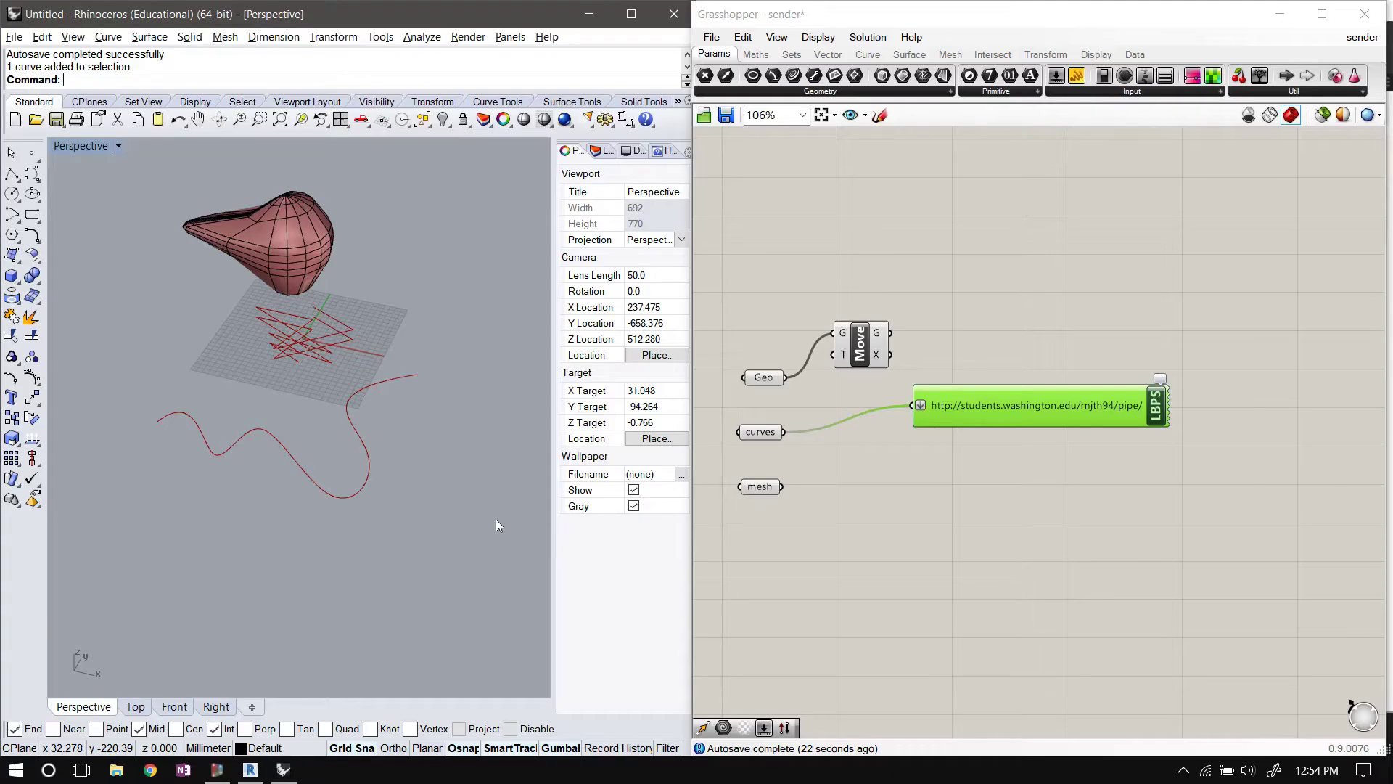
# Drag the curve's top control point far down to give it a deep dip
pyautogui.click(287, 455)
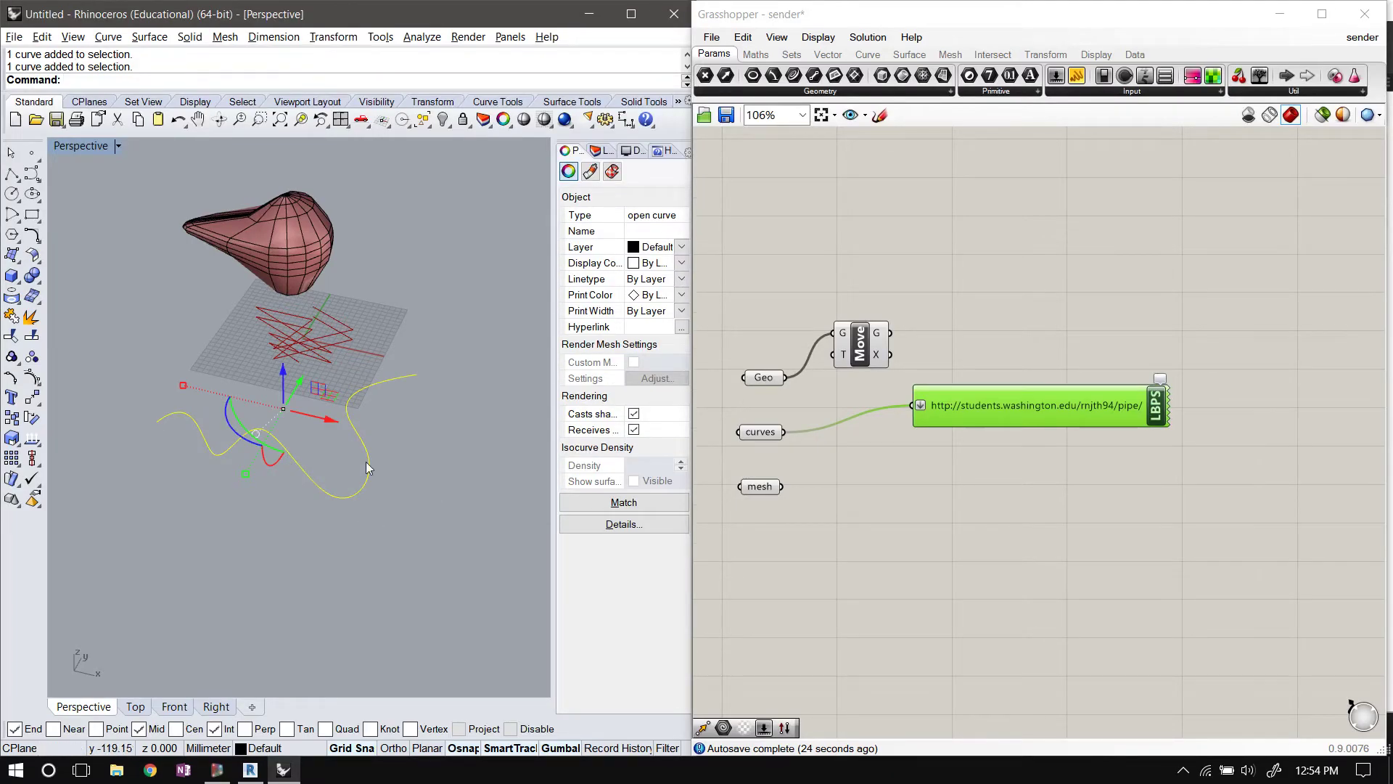
pyautogui.press('F10')
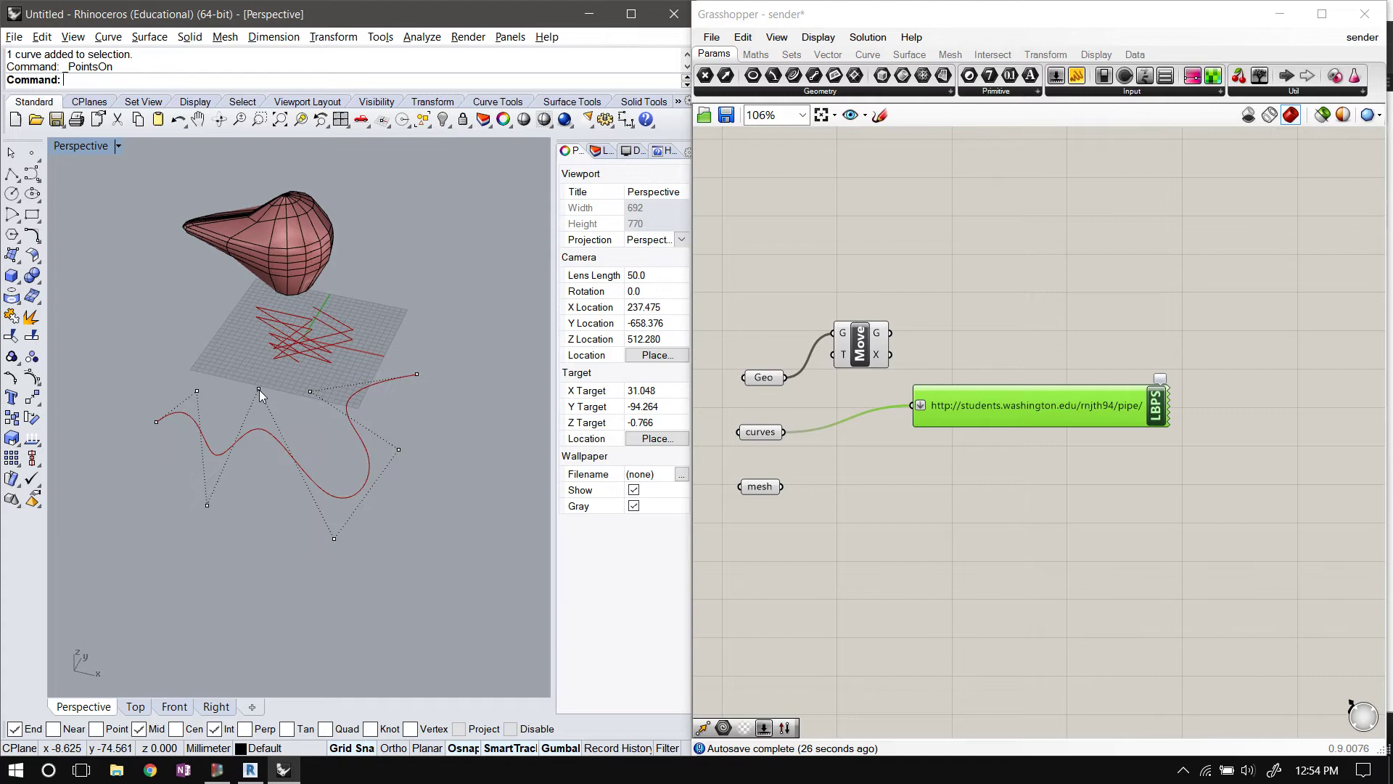
pyautogui.moveTo(259, 389); pyautogui.dragTo(229, 606)
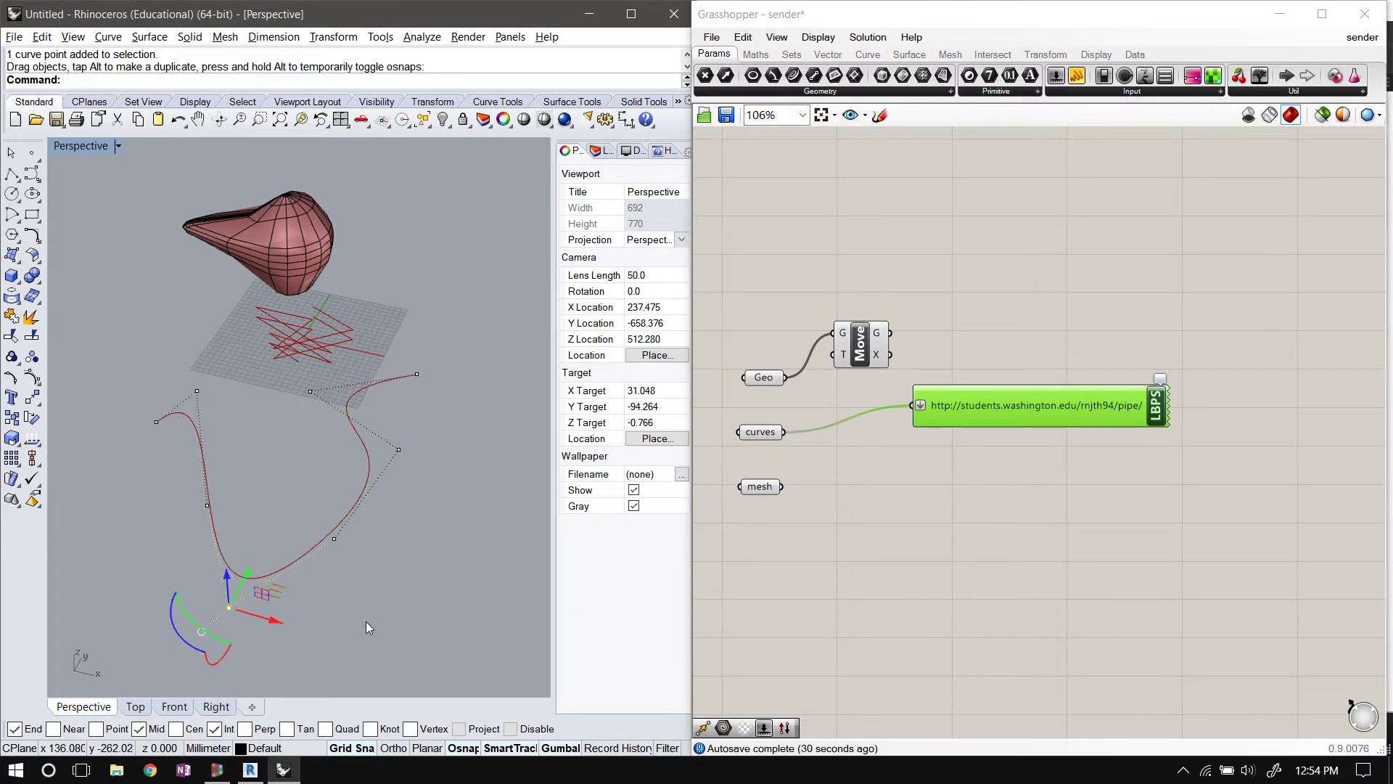
pyautogui.press('F10')
pyautogui.press('Escape')
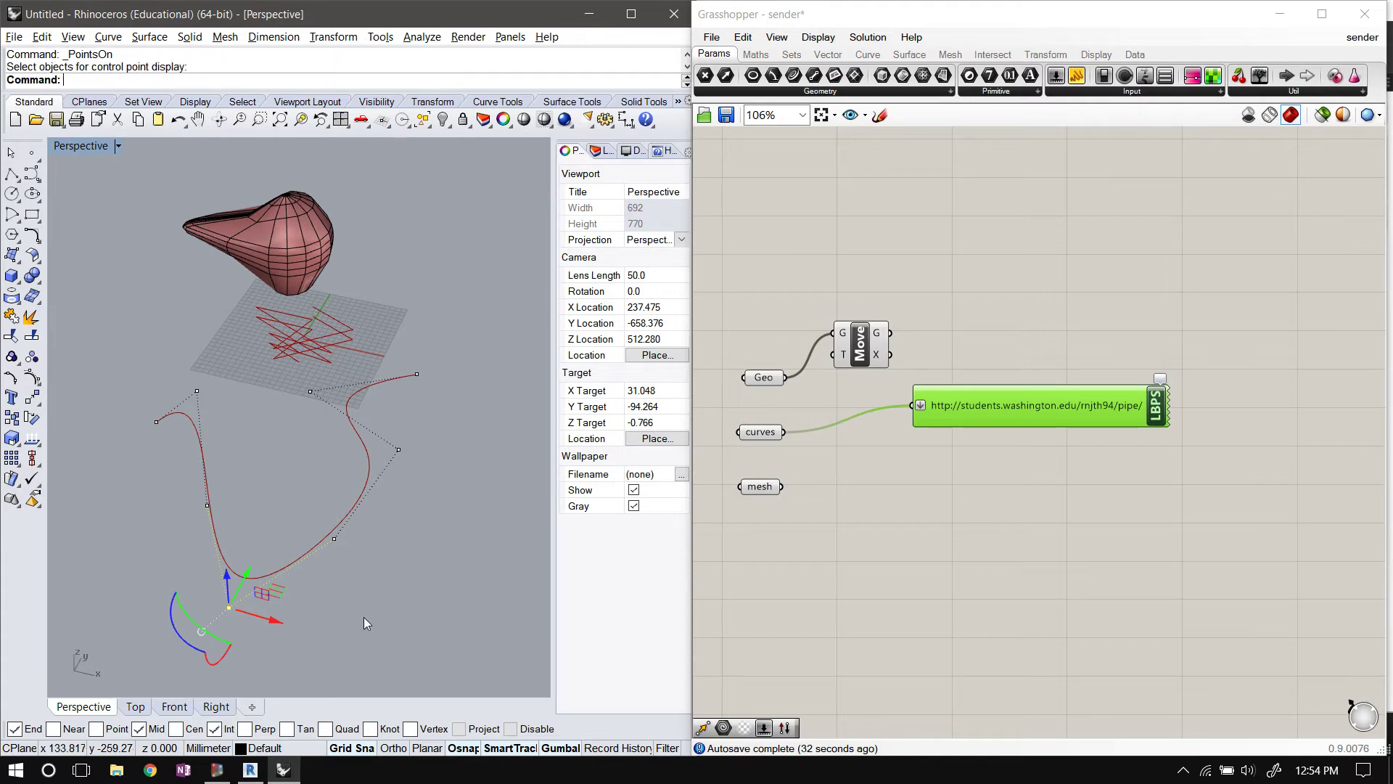
pyautogui.press('Escape')
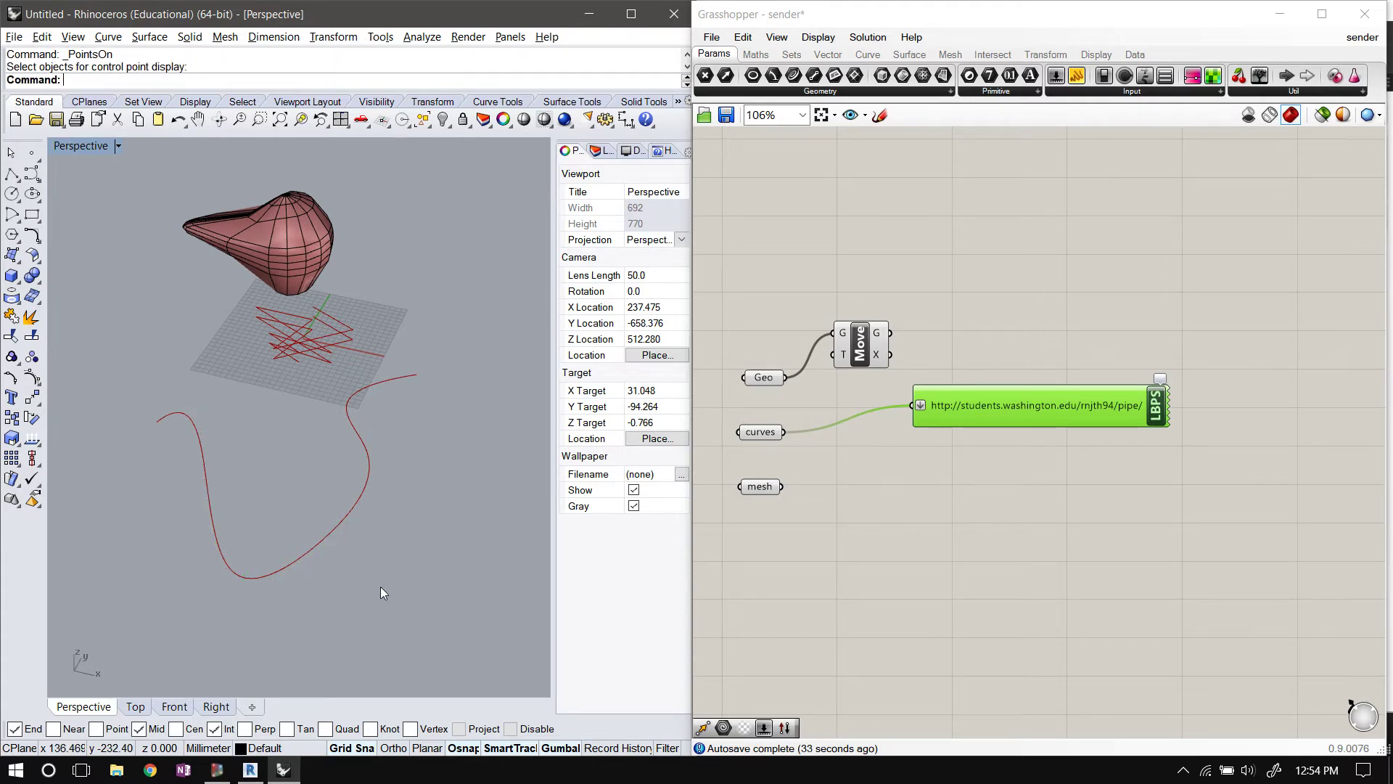
pyautogui.click(345, 512)
pyautogui.press('Escape')
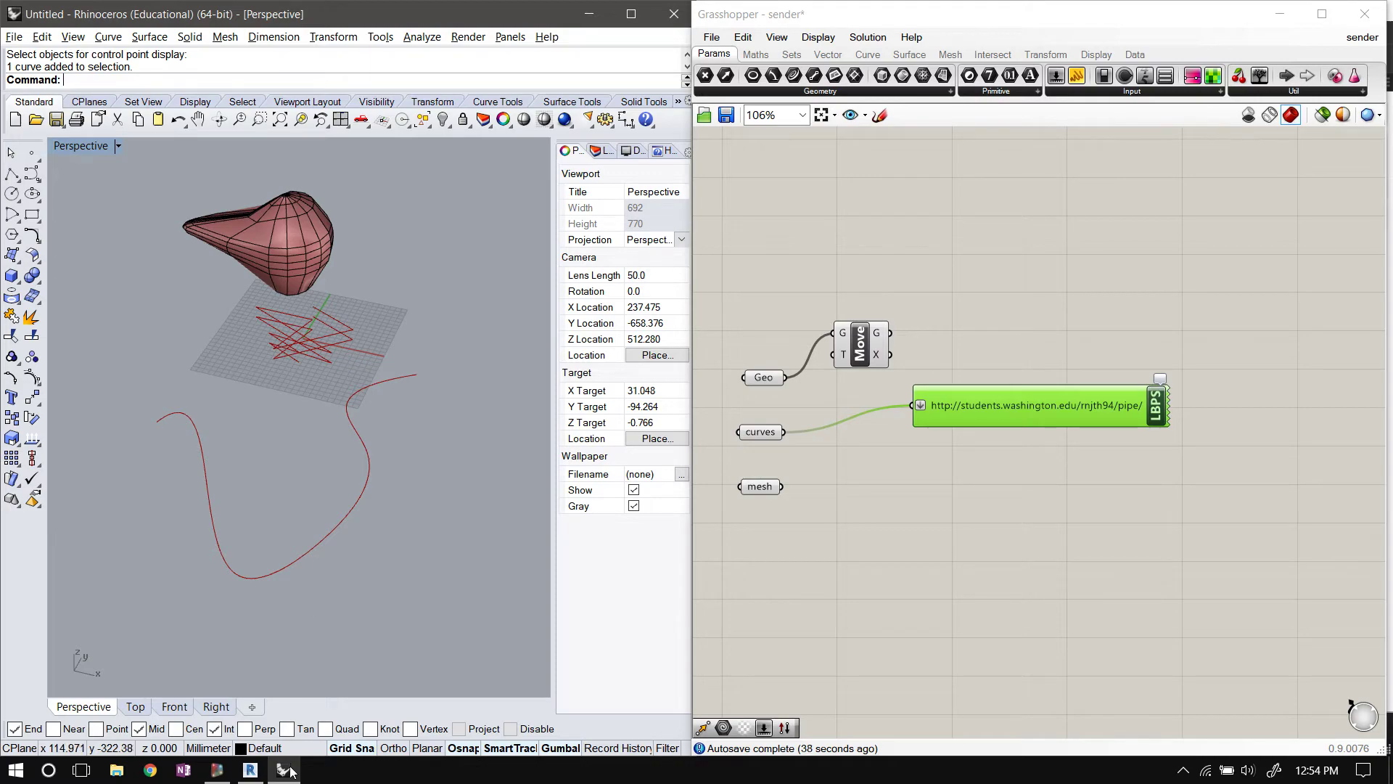
# Orbit Dynamo's 3-D preview around the reshaped curve with its dip, then return to Rhino
pyautogui.click(218, 770)
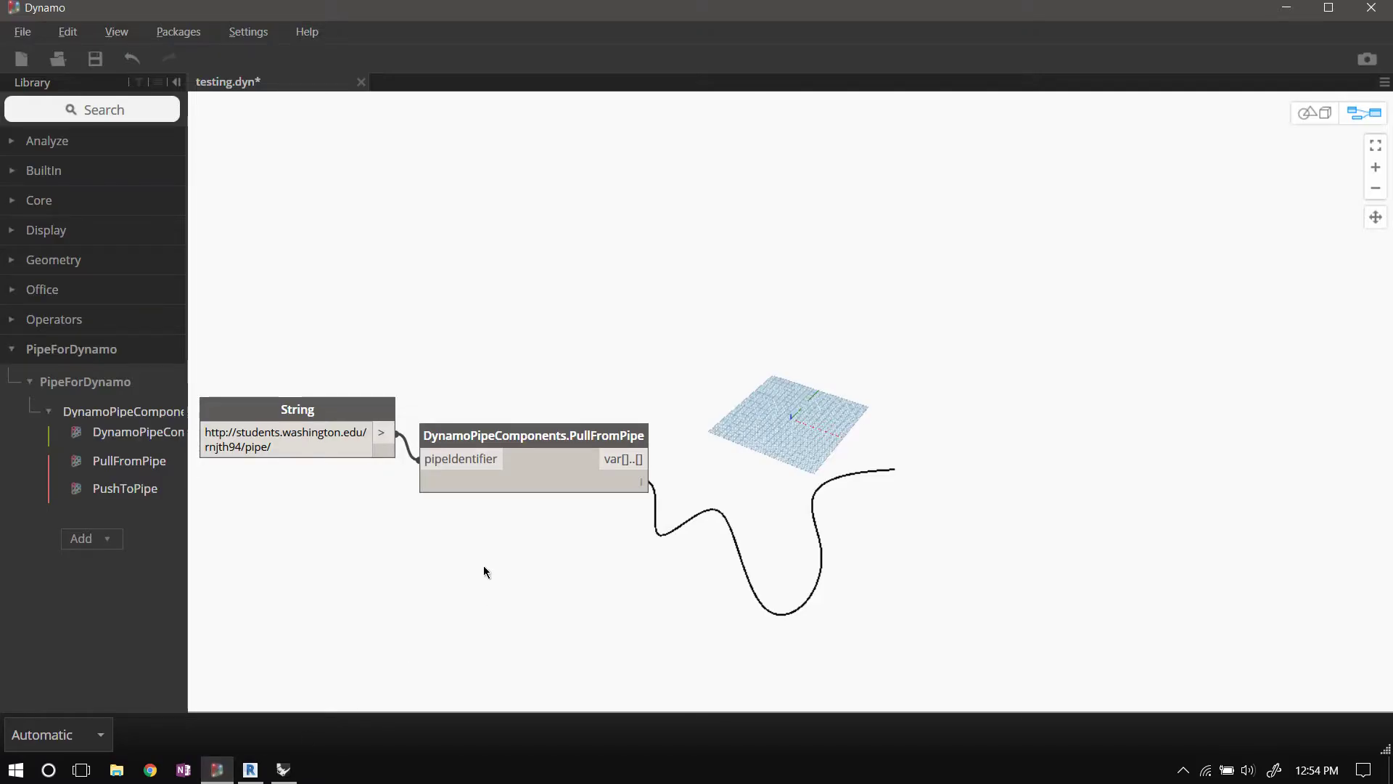
pyautogui.moveTo(382, 438)
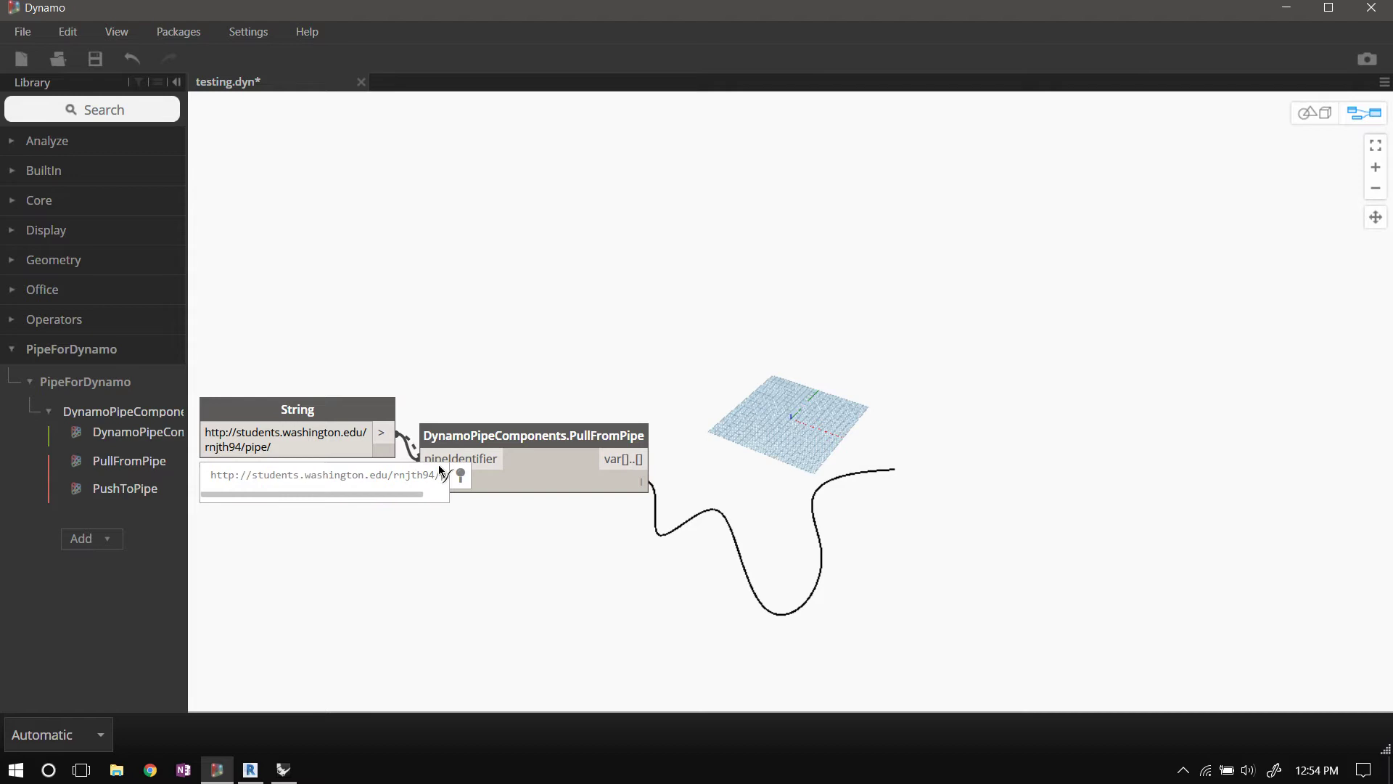
pyautogui.moveTo(486, 464)
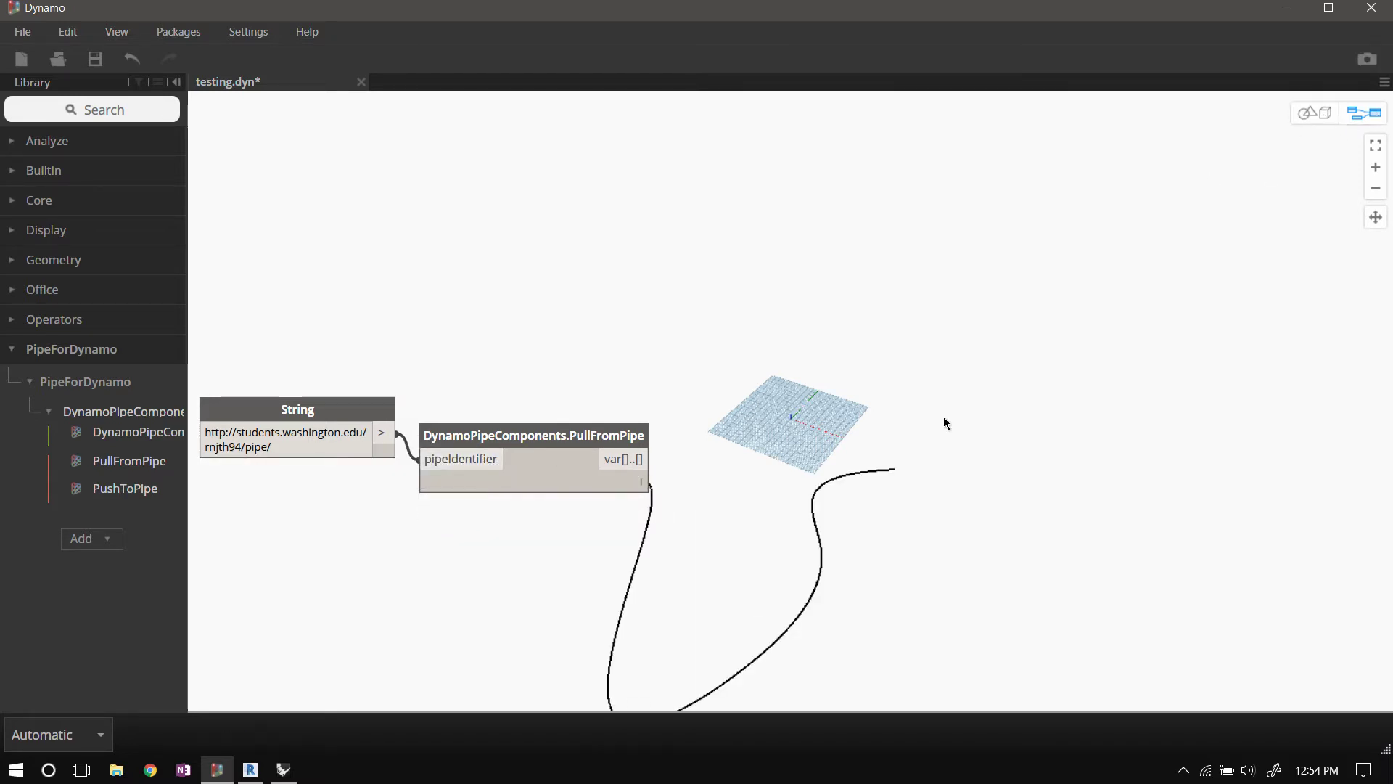
pyautogui.click(1324, 129)
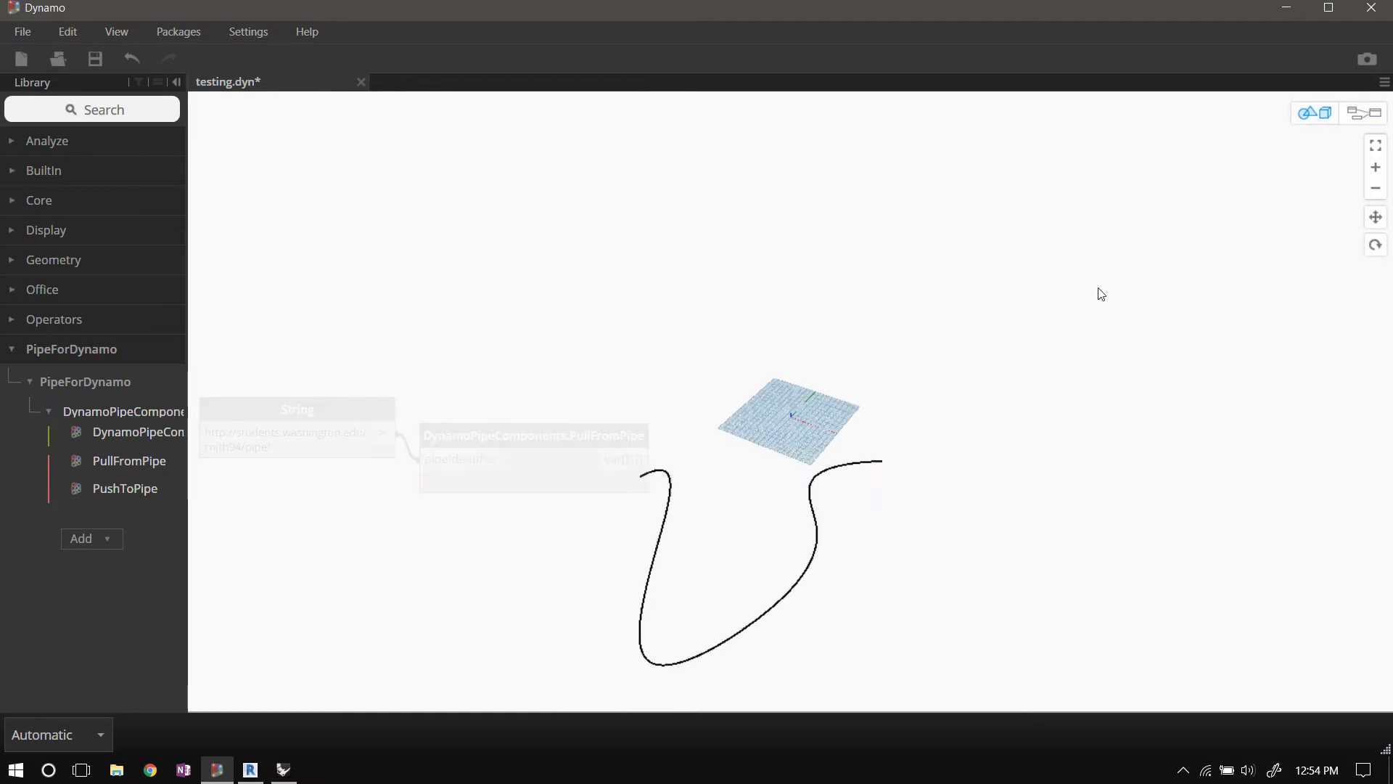
pyautogui.moveTo(929, 519); pyautogui.dragTo(812, 444, button='right')
pyautogui.hotkey('alt', 'Tab')
pyautogui.moveTo(506, 469); pyautogui.dragTo(406, 436, button='right')
pyautogui.hotkey('alt', 'Tab')
pyautogui.moveTo(876, 562); pyautogui.dragTo(849, 499, button='right')
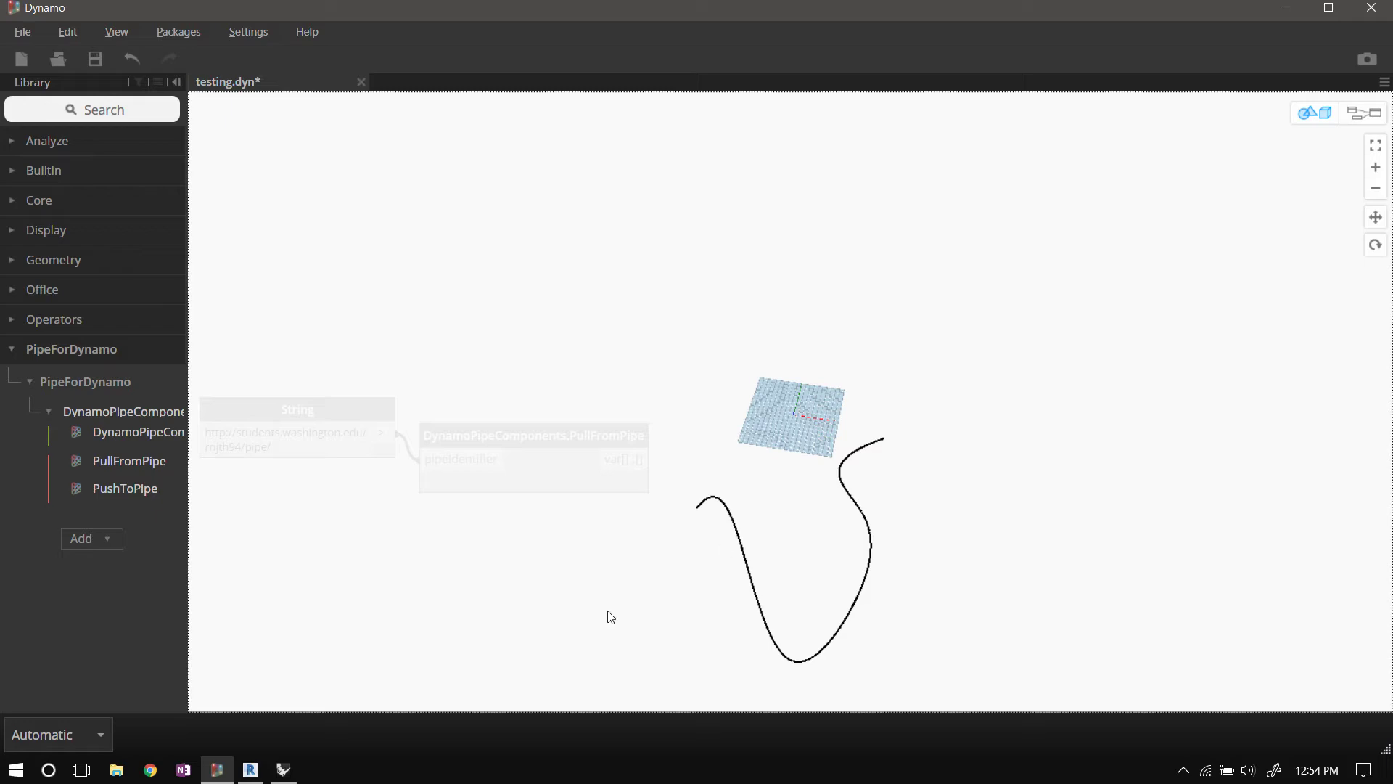
pyautogui.click(284, 769)
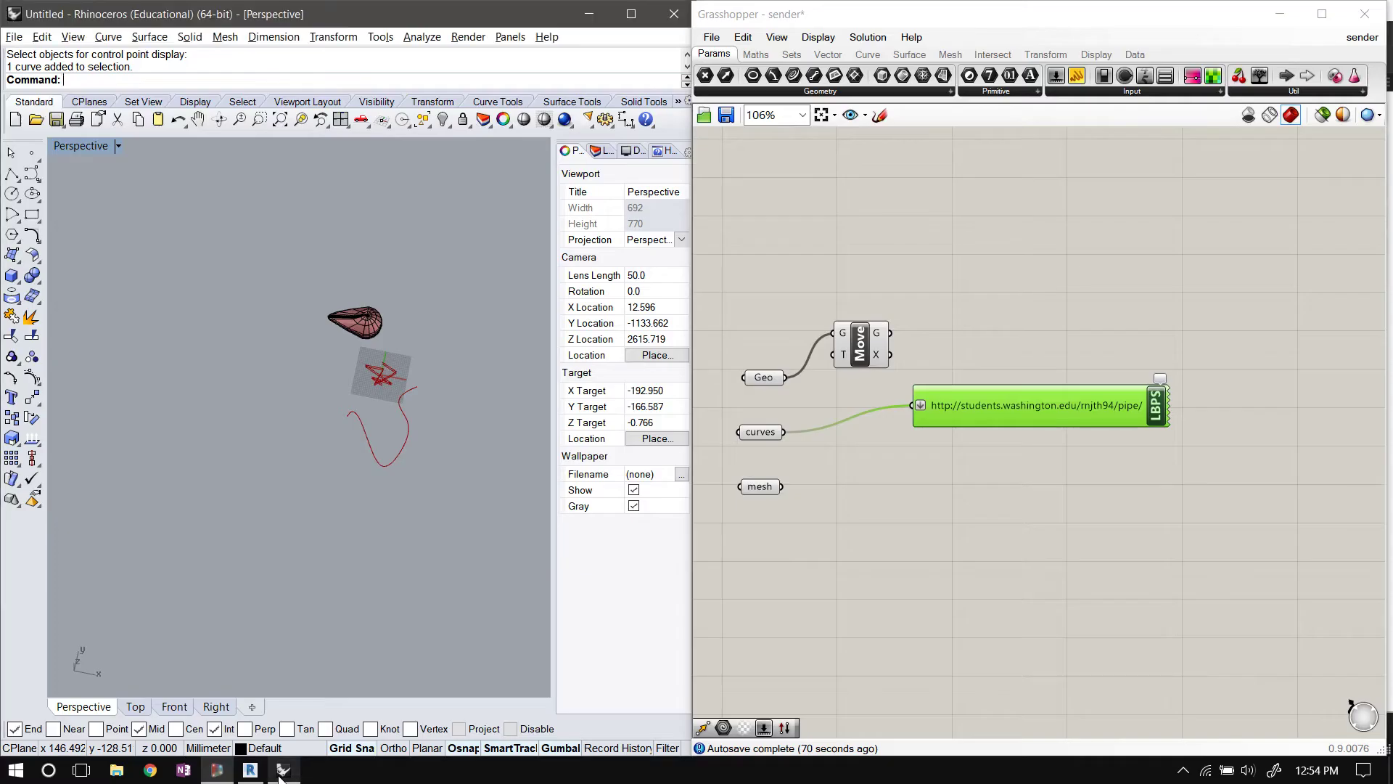
# Move the LBPS pipe sender left and down so it sits level with curves
pyautogui.click(1063, 592)
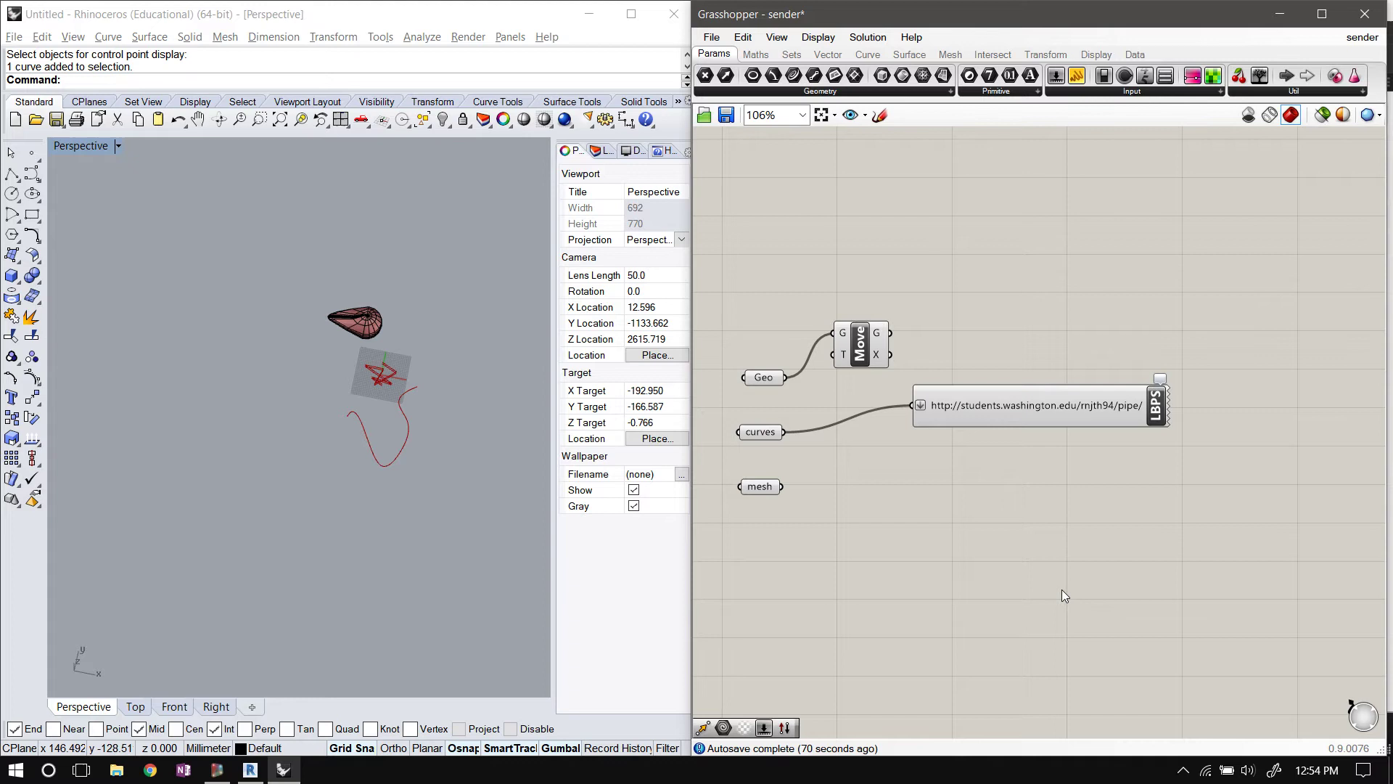
pyautogui.scroll(6, 464, 429)
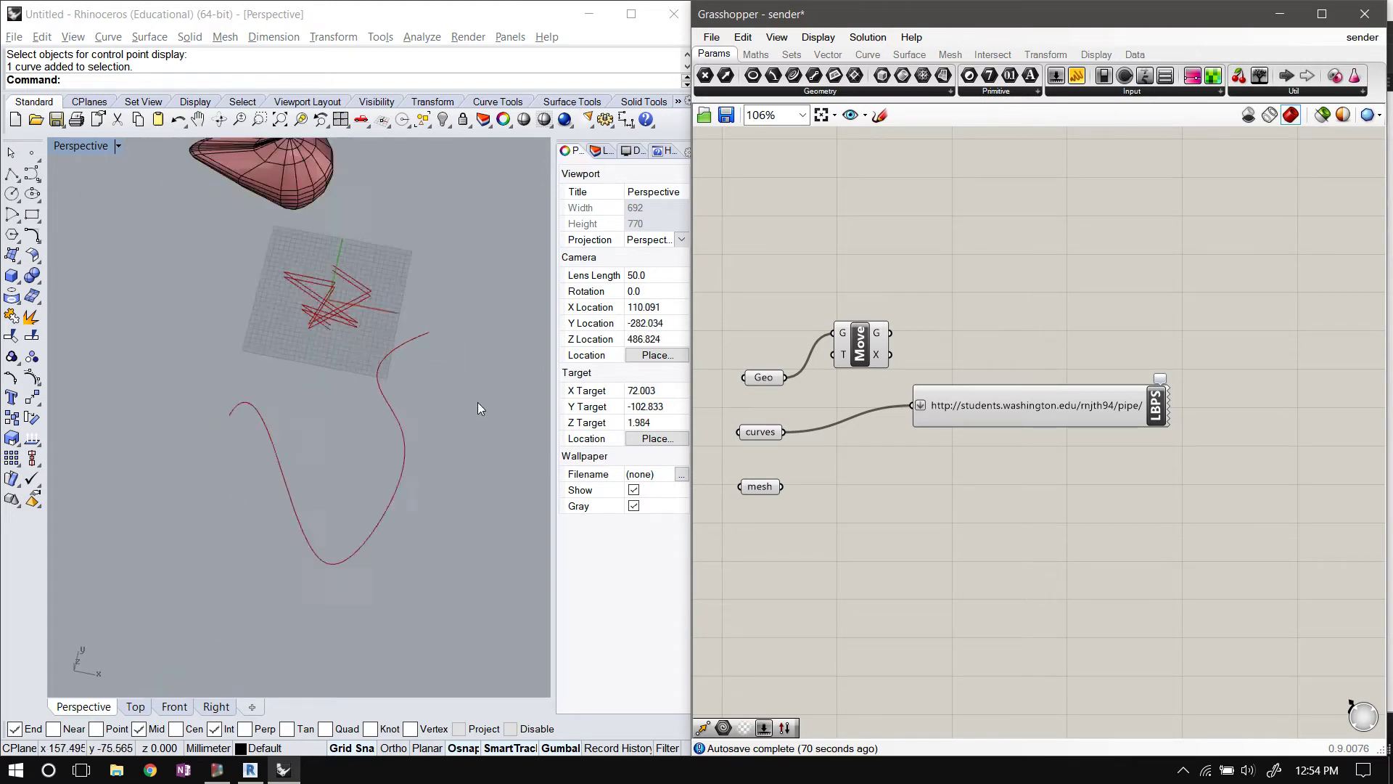
pyautogui.scroll(-3, 476, 398)
pyautogui.scroll(3, 469, 350)
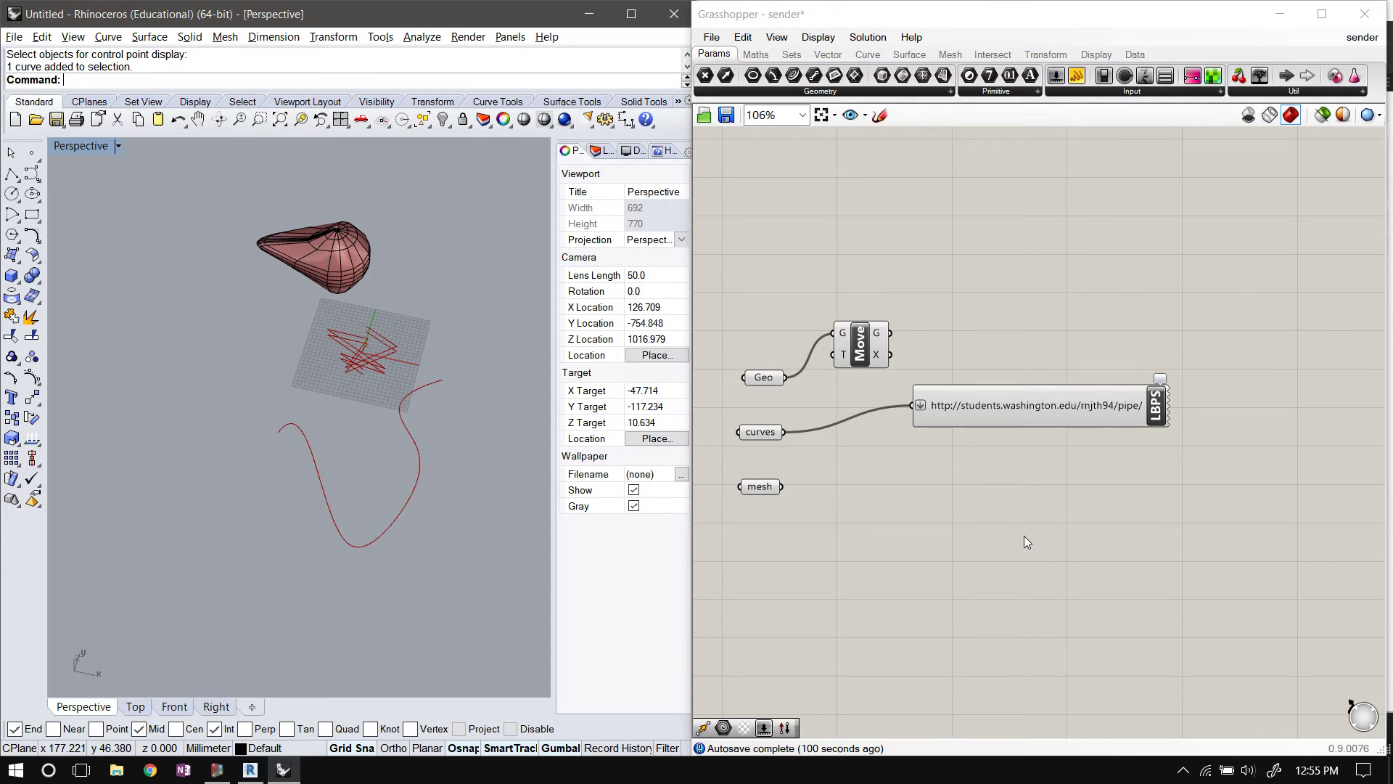
pyautogui.moveTo(1014, 407); pyautogui.dragTo(967, 434)
pyautogui.click(932, 533)
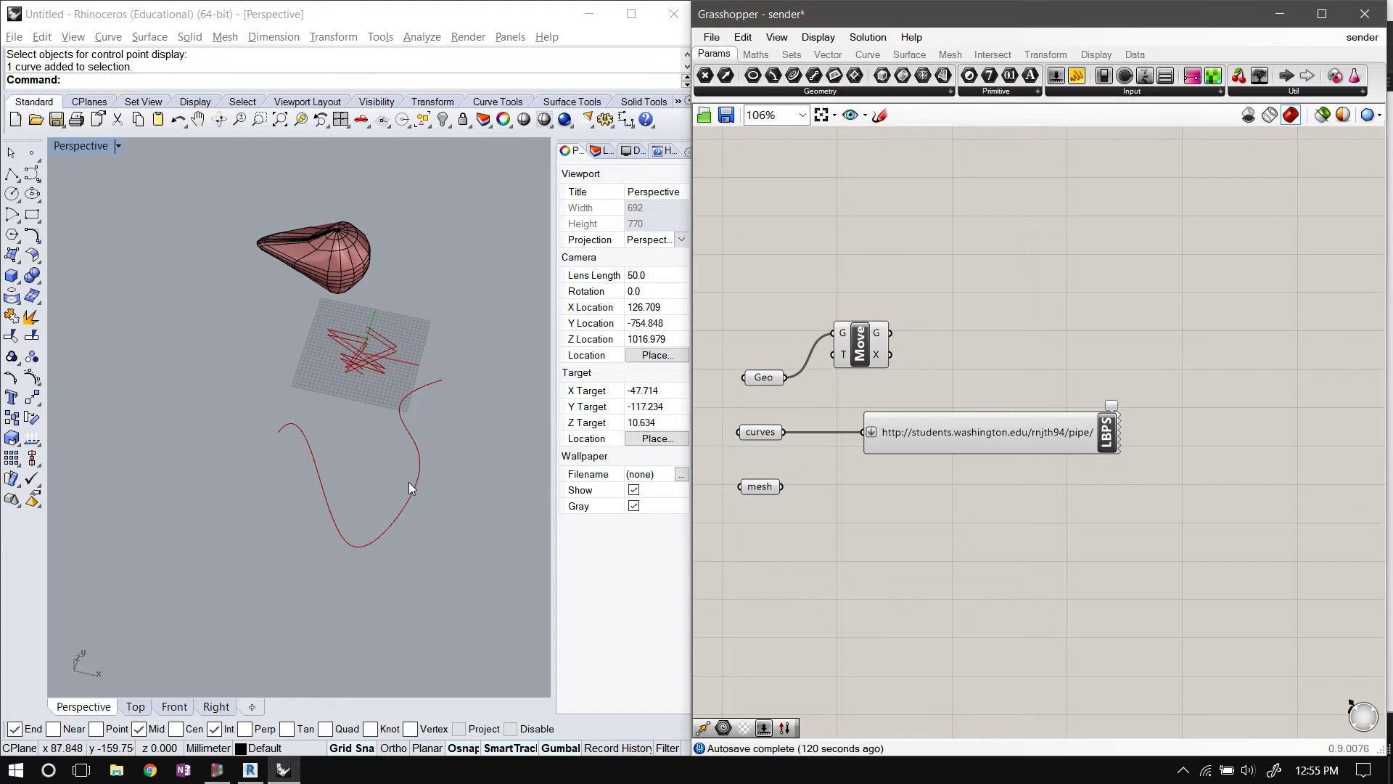
# Snap the Rhino window to the left half and adjust the LBPS component's position
pyautogui.moveTo(916, 442); pyautogui.dragTo(882, 442)
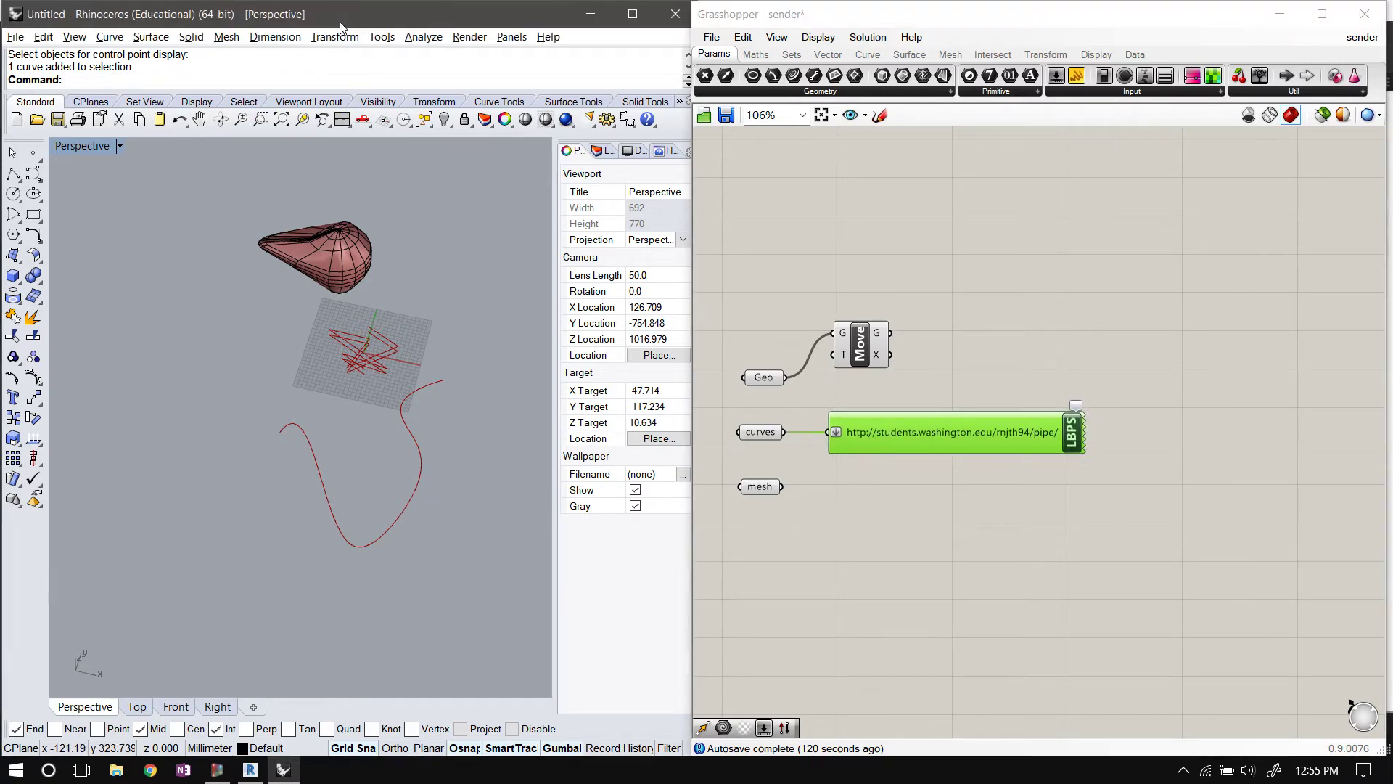
pyautogui.moveTo(341, 22); pyautogui.dragTo(301, 134)
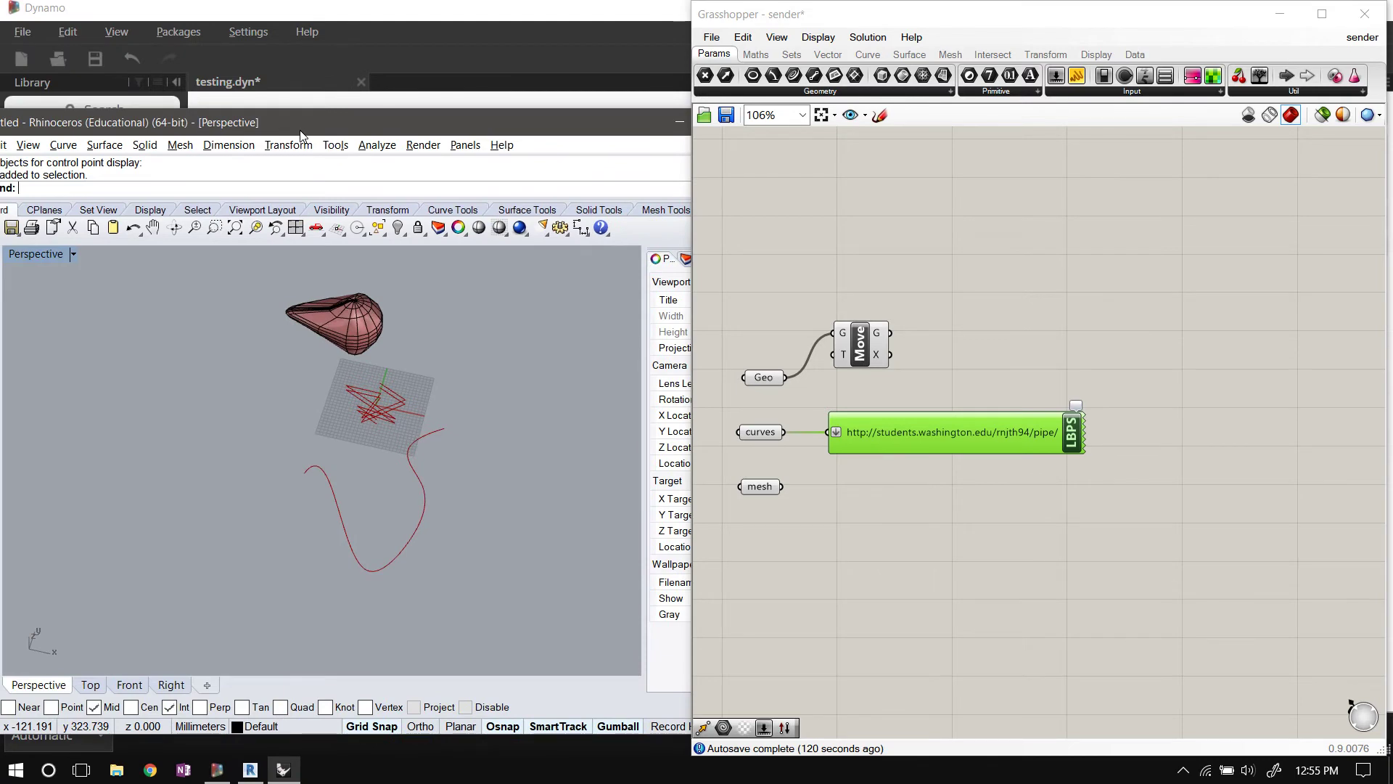
pyautogui.press('super+Left')
pyautogui.press('Escape')
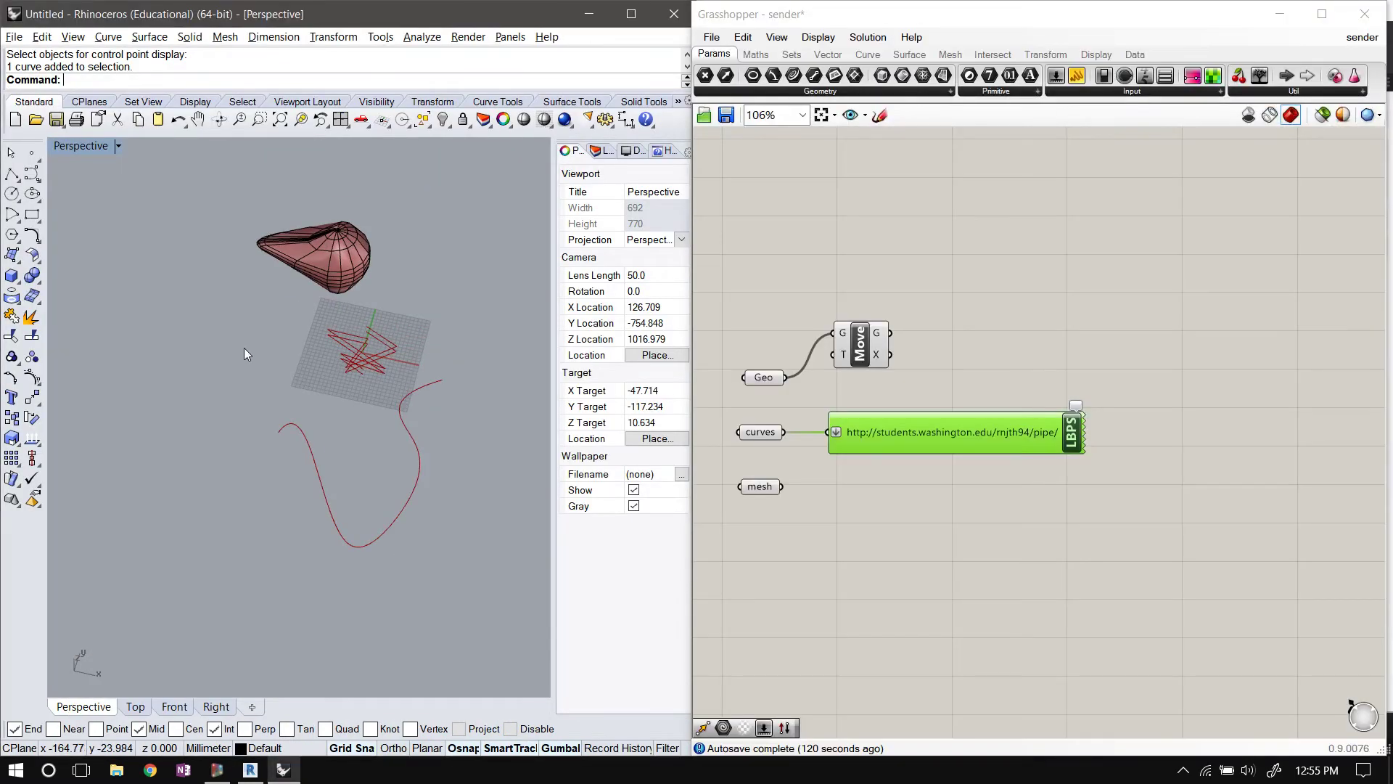
pyautogui.click(1023, 615)
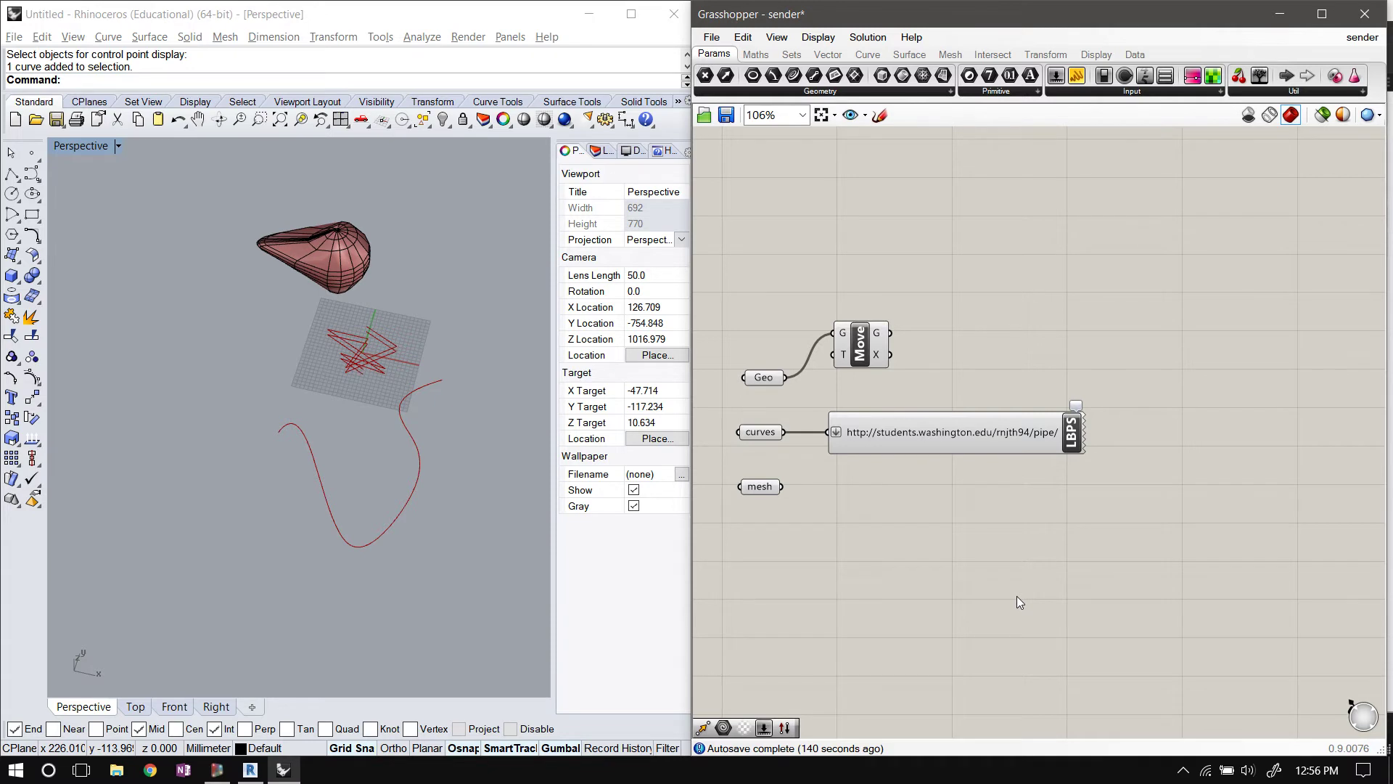
pyautogui.moveTo(908, 437); pyautogui.dragTo(940, 437)
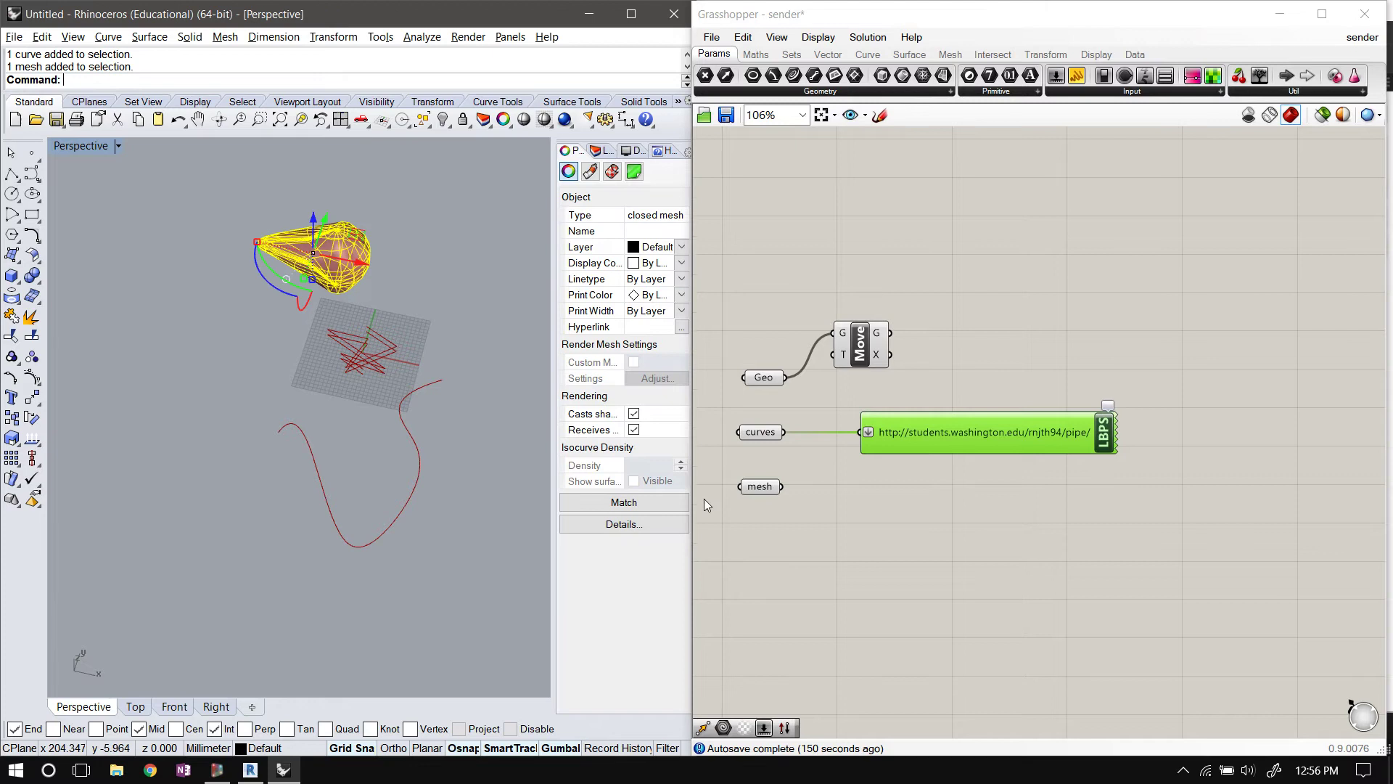
pyautogui.click(798, 540)
# Wire the mesh parameter into the LBPS pipe input in place of curves
pyautogui.click(760, 486)
pyautogui.click(498, 472)
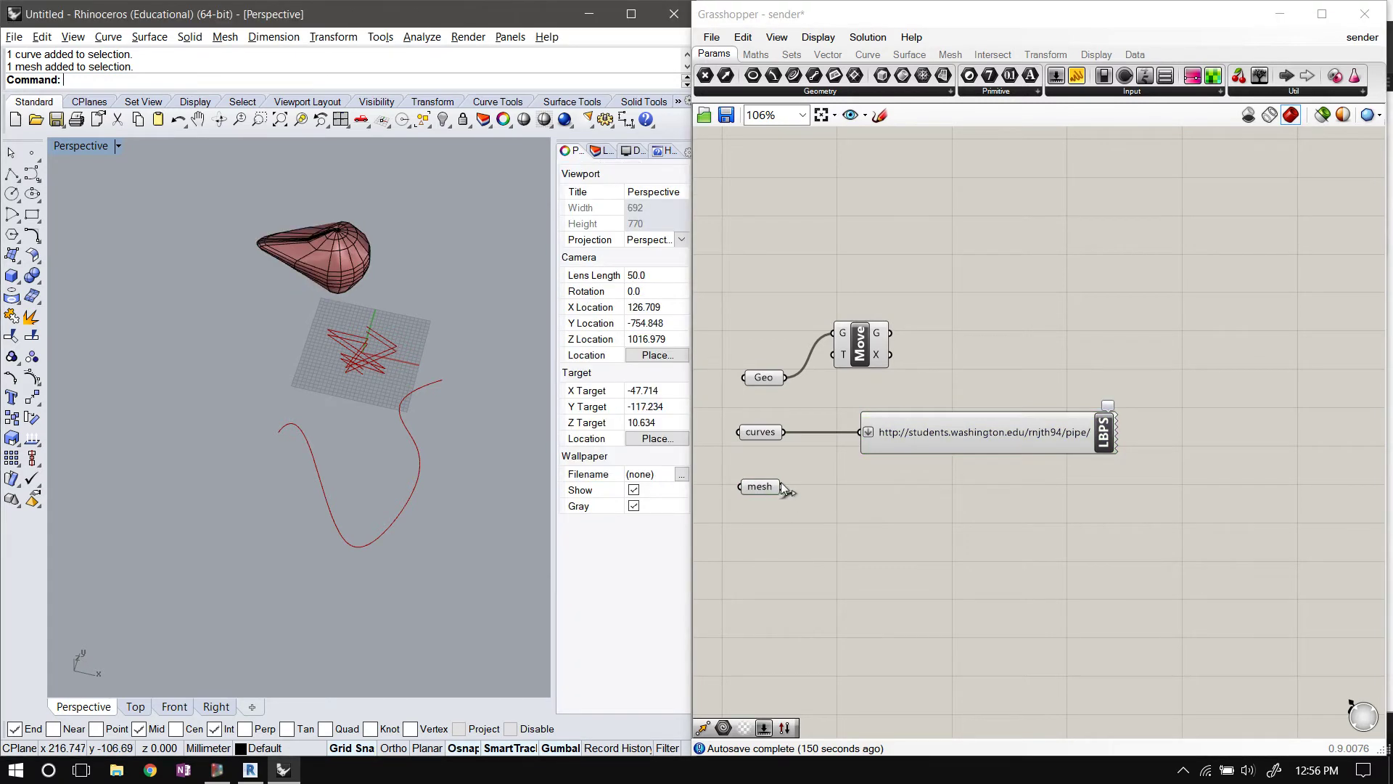
pyautogui.moveTo(783, 487); pyautogui.dragTo(863, 433)
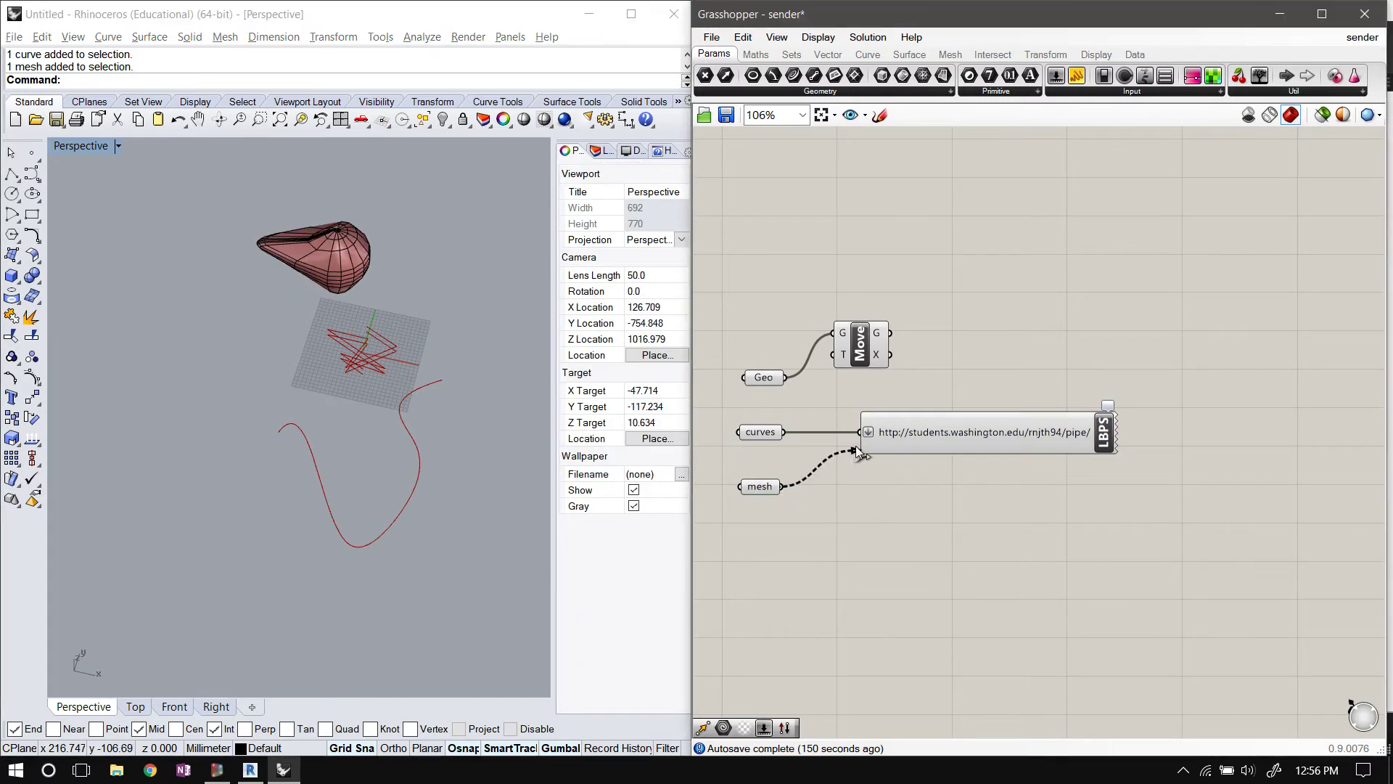
pyautogui.click(936, 432)
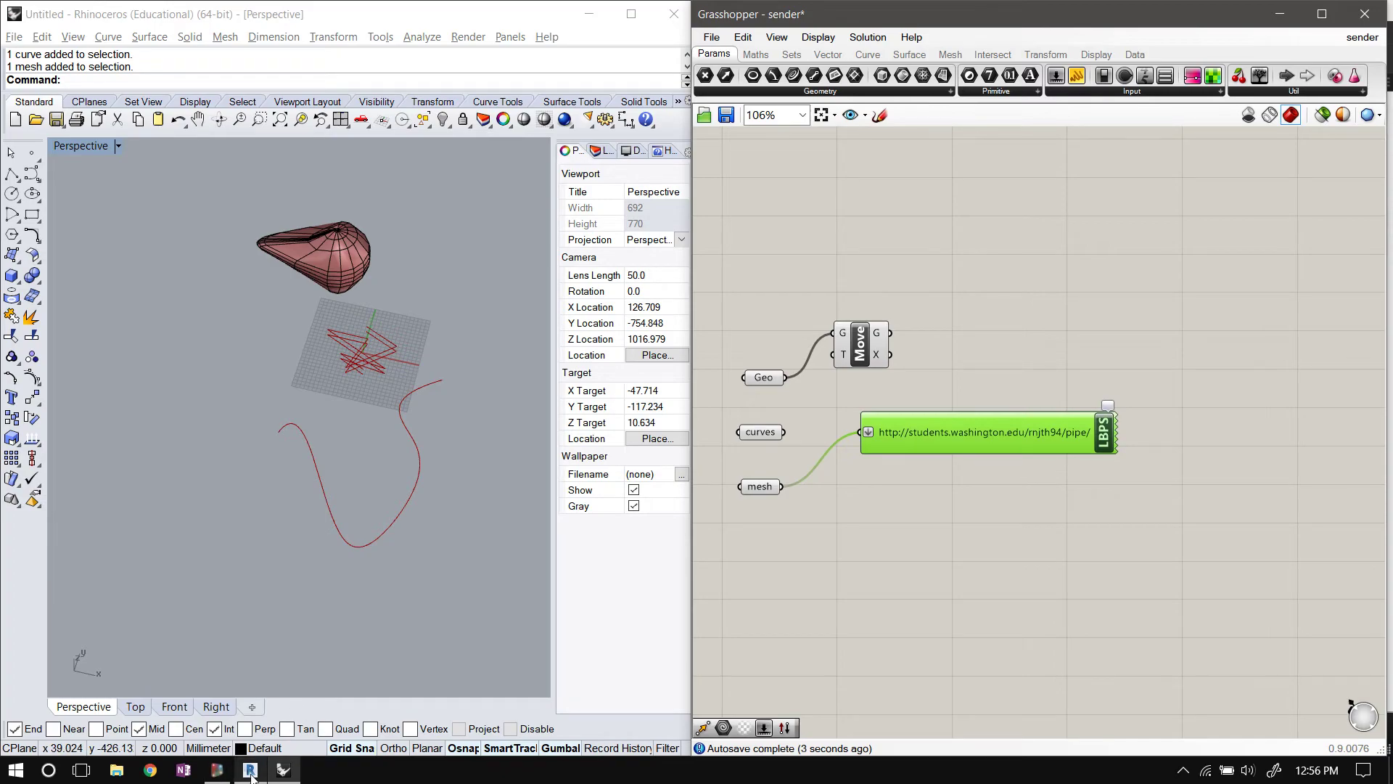
pyautogui.click(220, 770)
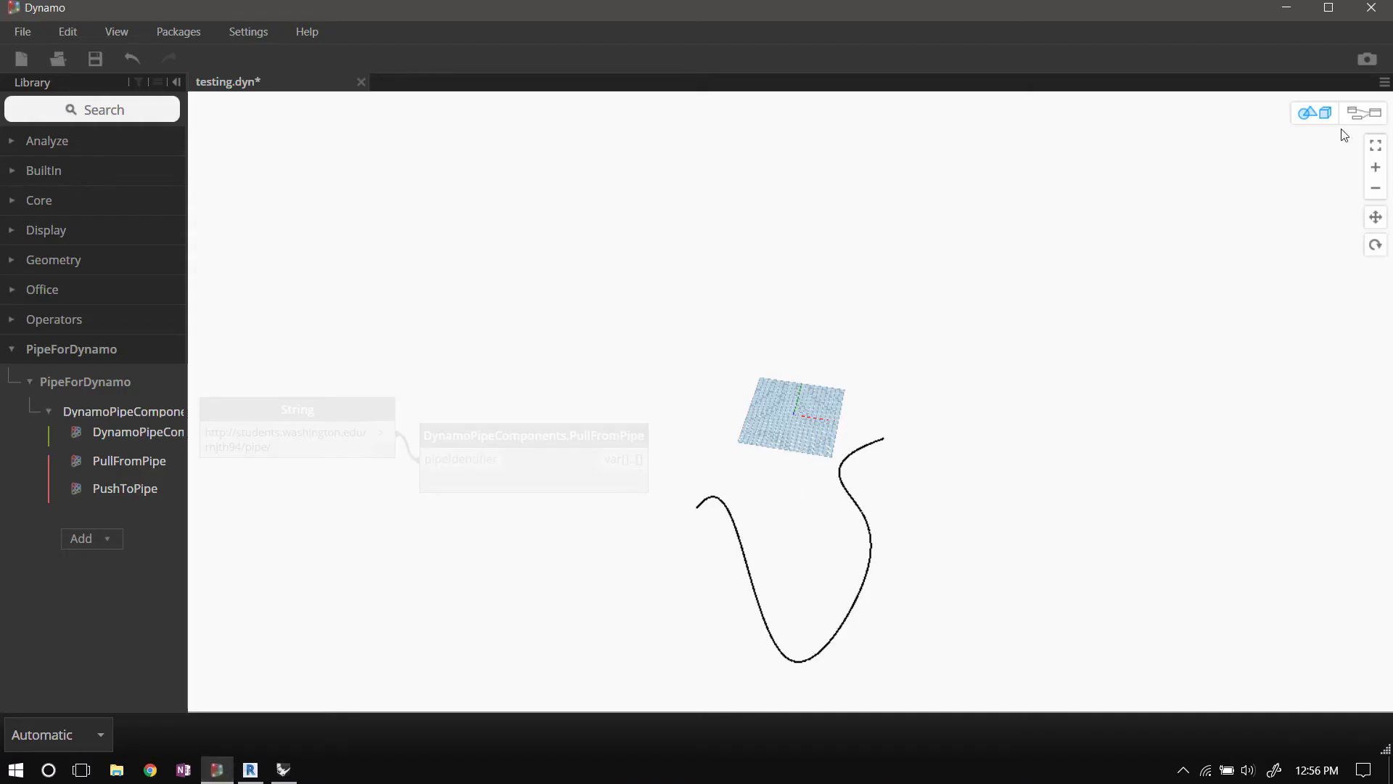
# Reconnect the String to PullFromPipe's pipeIdentifier so it pulls the teardrop mesh, then return to Rhino
pyautogui.click(1353, 115)
pyautogui.click(381, 434)
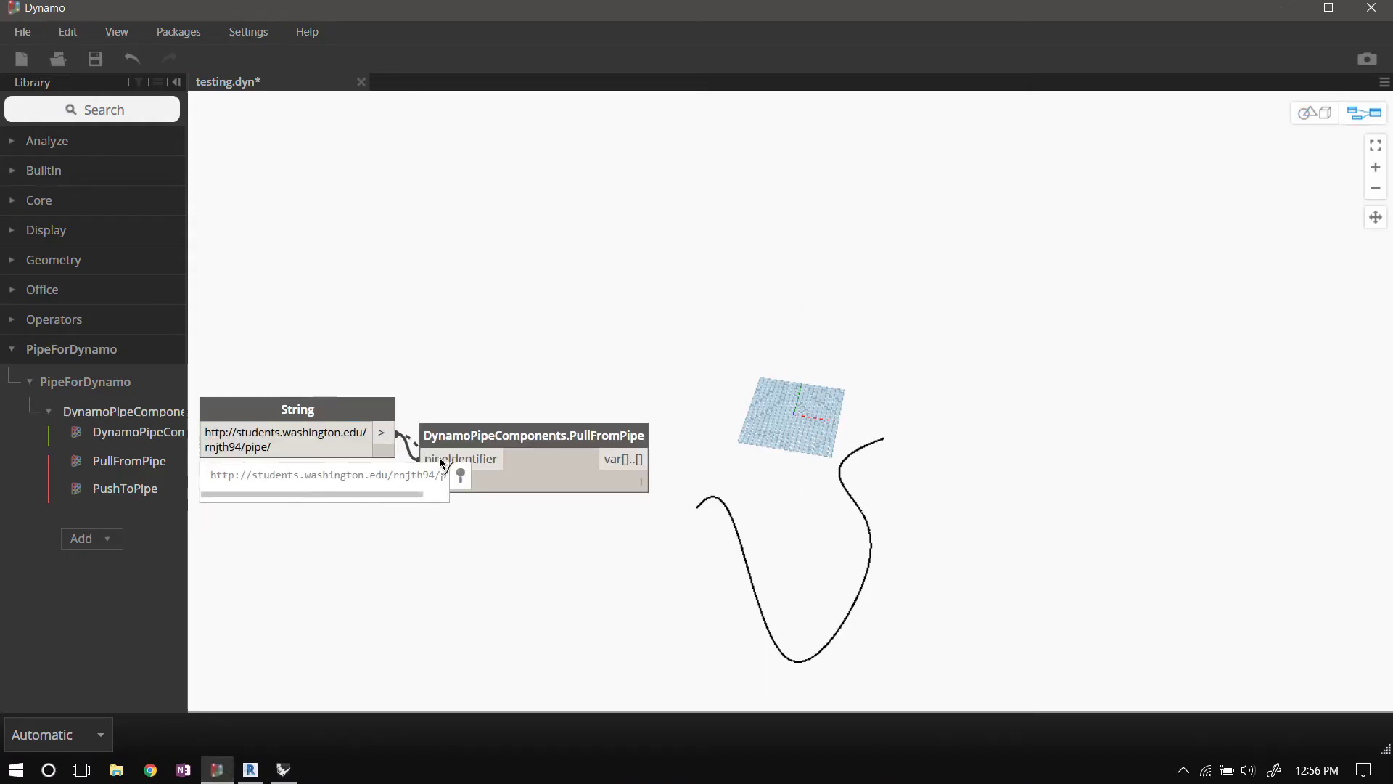
pyautogui.click(477, 458)
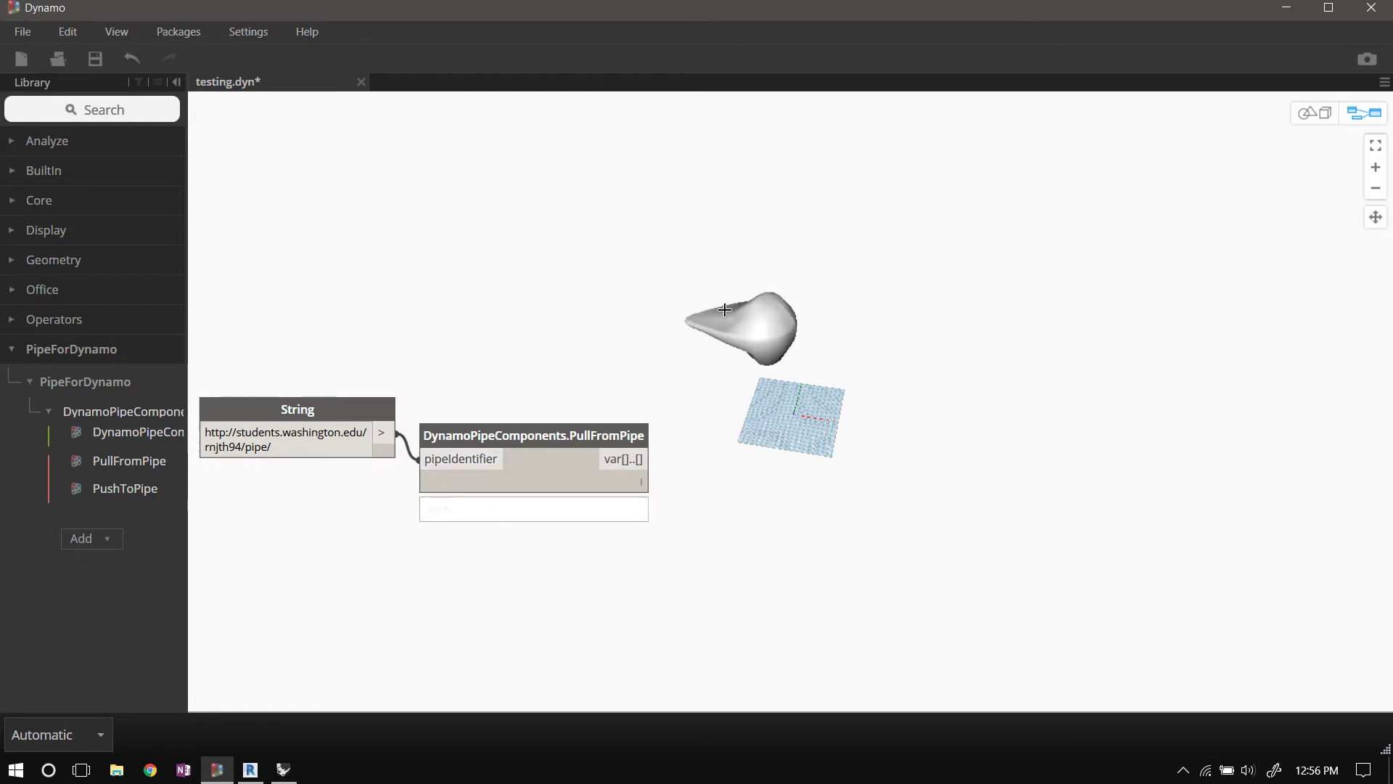
pyautogui.click(459, 462)
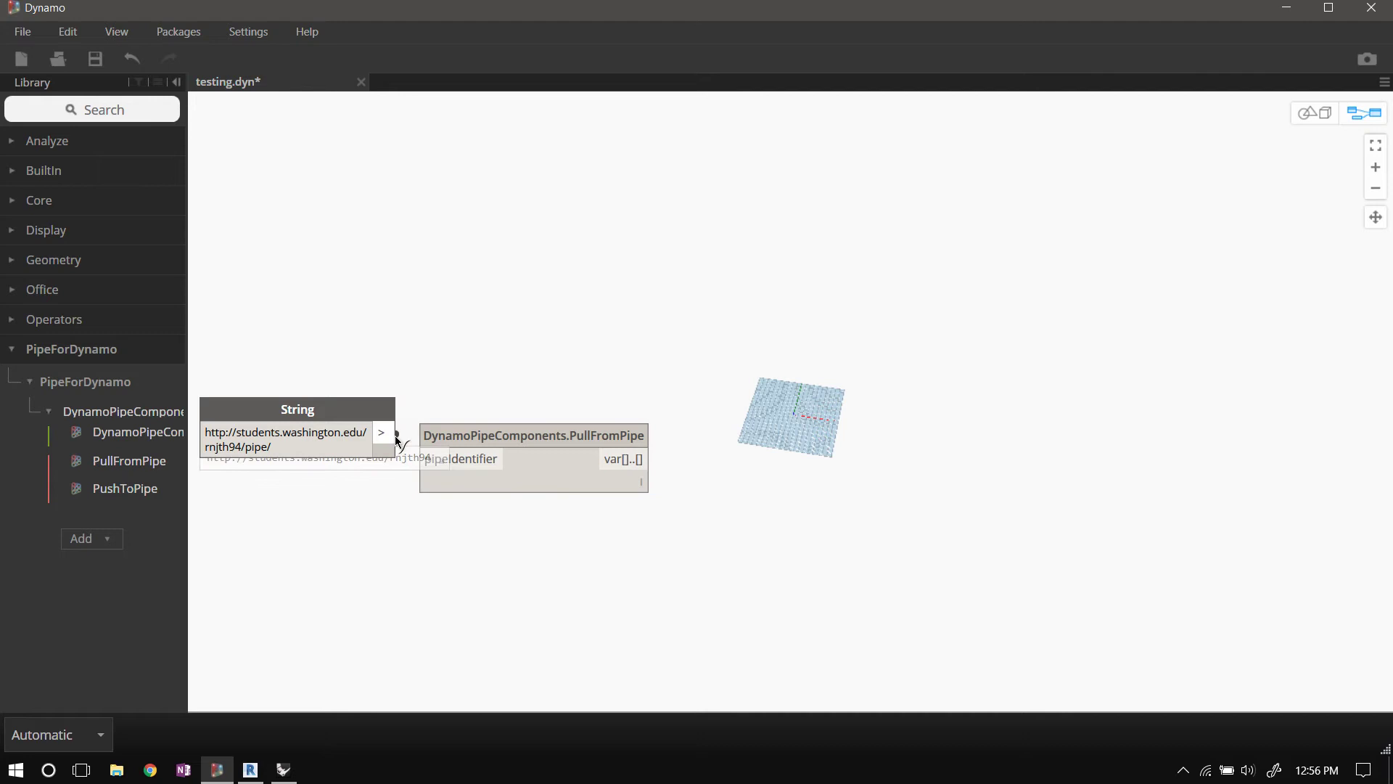
pyautogui.click(489, 463)
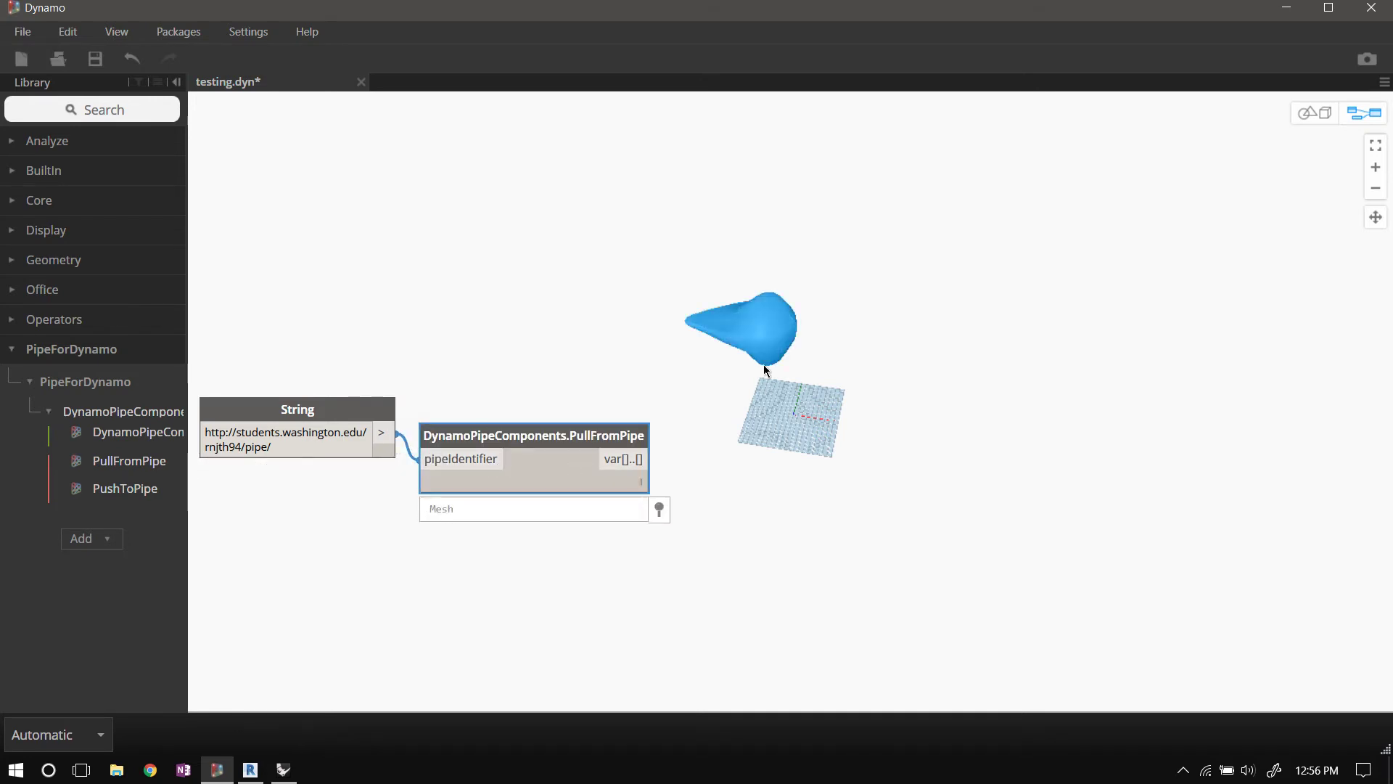
pyautogui.moveTo(565, 434); pyautogui.dragTo(598, 398)
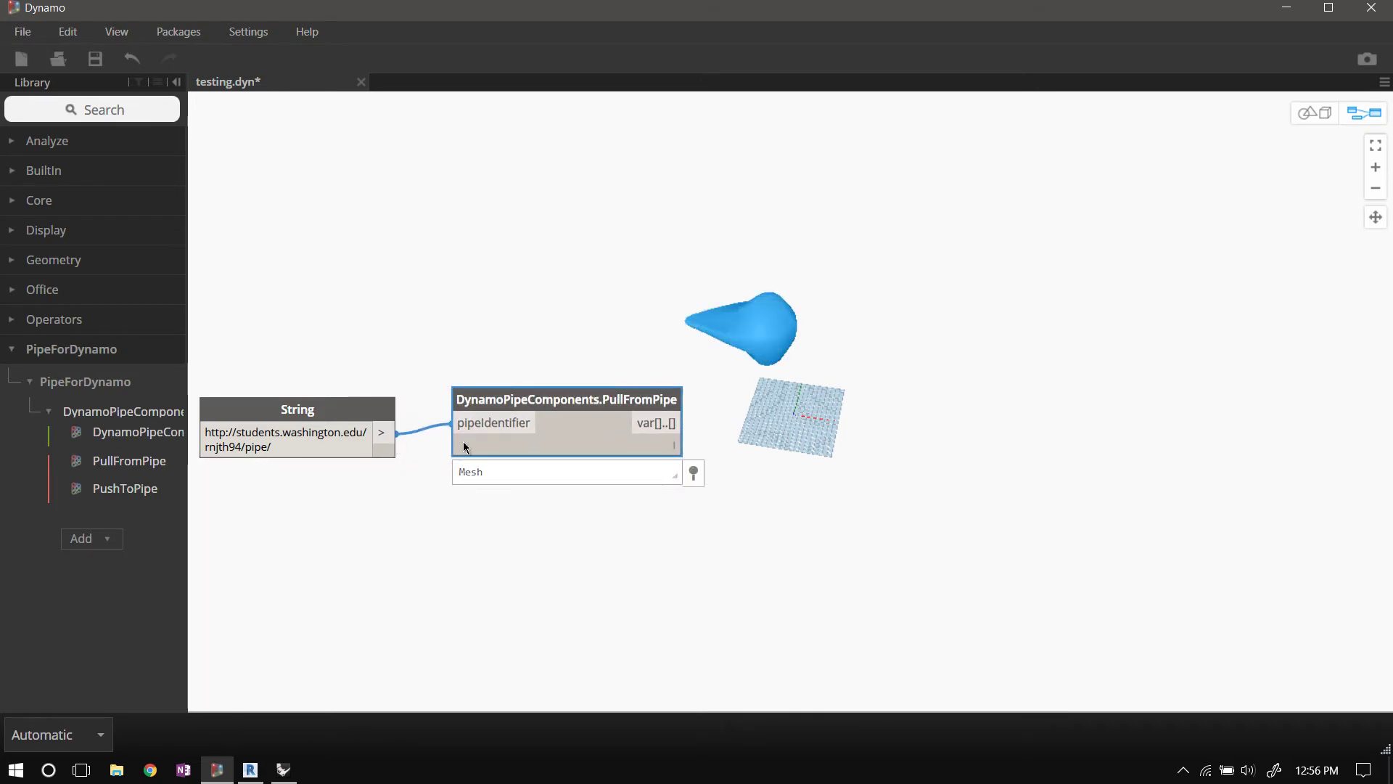
pyautogui.moveTo(454, 431); pyautogui.dragTo(429, 459)
pyautogui.click(808, 534)
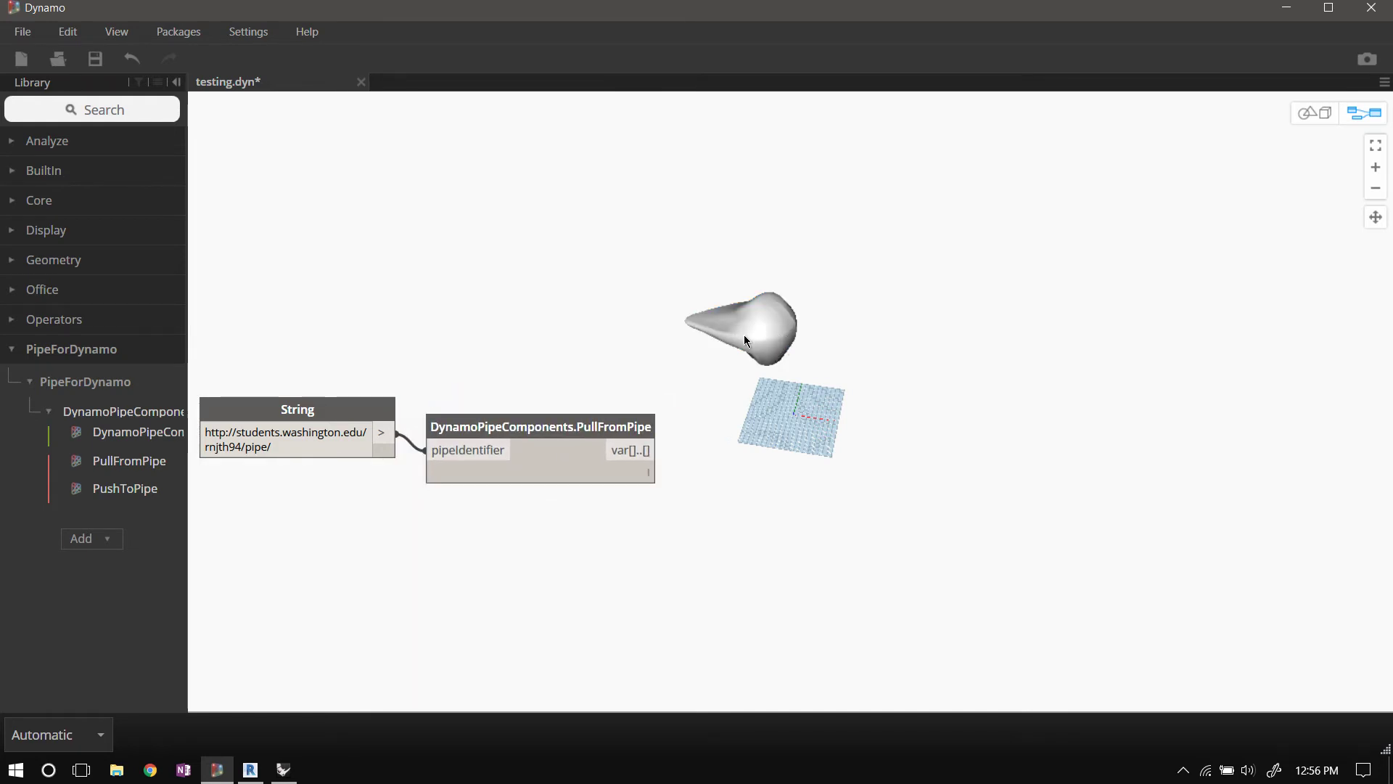
pyautogui.click(283, 771)
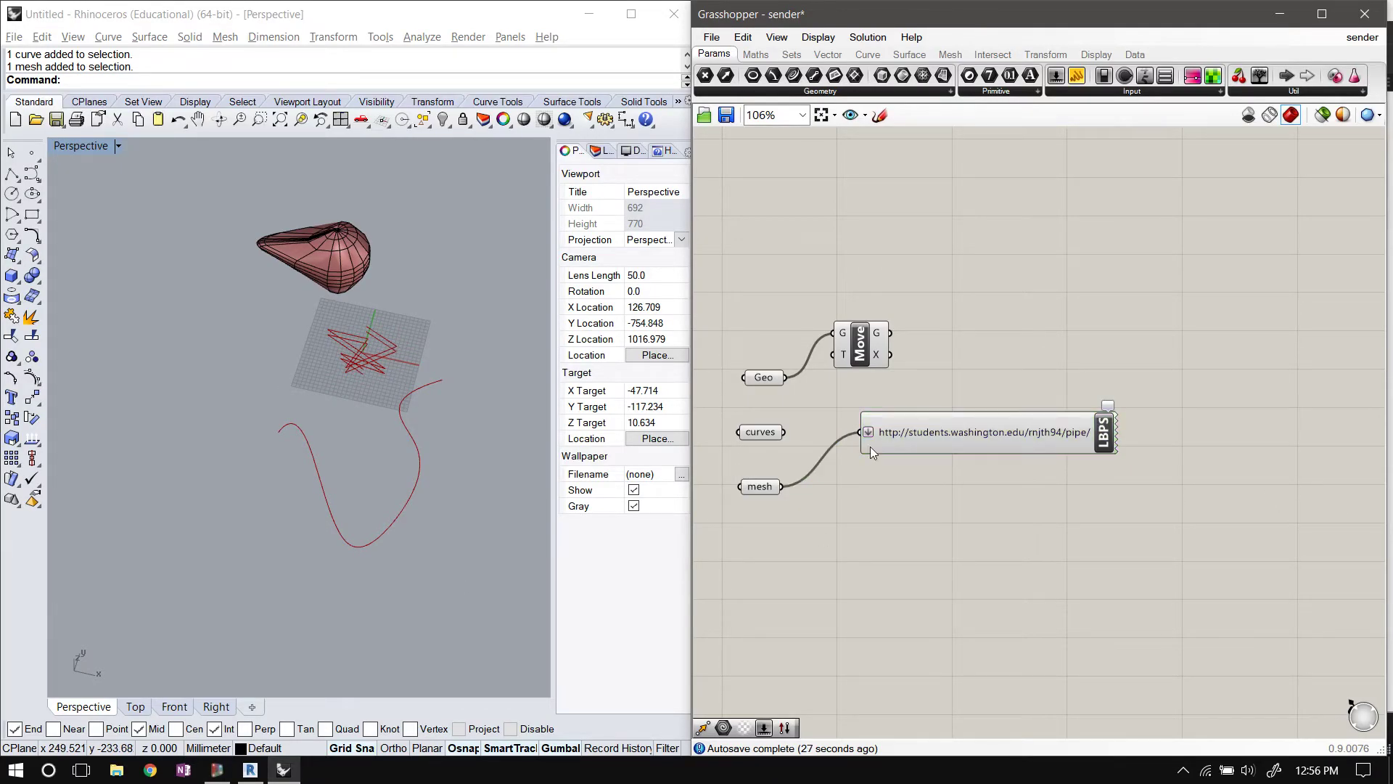
# Close Grasshopper and maximize the Rhino window
pyautogui.moveTo(962, 442); pyautogui.dragTo(927, 484)
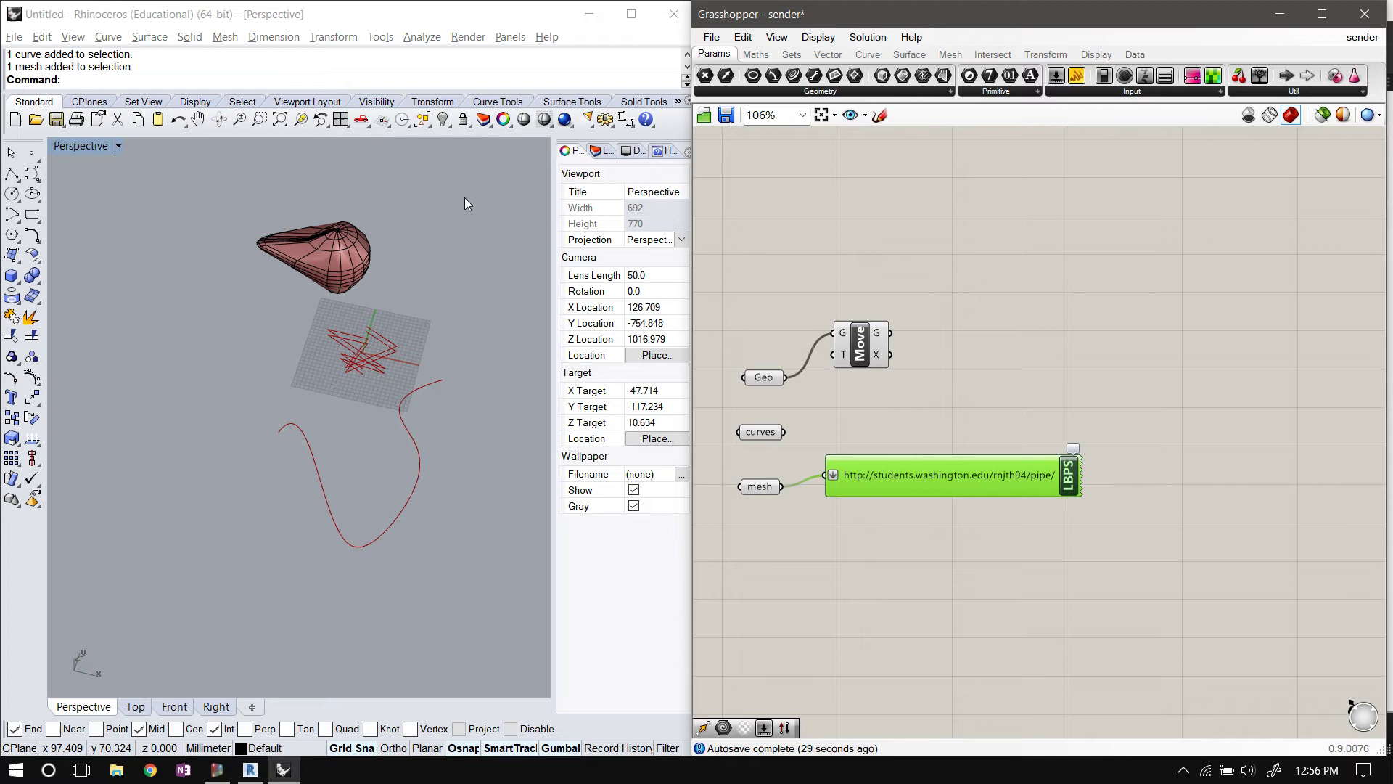
pyautogui.moveTo(896, 483)
pyautogui.click(1365, 14)
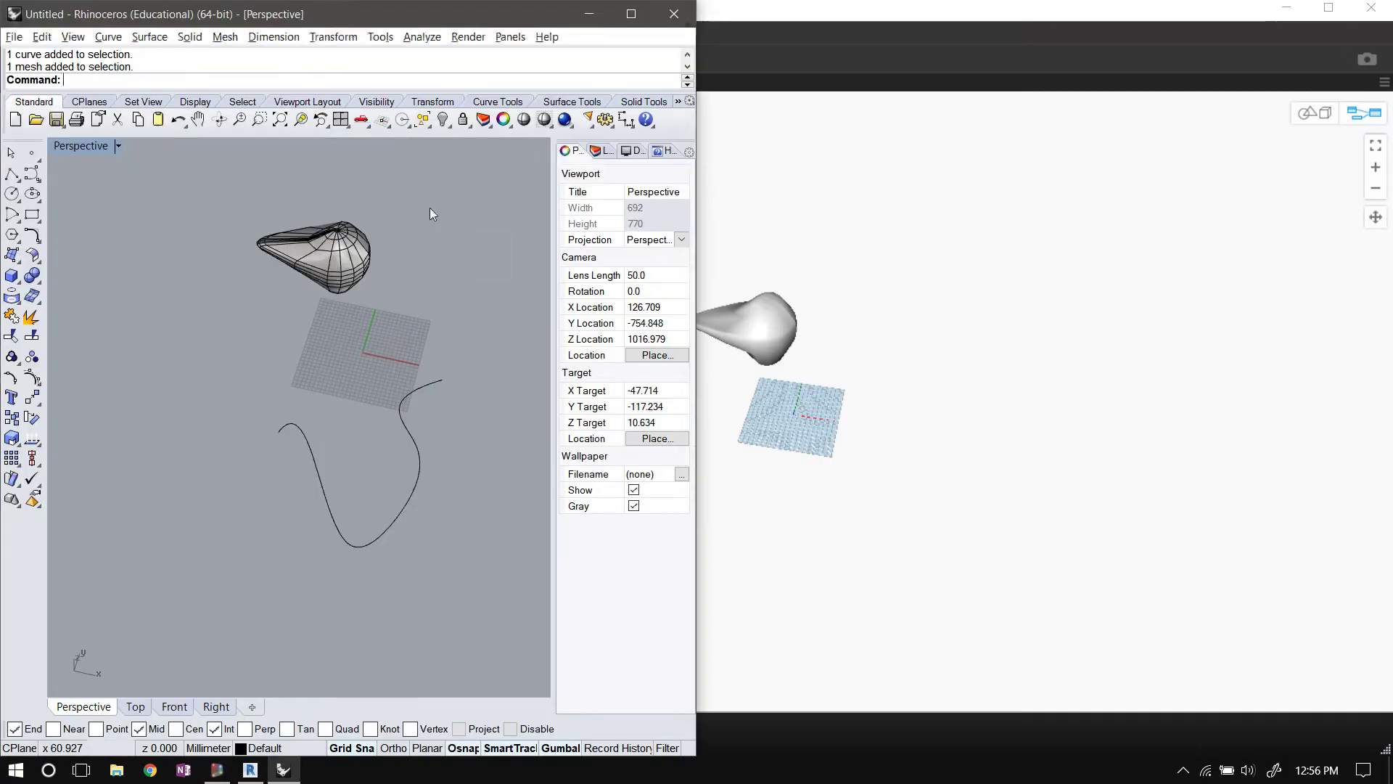
pyautogui.click(629, 13)
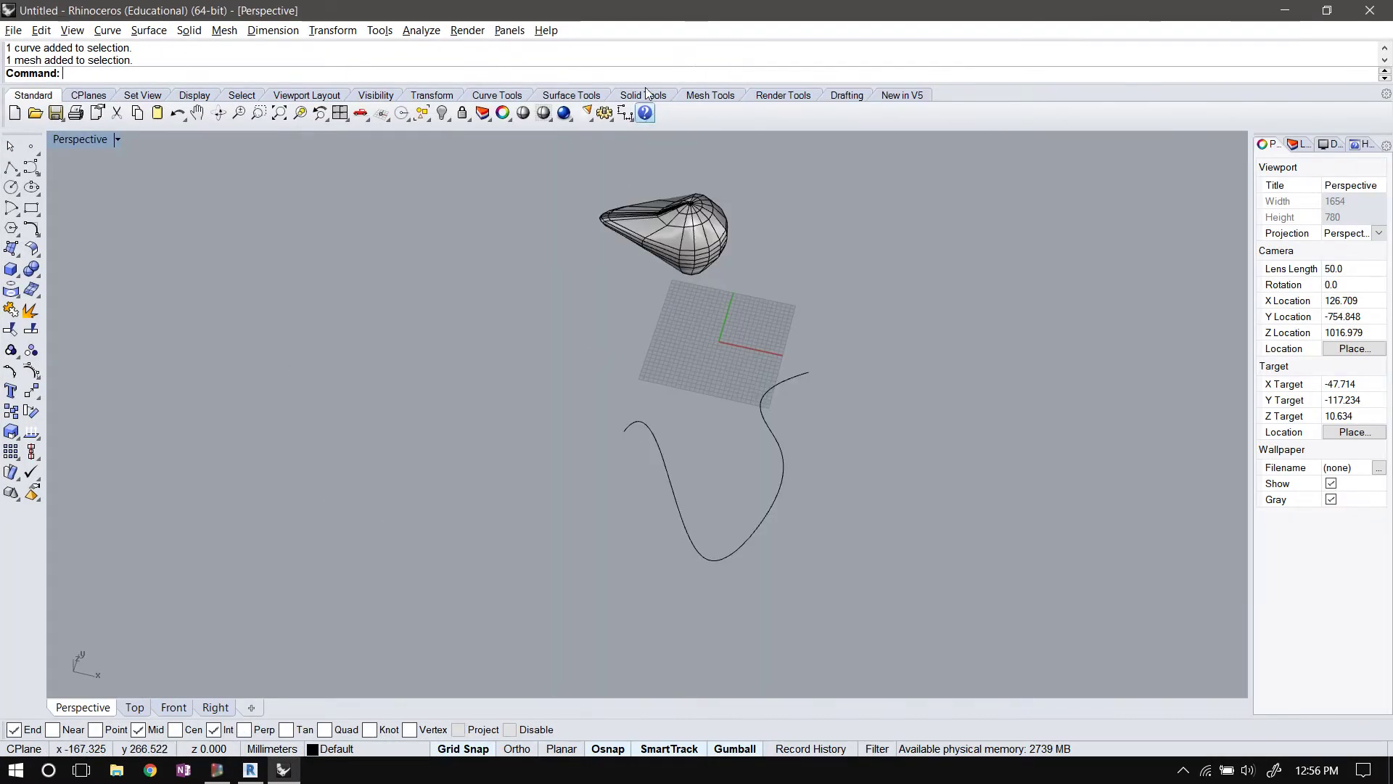
pyautogui.moveTo(724, 389)
pyautogui.mouseDown(button='right')
pyautogui.moveTo(733, 407)
pyautogui.moveTo(722, 405)
pyautogui.mouseUp(button='right')
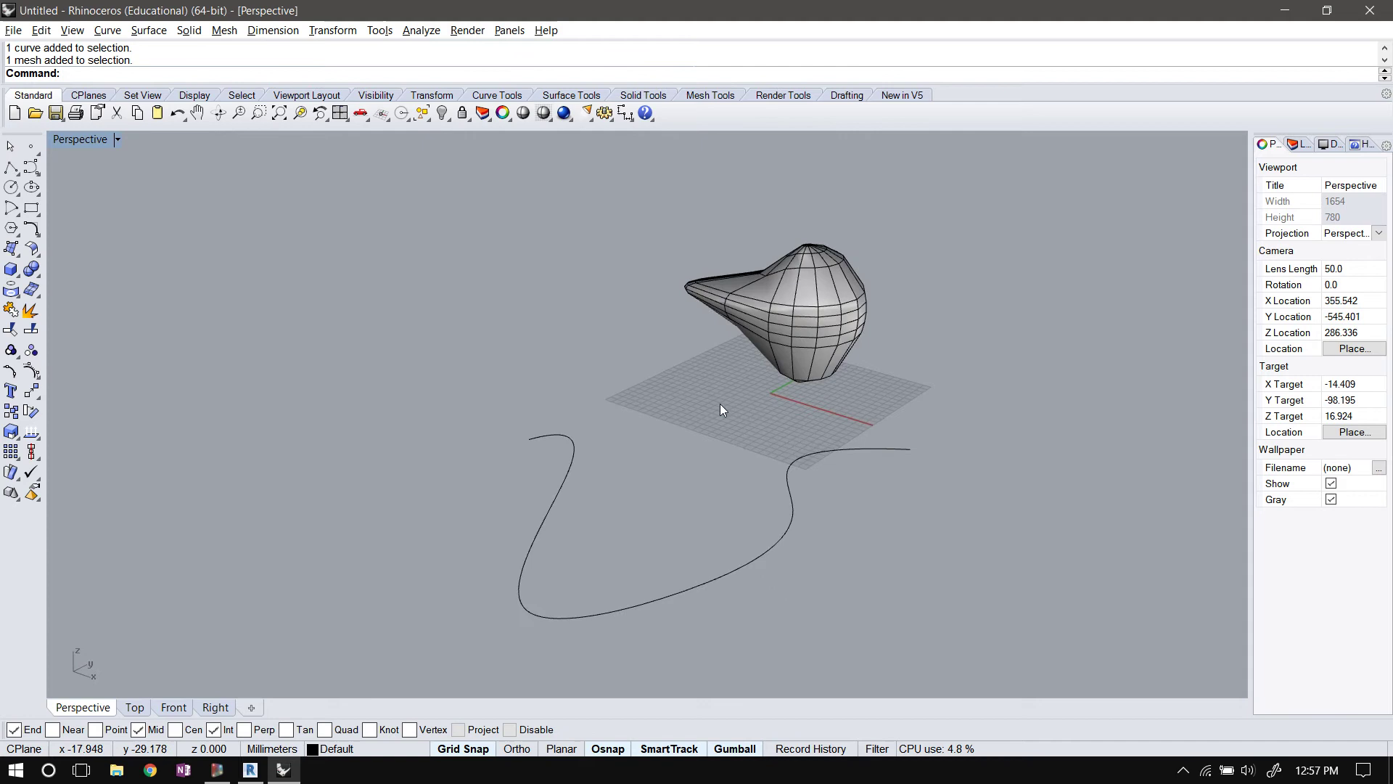
# Window-select the wavy curve and teardrop mesh and hide them with Hide
pyautogui.moveTo(803, 363); pyautogui.dragTo(768, 520)
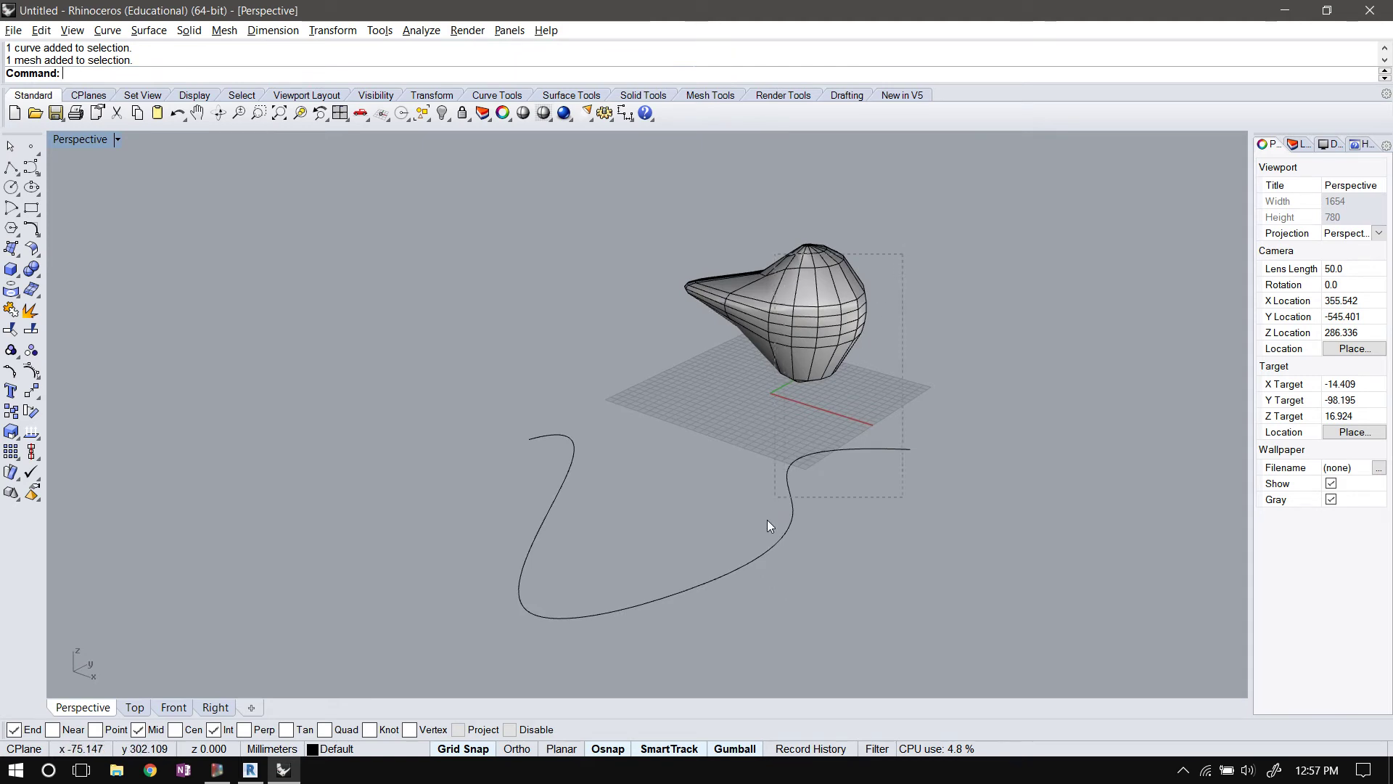
pyautogui.click(912, 505)
pyautogui.write('How')
pyautogui.press('Return')
pyautogui.moveTo(952, 246); pyautogui.dragTo(855, 486)
pyautogui.write('Hide')
pyautogui.press('Return')
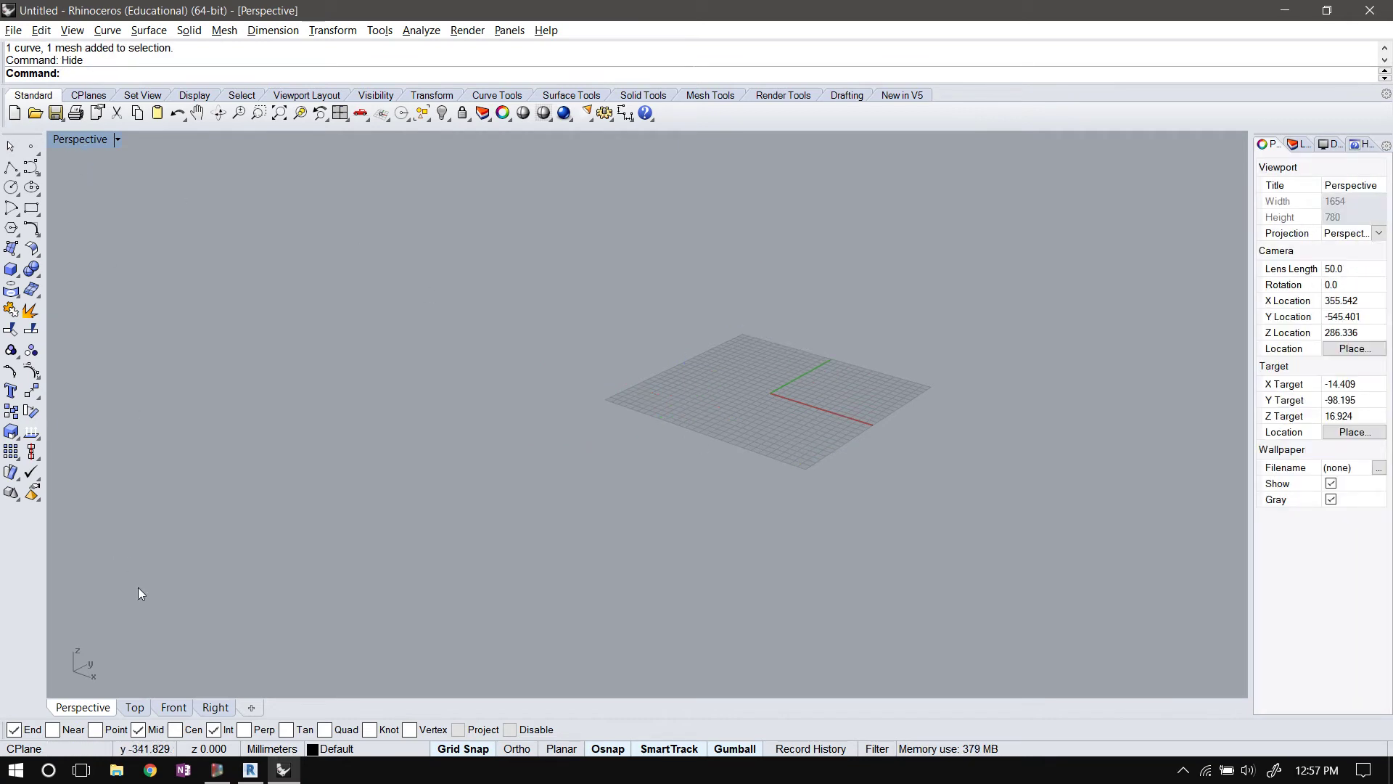
pyautogui.click(138, 708)
# In the Front view, draw a line from upper right to lower left through the origin
pyautogui.click(174, 708)
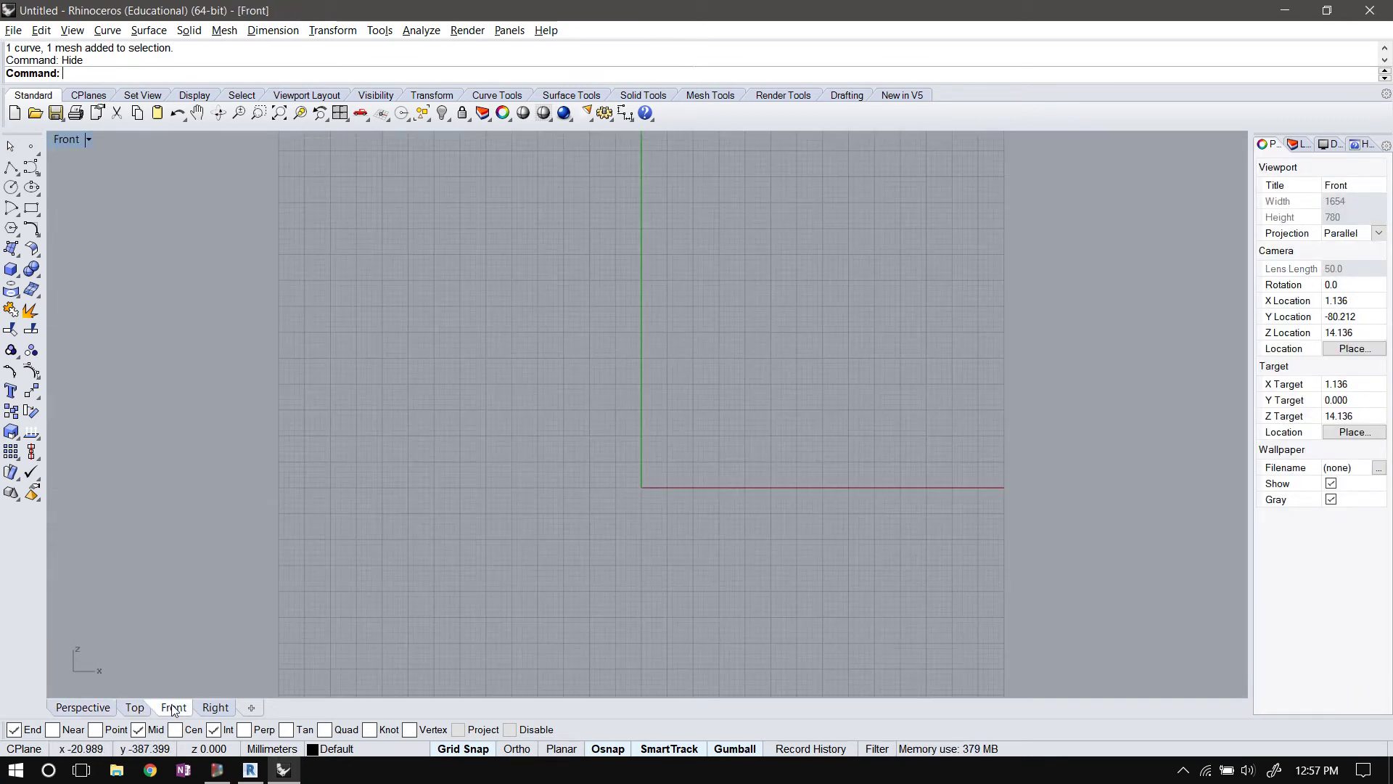
pyautogui.scroll(-3, 681, 490)
pyautogui.scroll(2, 541, 348)
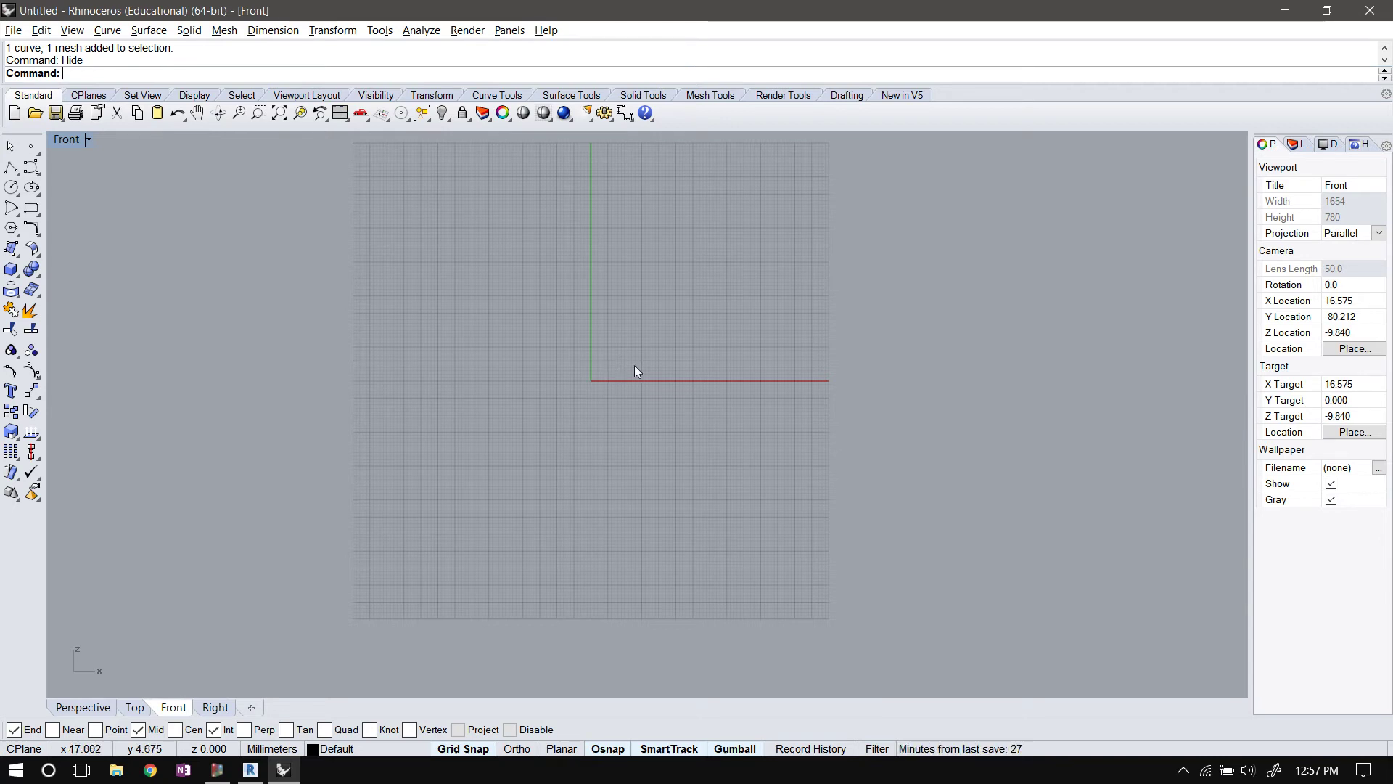
pyautogui.moveTo(16, 174); pyautogui.dragTo(55, 177)
pyautogui.click(652, 217)
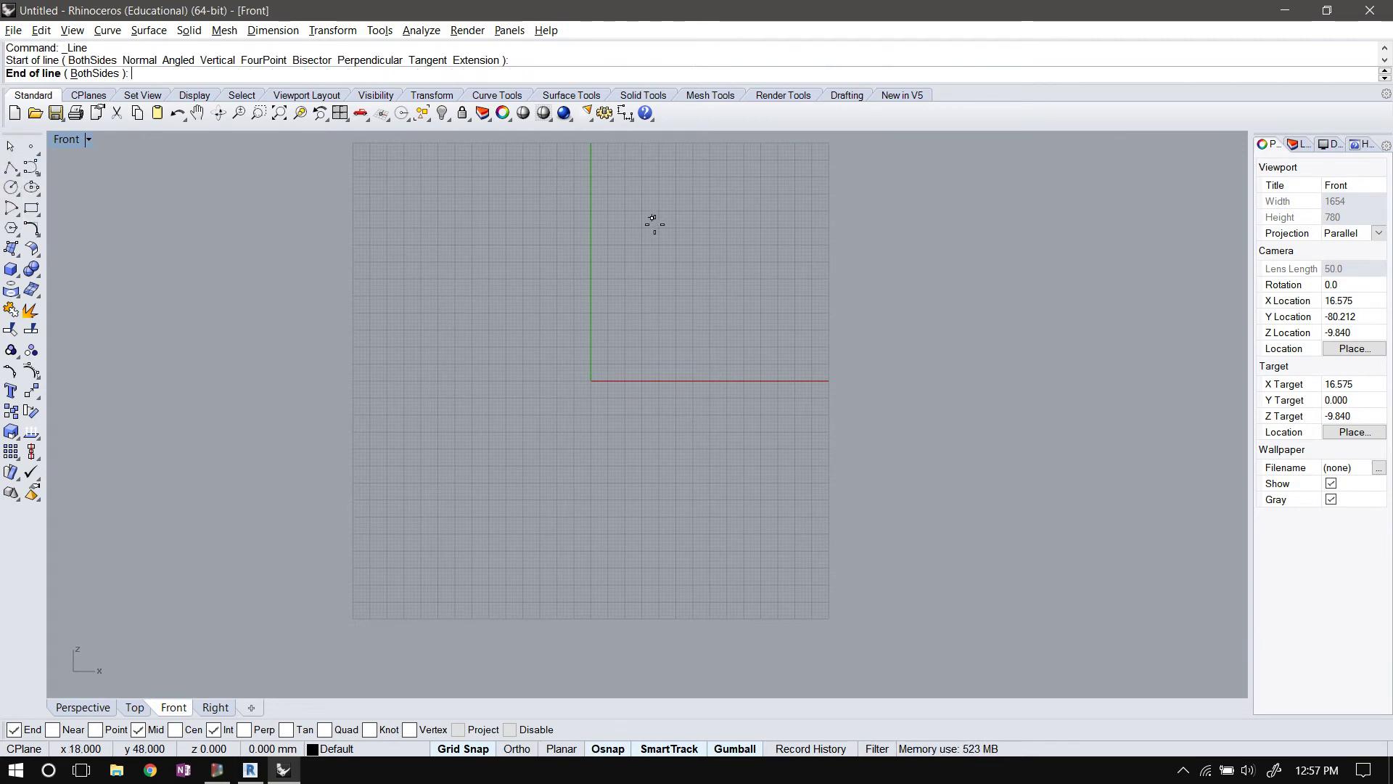
pyautogui.click(544, 543)
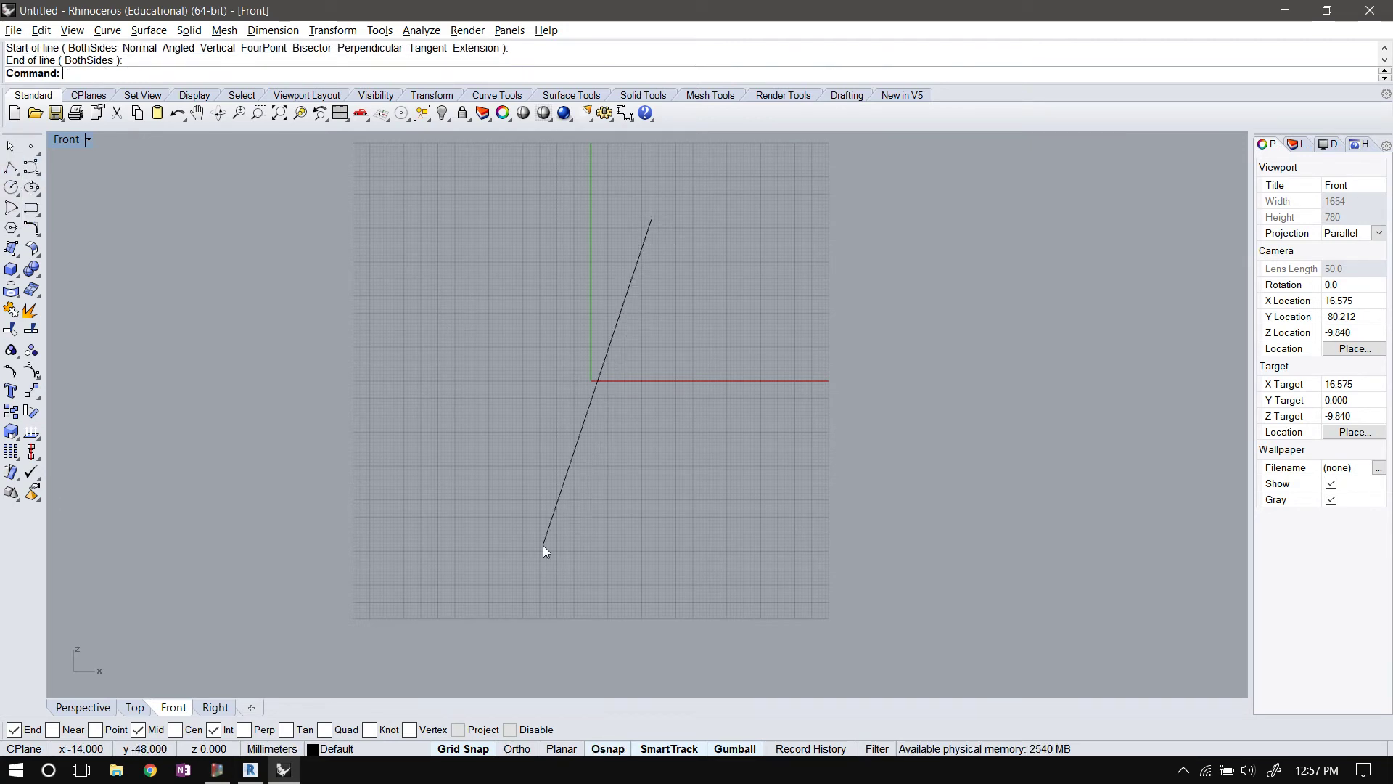
pyautogui.hotkey('ctrl', 'a')
pyautogui.click(682, 425)
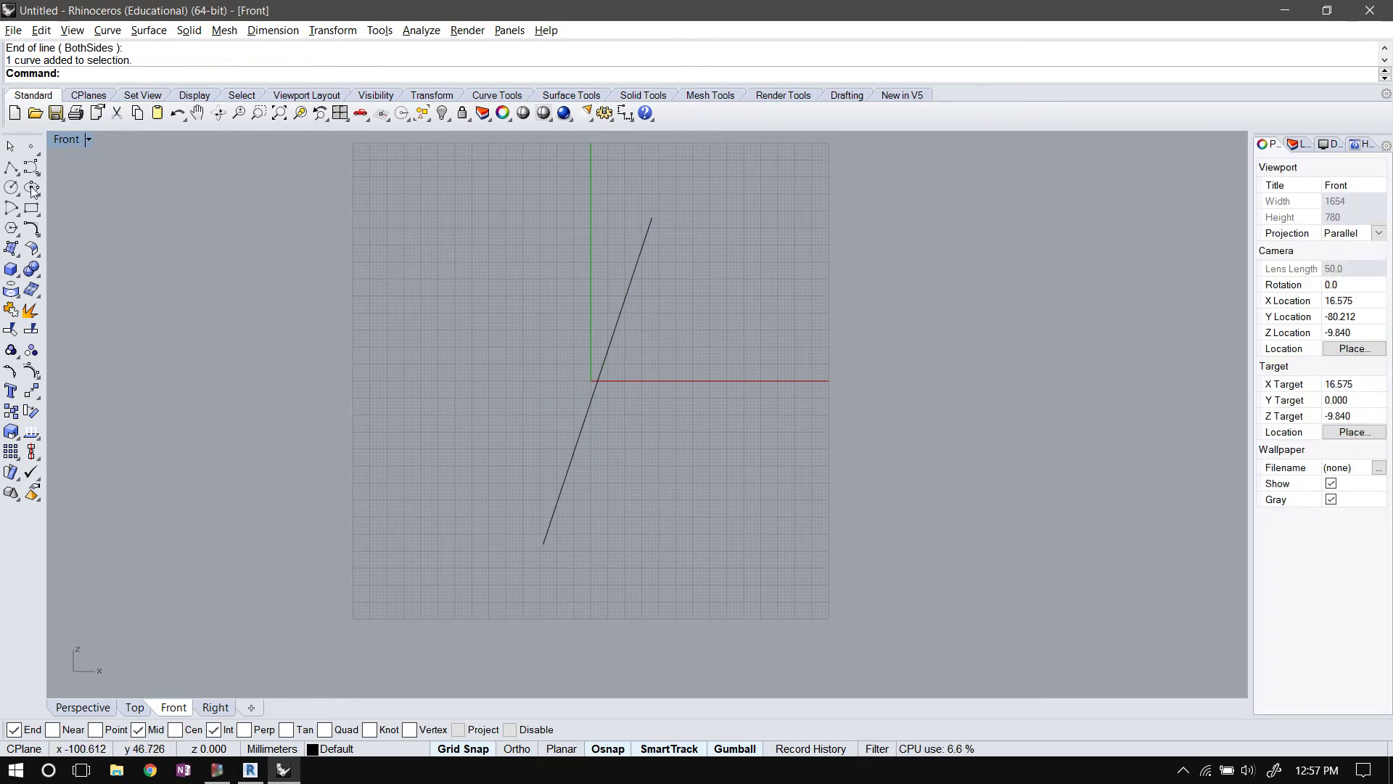
pyautogui.click(87, 139)
pyautogui.click(353, 227)
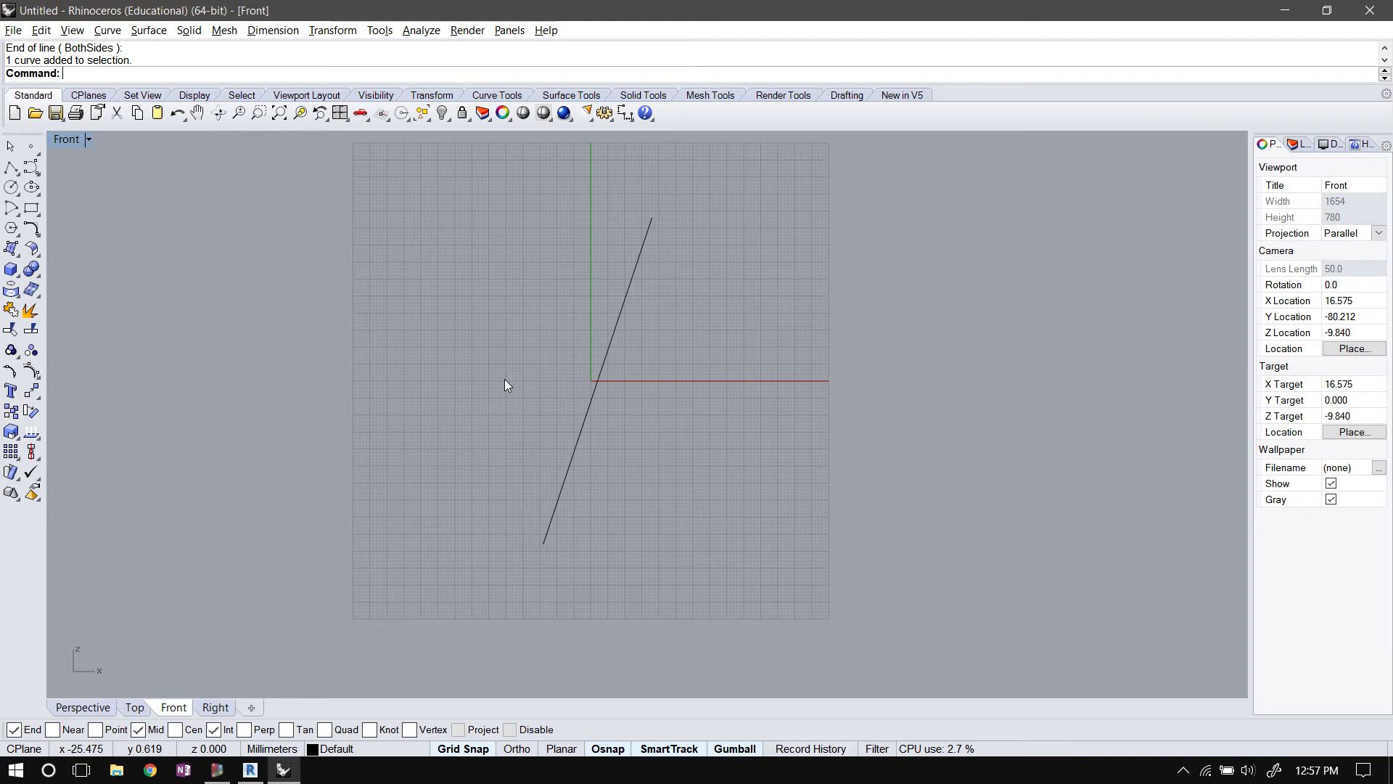
# Run PipePush in Rhino, paste the pipe URL and push the slanted line through it
pyautogui.write('Pipe')
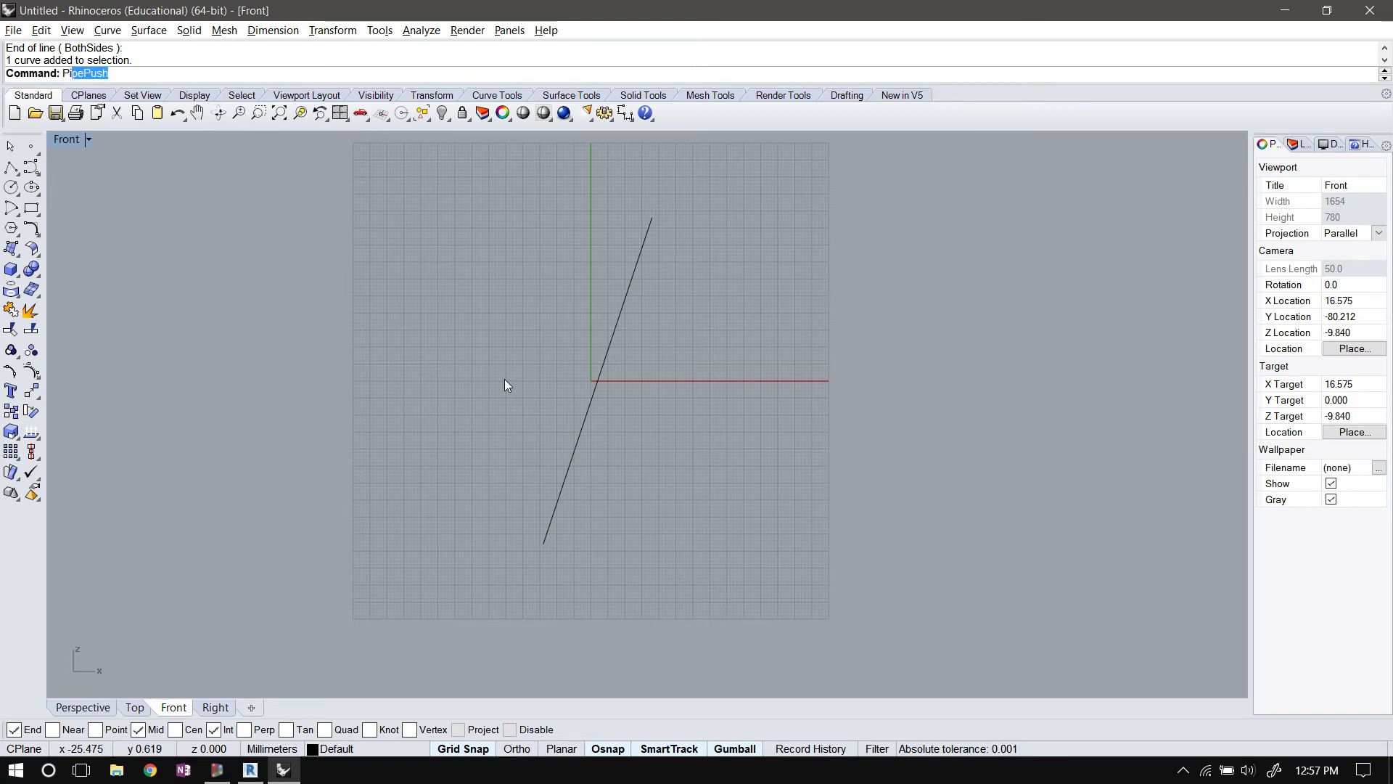
pyautogui.write('P')
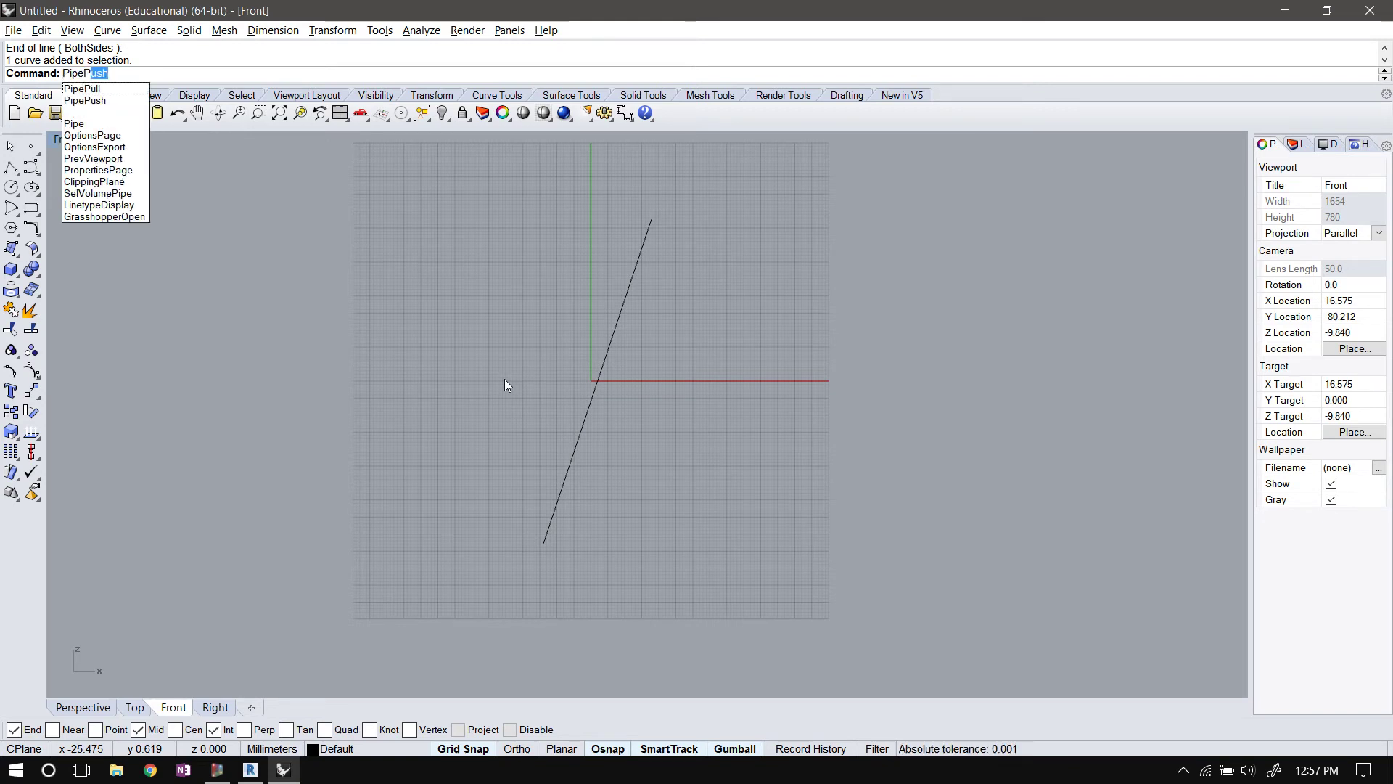
pyautogui.press('Down')
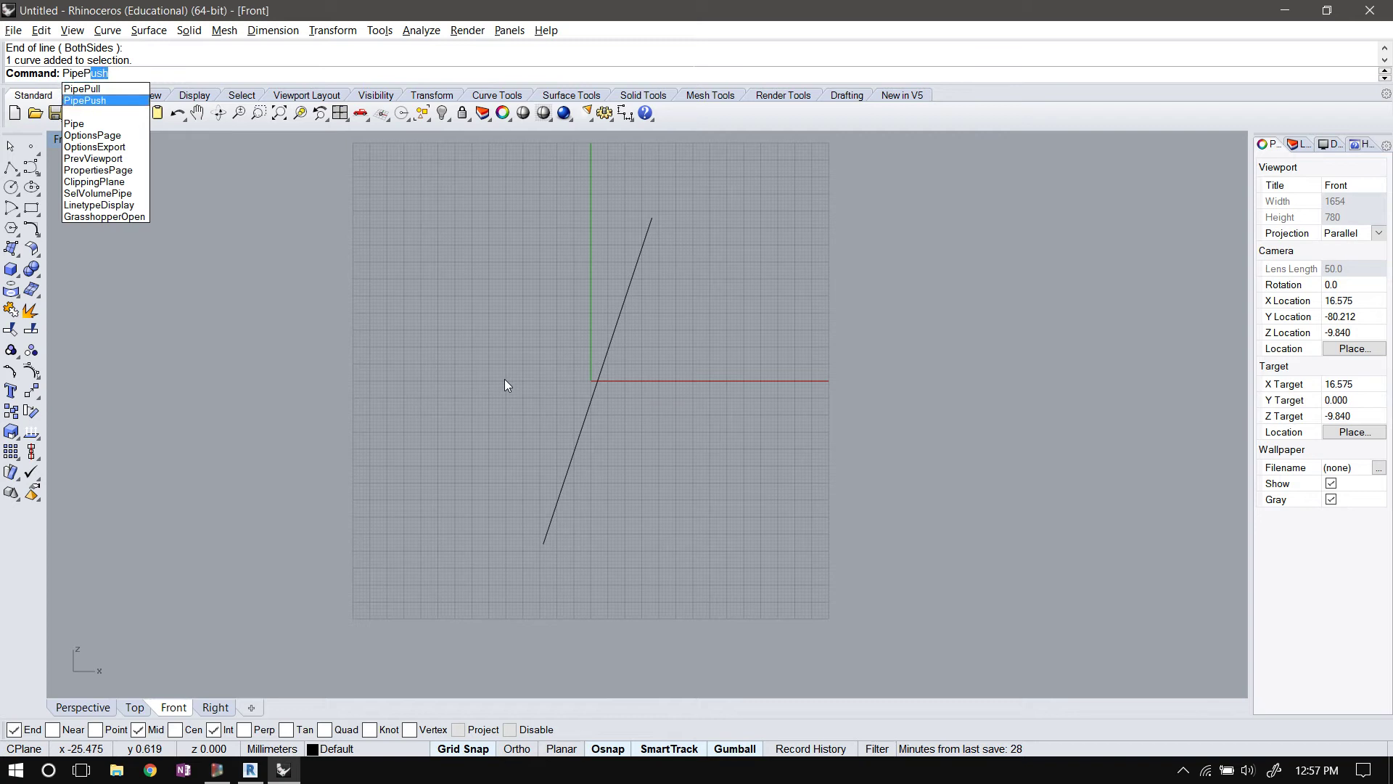
pyautogui.press('Up')
pyautogui.press('Down')
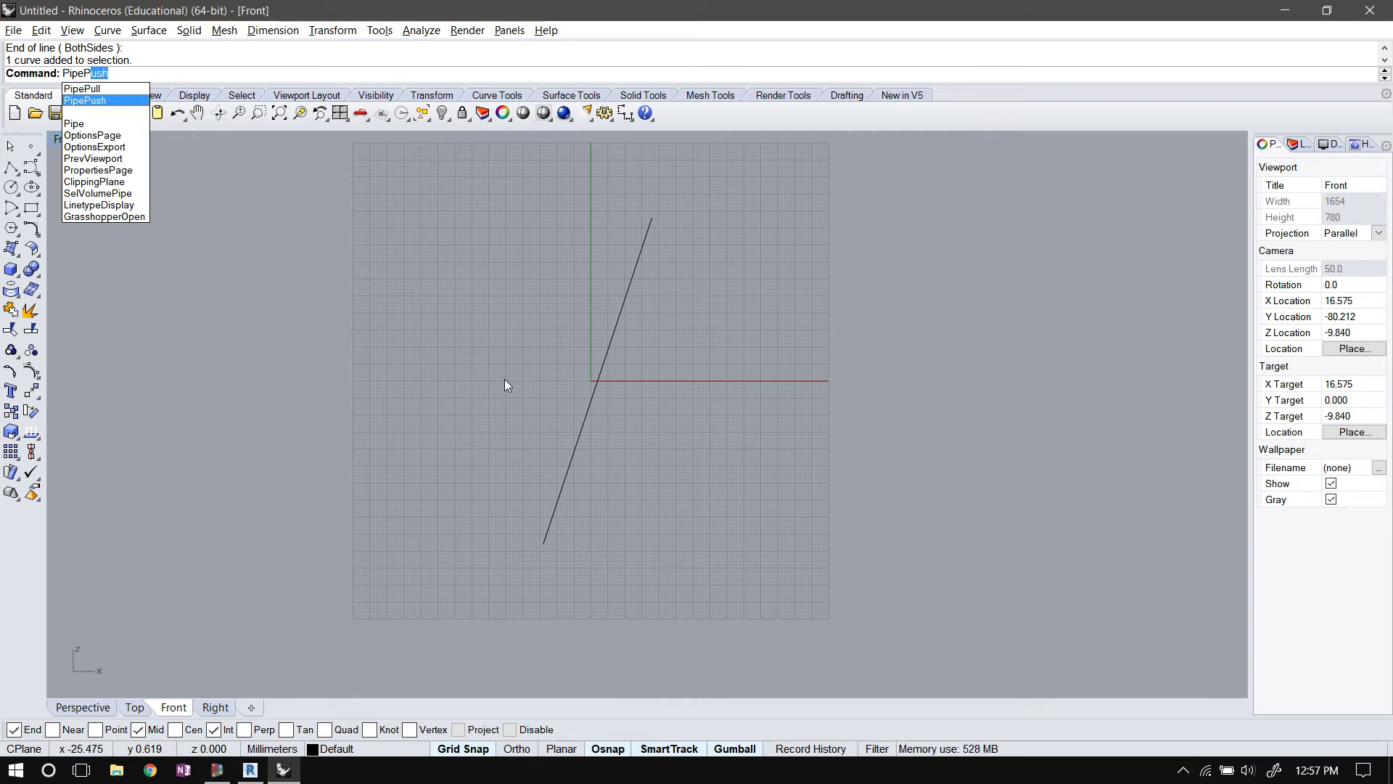
pyautogui.press('Return')
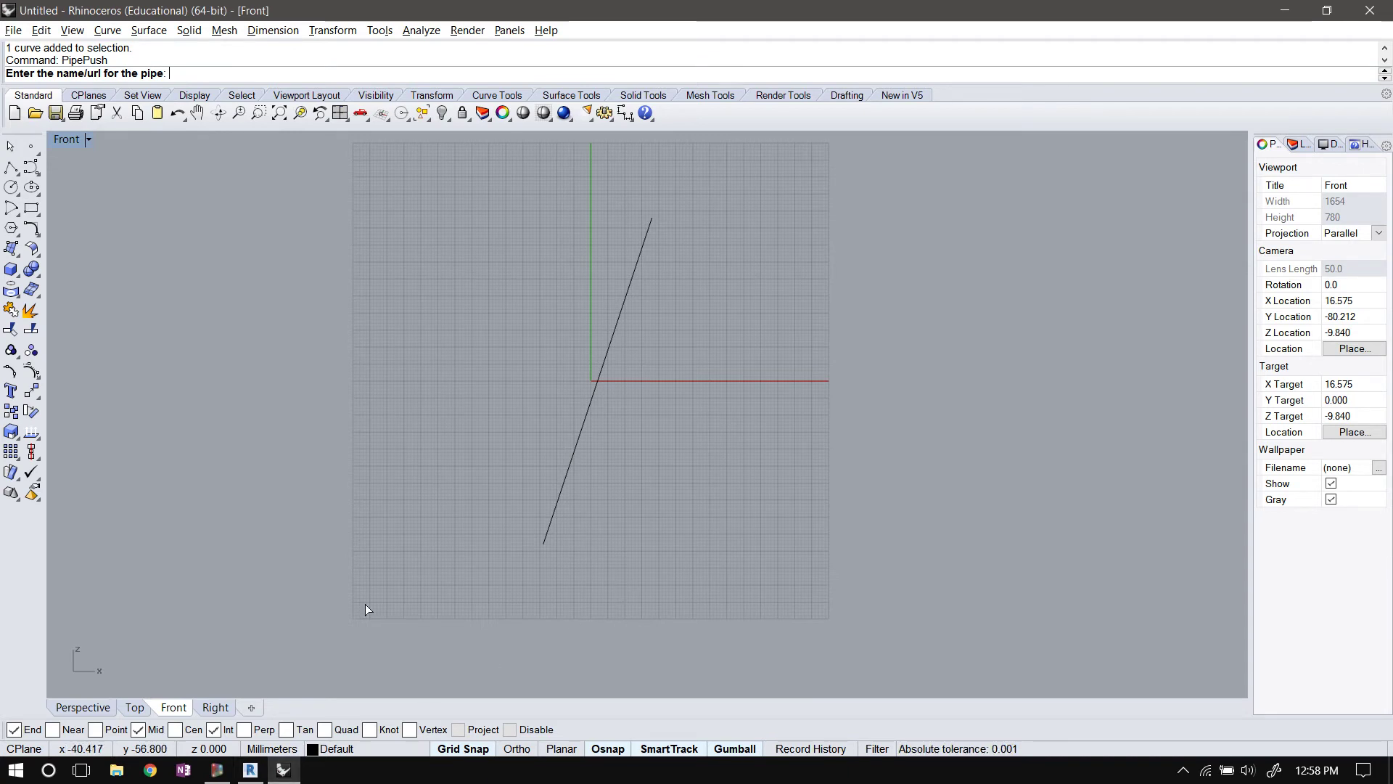
pyautogui.hotkey('ctrl', 'c')
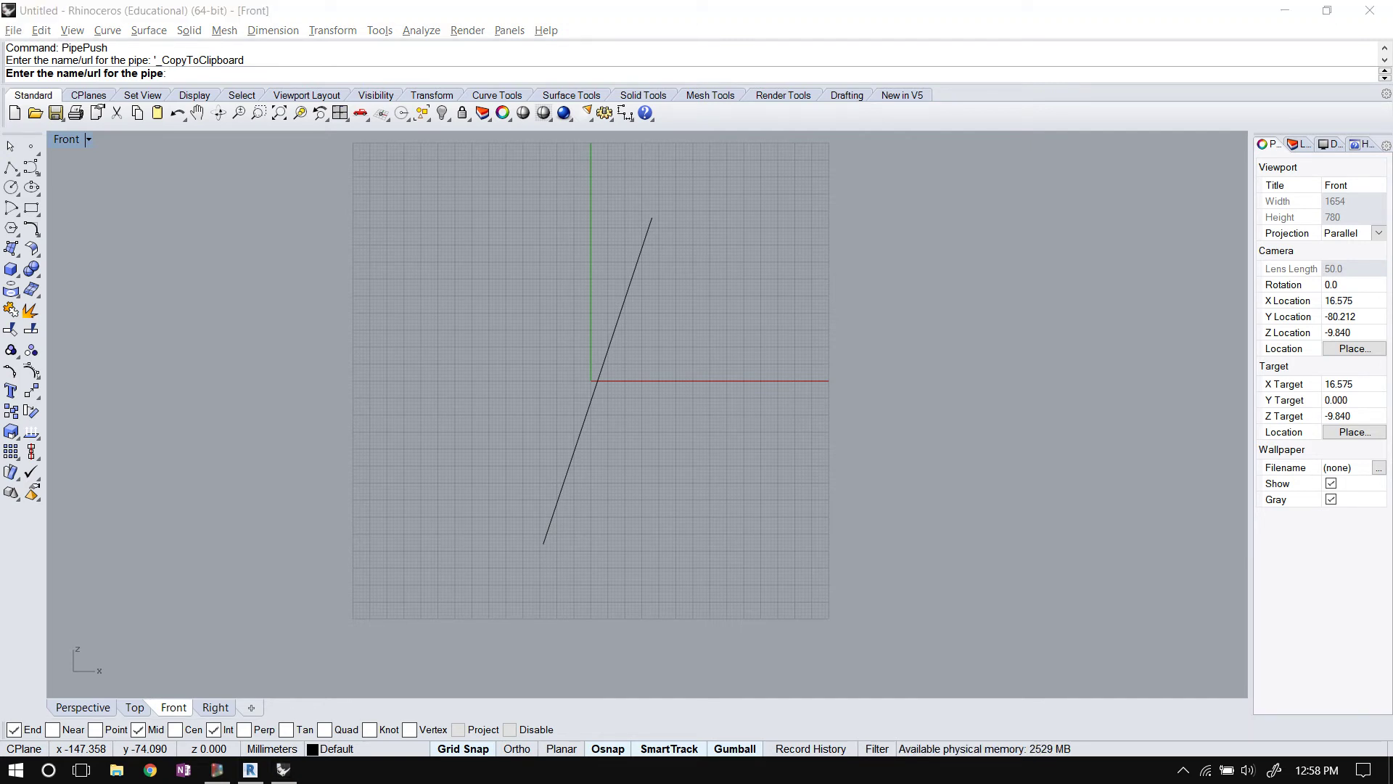
pyautogui.click(507, 77)
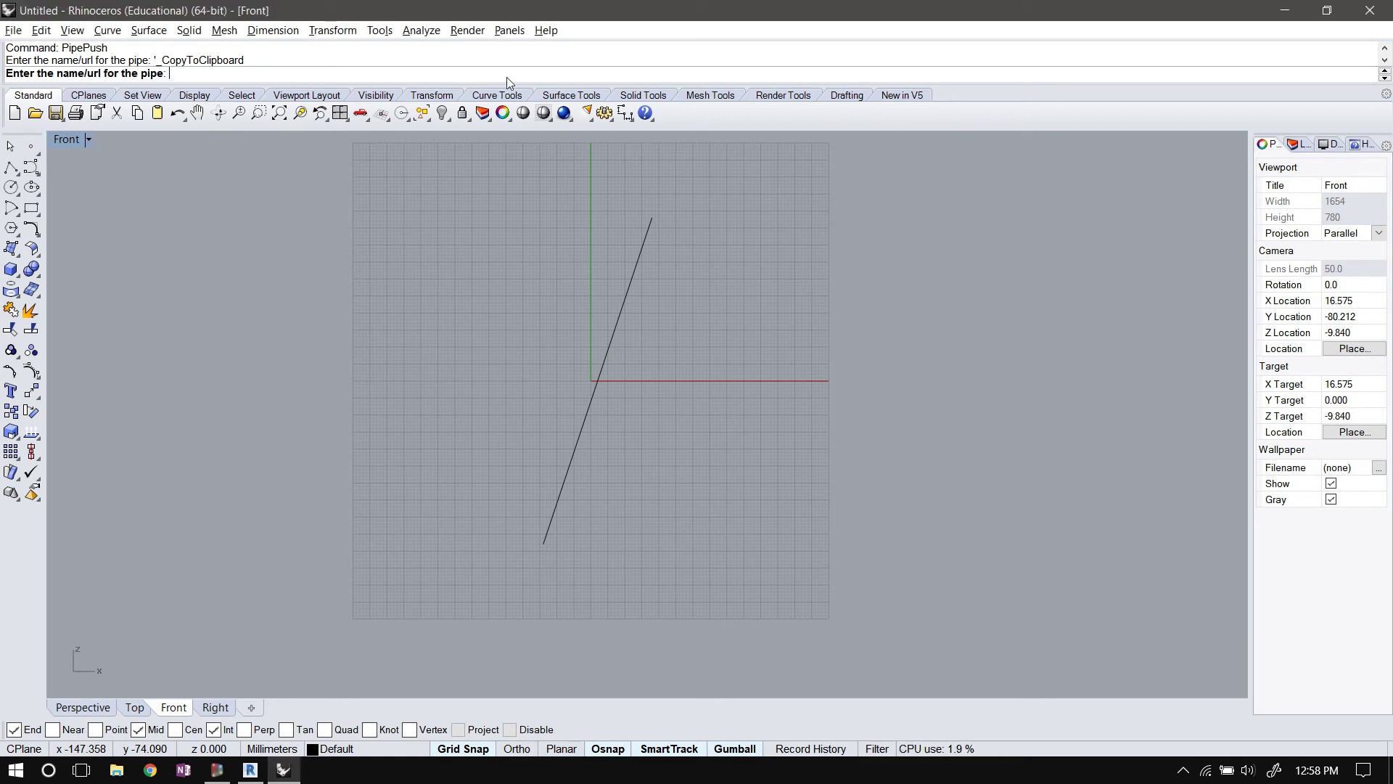
pyautogui.hotkey('ctrl', 'v')
pyautogui.press('Return')
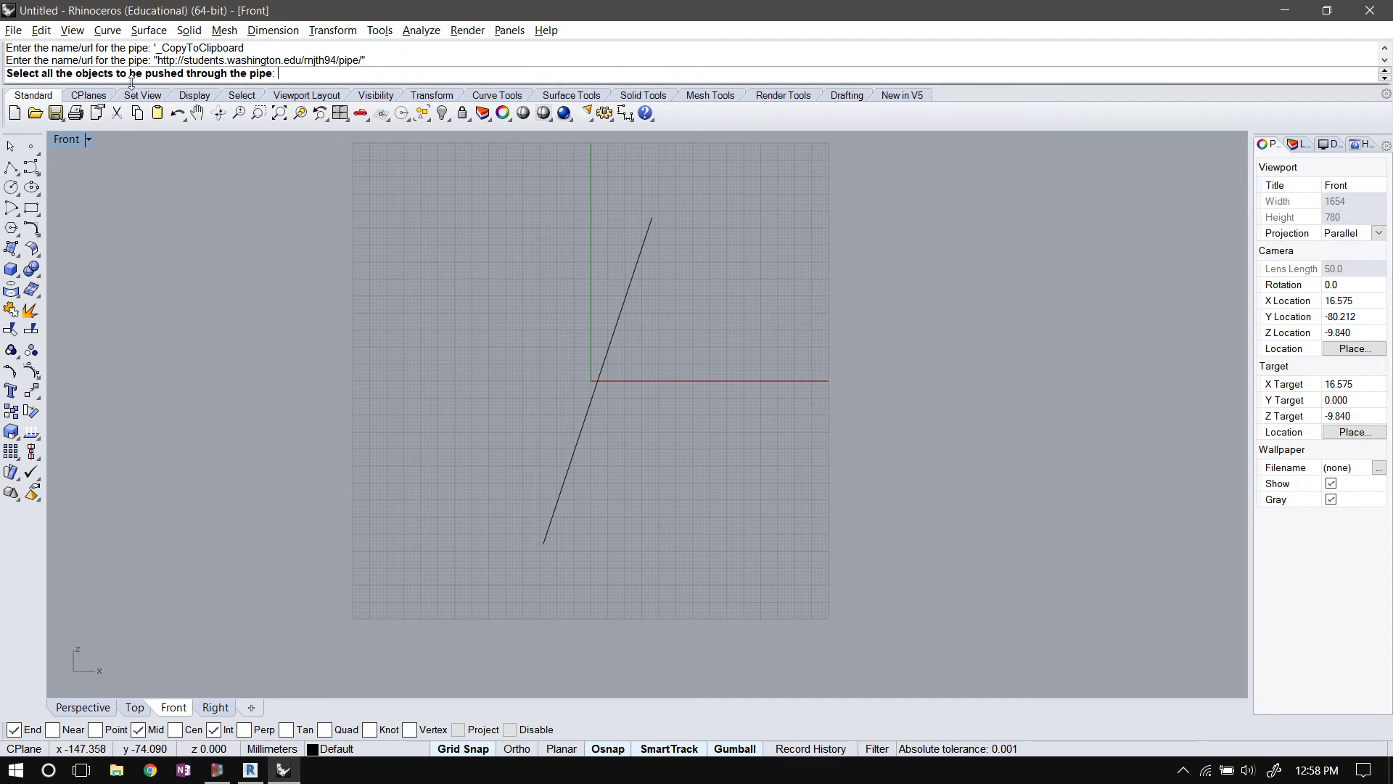
pyautogui.hotkey('ctrl', 'a')
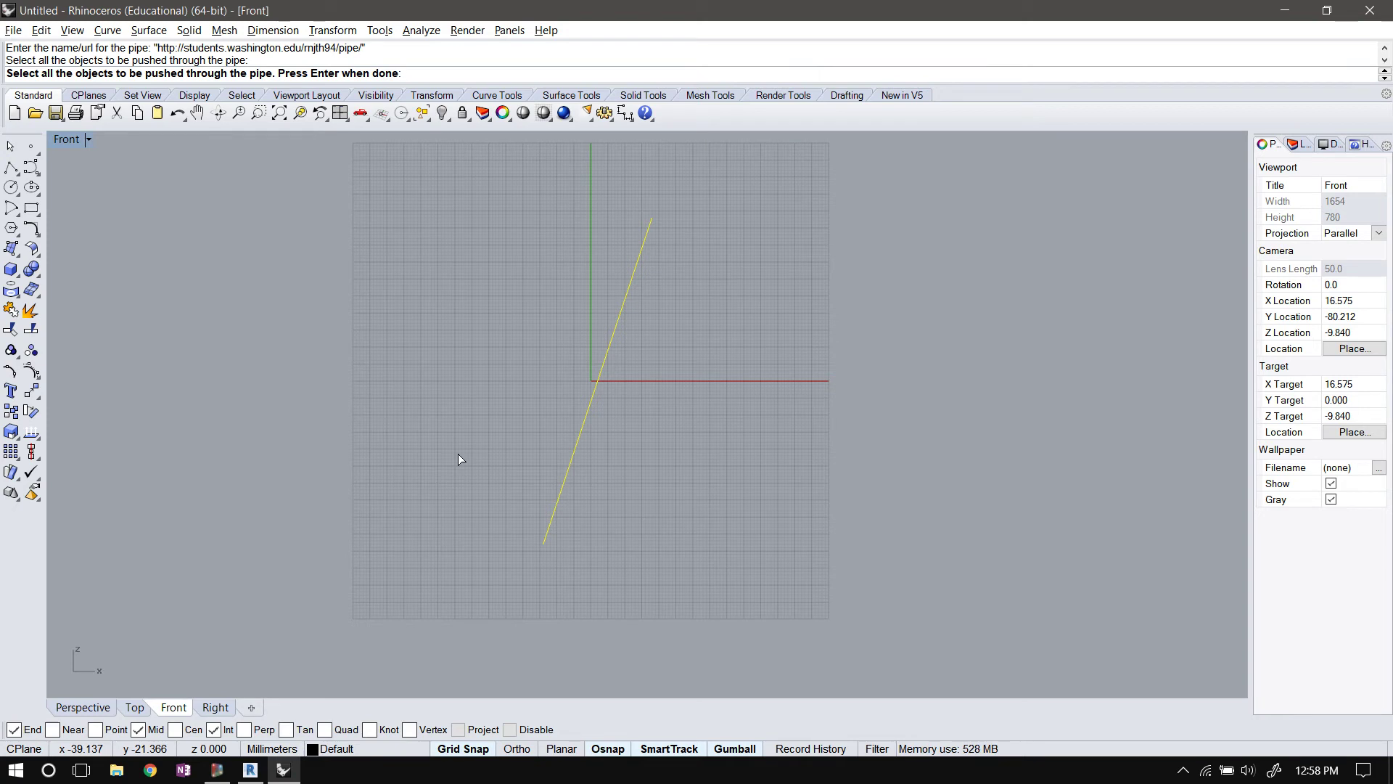
pyautogui.press('Return')
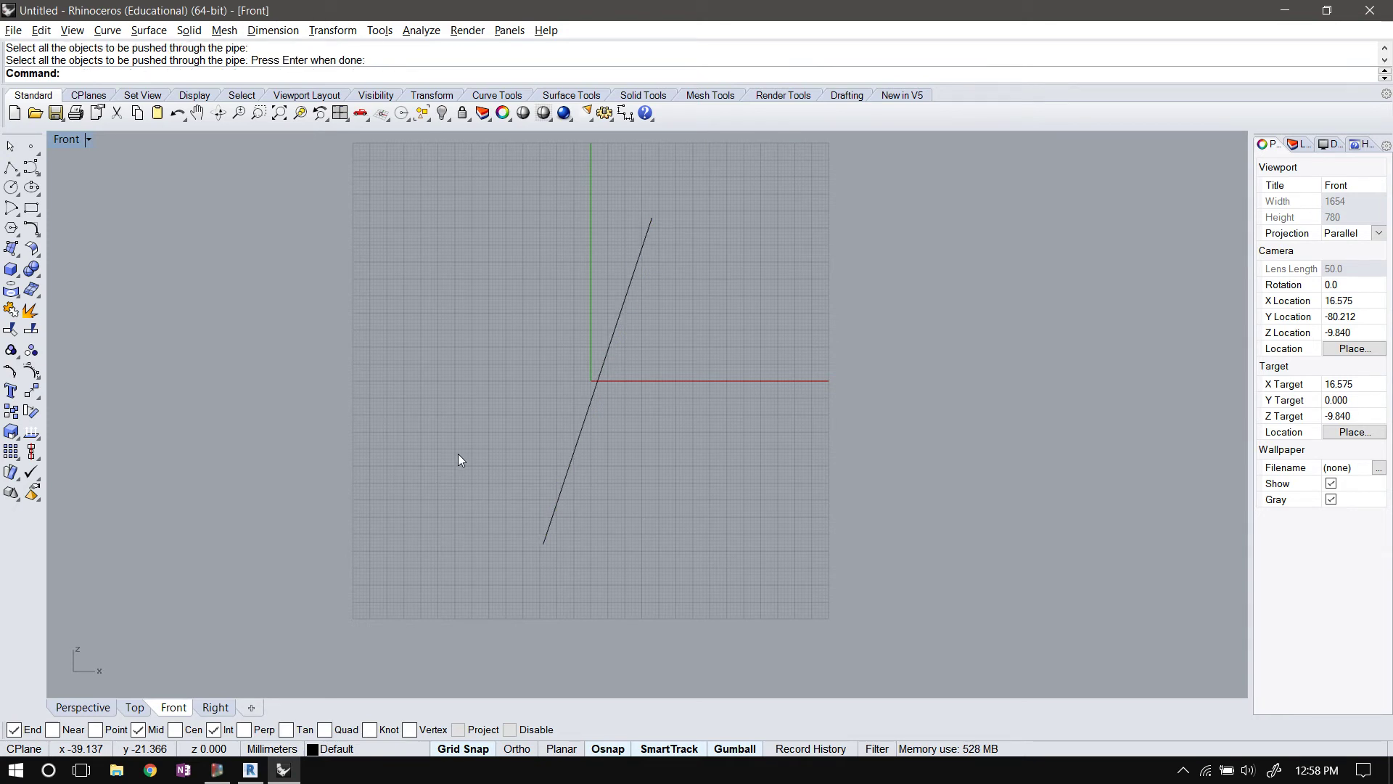
# Create a new Revit project from the Architectural Template and show the Add-Ins pipe tools
pyautogui.moveTo(253, 775)
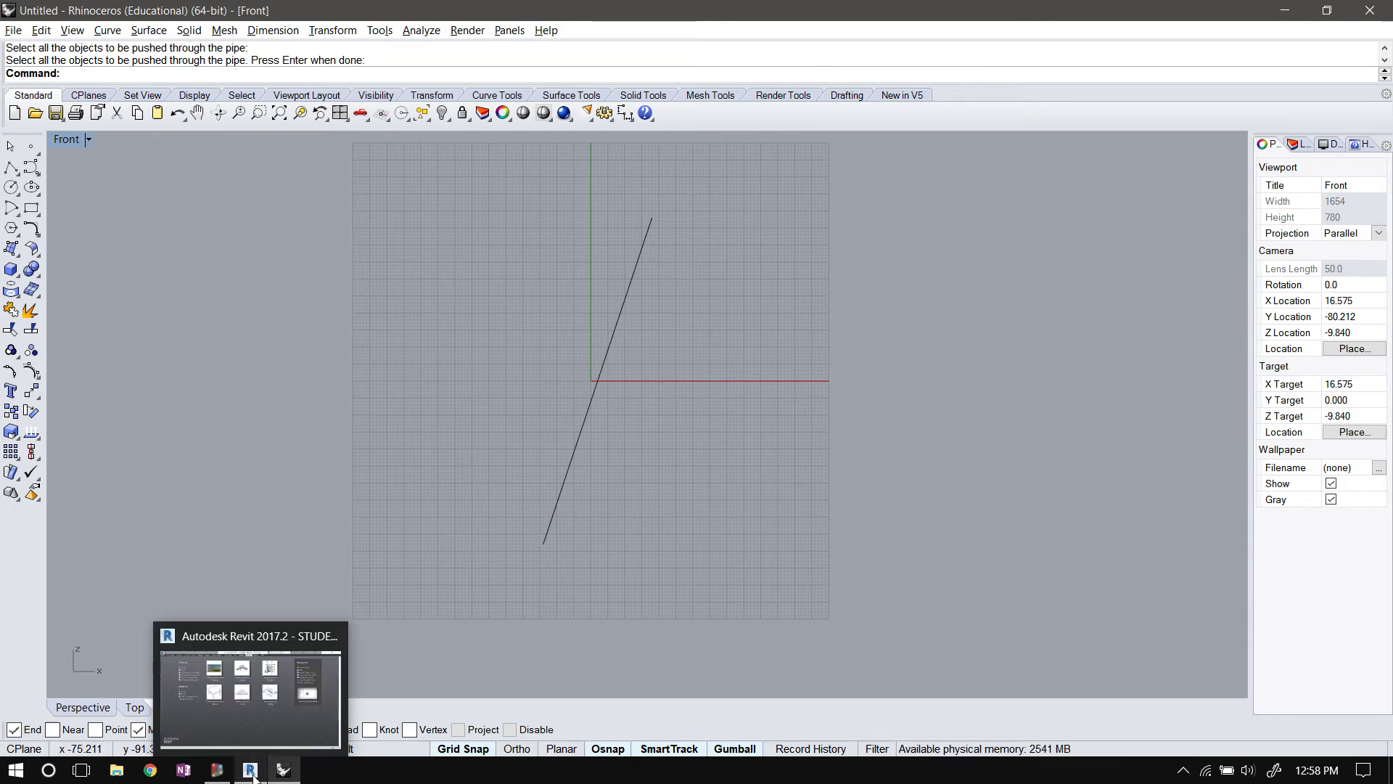
pyautogui.click(254, 772)
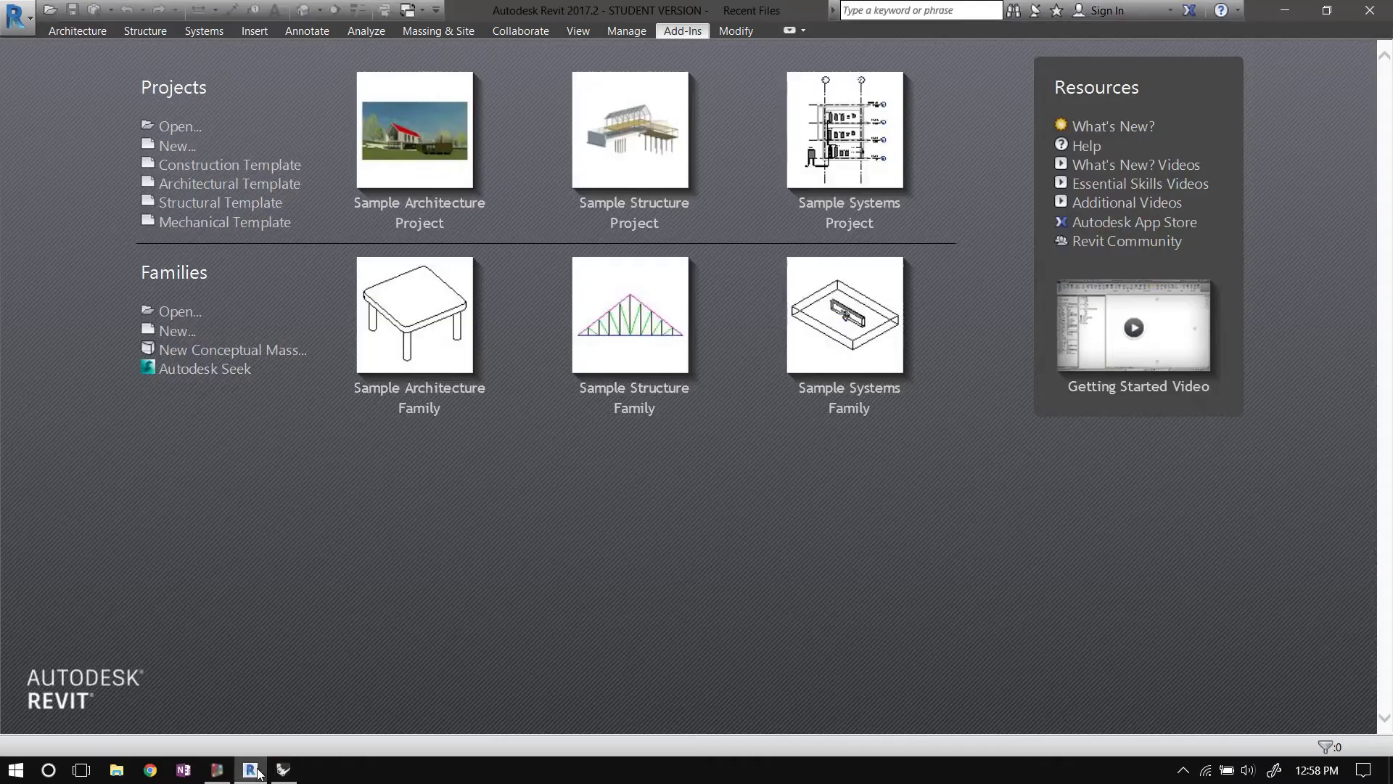
pyautogui.click(179, 146)
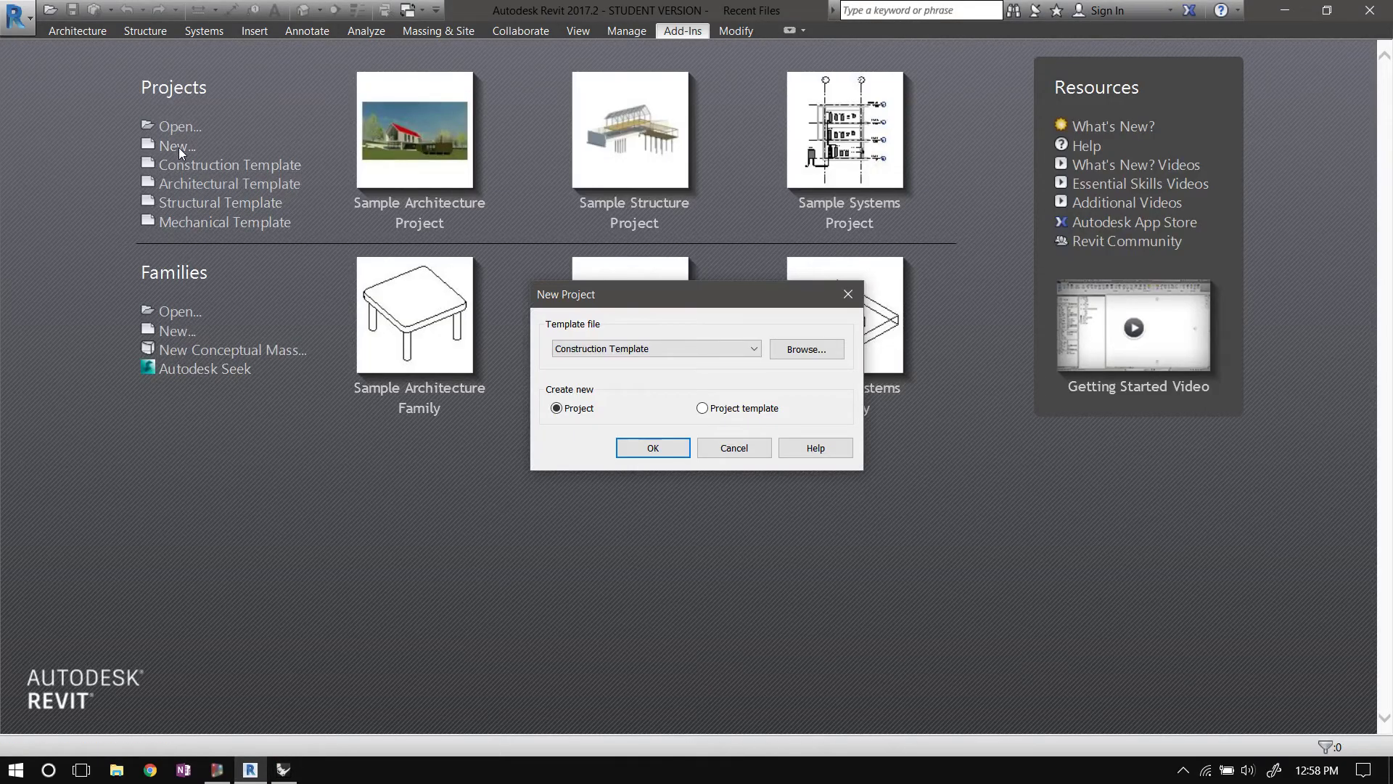
pyautogui.click(666, 353)
pyautogui.click(646, 382)
pyautogui.click(649, 449)
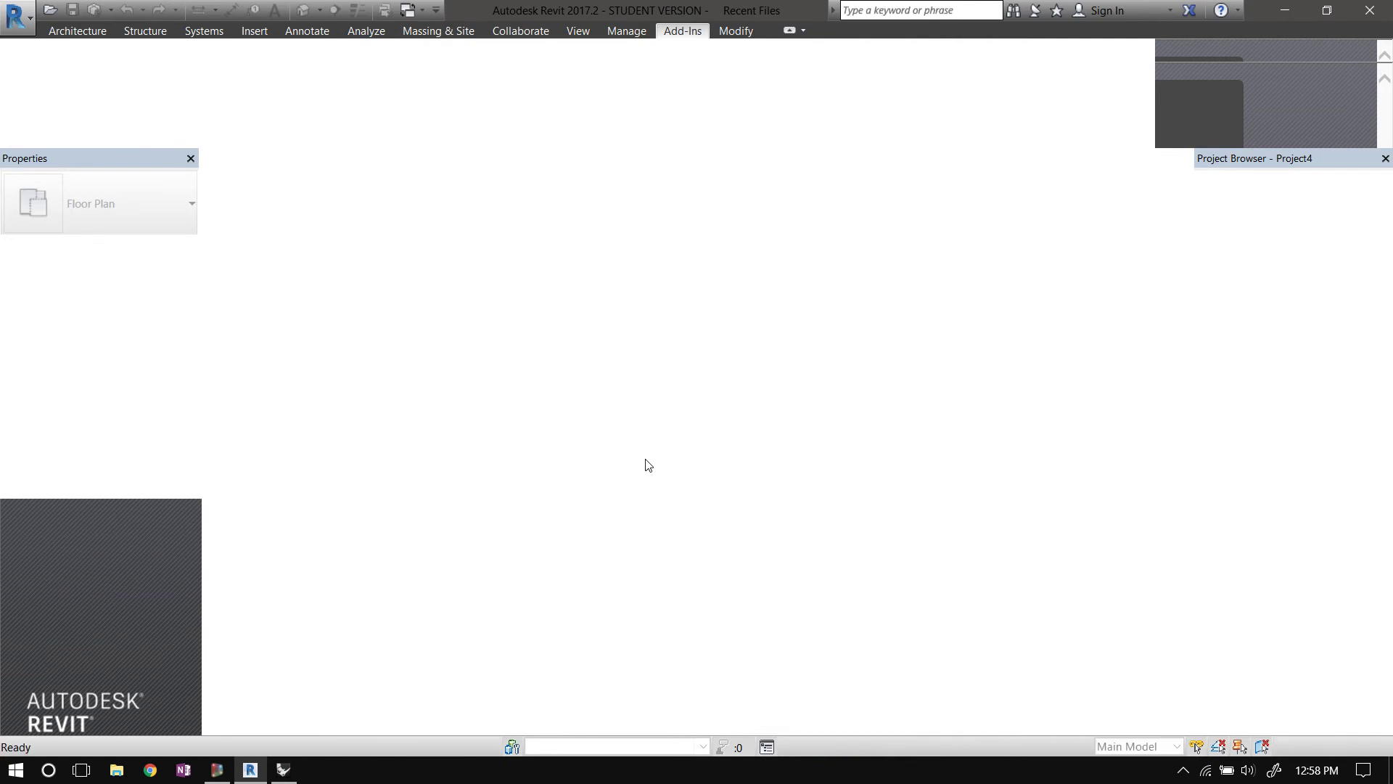
pyautogui.click(686, 32)
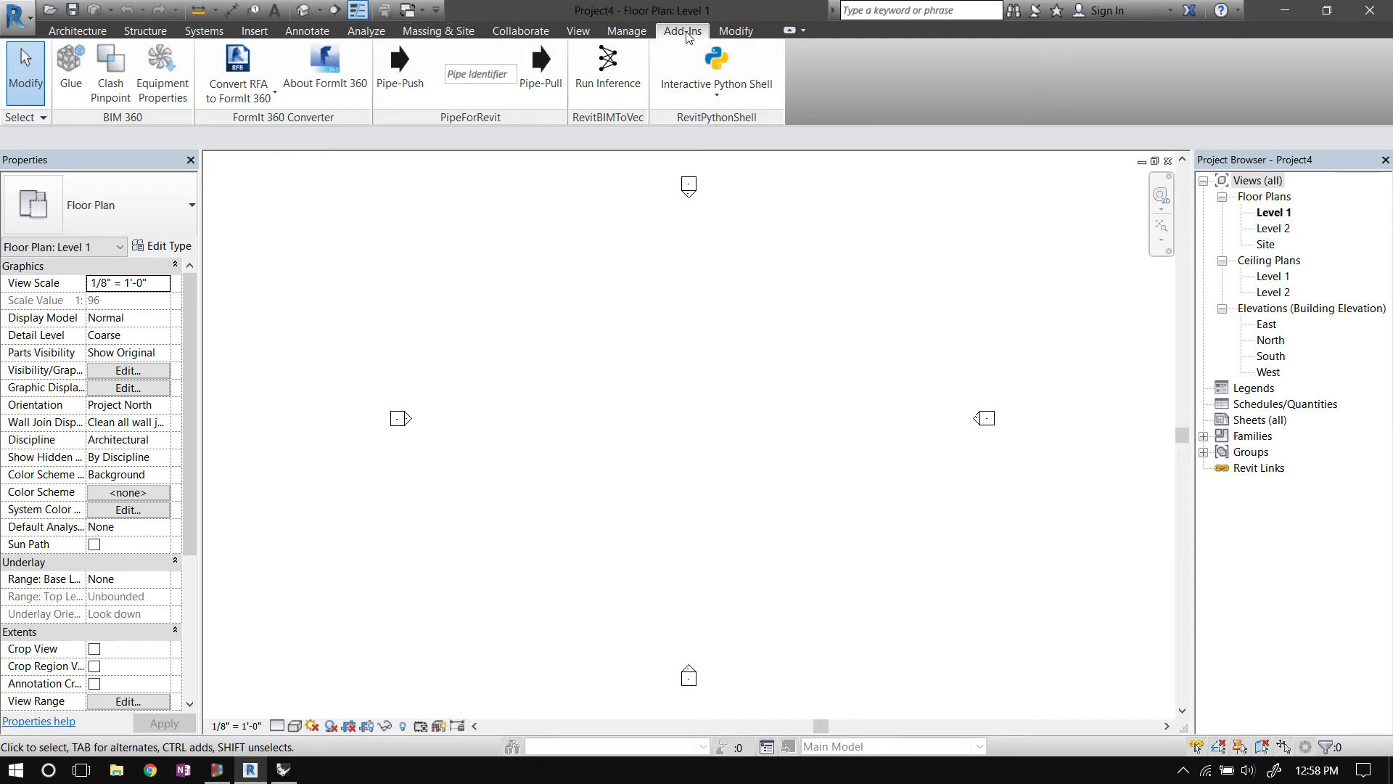
pyautogui.click(477, 73)
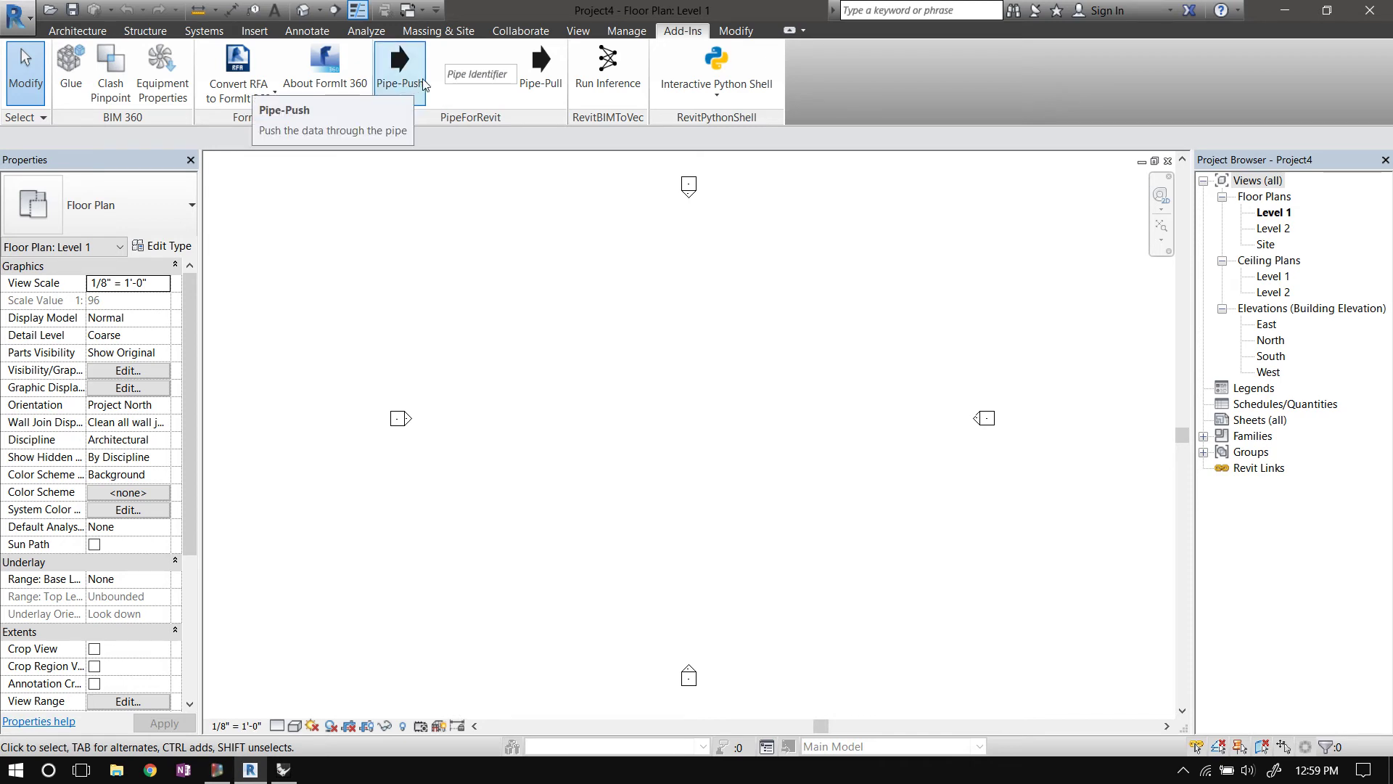
# Paste the pipe URL into Pipe Identifier, run Pipe-Pull, and view the line in the South elevation
pyautogui.click(468, 78)
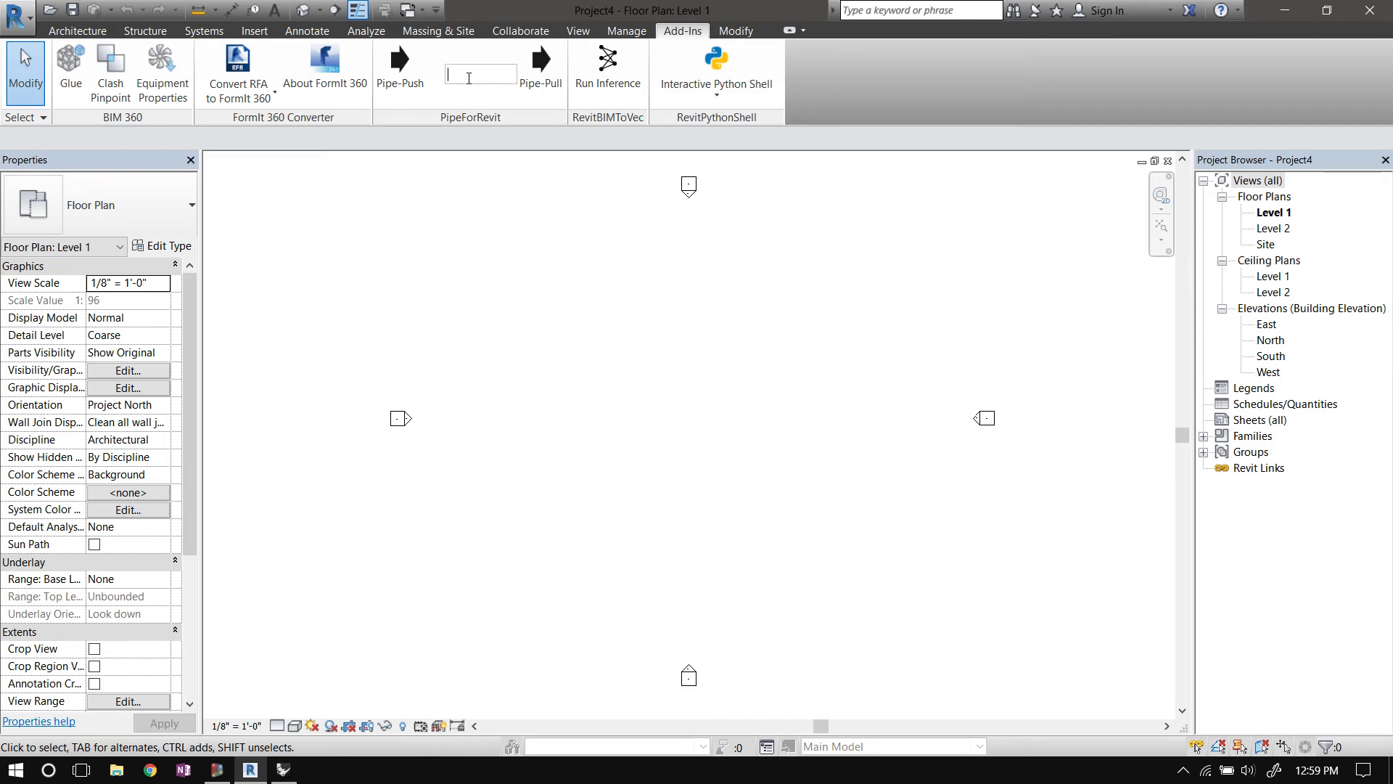
pyautogui.write('u/rnjth94/pipe/')
pyautogui.press('Return')
pyautogui.click(550, 81)
pyautogui.doubleClick(1275, 358)
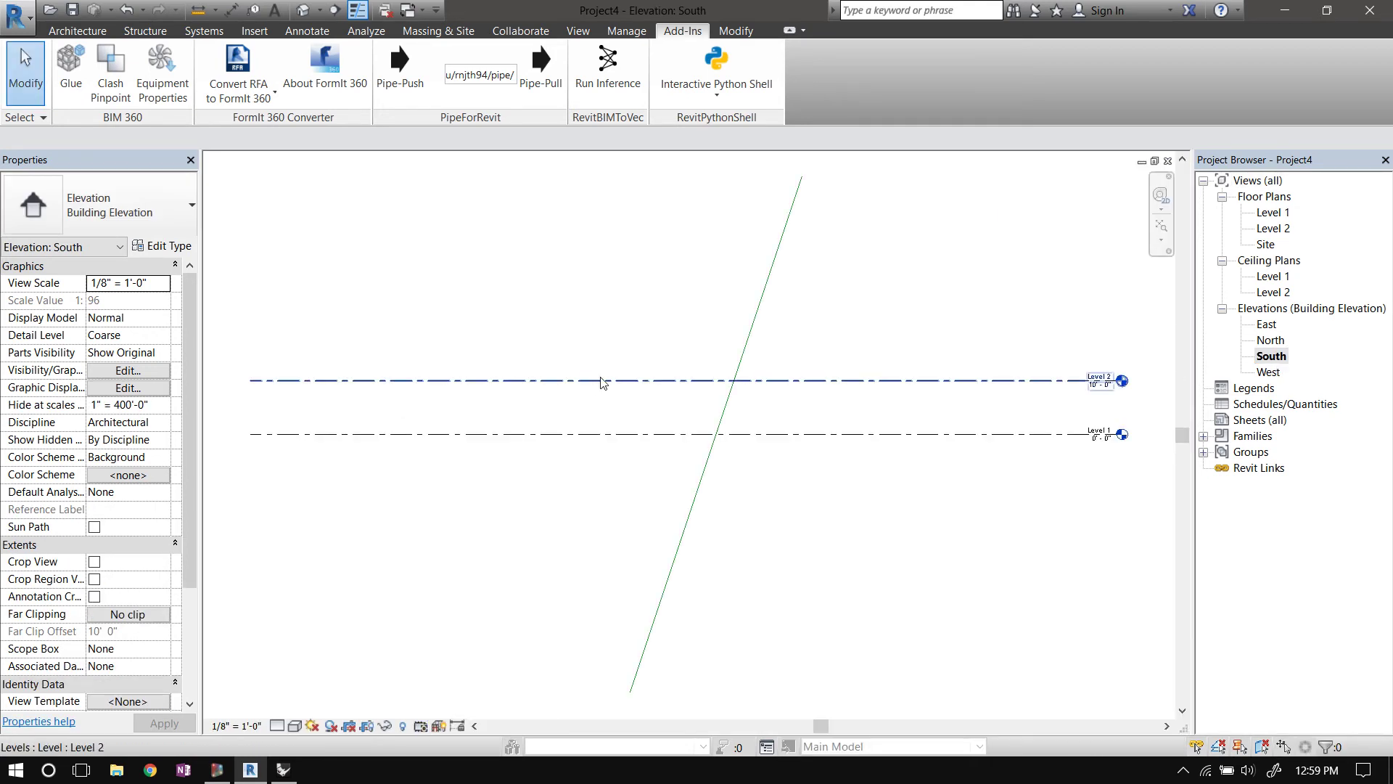
pyautogui.scroll(-2, 617, 388)
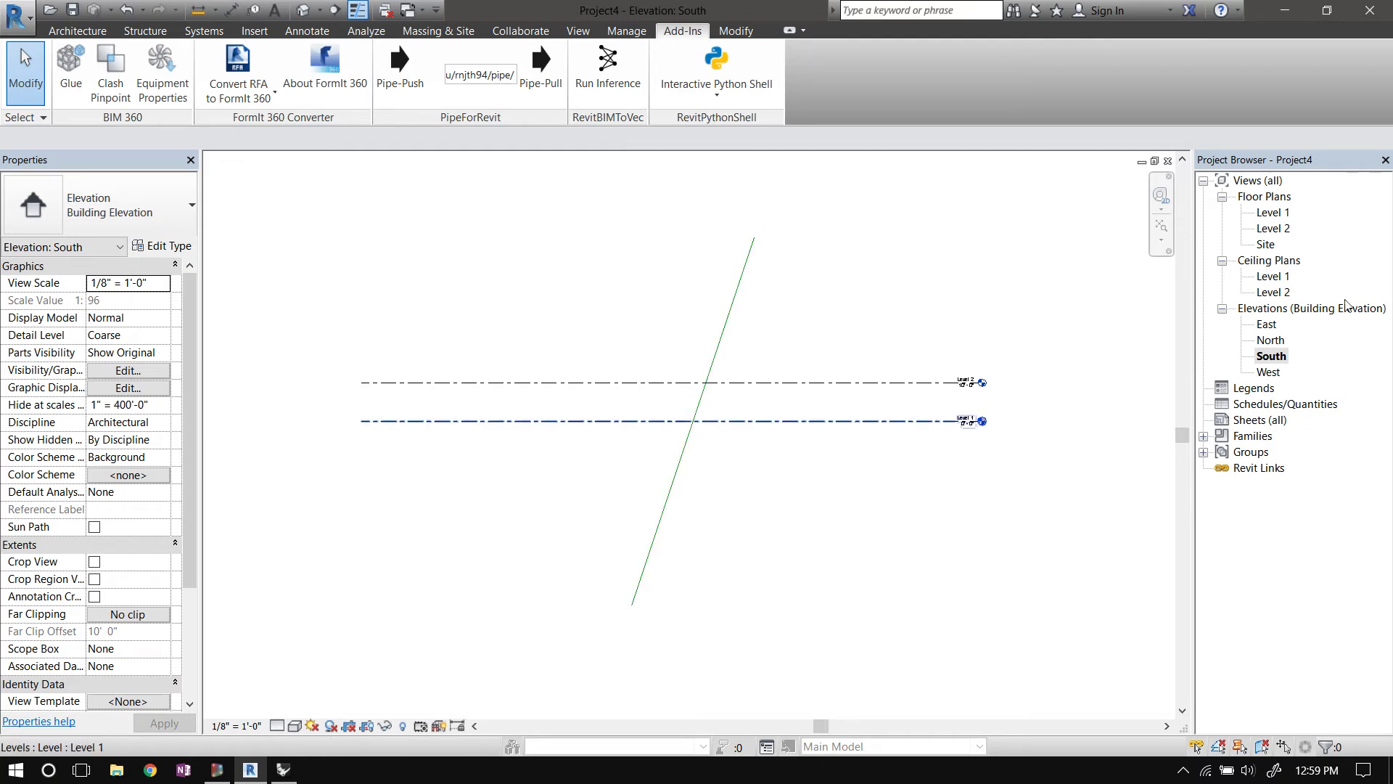
# Draw a 49' Generic - 8" wall on Level 1 just above the pulled green line
pyautogui.doubleClick(1273, 212)
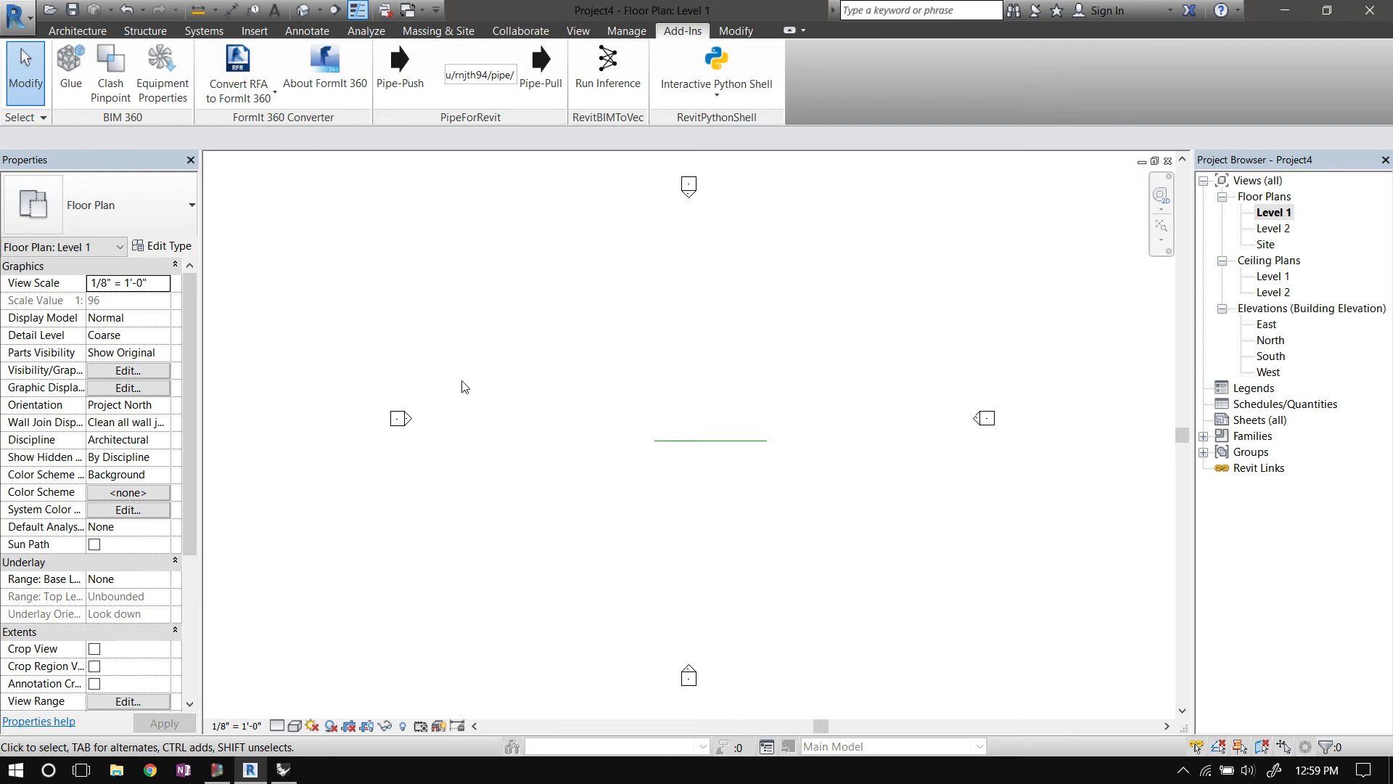
pyautogui.click(65, 33)
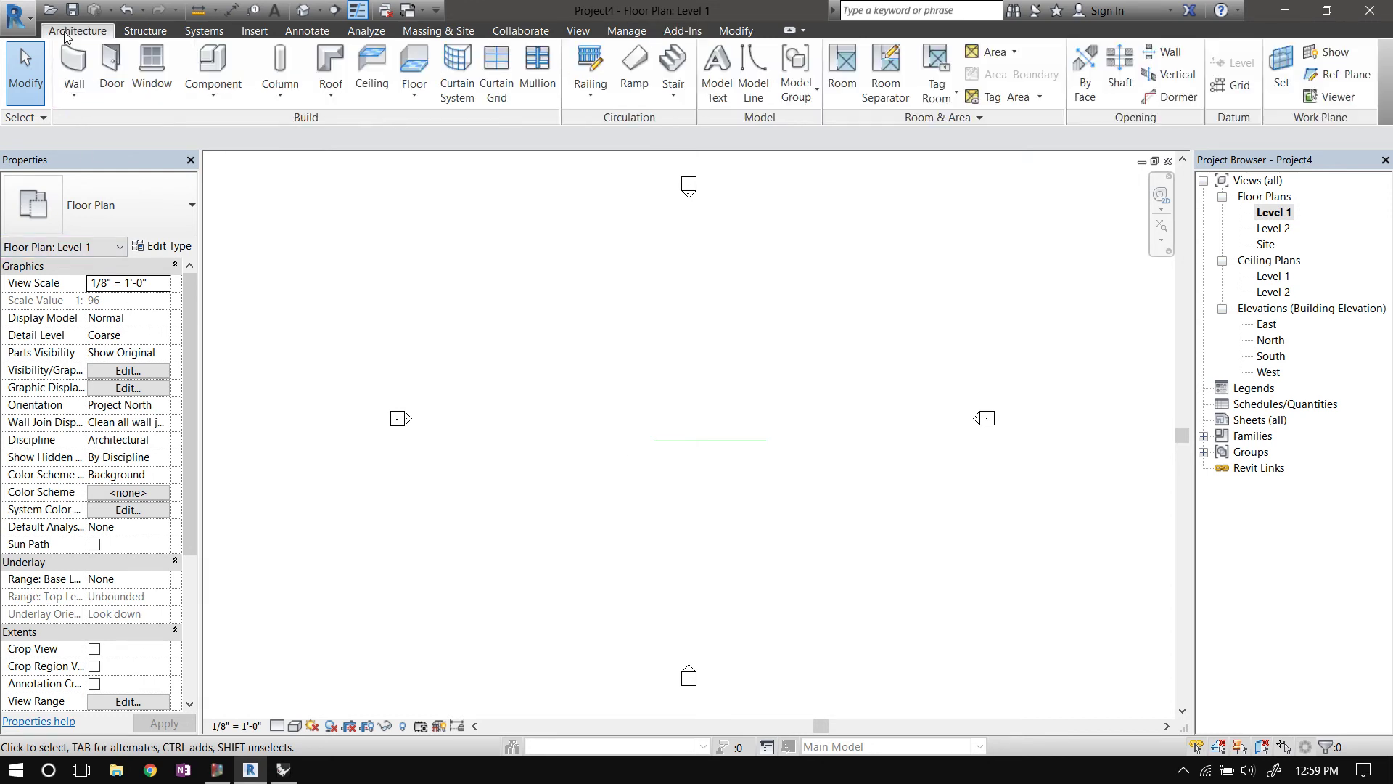
pyautogui.click(74, 69)
pyautogui.click(608, 428)
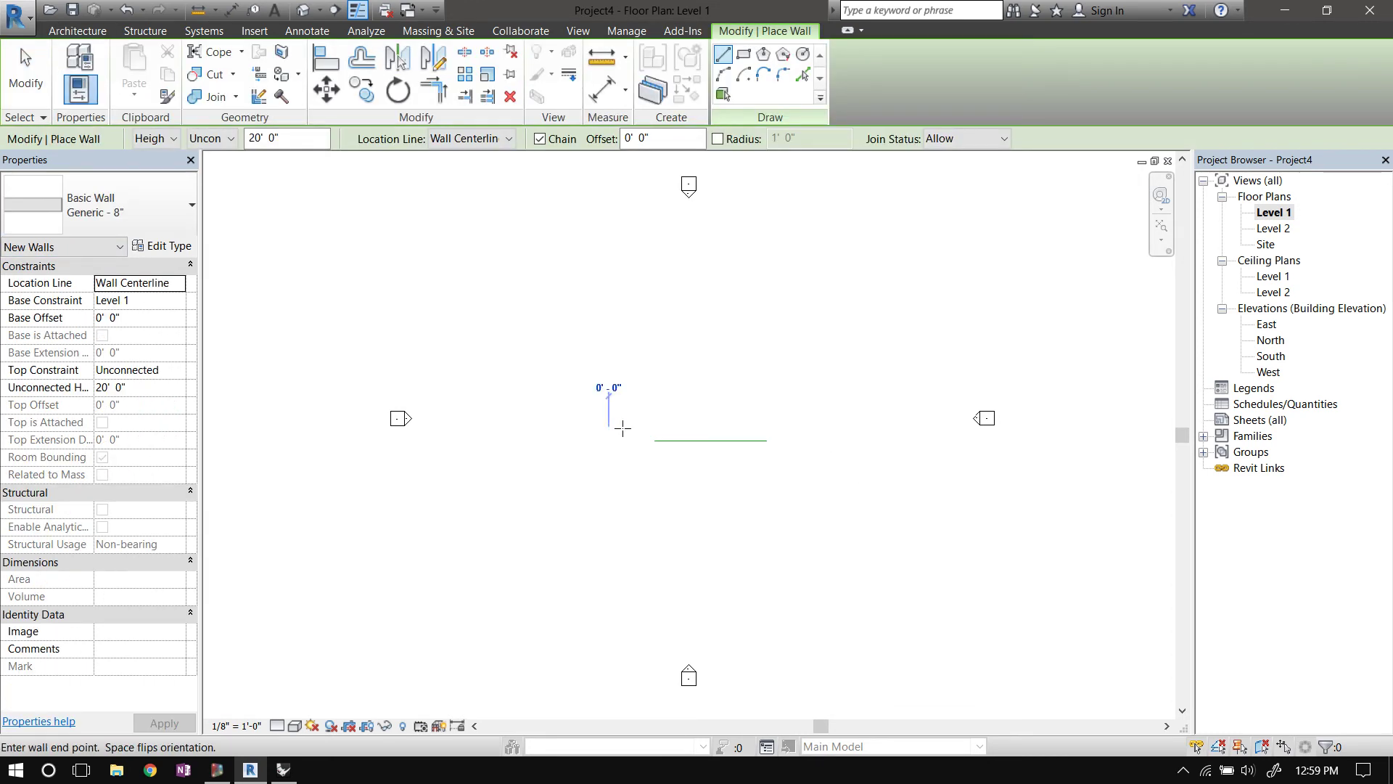
pyautogui.click(782, 428)
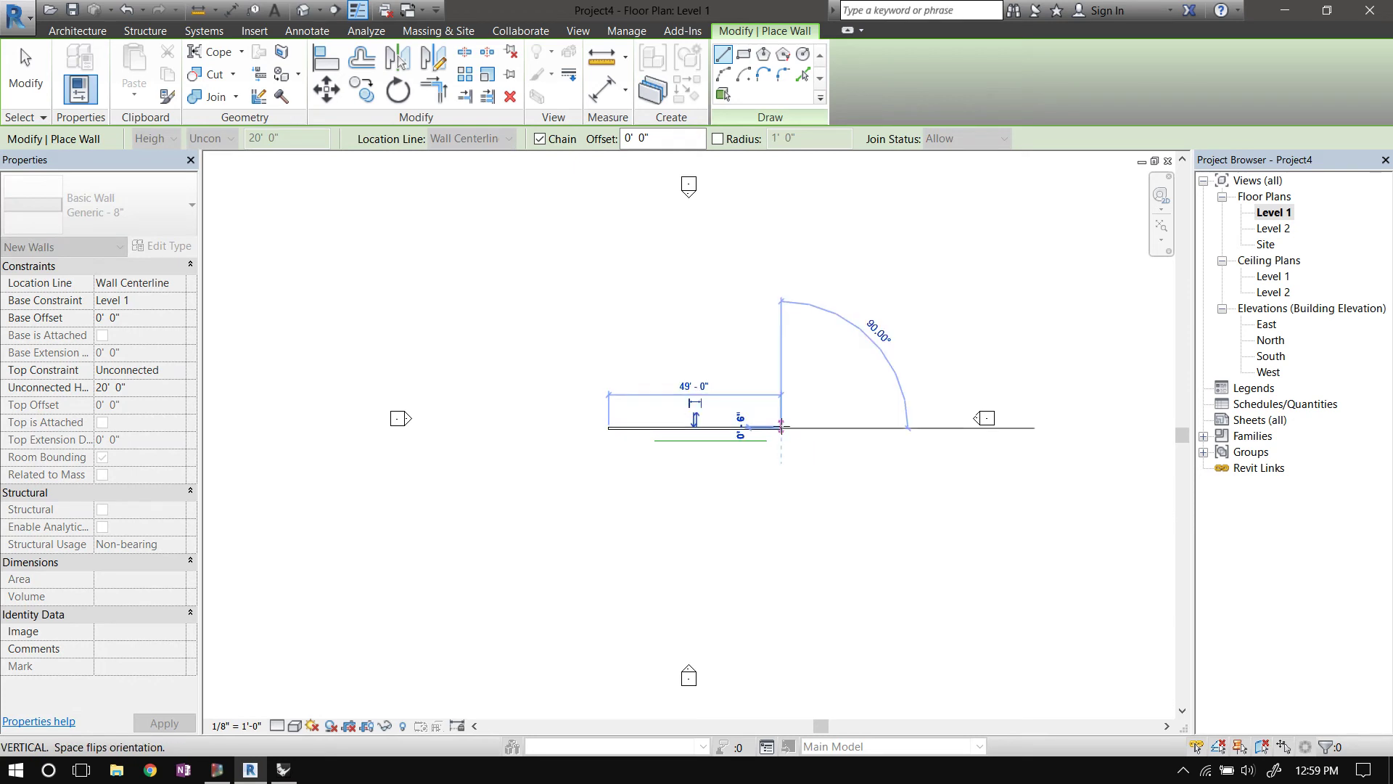
pyautogui.press('Escape')
pyautogui.press('Escape')
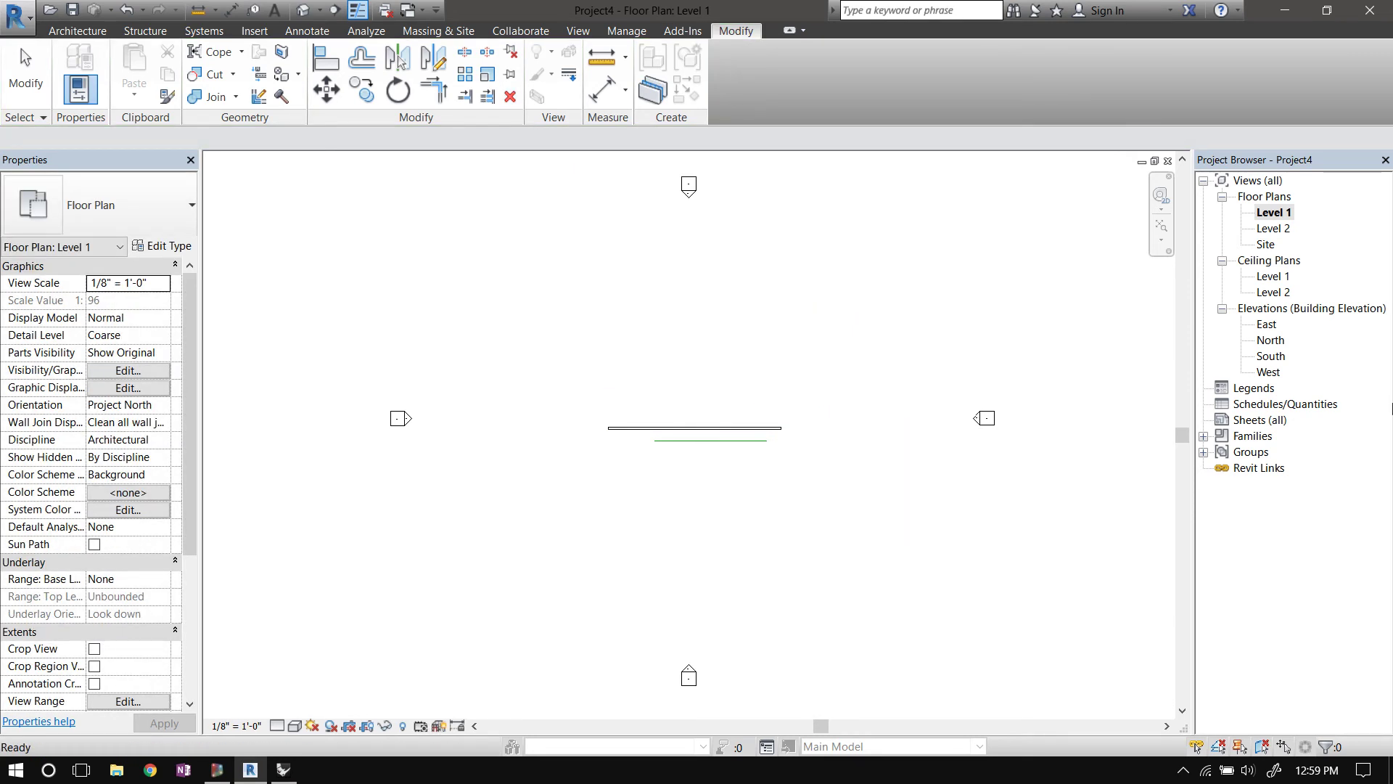
# In the South elevation, select the new wall and start editing its profile
pyautogui.doubleClick(1275, 358)
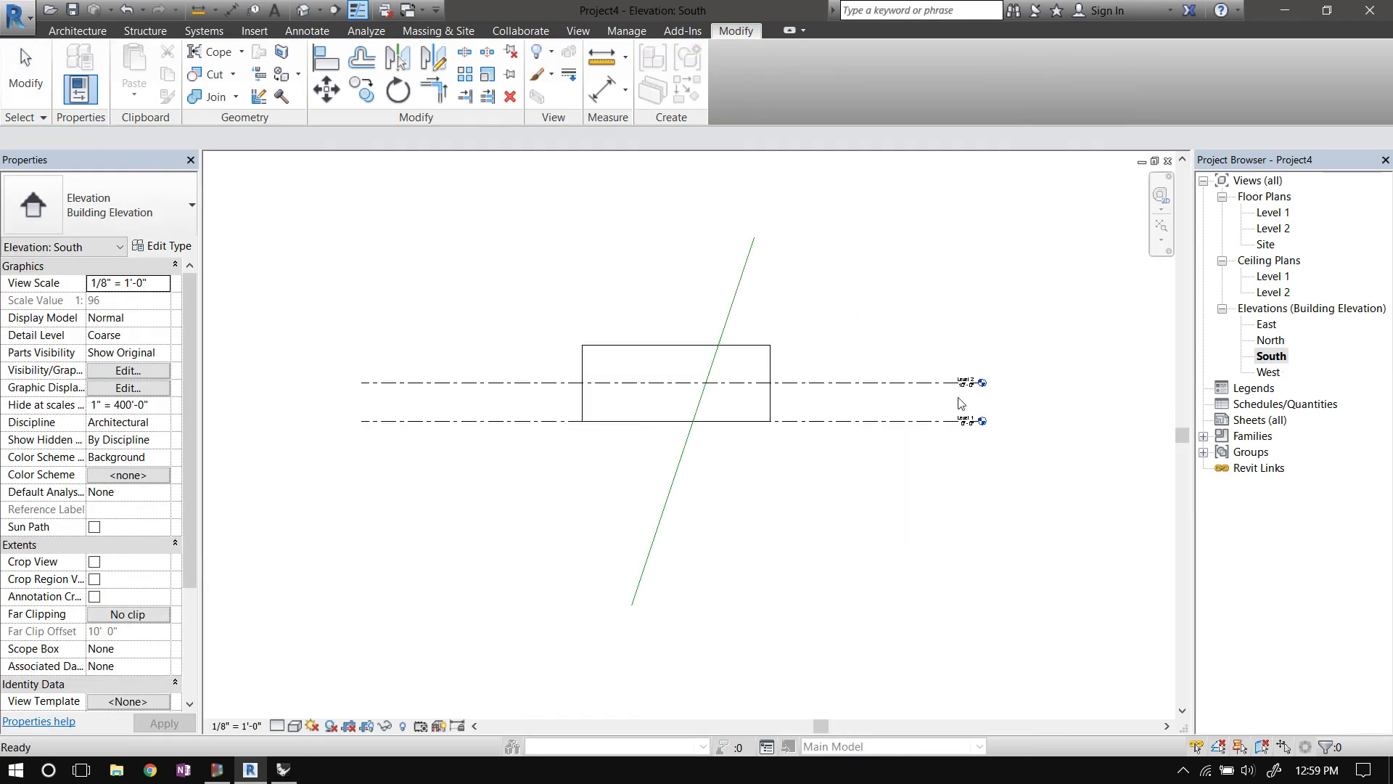
pyautogui.click(698, 405)
pyautogui.click(684, 359)
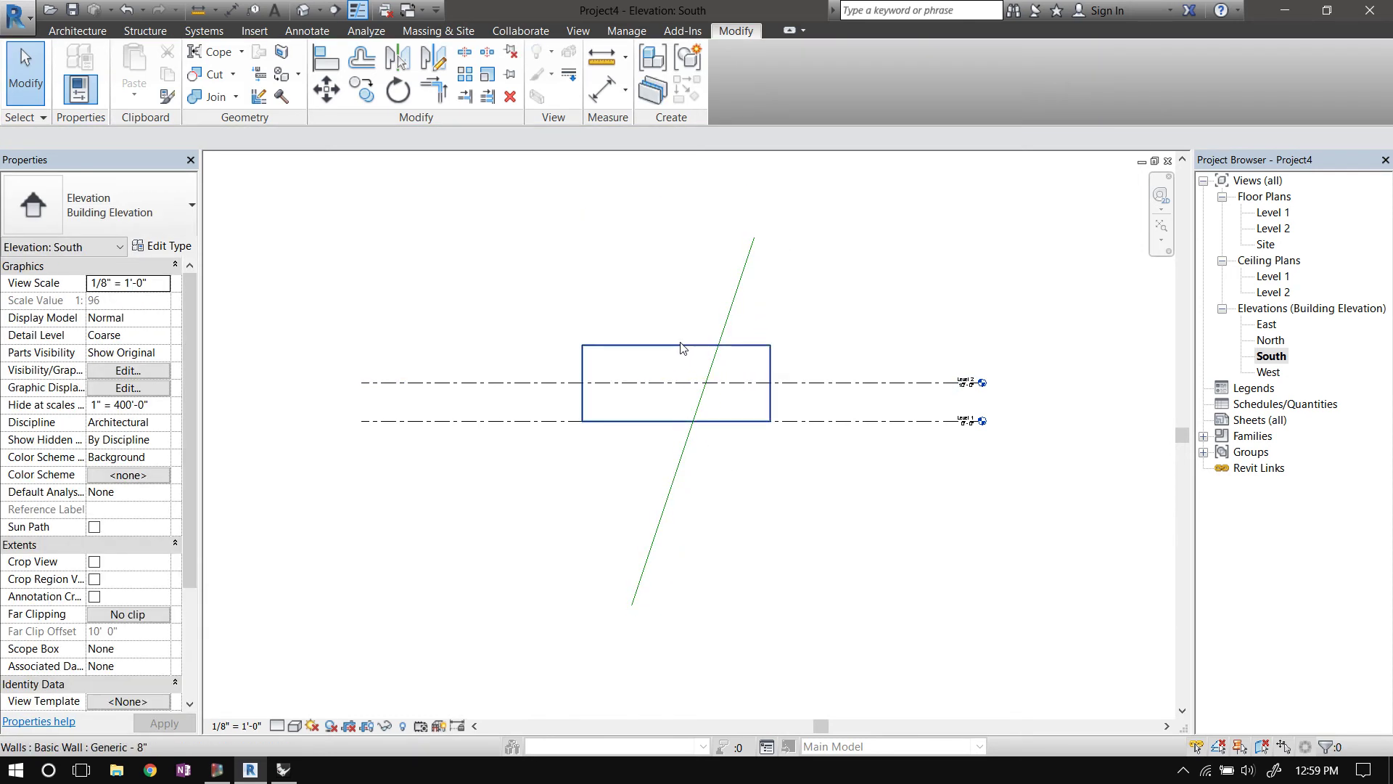
pyautogui.click(681, 348)
pyautogui.click(699, 295)
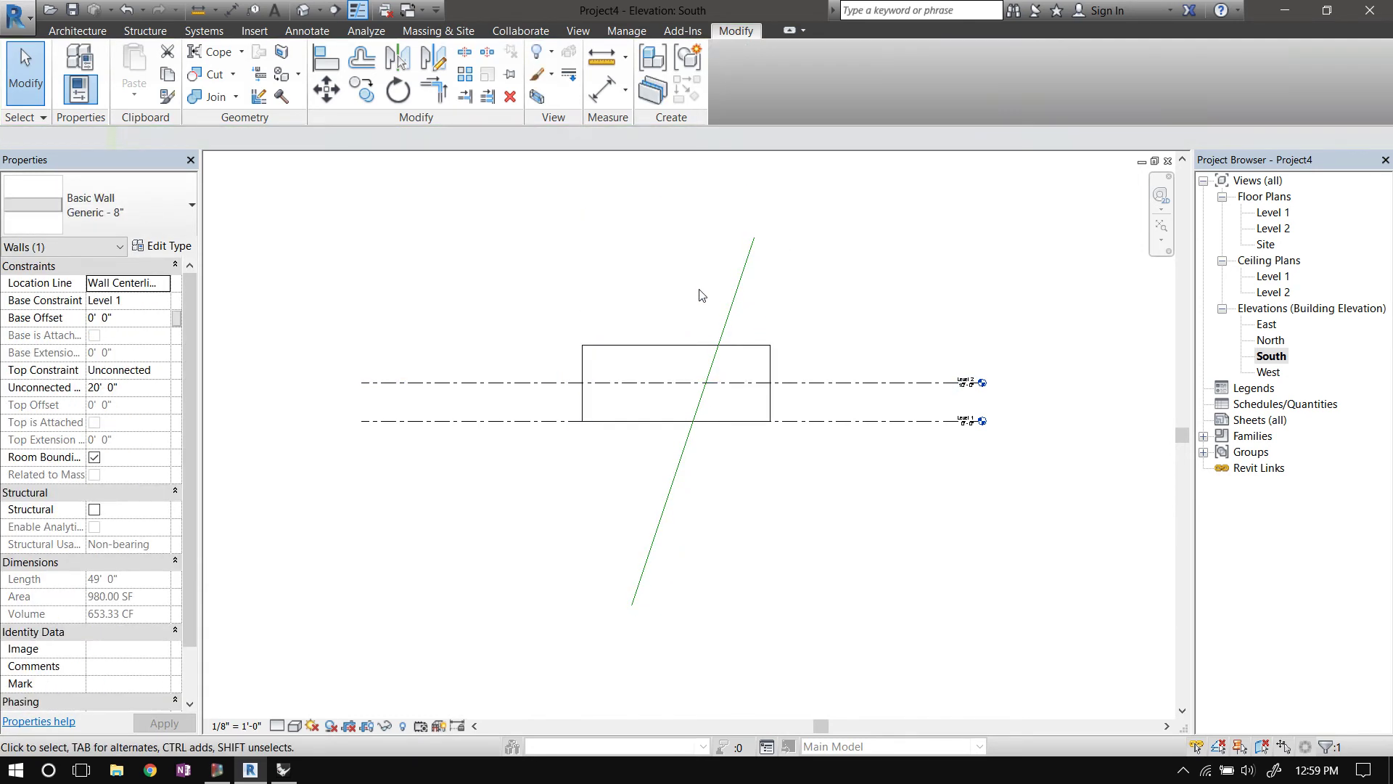
pyautogui.click(707, 348)
pyautogui.doubleClick(707, 348)
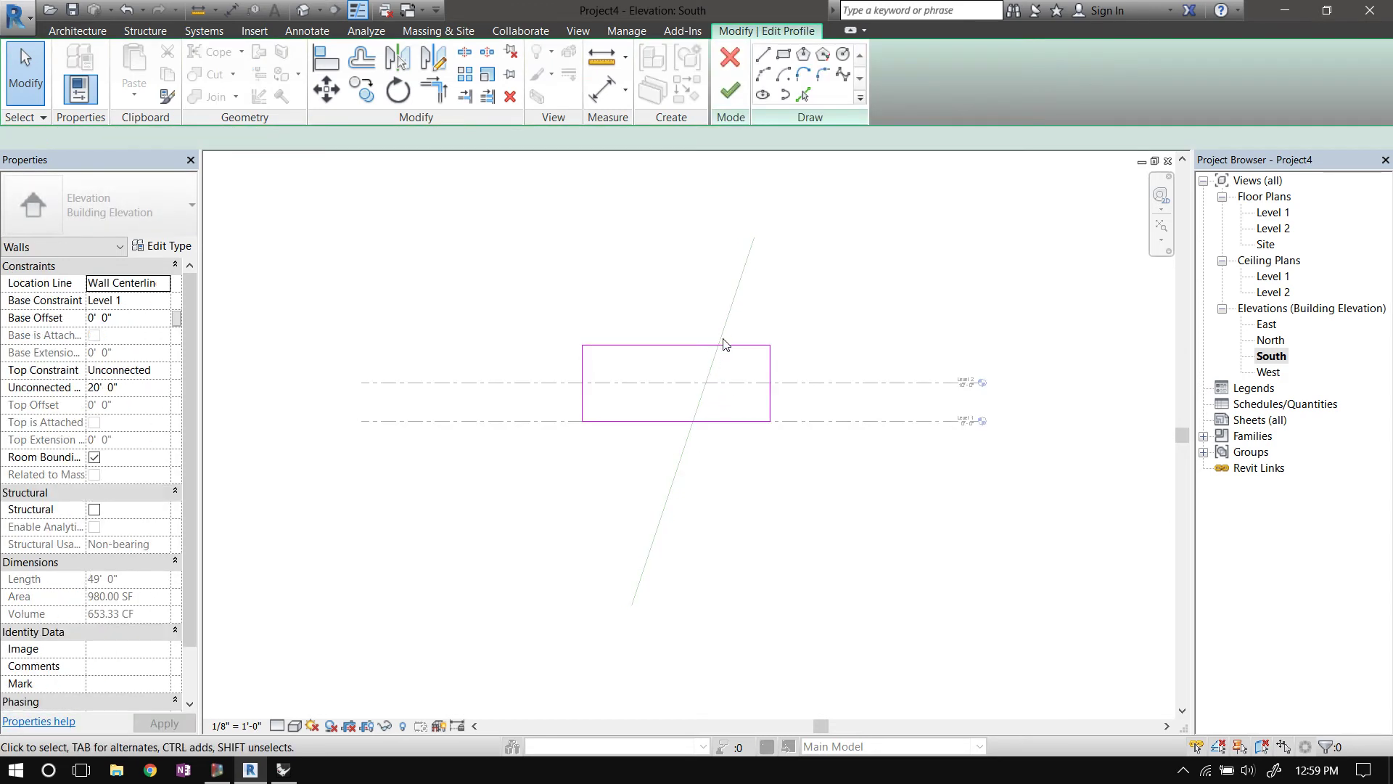
# Pick the green line into the profile sketch with Lock, then trim it to the bottom edge
pyautogui.click(804, 97)
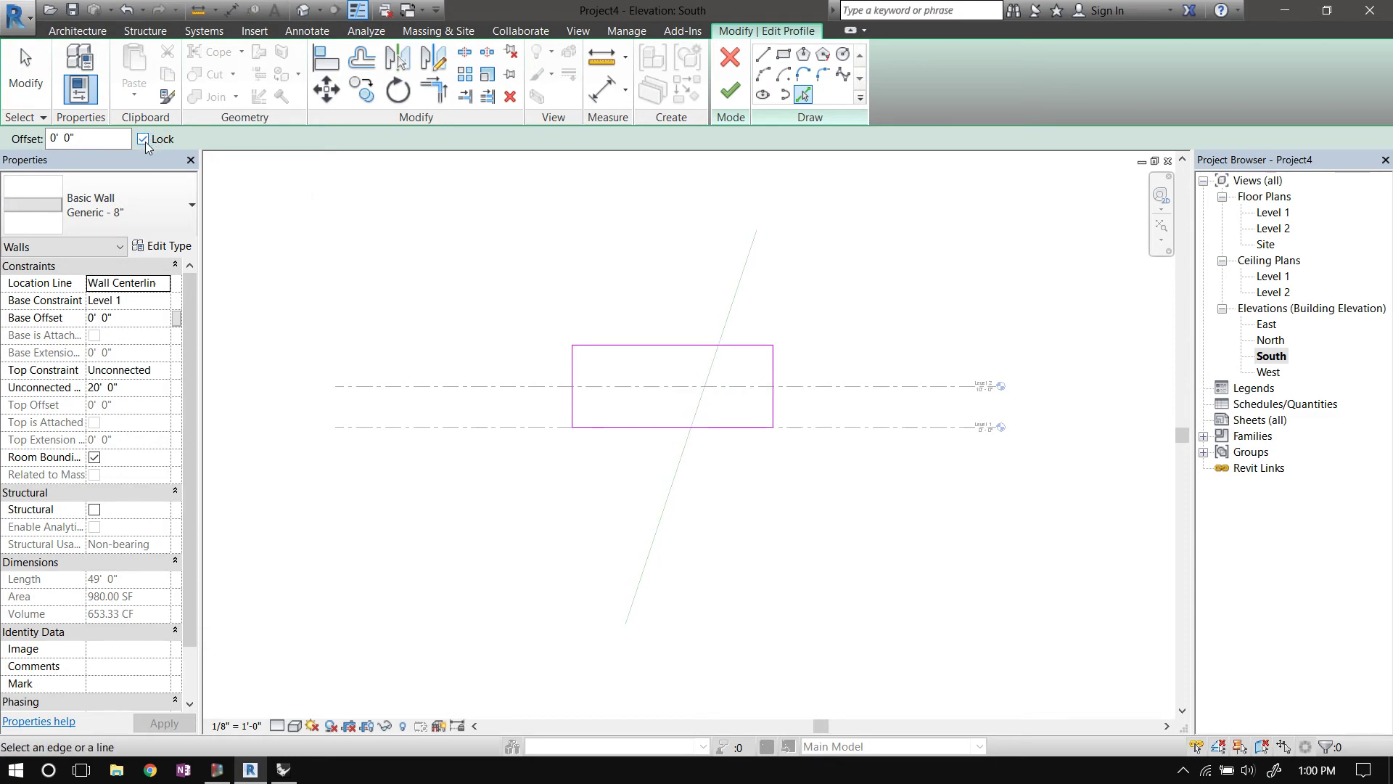
pyautogui.click(714, 368)
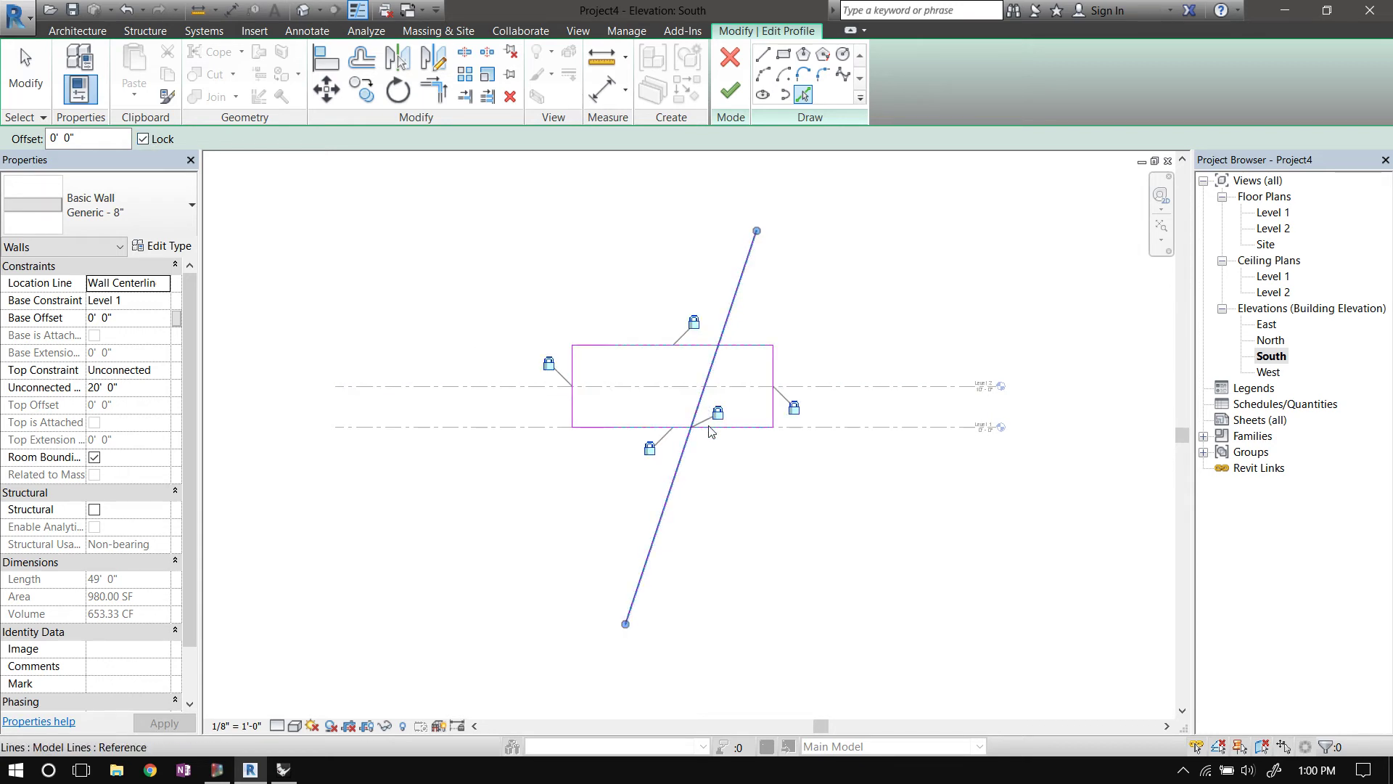
pyautogui.scroll(2, 703, 420)
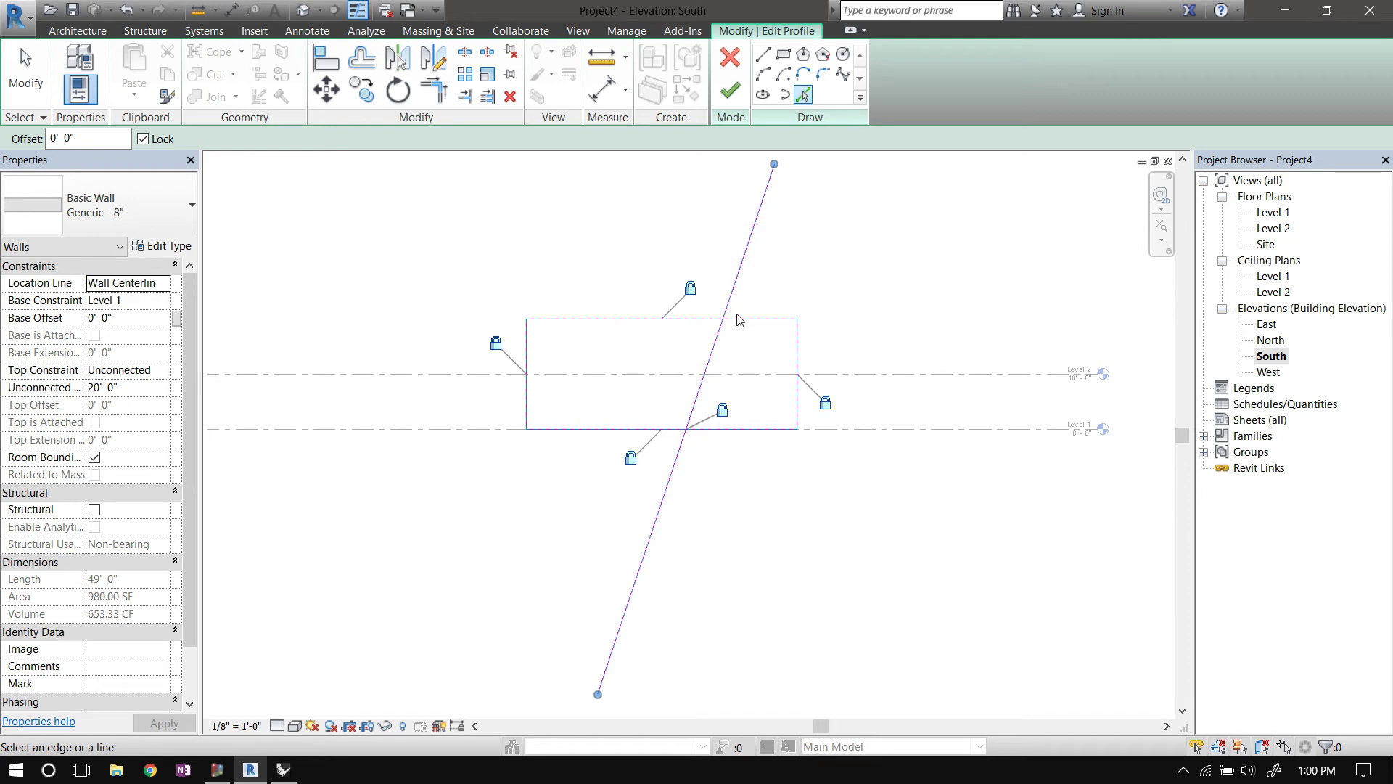
pyautogui.press('t')
pyautogui.press('r')
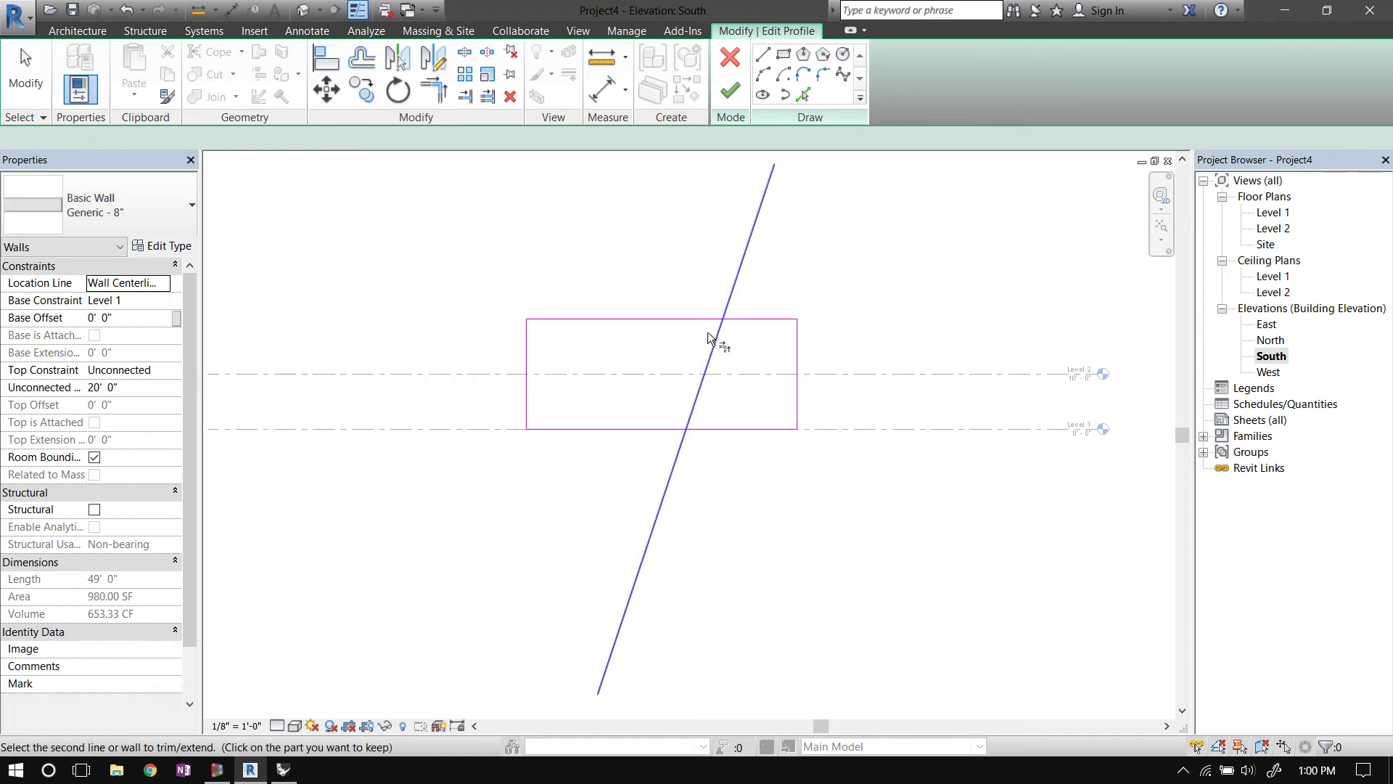
pyautogui.click(717, 335)
pyautogui.click(669, 433)
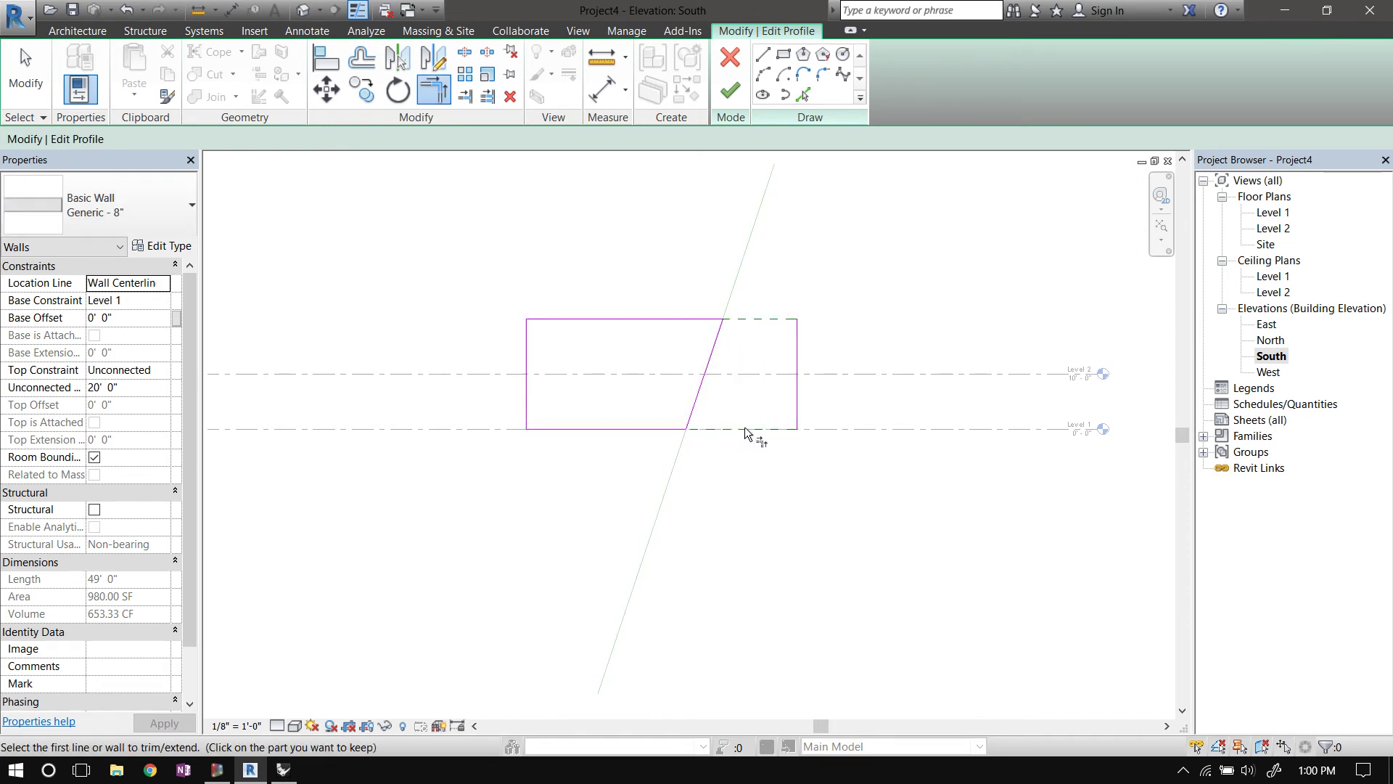
# Delete the leftover right edge of the sketch and finish the wall profile
pyautogui.press('Escape')
pyautogui.click(797, 388)
pyautogui.press('Delete')
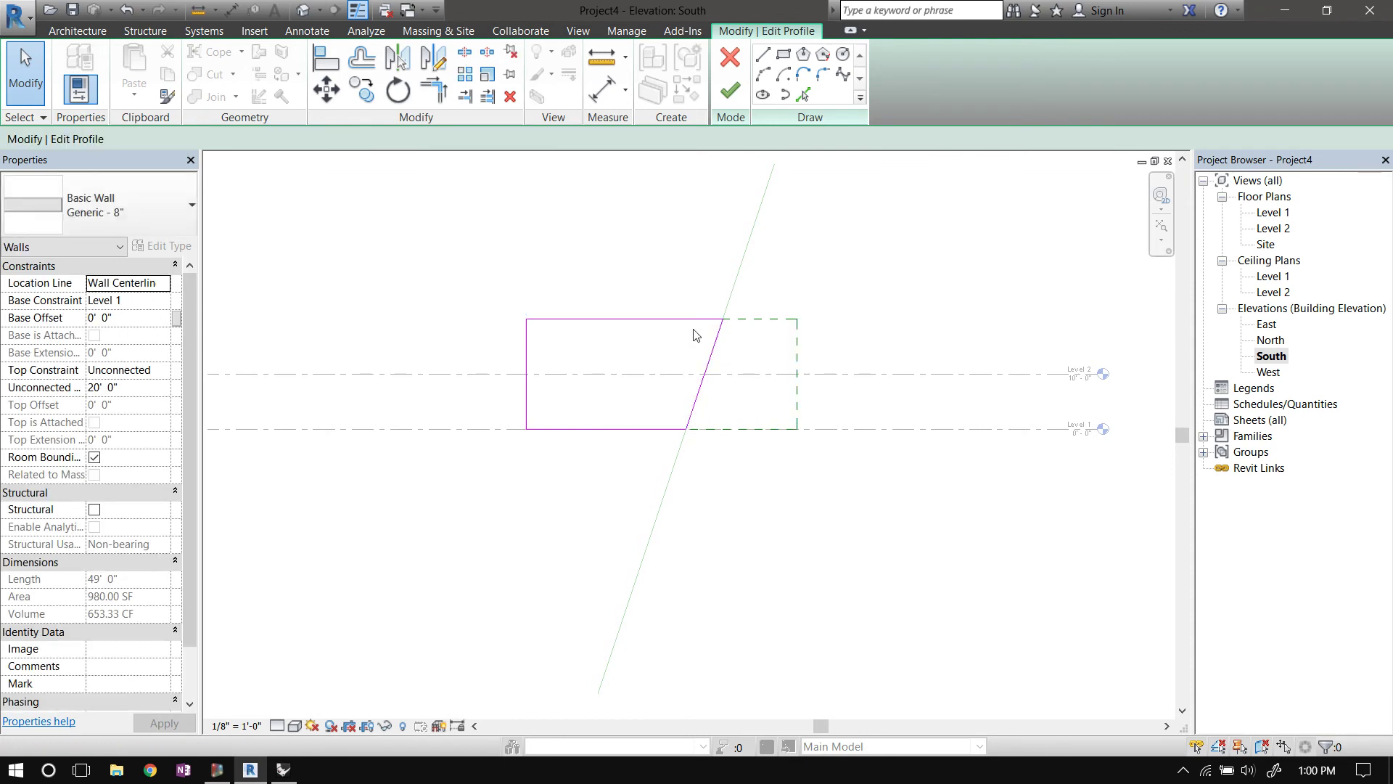
pyautogui.click(730, 90)
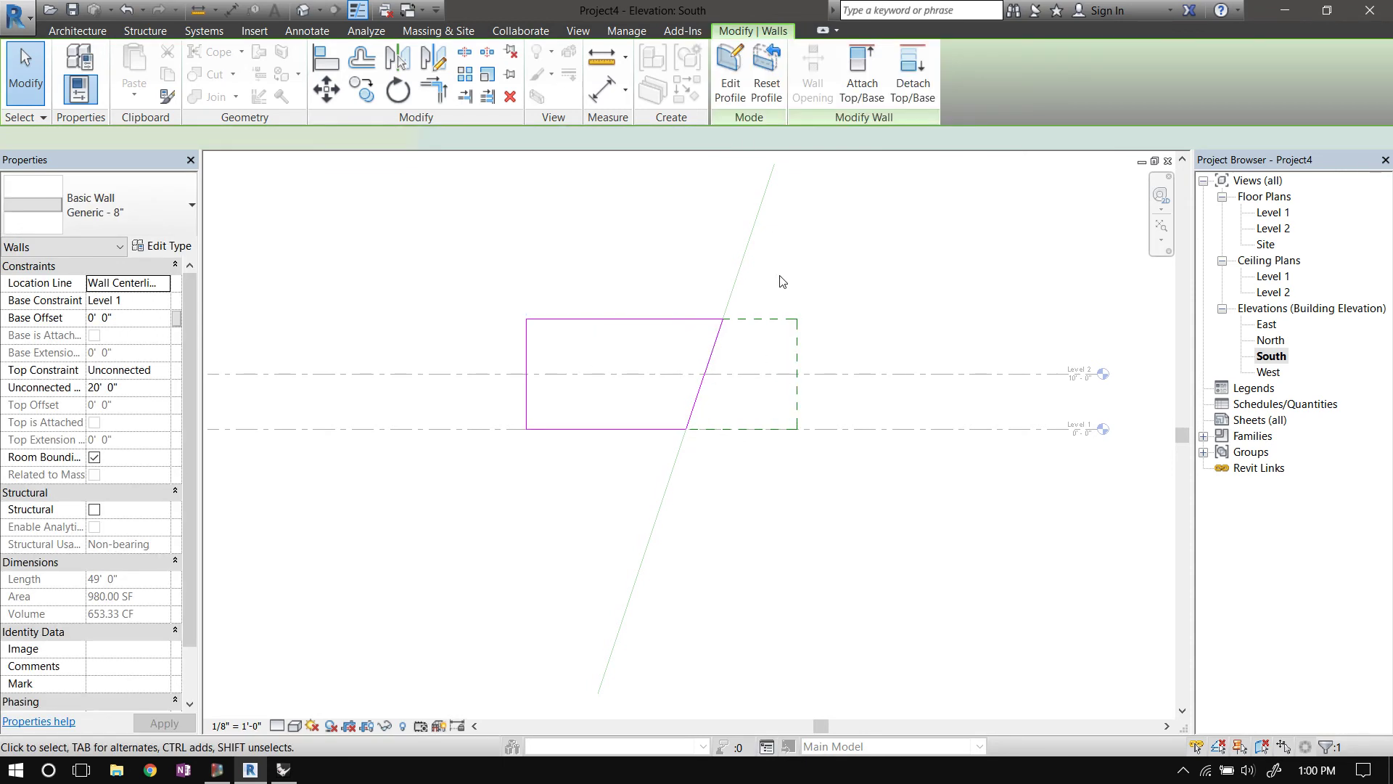
pyautogui.click(837, 237)
# View the diagonally cut wall shaded in the Default 3D View, orbit it, then return to Rhino
pyautogui.click(303, 9)
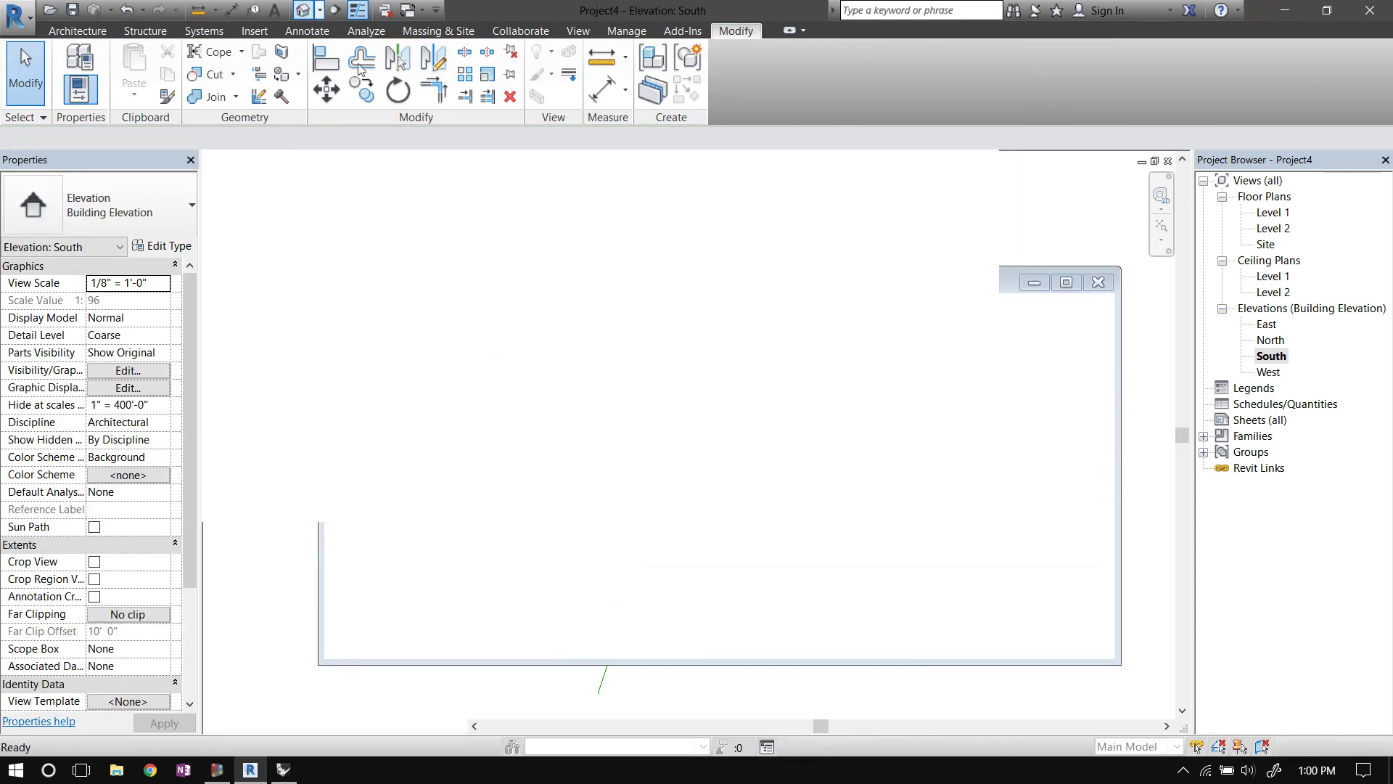
pyautogui.rightClick(835, 509)
pyautogui.press('Escape')
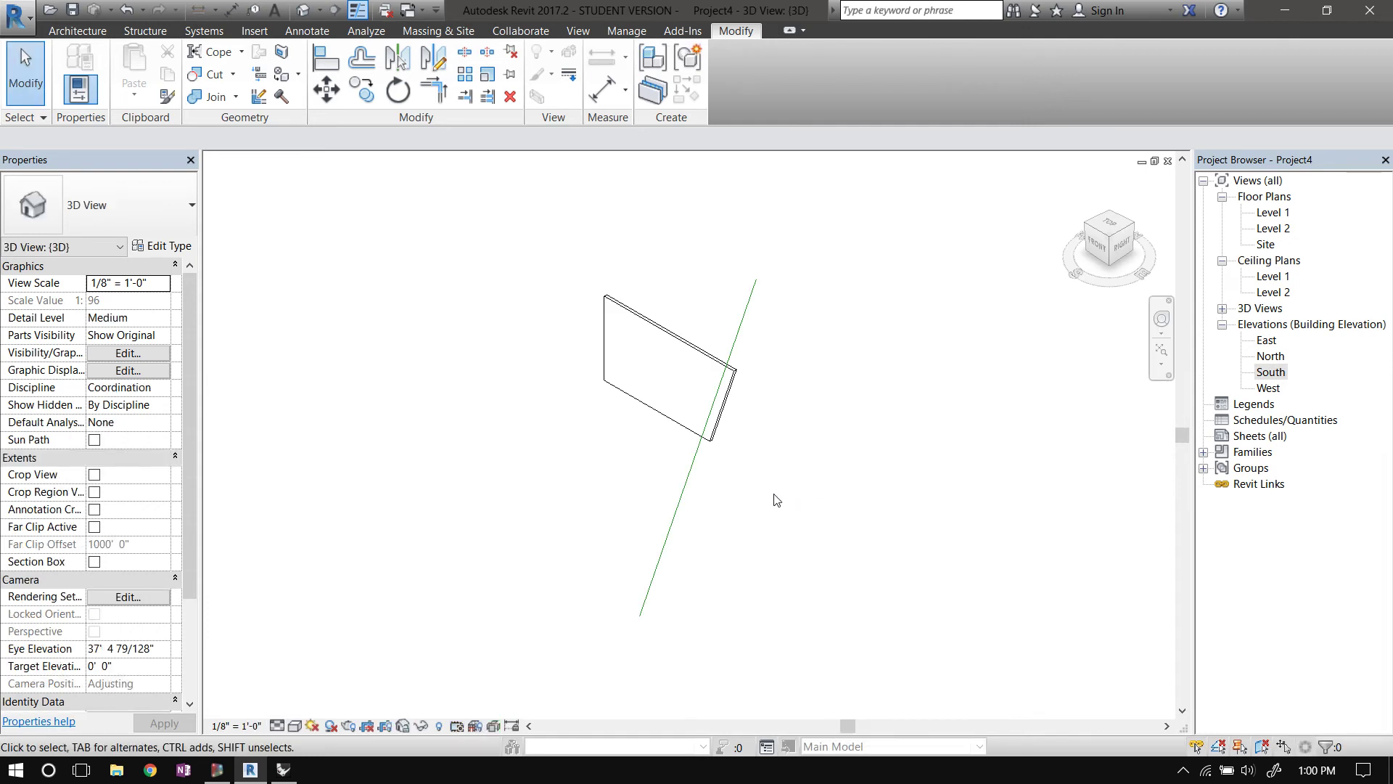
pyautogui.press('s')
pyautogui.press('d')
pyautogui.rightClick(755, 537)
pyautogui.keyDown('shift'); pyautogui.moveTo(755, 537); pyautogui.dragTo(779, 385, button='middle'); pyautogui.keyUp('shift')
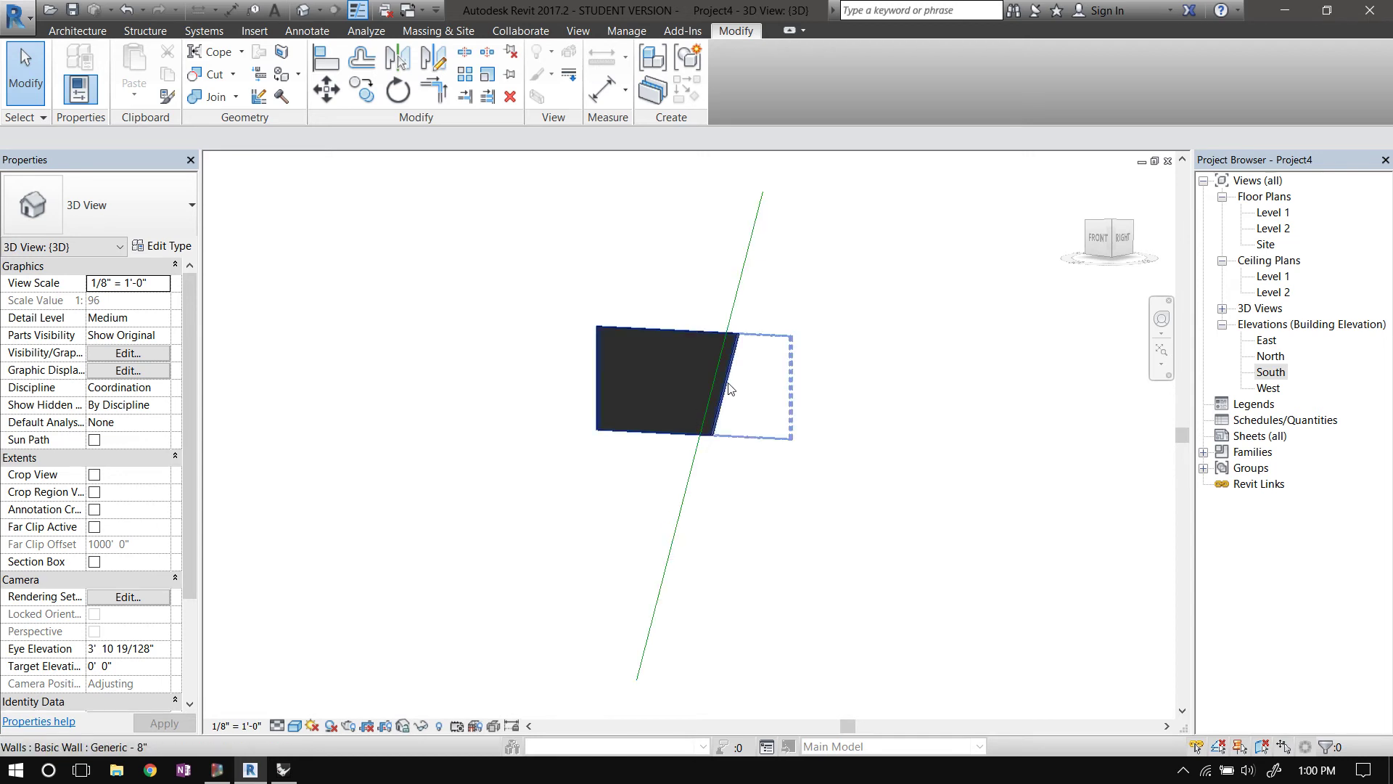
pyautogui.click(296, 773)
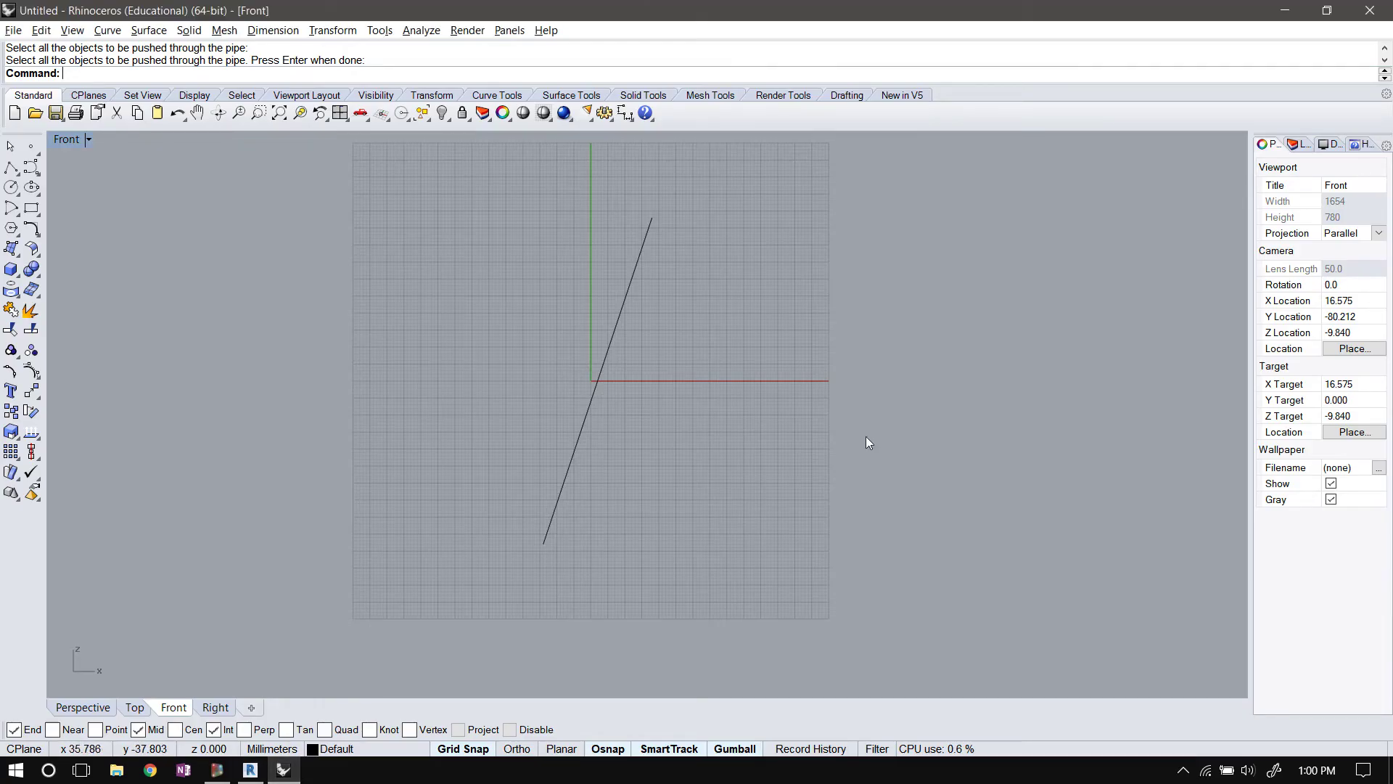
# Rotate the line with the gumball so it leans the opposite way
pyautogui.click(597, 382)
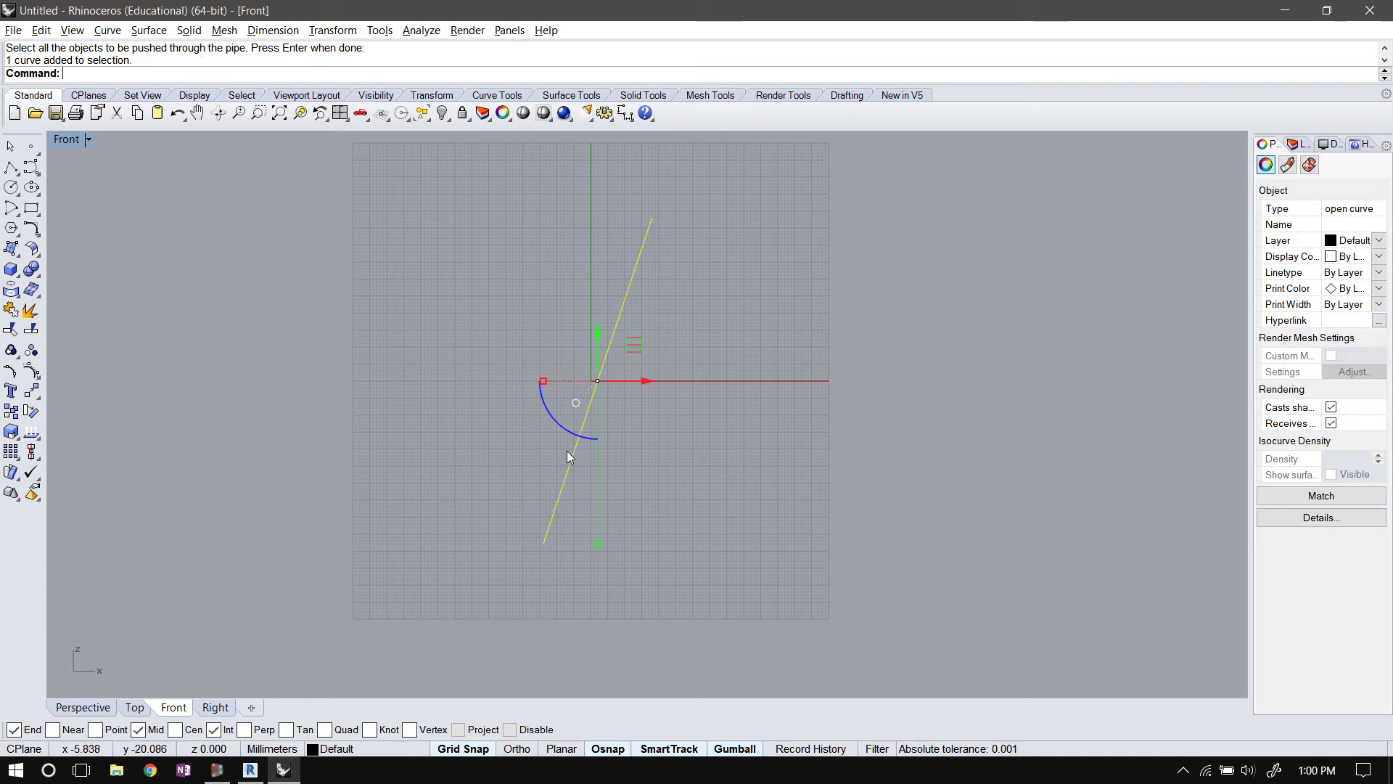
pyautogui.moveTo(554, 420); pyautogui.dragTo(597, 440)
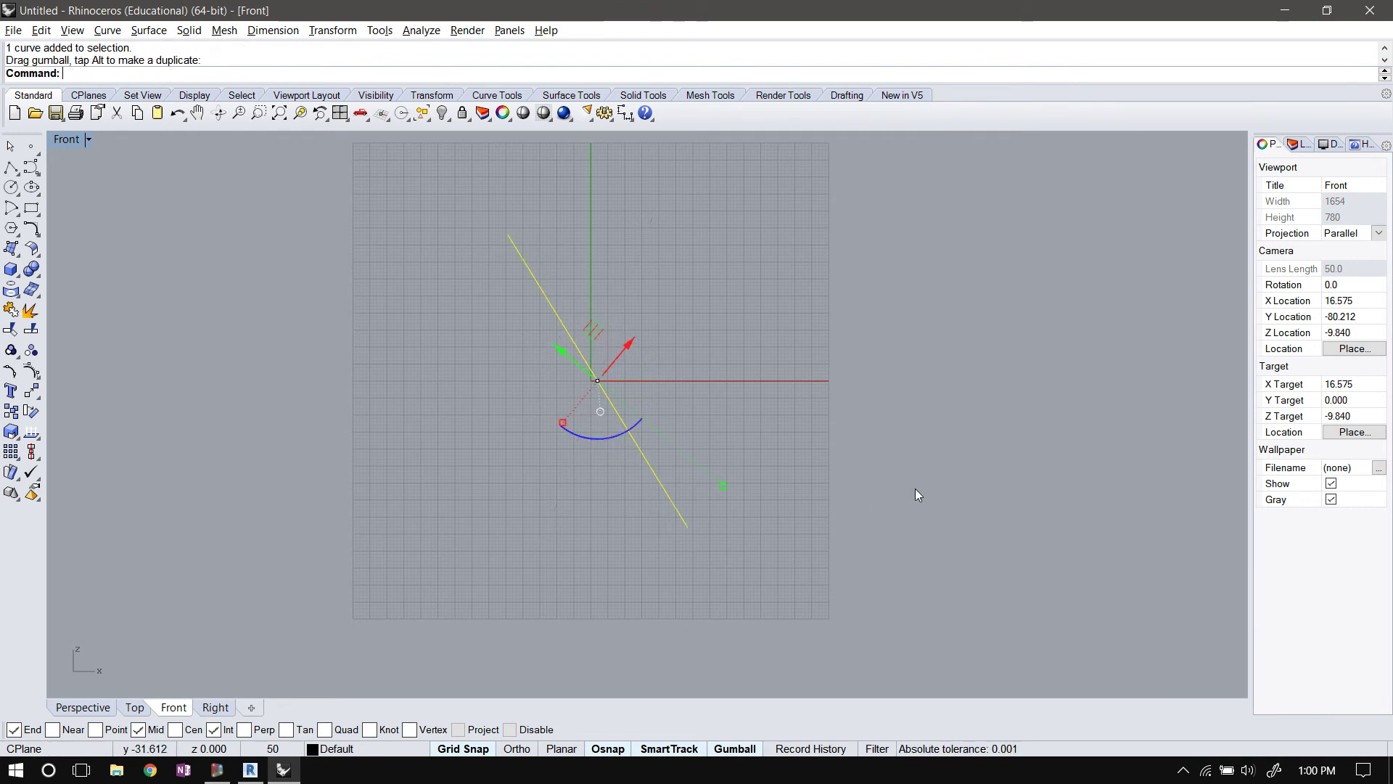
pyautogui.click(763, 381)
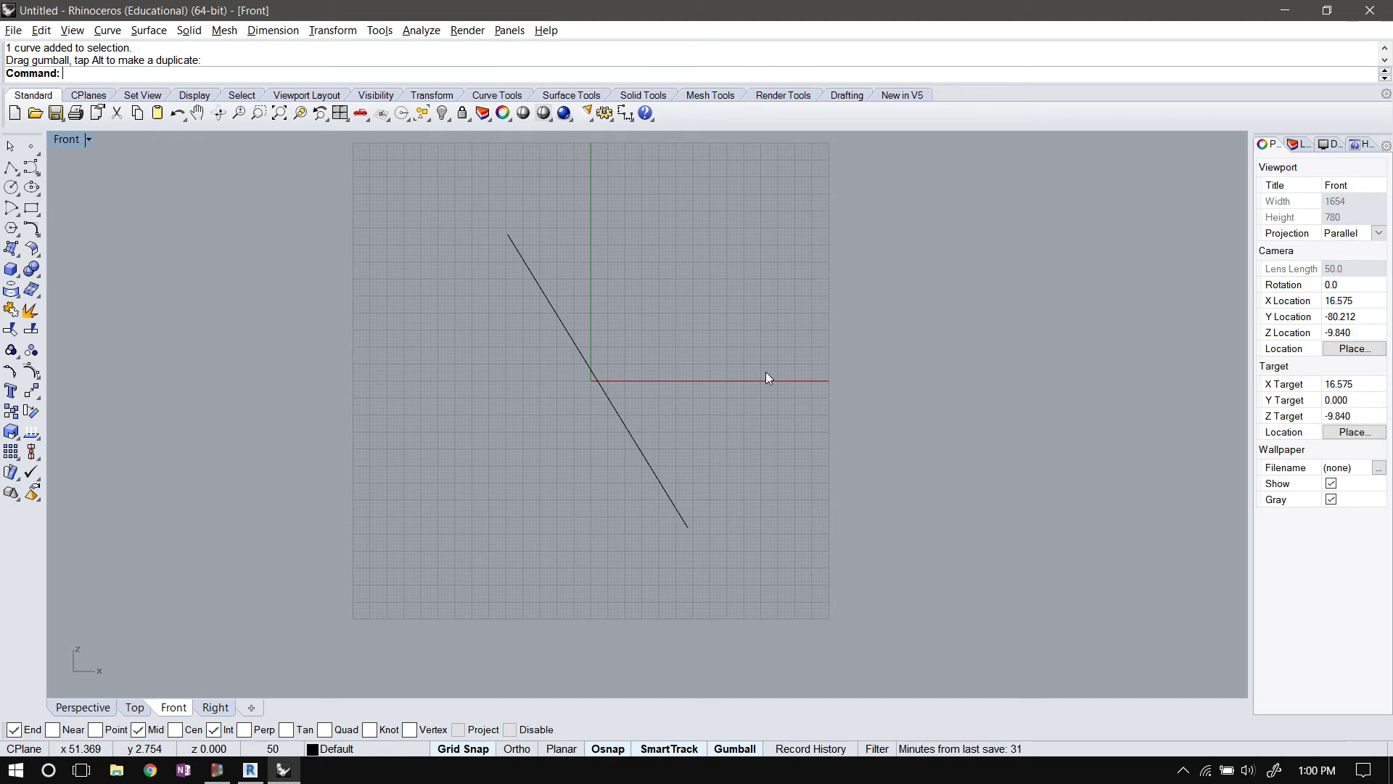
# Push the rotated line through the pipe using PipePush's default URL
pyautogui.write('PipePush')
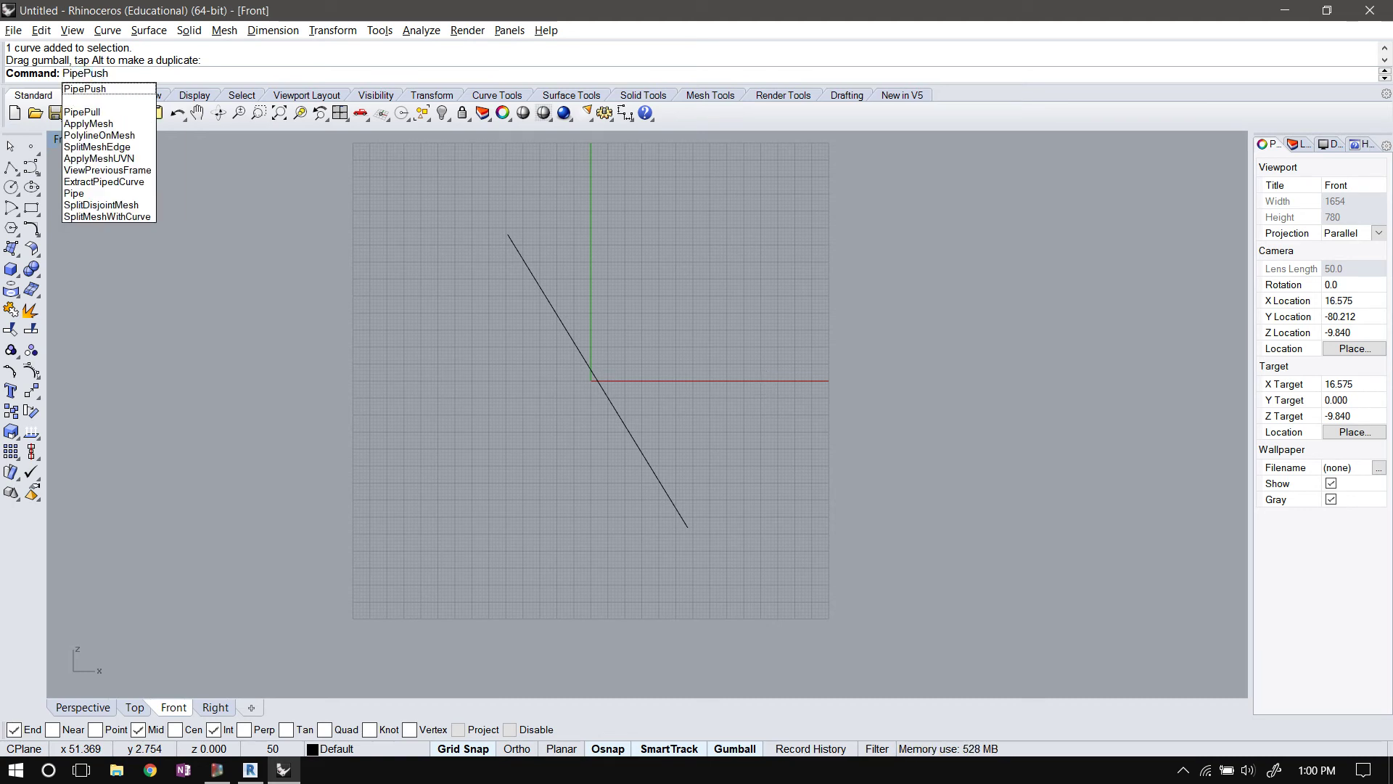
pyautogui.press('Return')
pyautogui.press('Return')
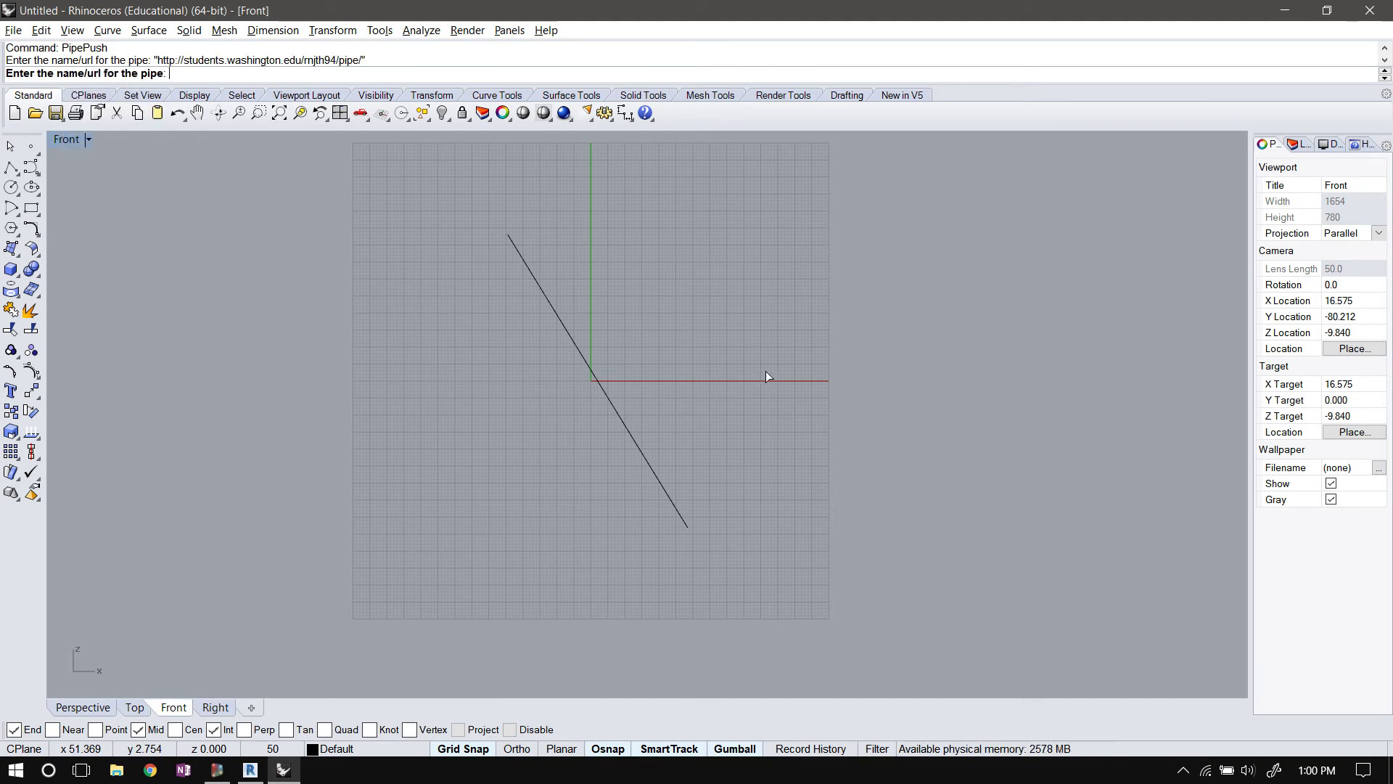
pyautogui.moveTo(627, 300); pyautogui.dragTo(498, 433)
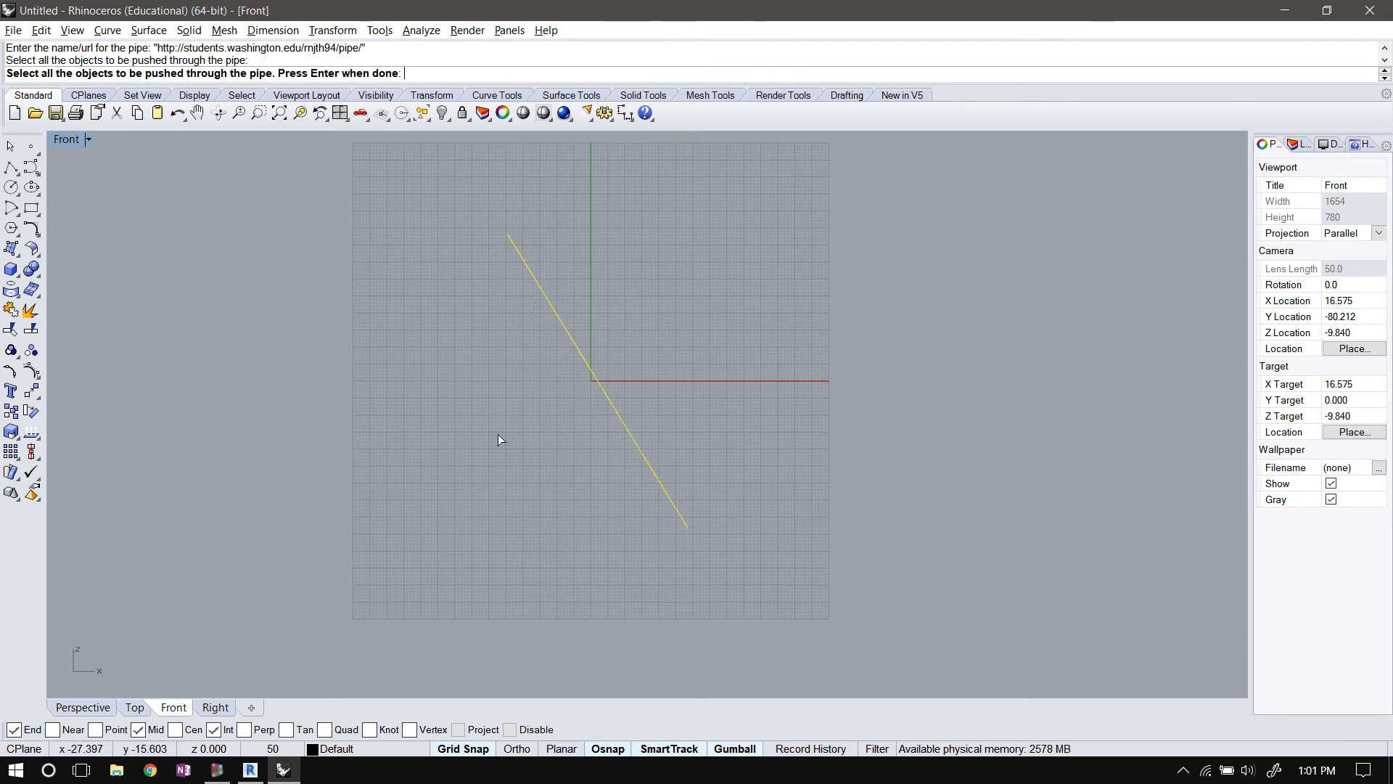
pyautogui.press('Return')
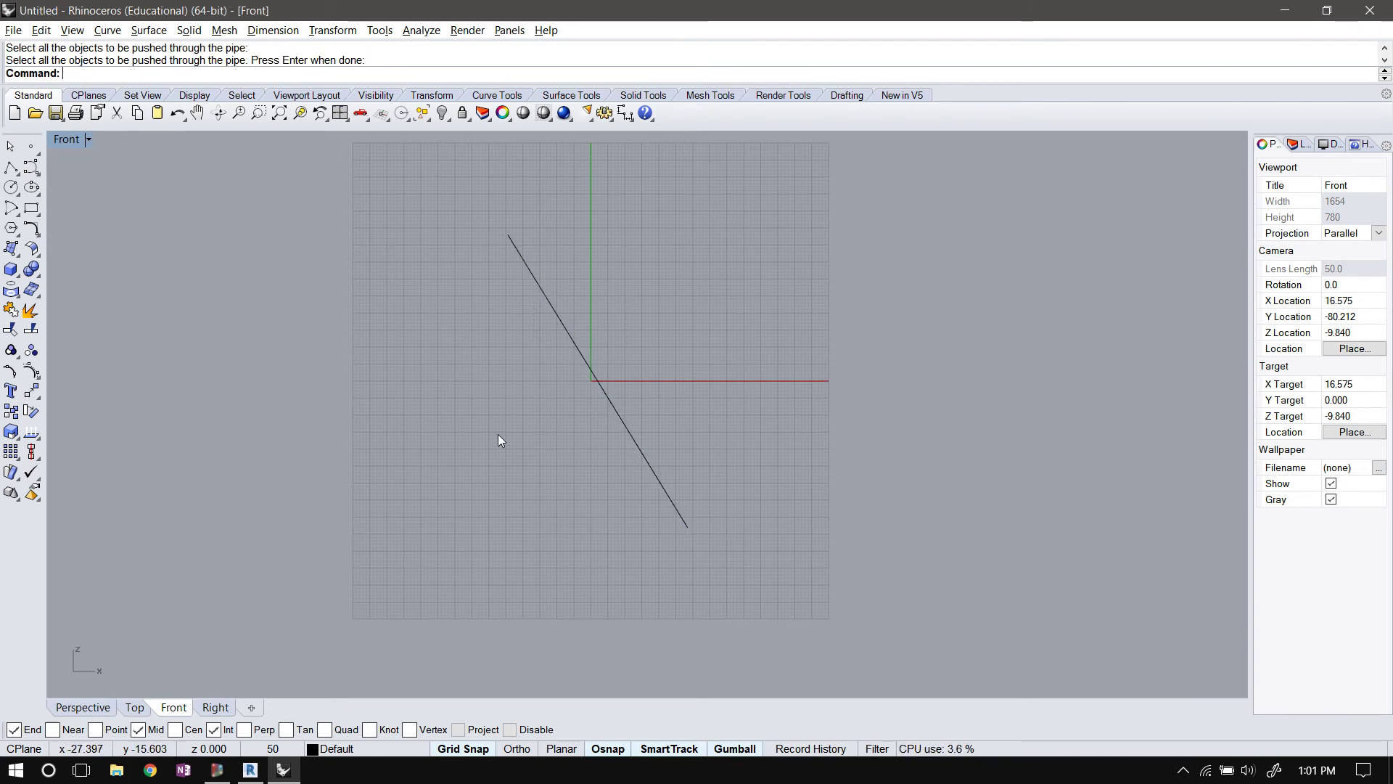
# Return to Revit and show the Add-Ins pipe tools
pyautogui.hotkey('alt', 'Tab')
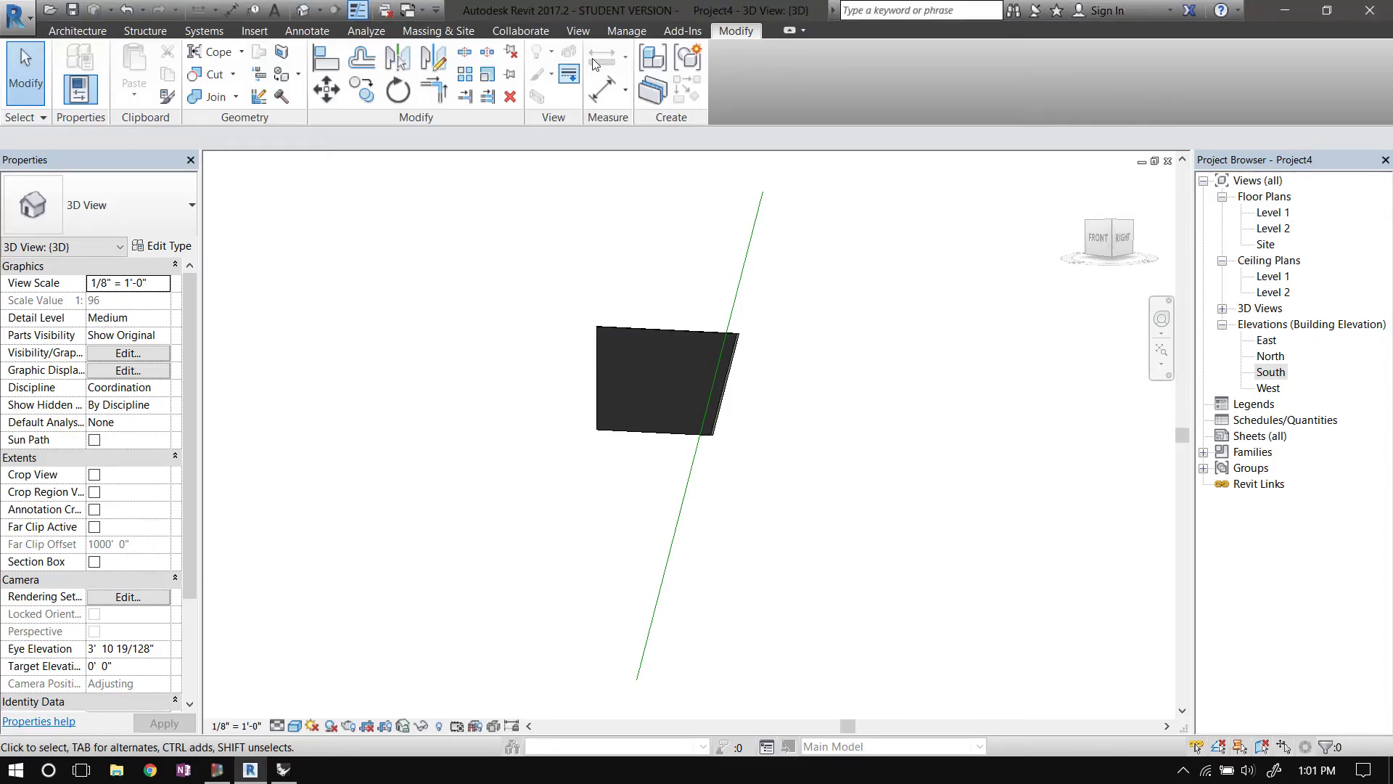
pyautogui.click(681, 33)
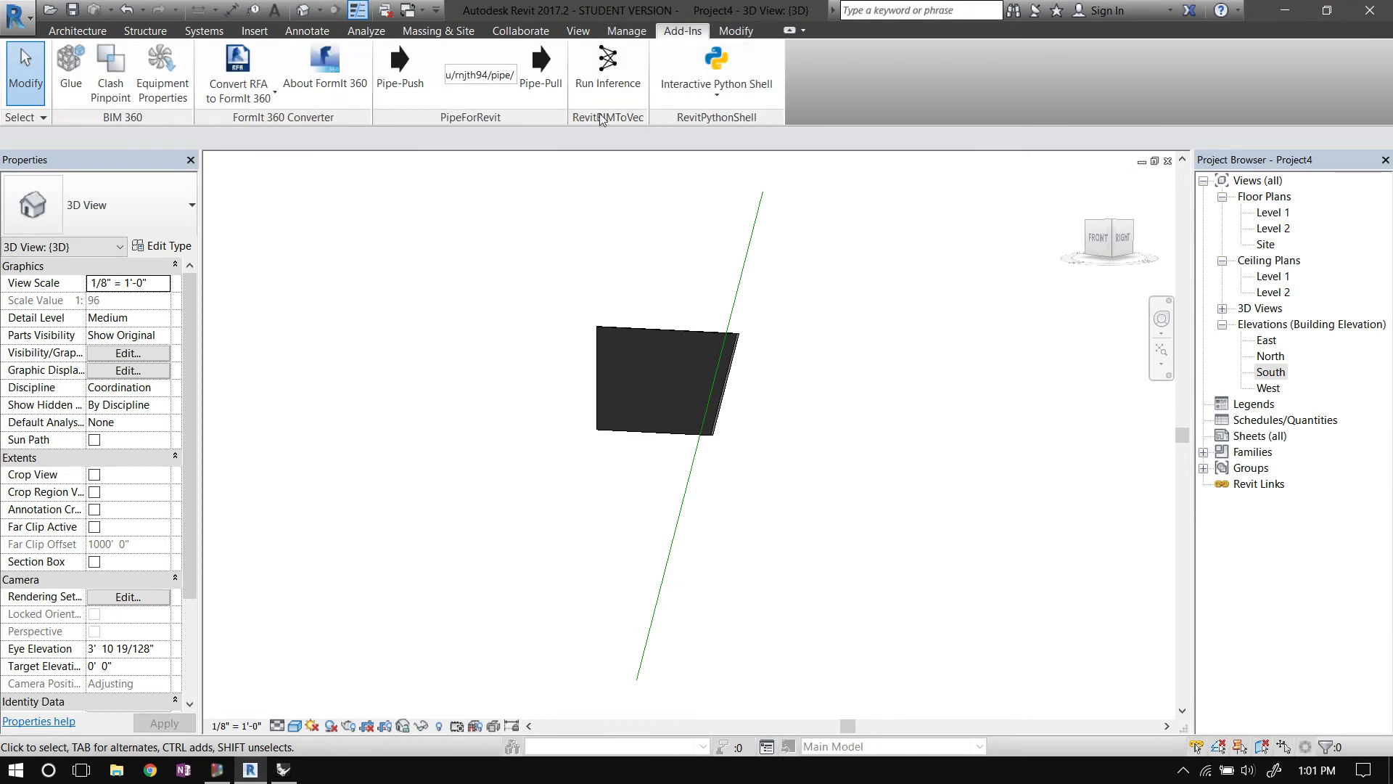
# Pull the new pipe data and choose Update Geometry so the line and wall cut tilt the other way
pyautogui.click(553, 94)
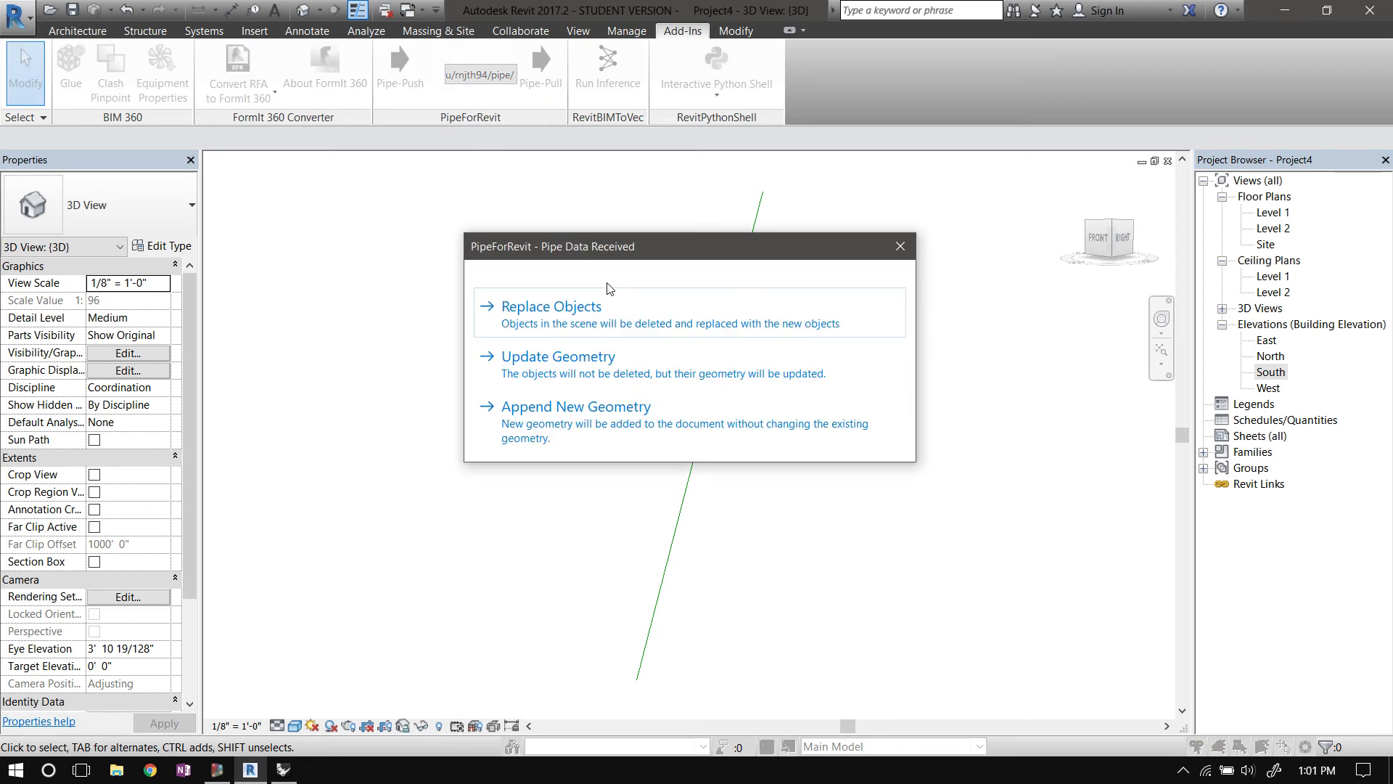
pyautogui.moveTo(677, 246); pyautogui.dragTo(1083, 152)
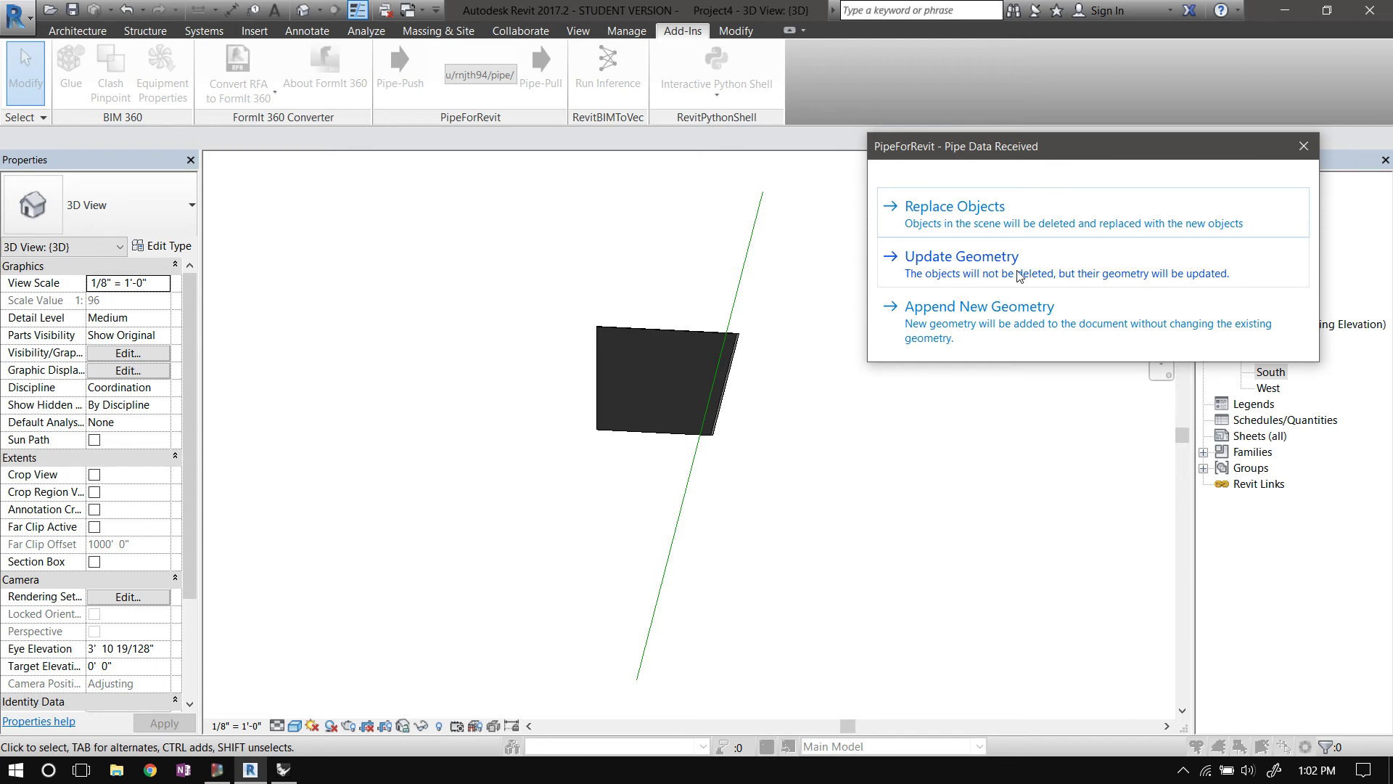
pyautogui.click(1020, 275)
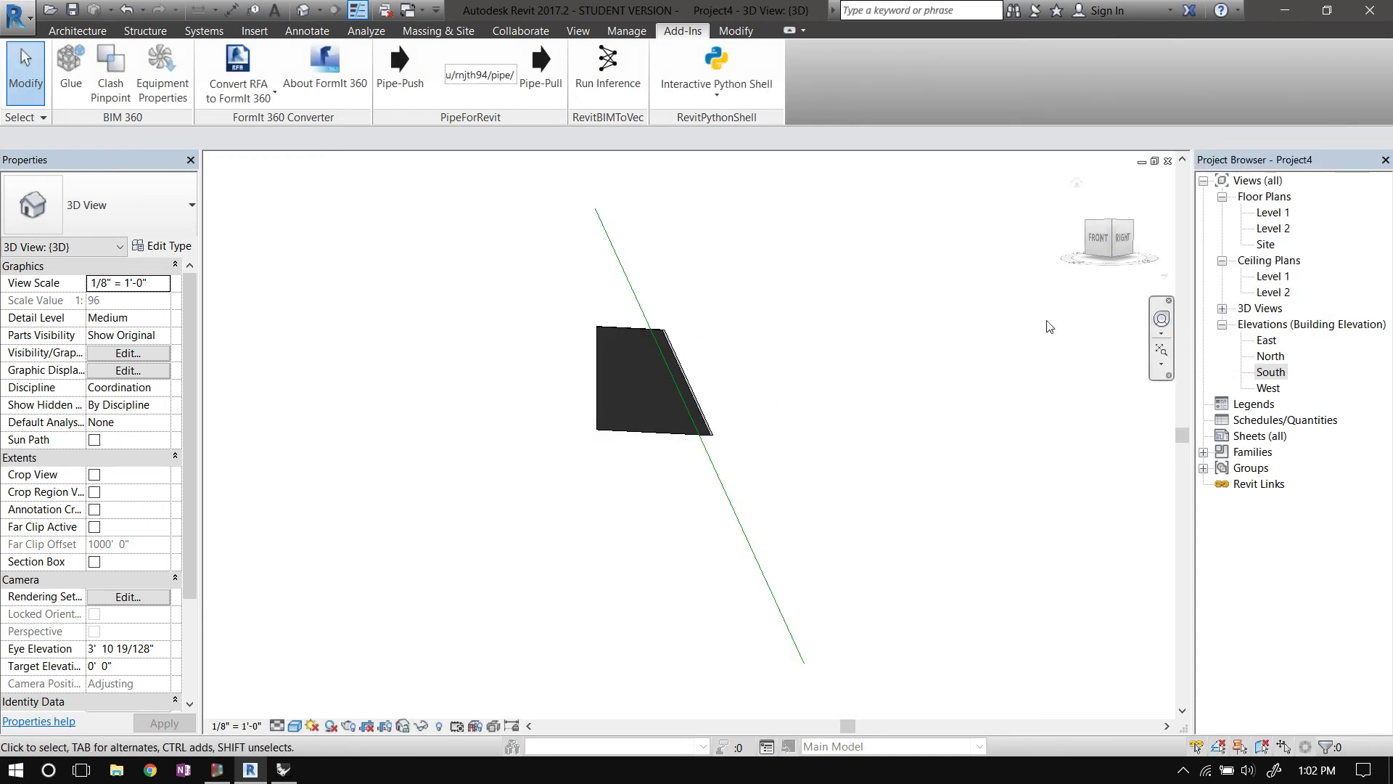
# Dismiss the canvas right-click menu in Revit and bring Rhinoceros back to the front
pyautogui.rightClick(702, 563)
pyautogui.click(722, 333)
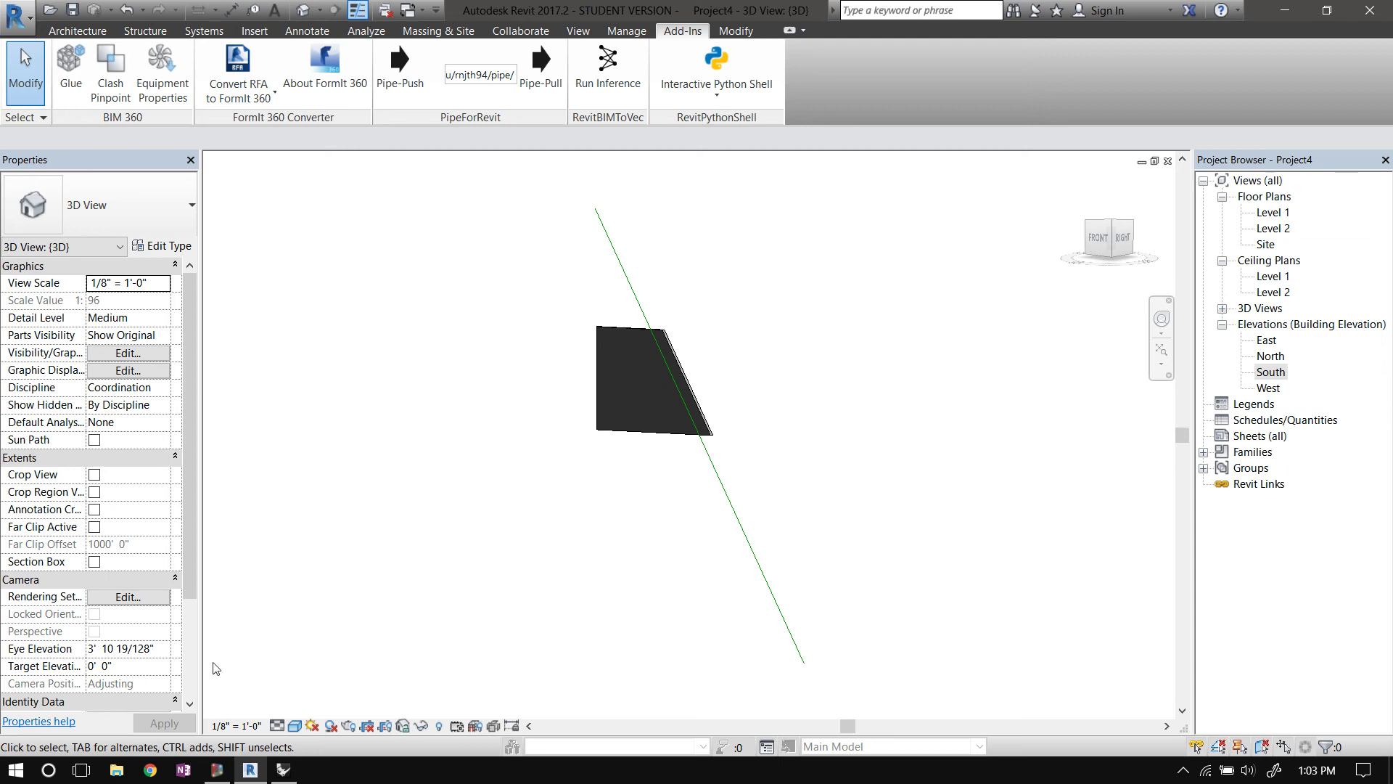
pyautogui.click(283, 769)
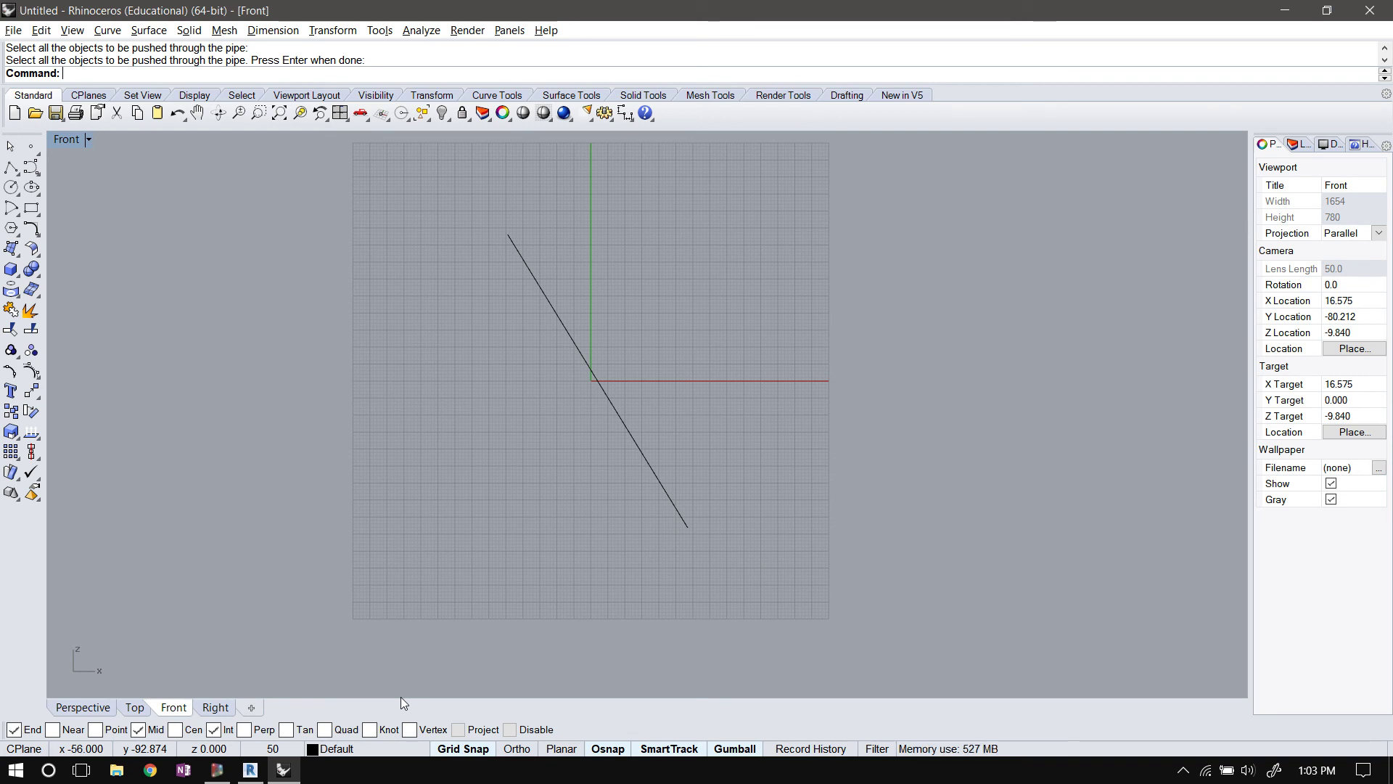
pyautogui.click(249, 769)
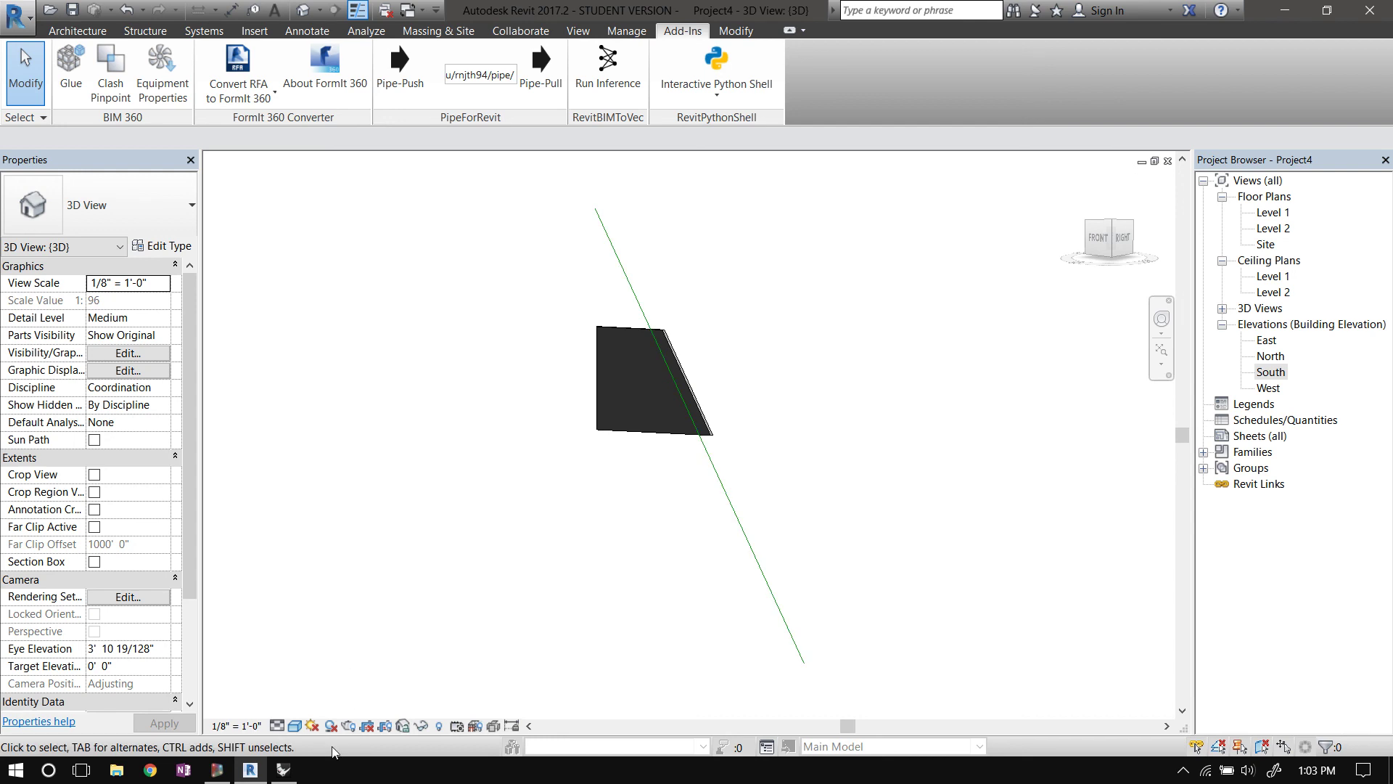
pyautogui.click(252, 769)
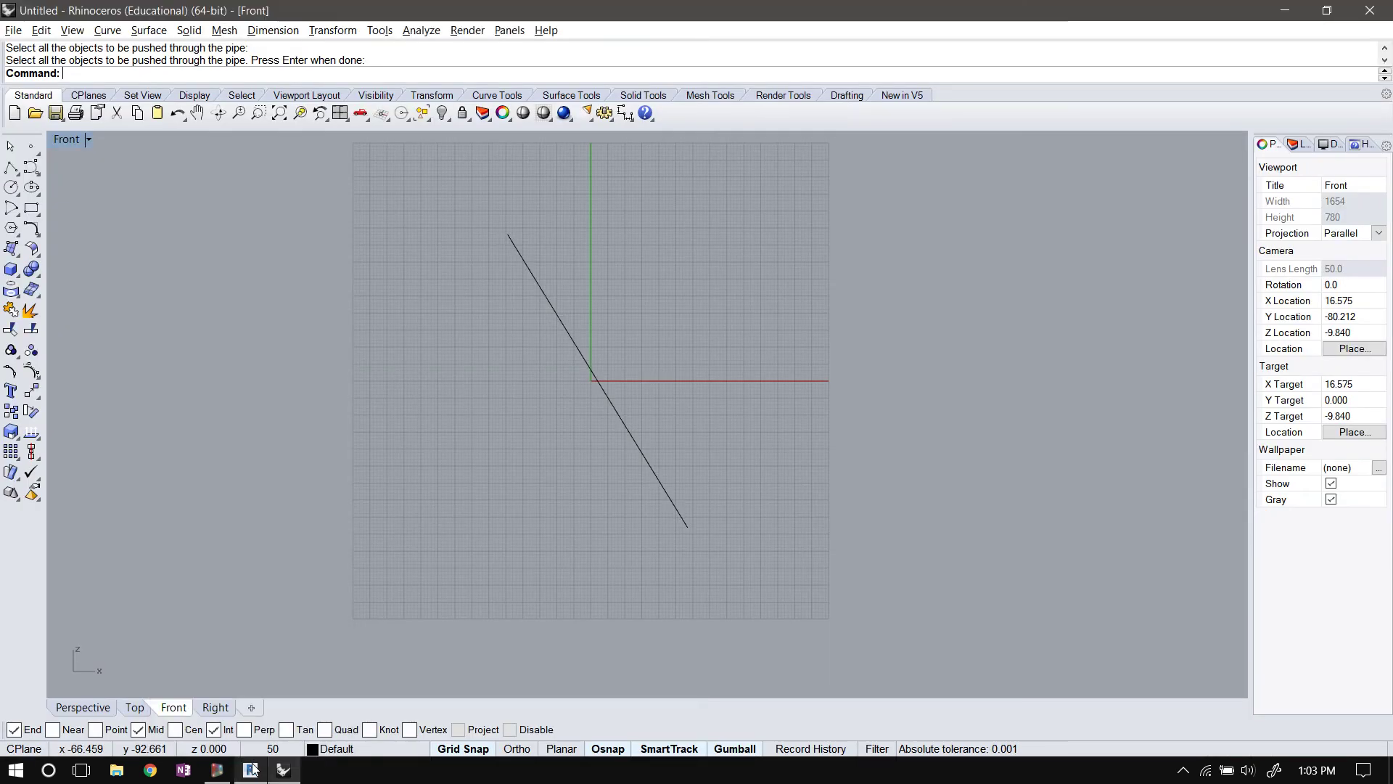